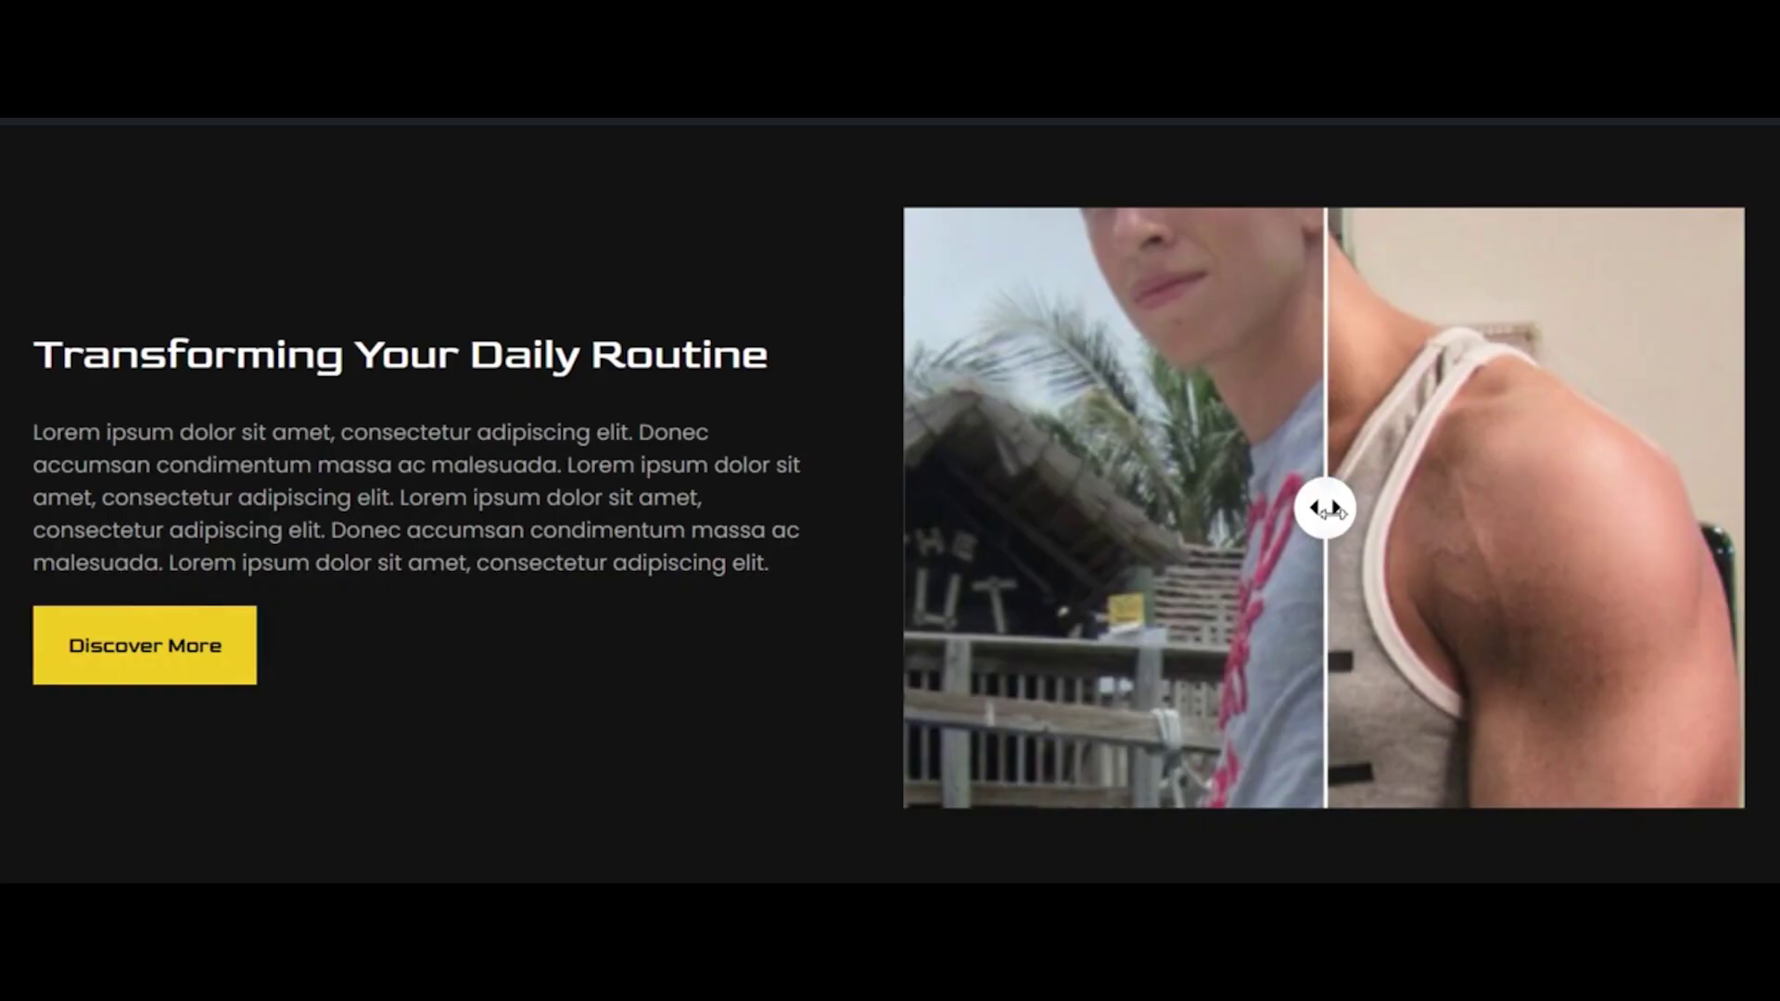
Step: Drag the demo sliders (Youthful Glow, Radiant Teeth, garden) to compare their before and after photos
{"action": "left_click_drag", "start_coordinate": [1330, 510], "coordinate": [1723, 528]}
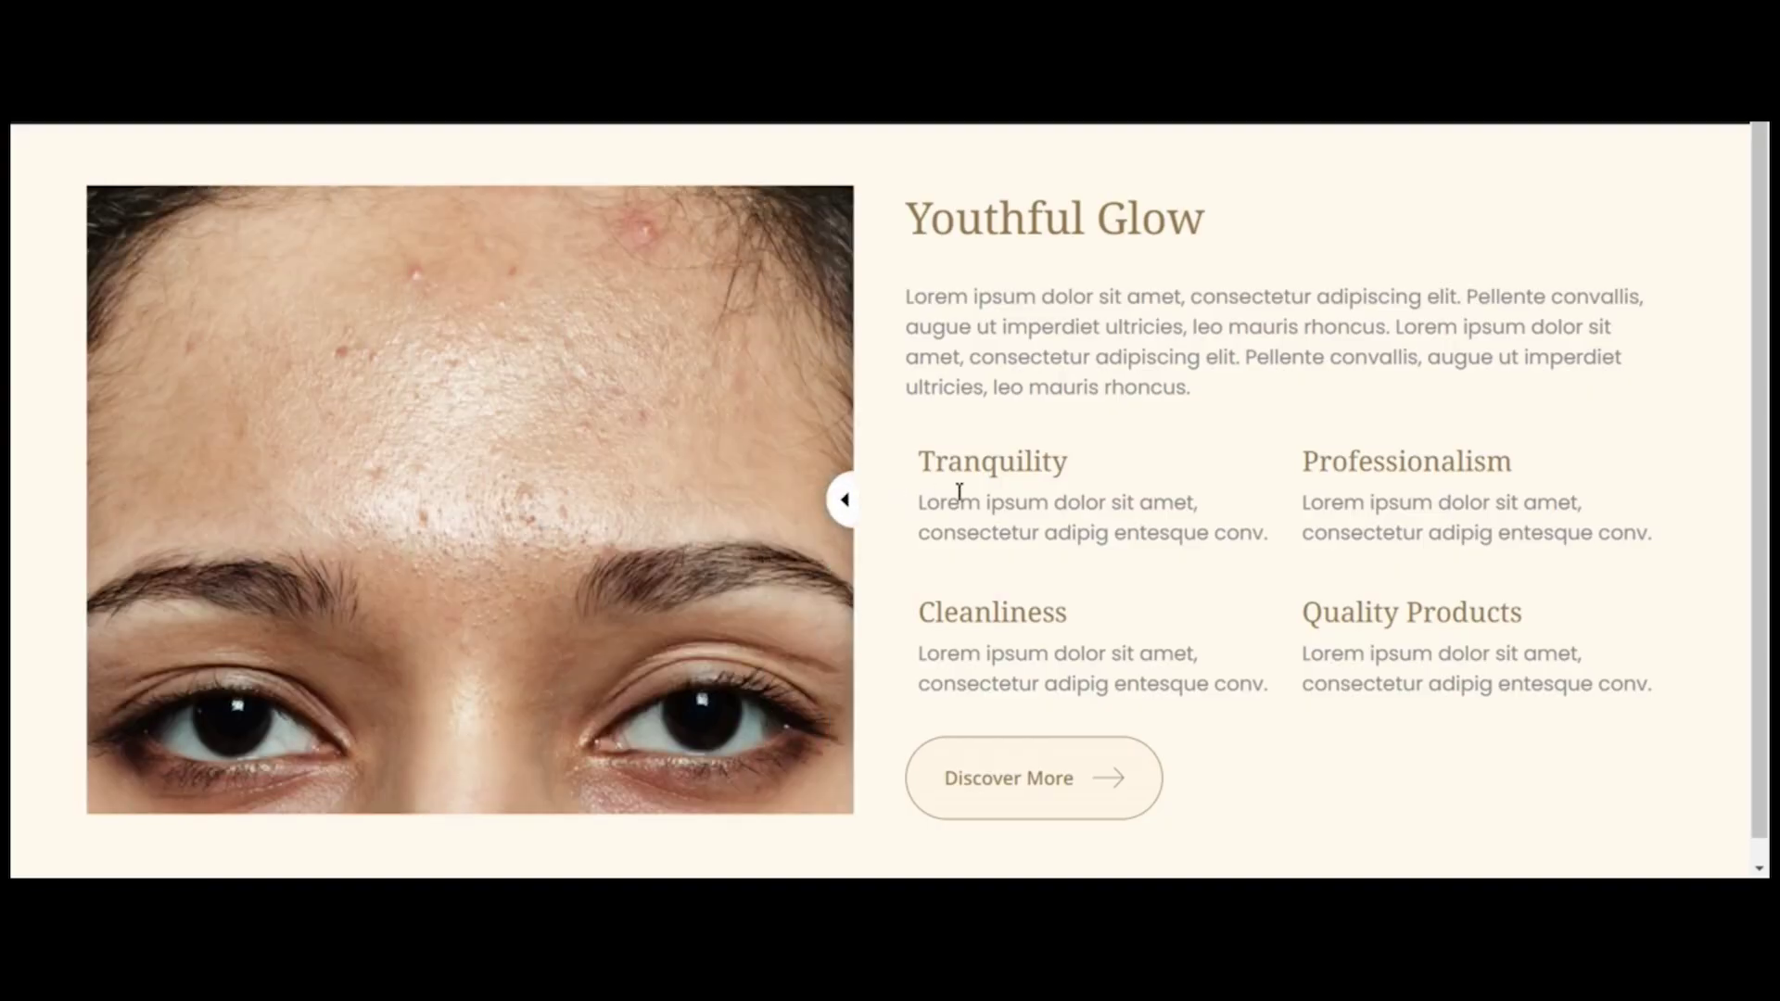
{"action": "left_click_drag", "start_coordinate": [955, 497], "coordinate": [567, 443]}
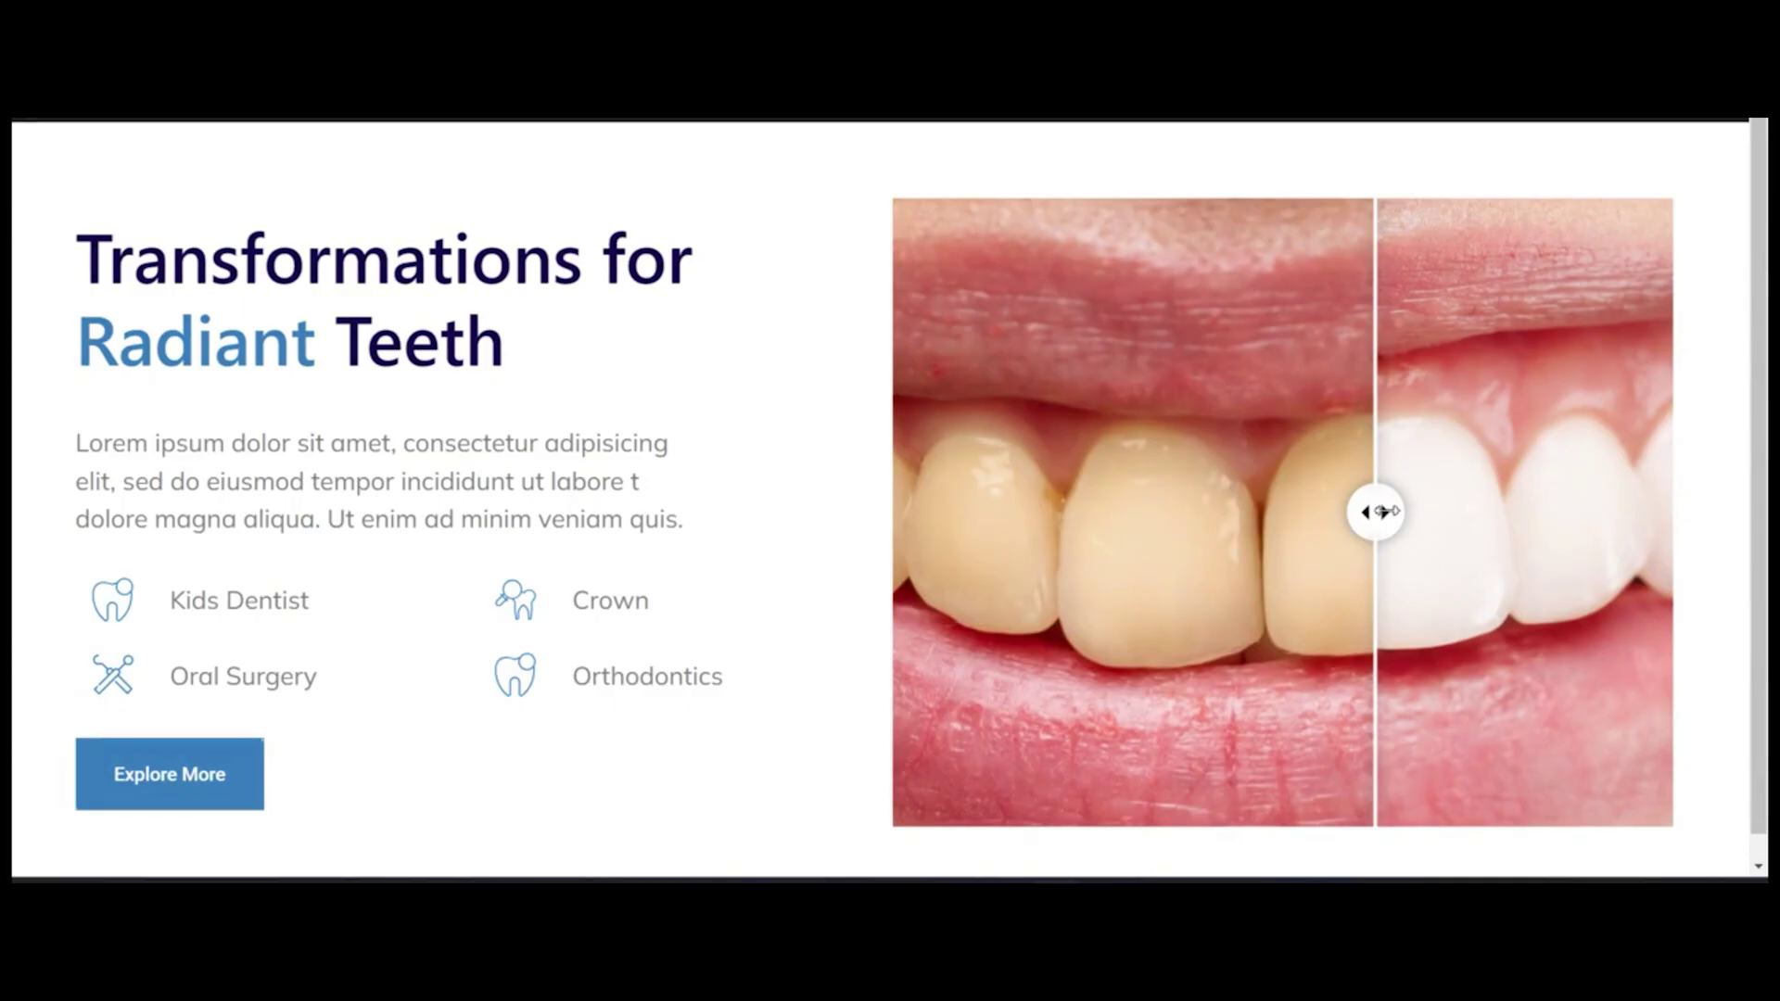
{"action": "left_click_drag", "start_coordinate": [1375, 509], "coordinate": [1272, 513]}
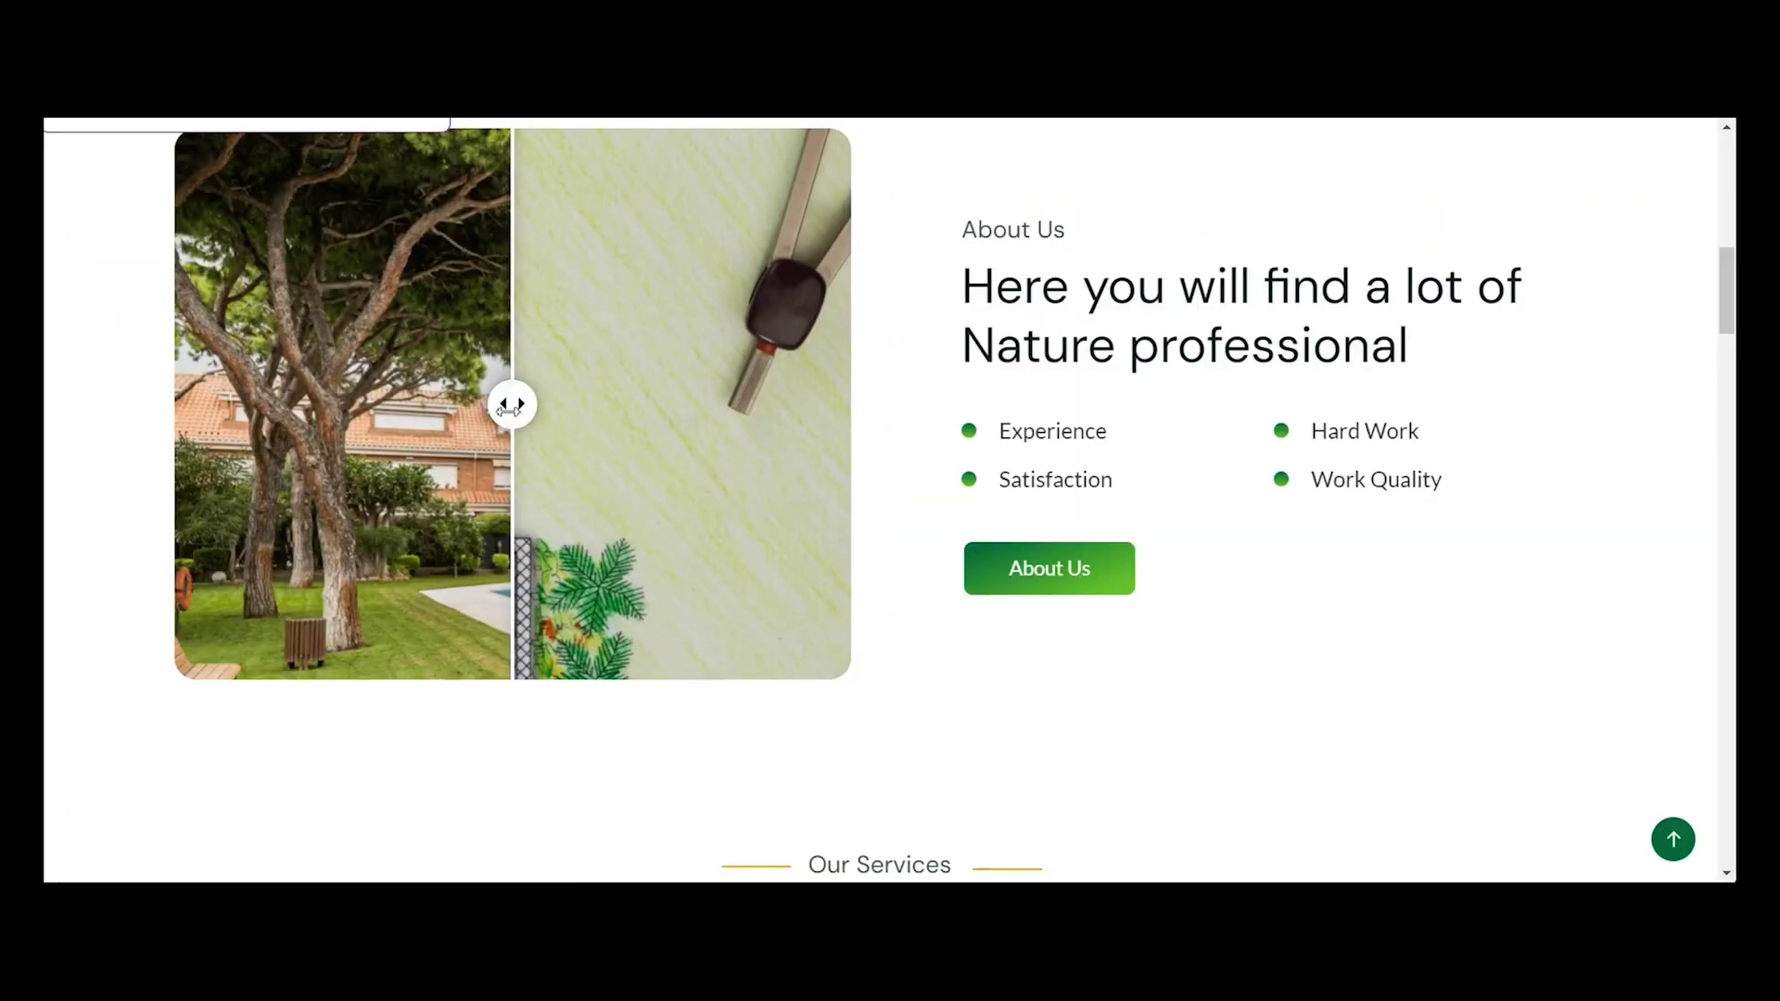
{"action": "mouse_move", "coordinate": [516, 401]}
{"action": "left_mouse_down"}
{"action": "mouse_move", "coordinate": [883, 499]}
{"action": "mouse_move", "coordinate": [105, 423]}
{"action": "mouse_move", "coordinate": [882, 544]}
{"action": "mouse_move", "coordinate": [479, 515]}
{"action": "left_mouse_up"}
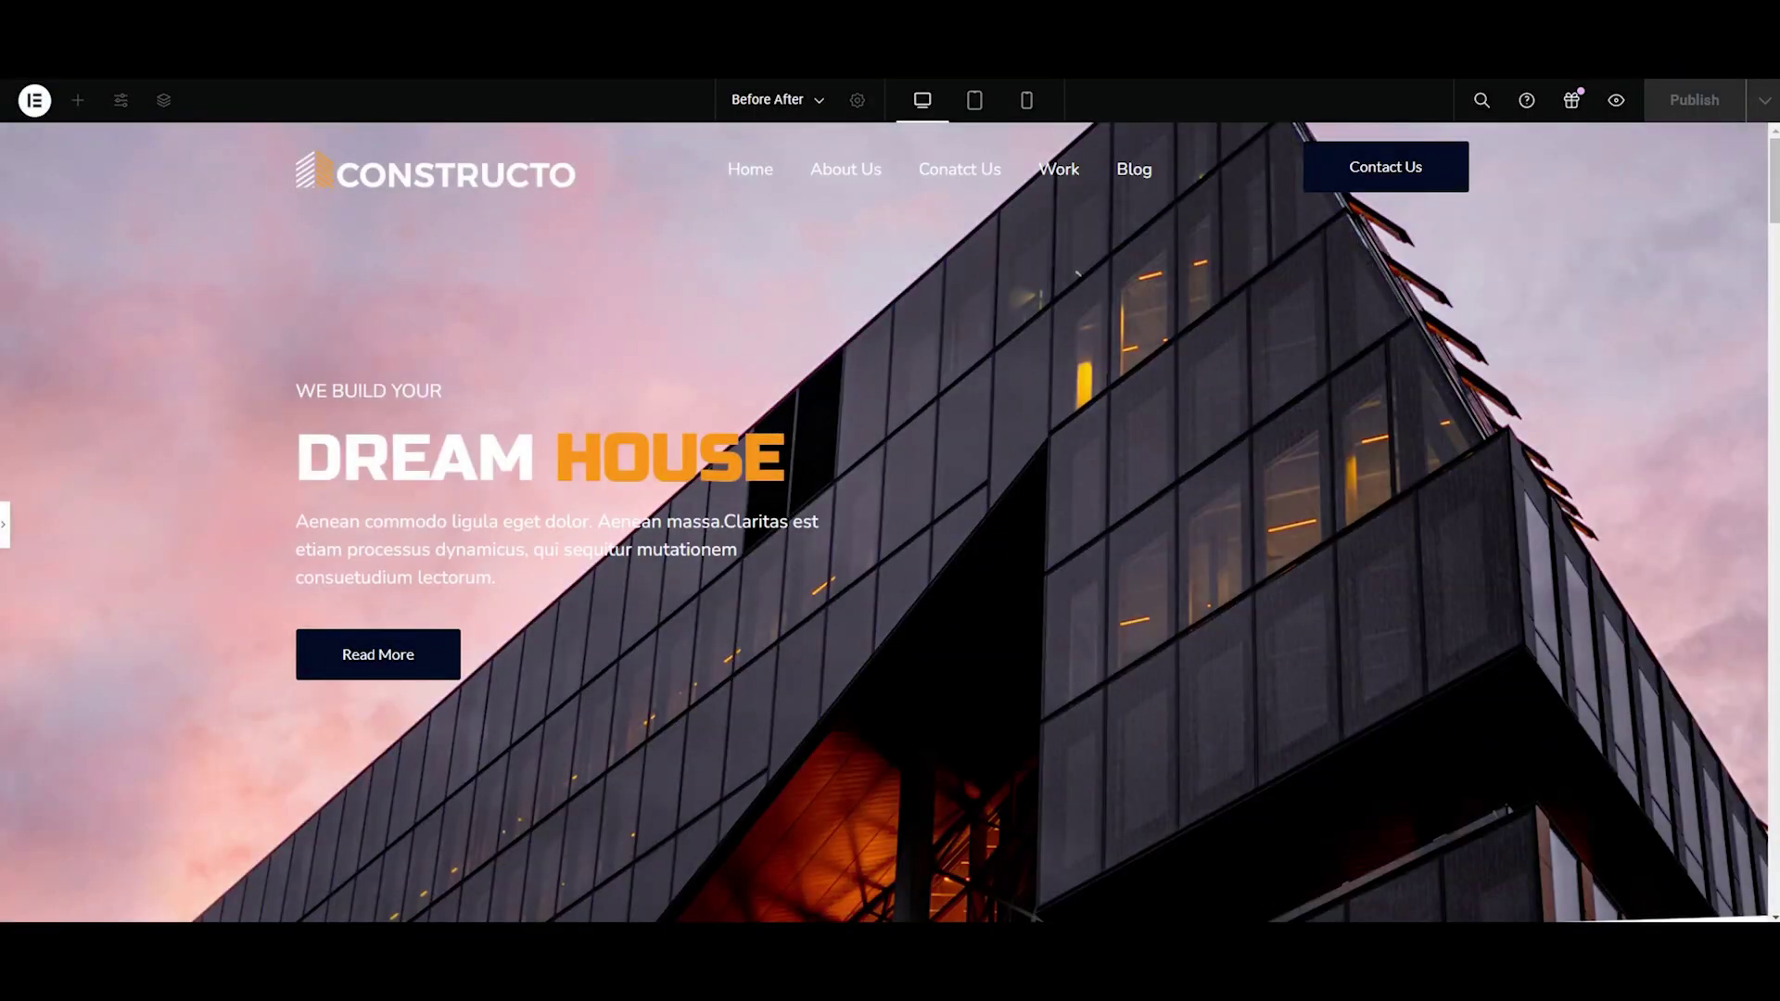
Step: Preview the existing room before/after comparison, then delete that widget from its context menu
{"action": "left_click_drag", "start_coordinate": [1776, 184], "coordinate": [1776, 416]}
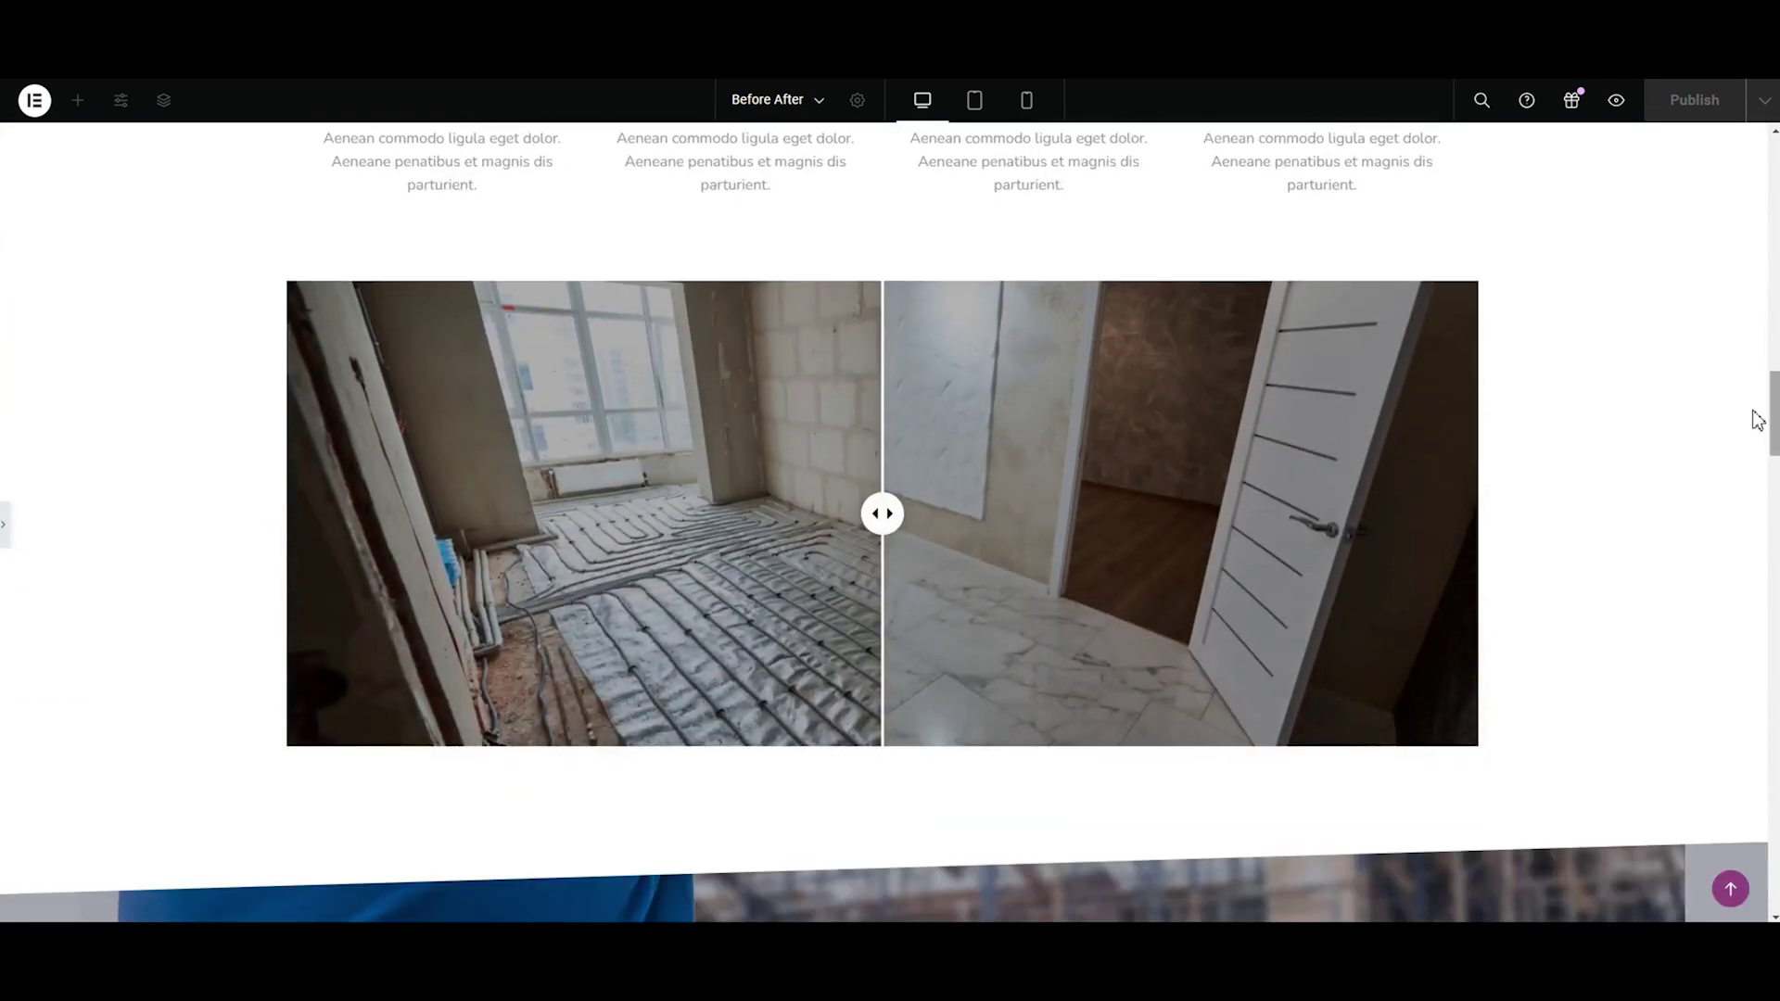
{"action": "left_click_drag", "start_coordinate": [882, 515], "coordinate": [1043, 531]}
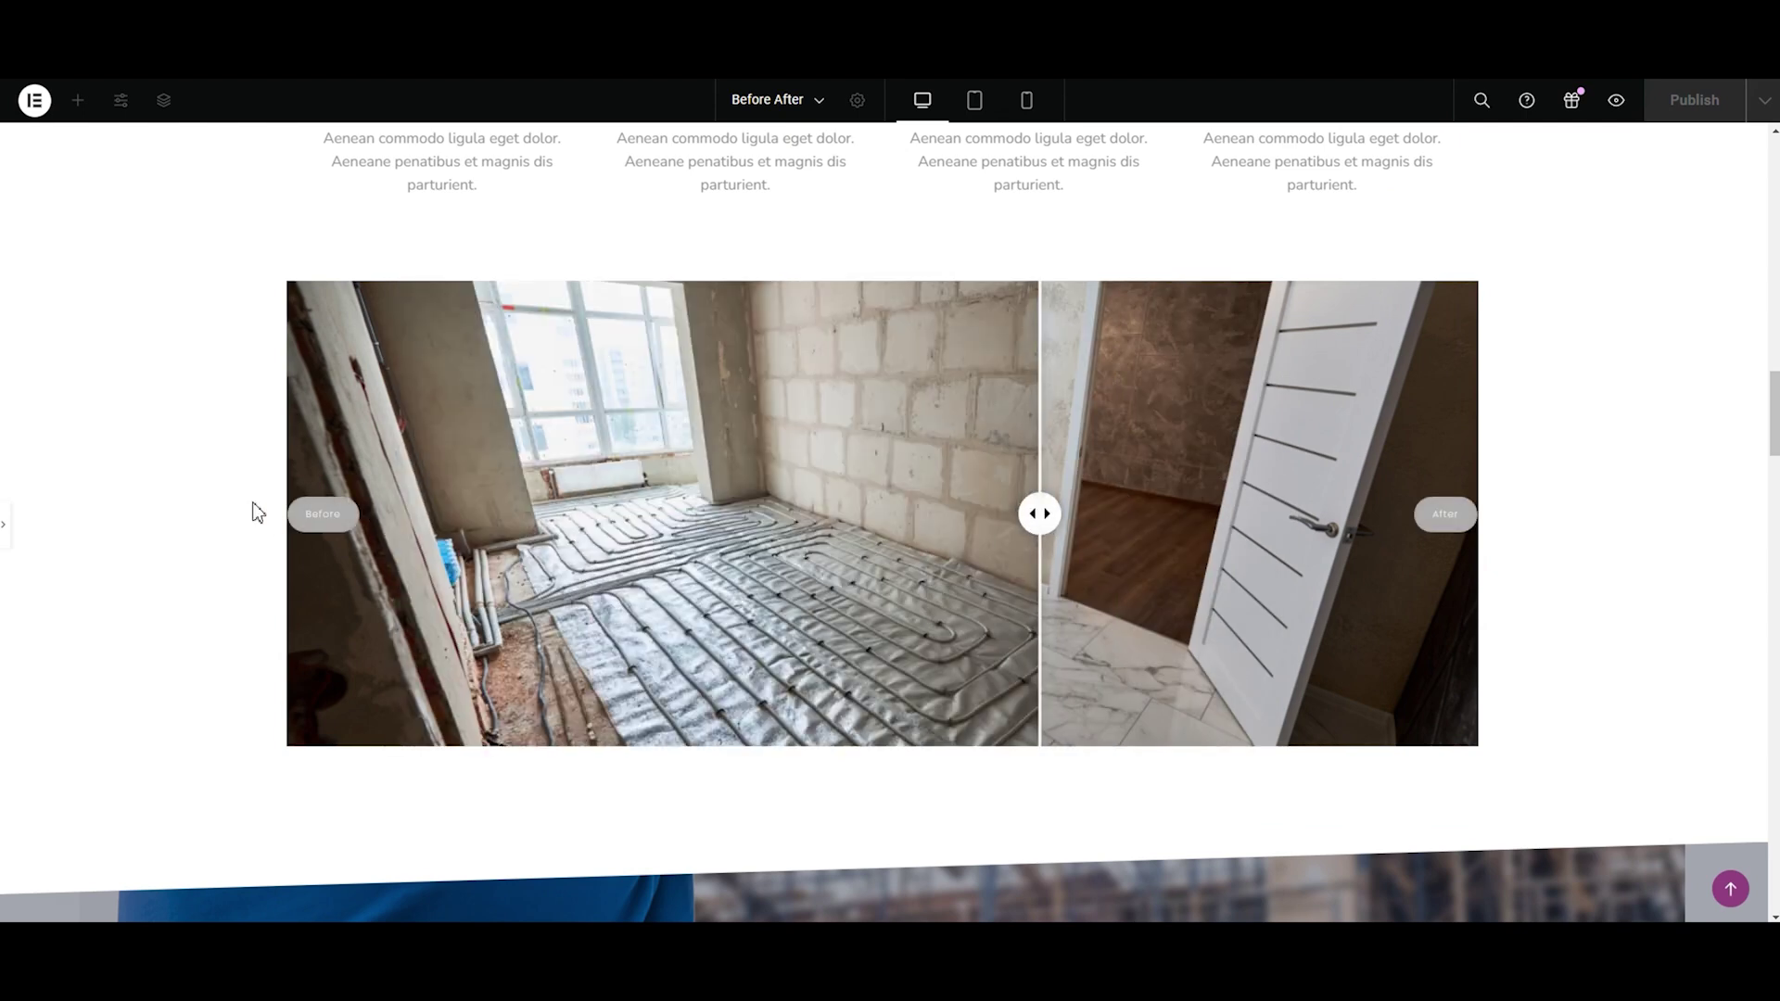
{"action": "left_click", "coordinate": [3, 525]}
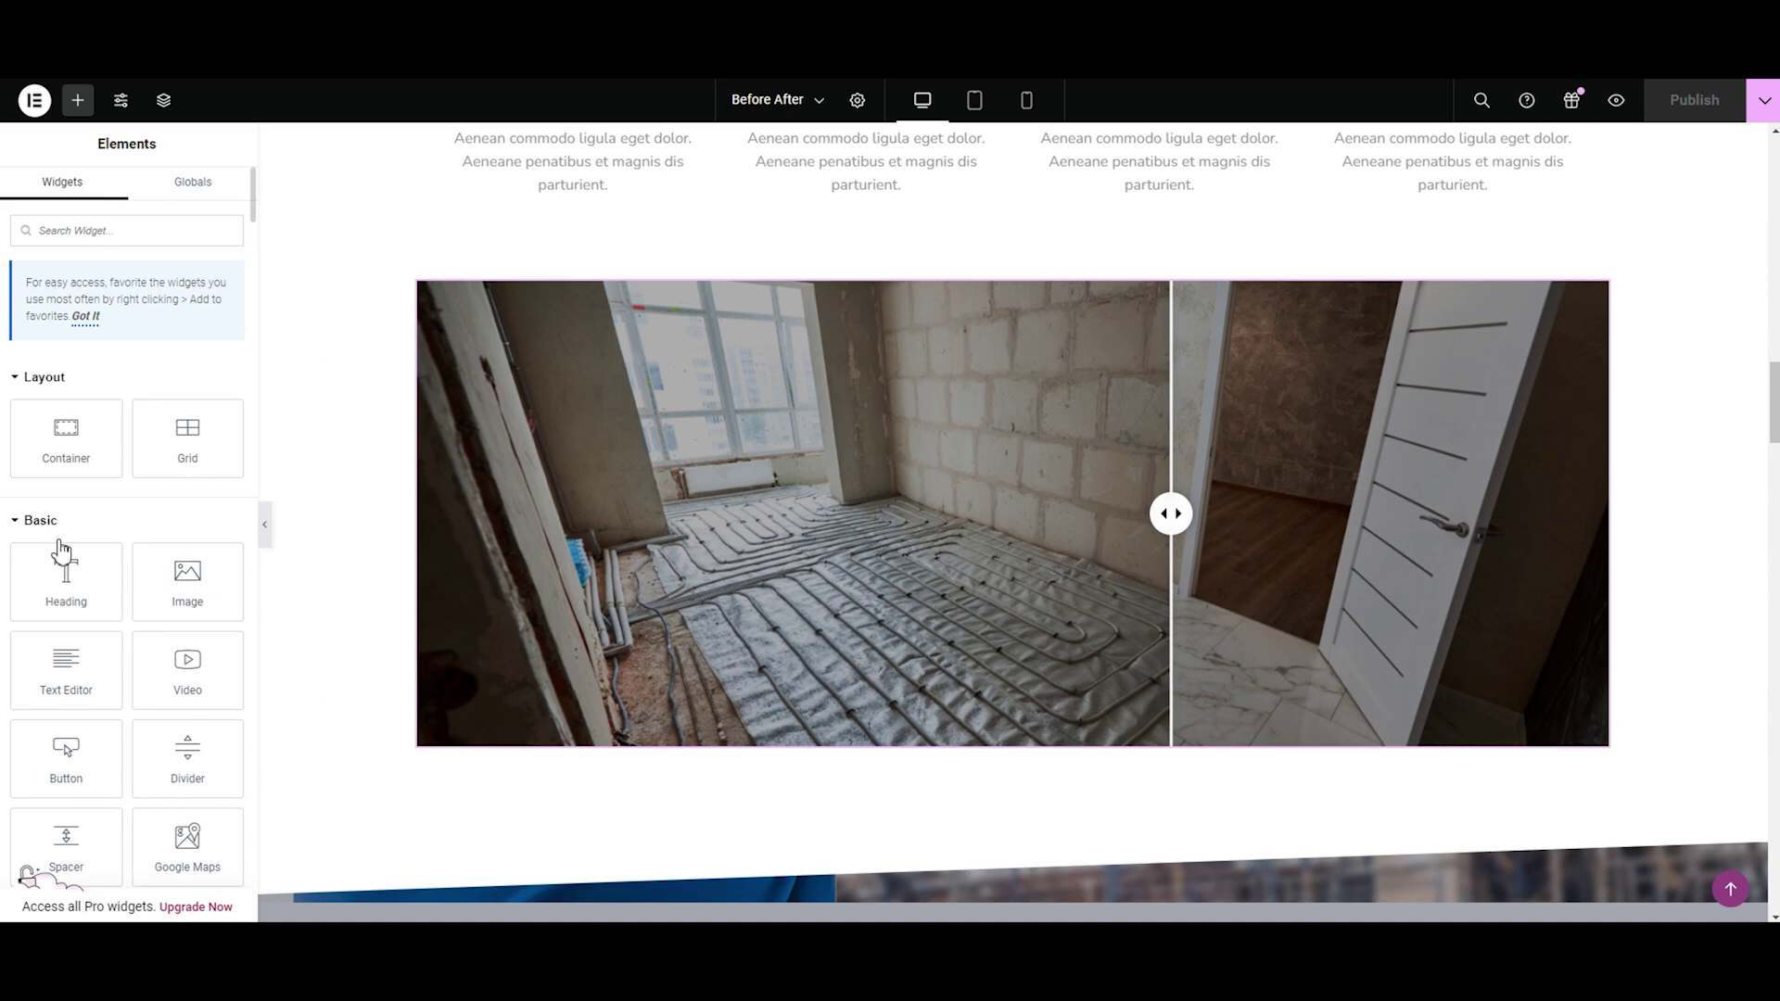
{"action": "right_click", "coordinate": [686, 476]}
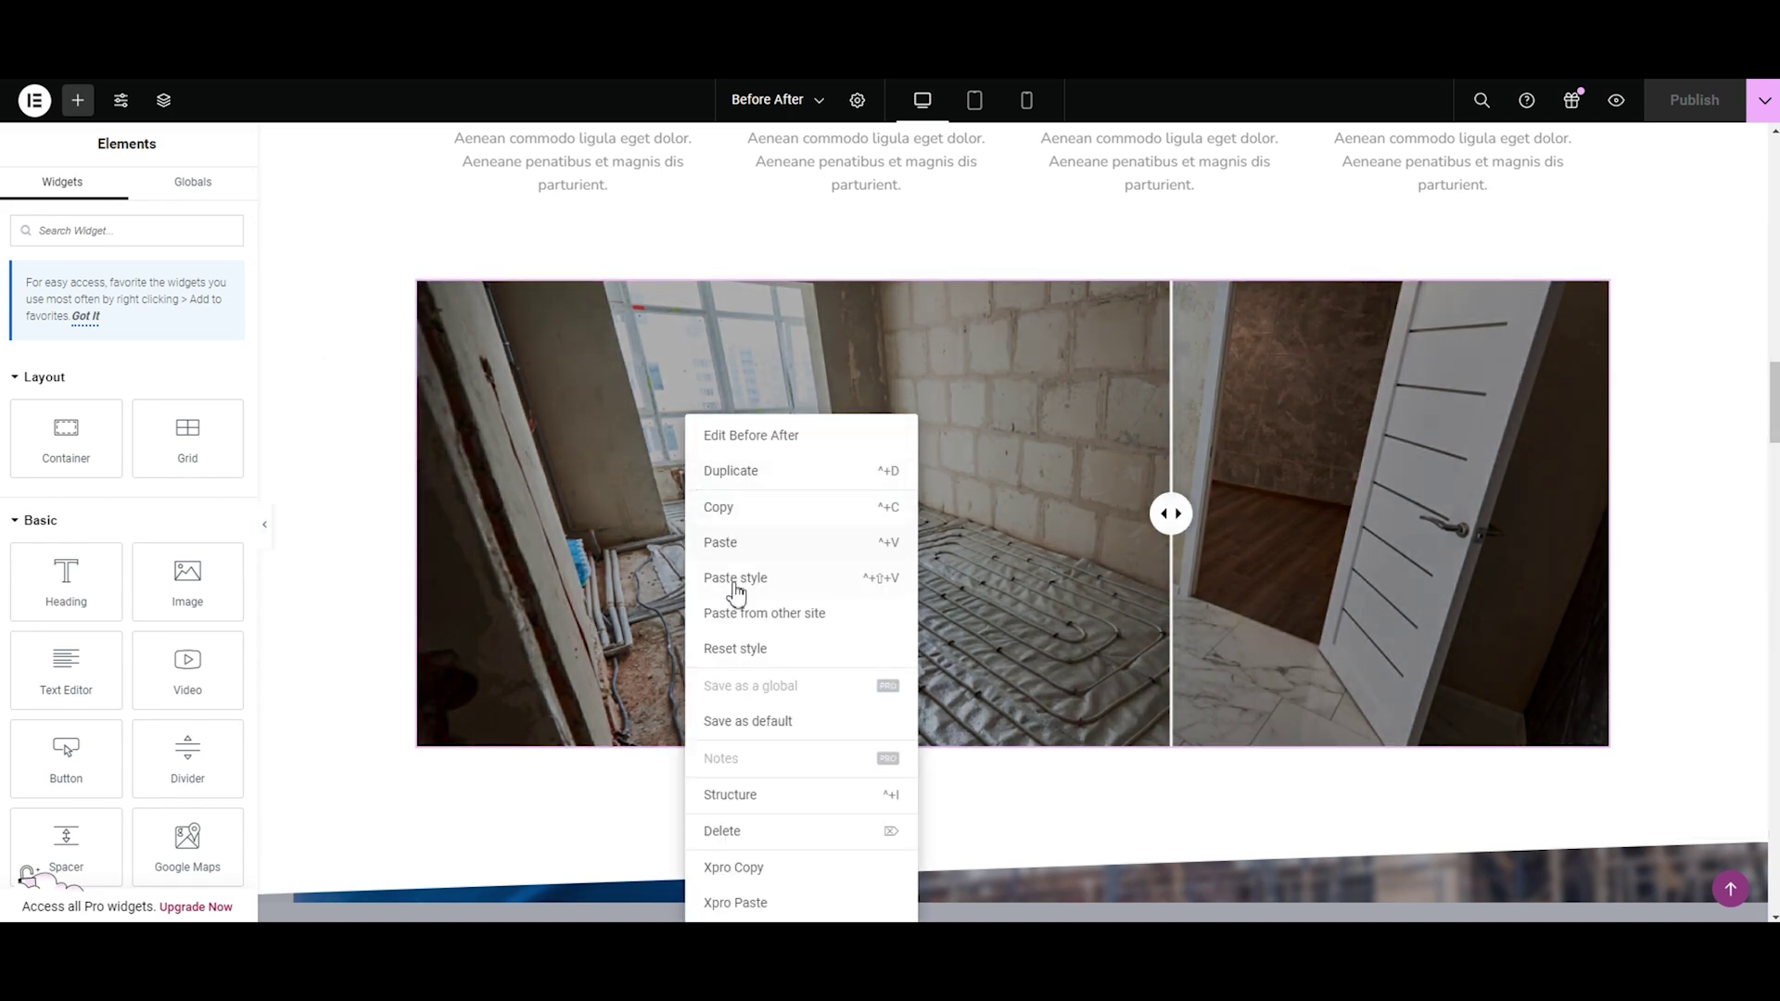
{"action": "left_click", "coordinate": [762, 833]}
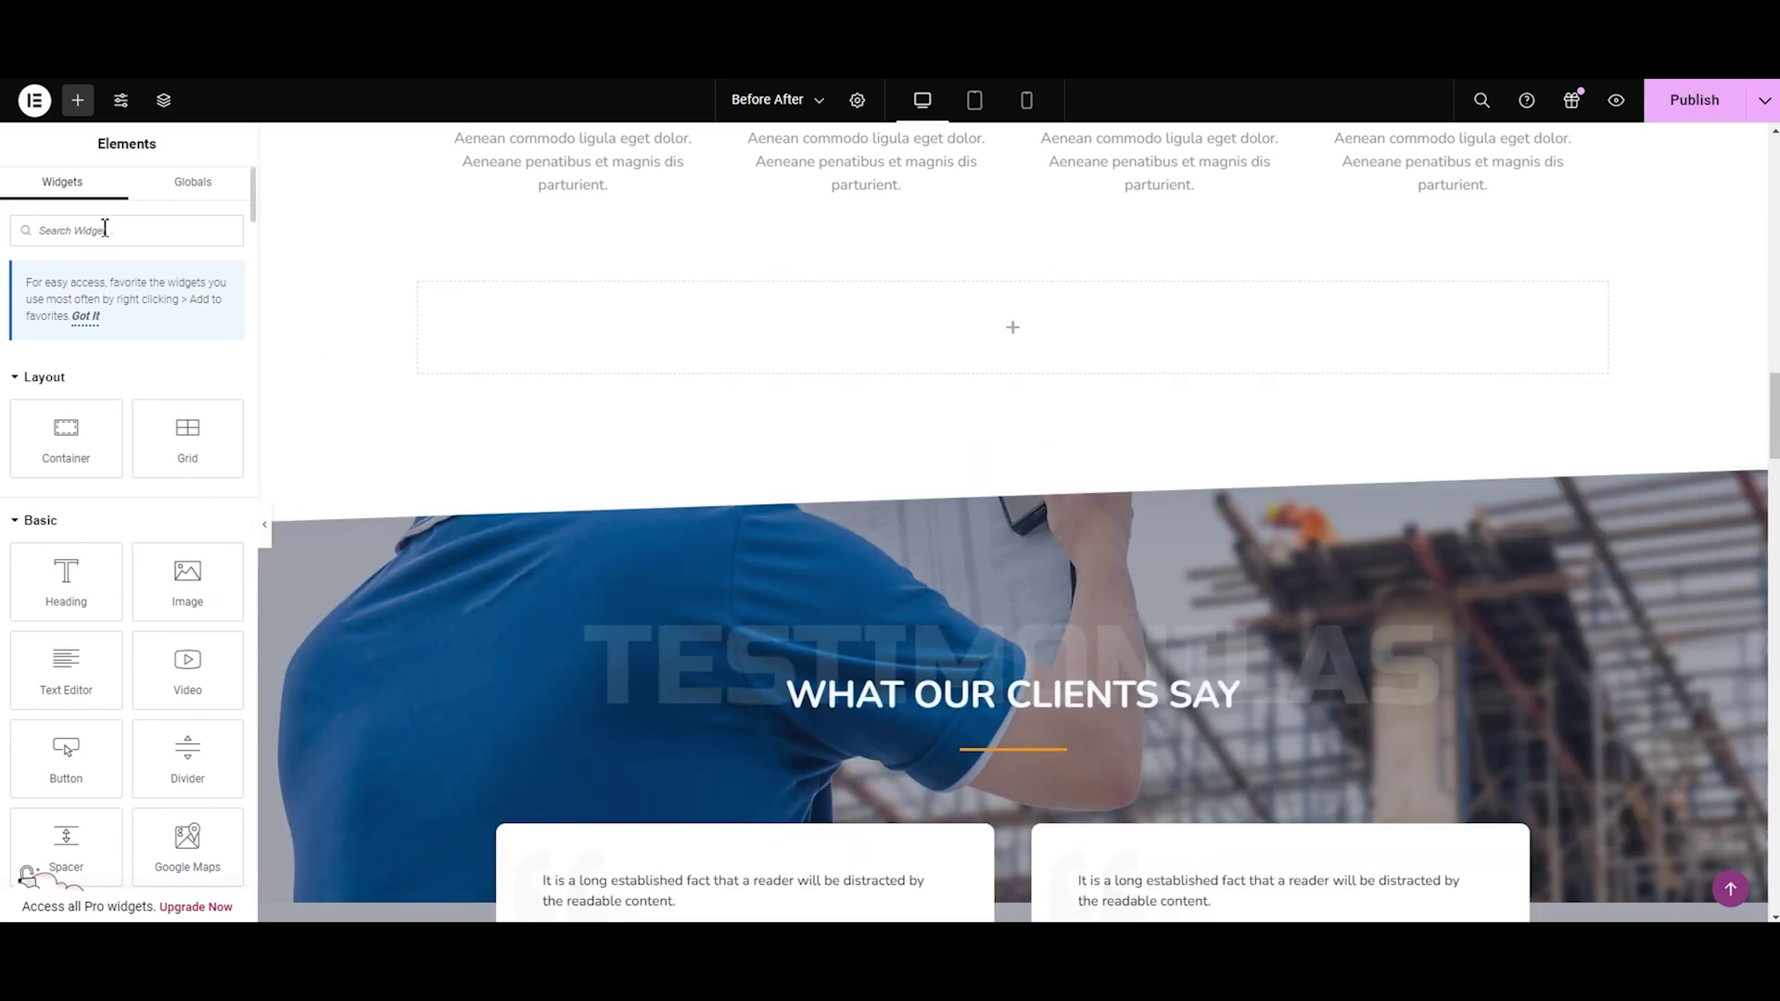
Step: Search 'bef' and drop a Before After widget into the empty container
{"action": "type", "text": "before"}
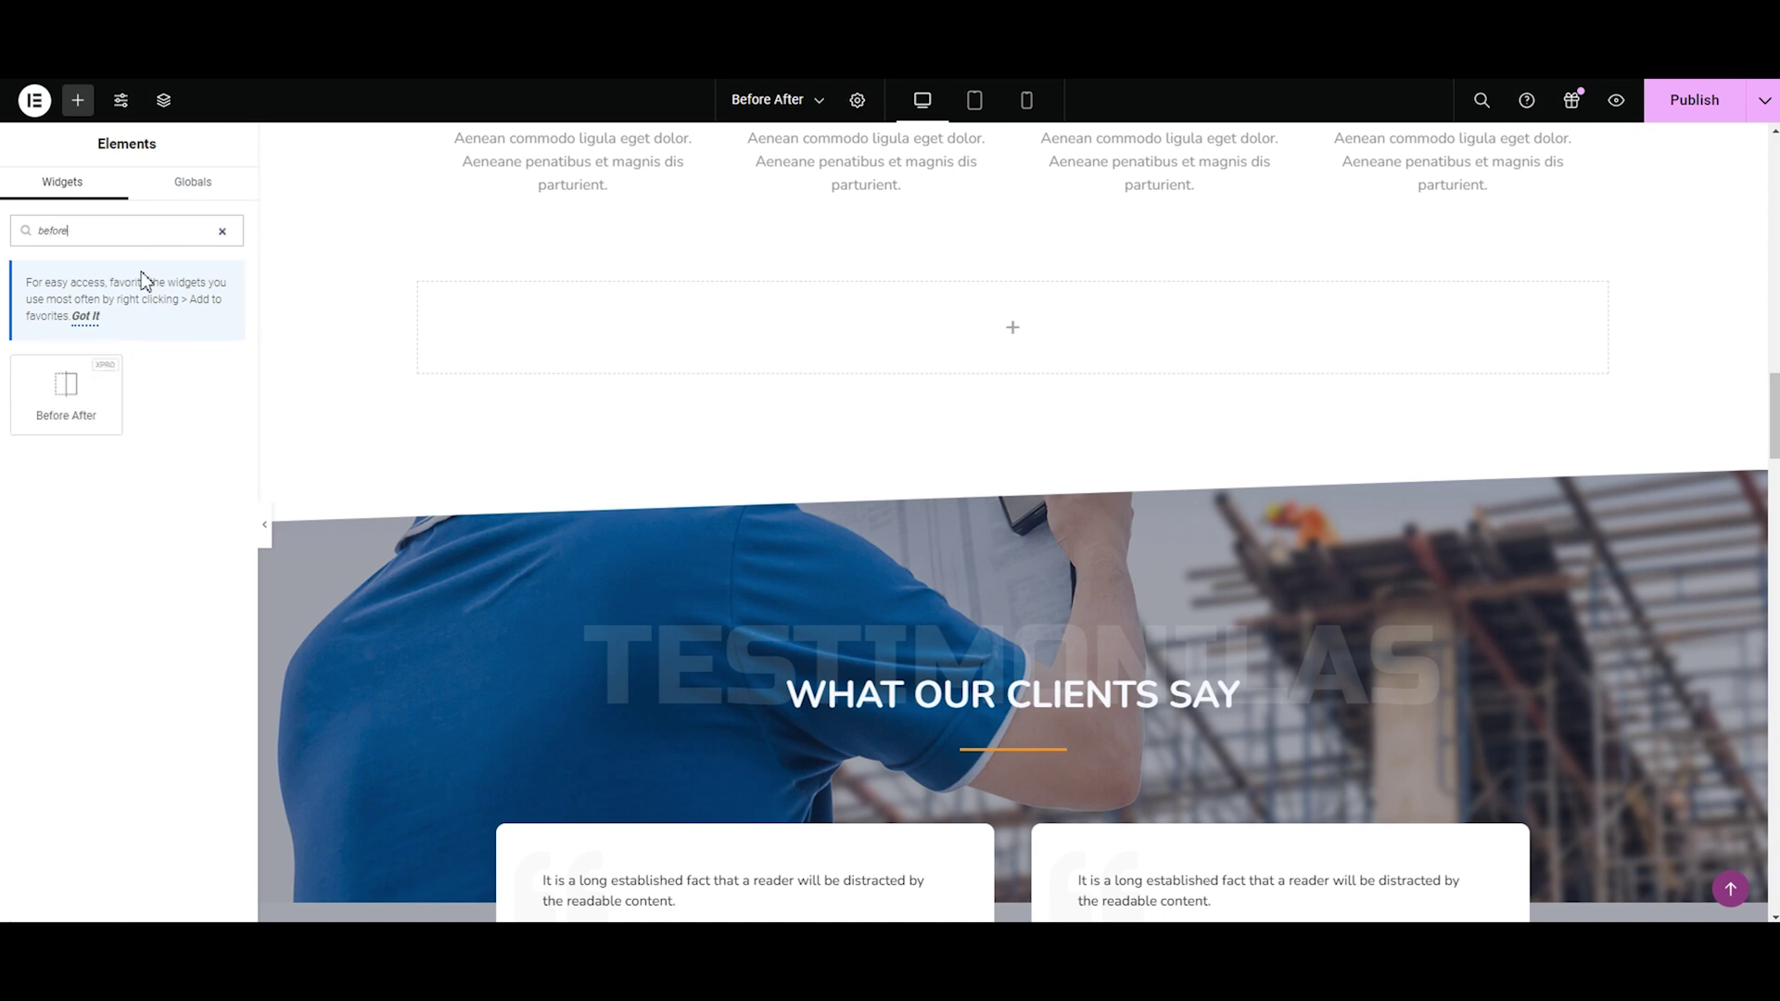
{"action": "left_click_drag", "start_coordinate": [66, 389], "coordinate": [777, 316]}
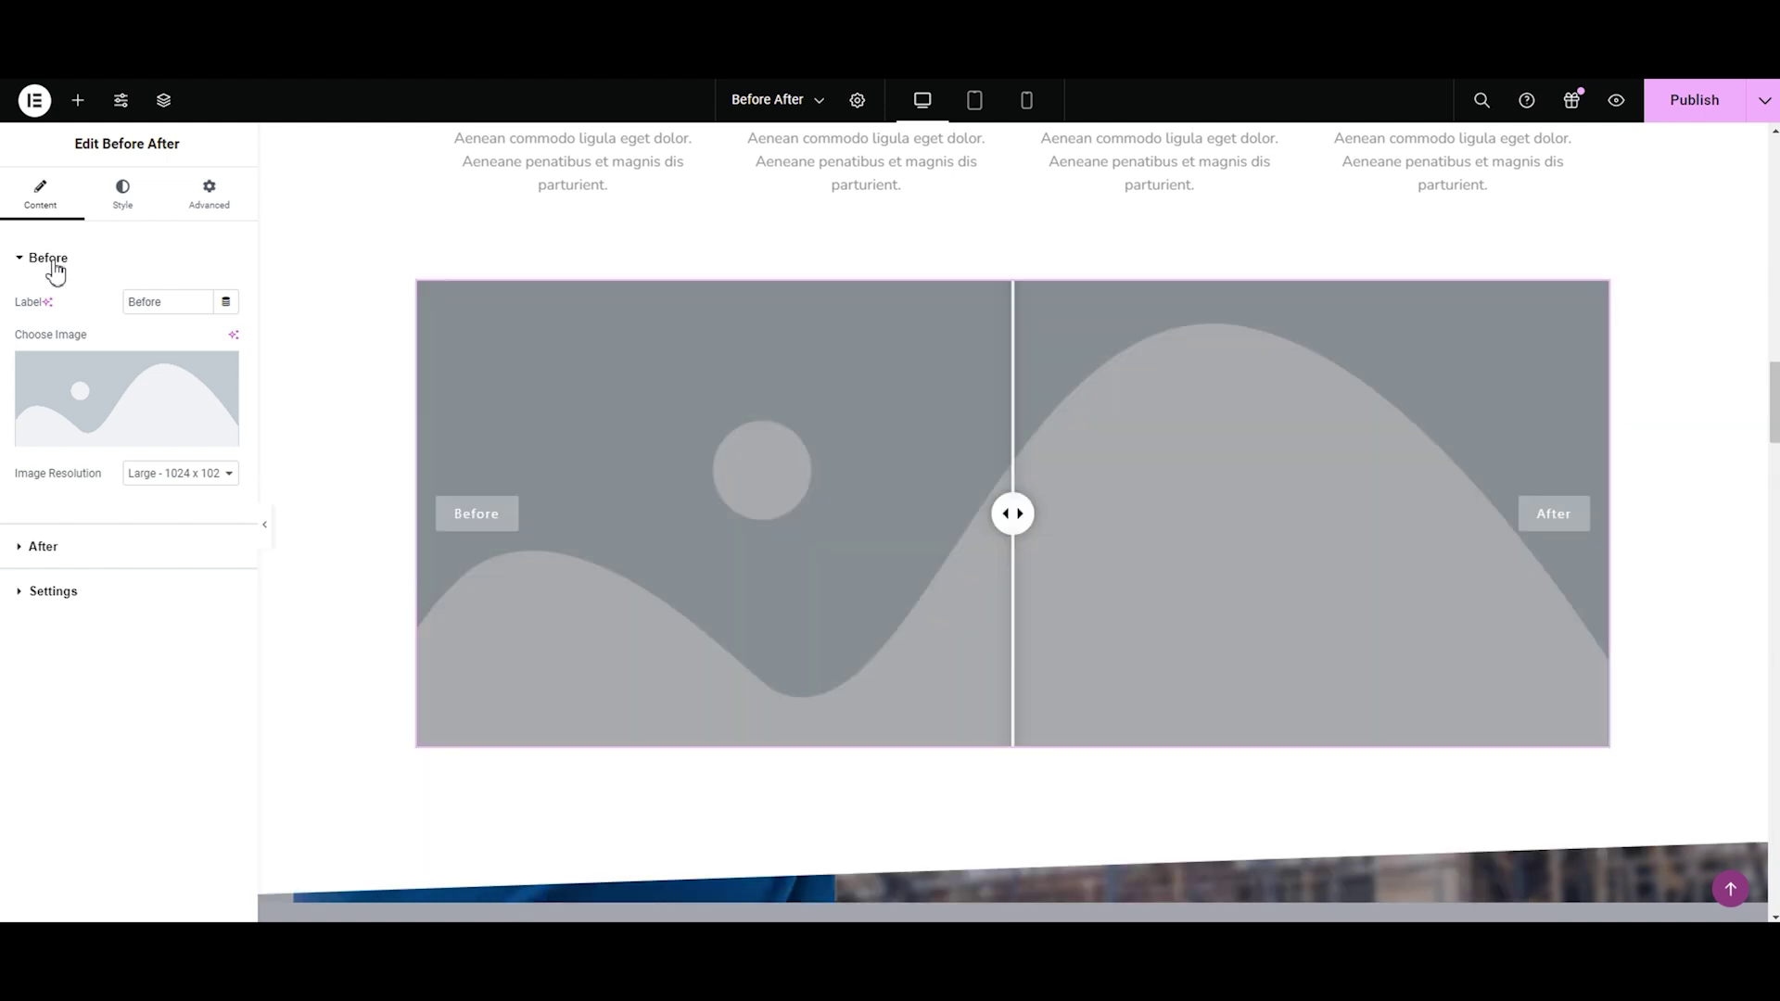
{"action": "left_click", "coordinate": [25, 248]}
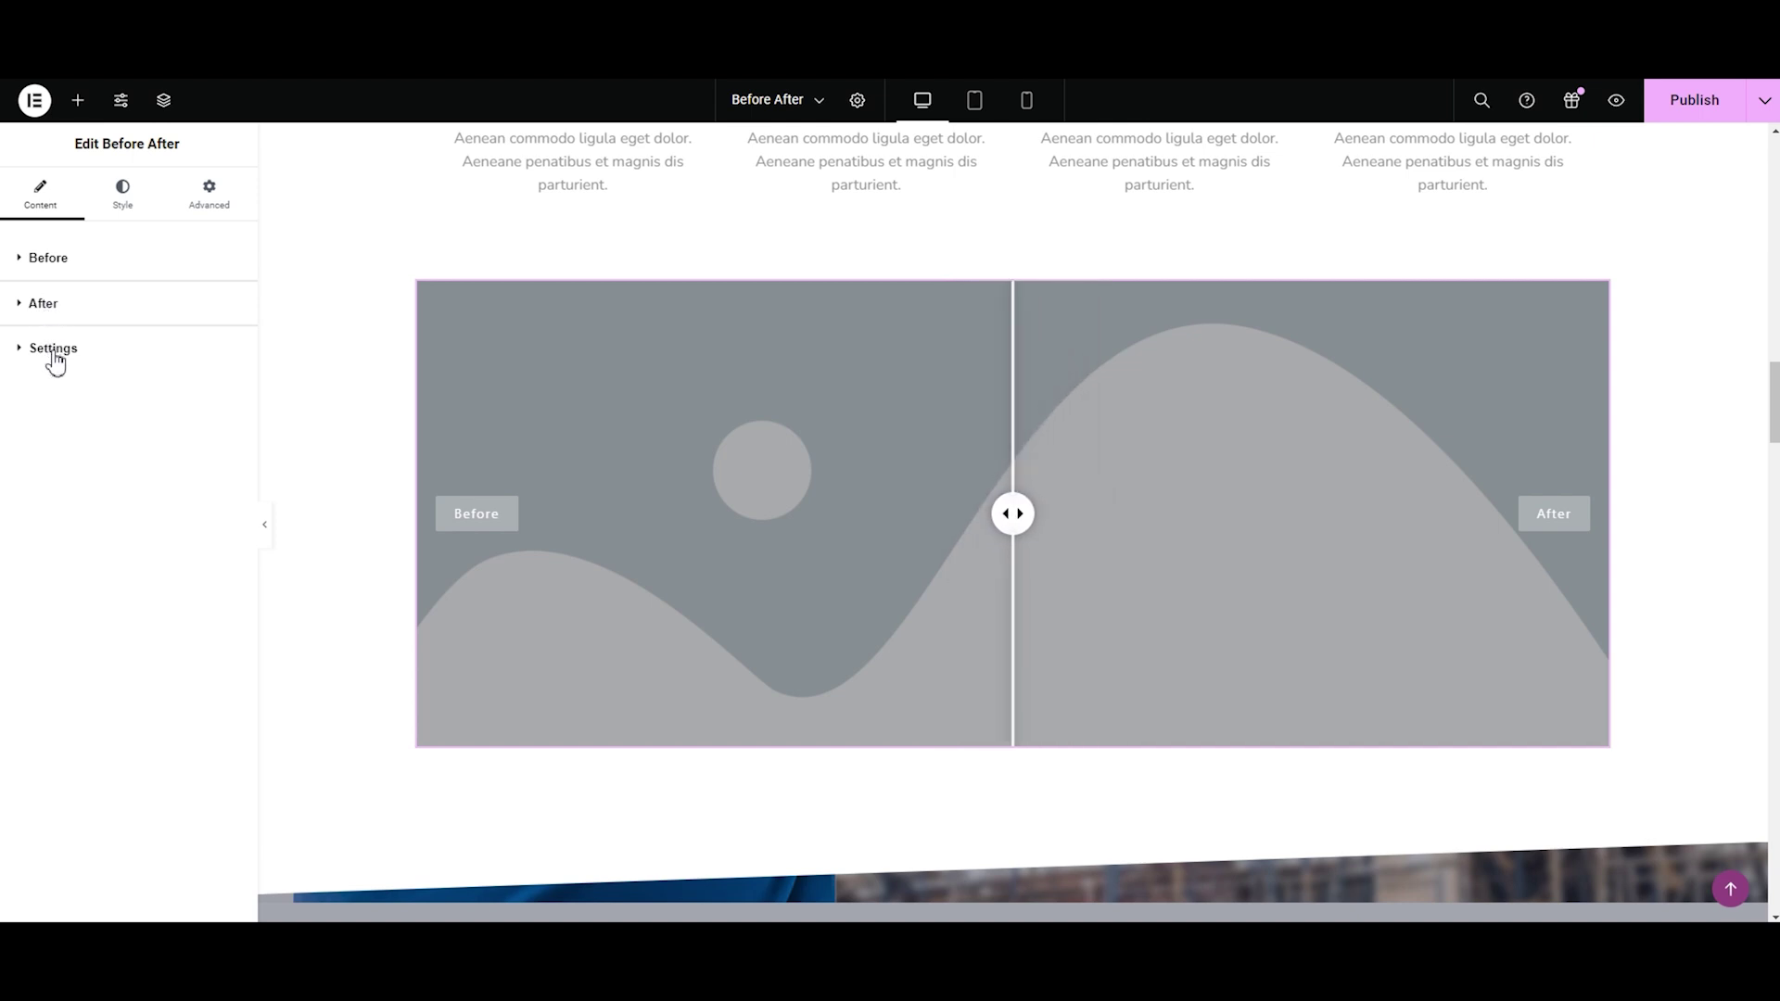
Step: Try 'Antoque' as the before label, restore it to 'Before', and open the image picker
{"action": "left_click", "coordinate": [33, 263]}
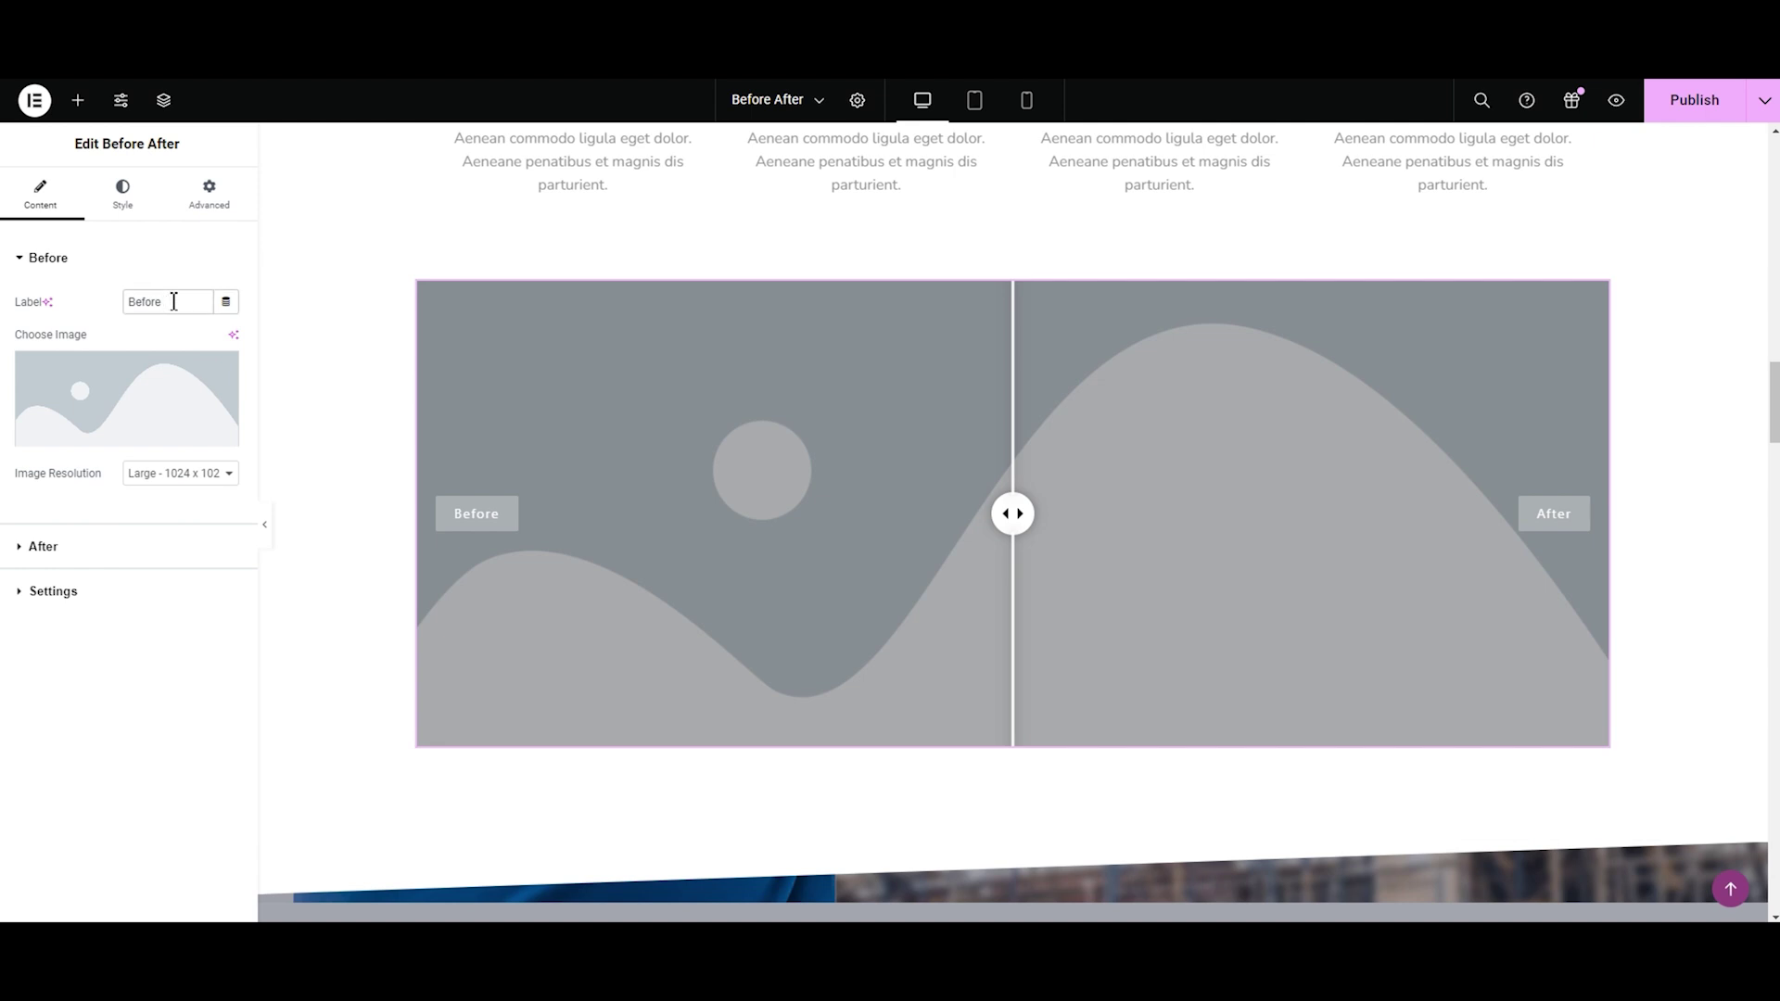
{"action": "key", "text": "BackSpace"}
{"action": "key", "text": "BackSpace"}
{"action": "key", "text": "BackSpace"}
{"action": "key", "text": "BackSpace"}
{"action": "type", "text": "Antoqu"}
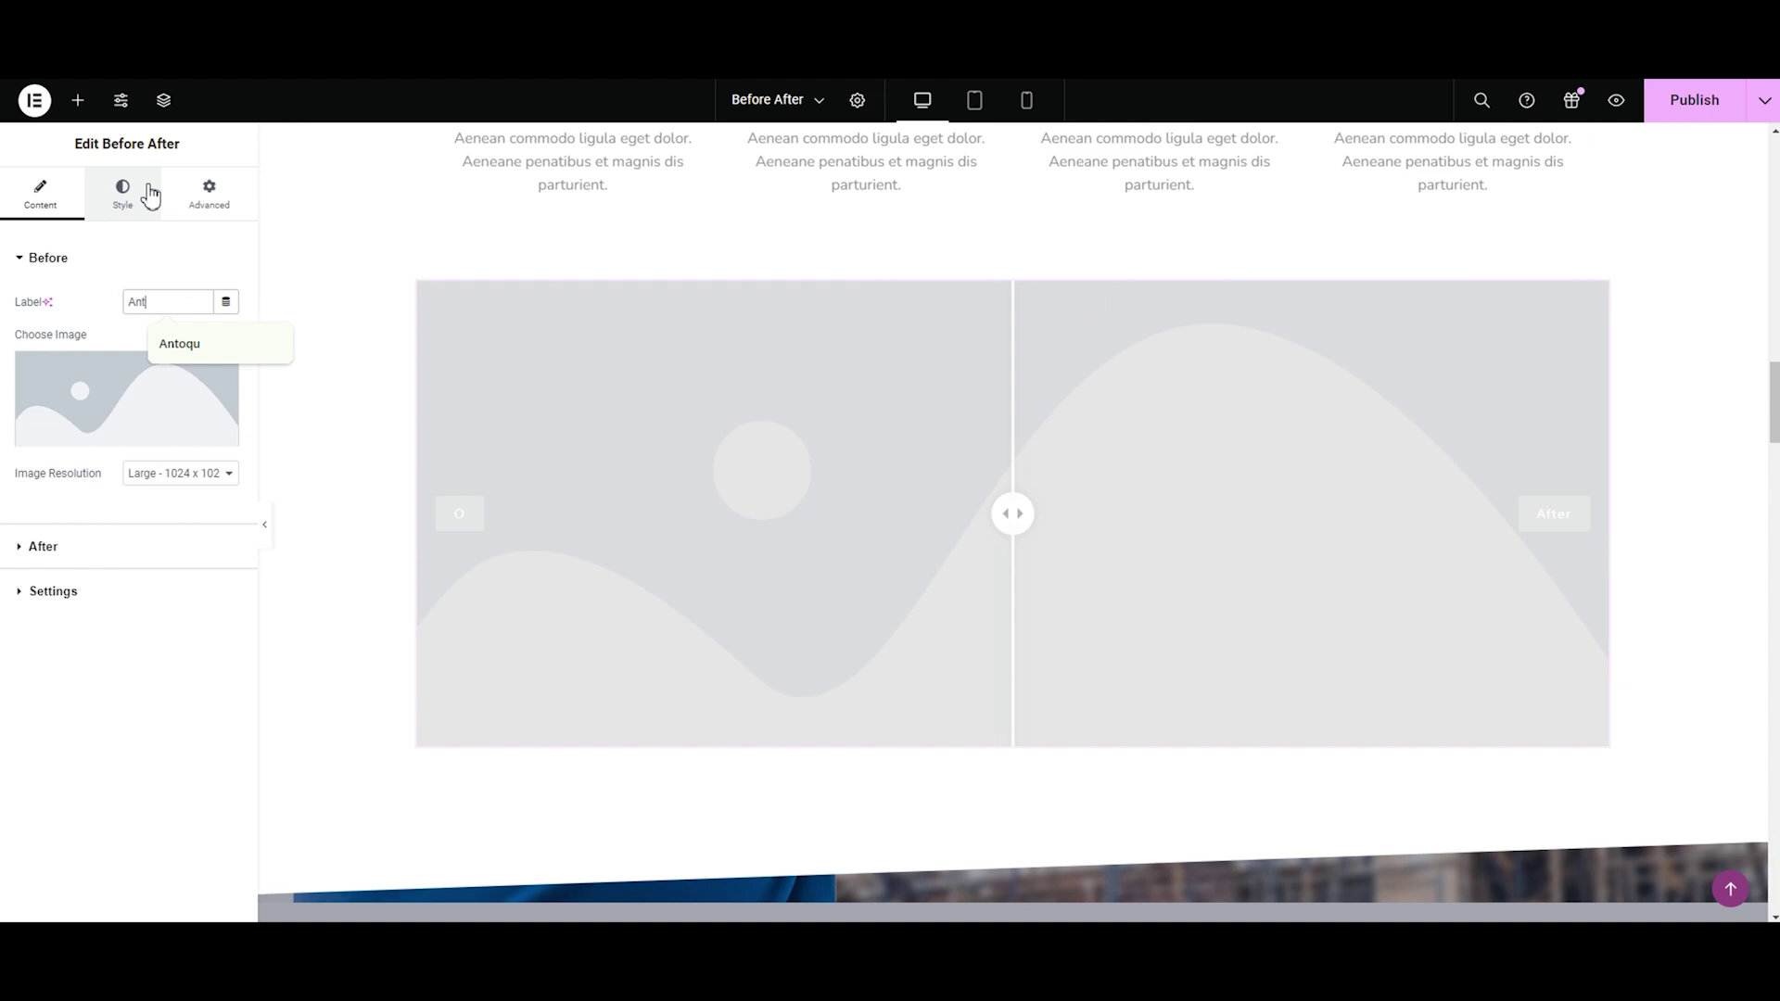
{"action": "type", "text": "e"}
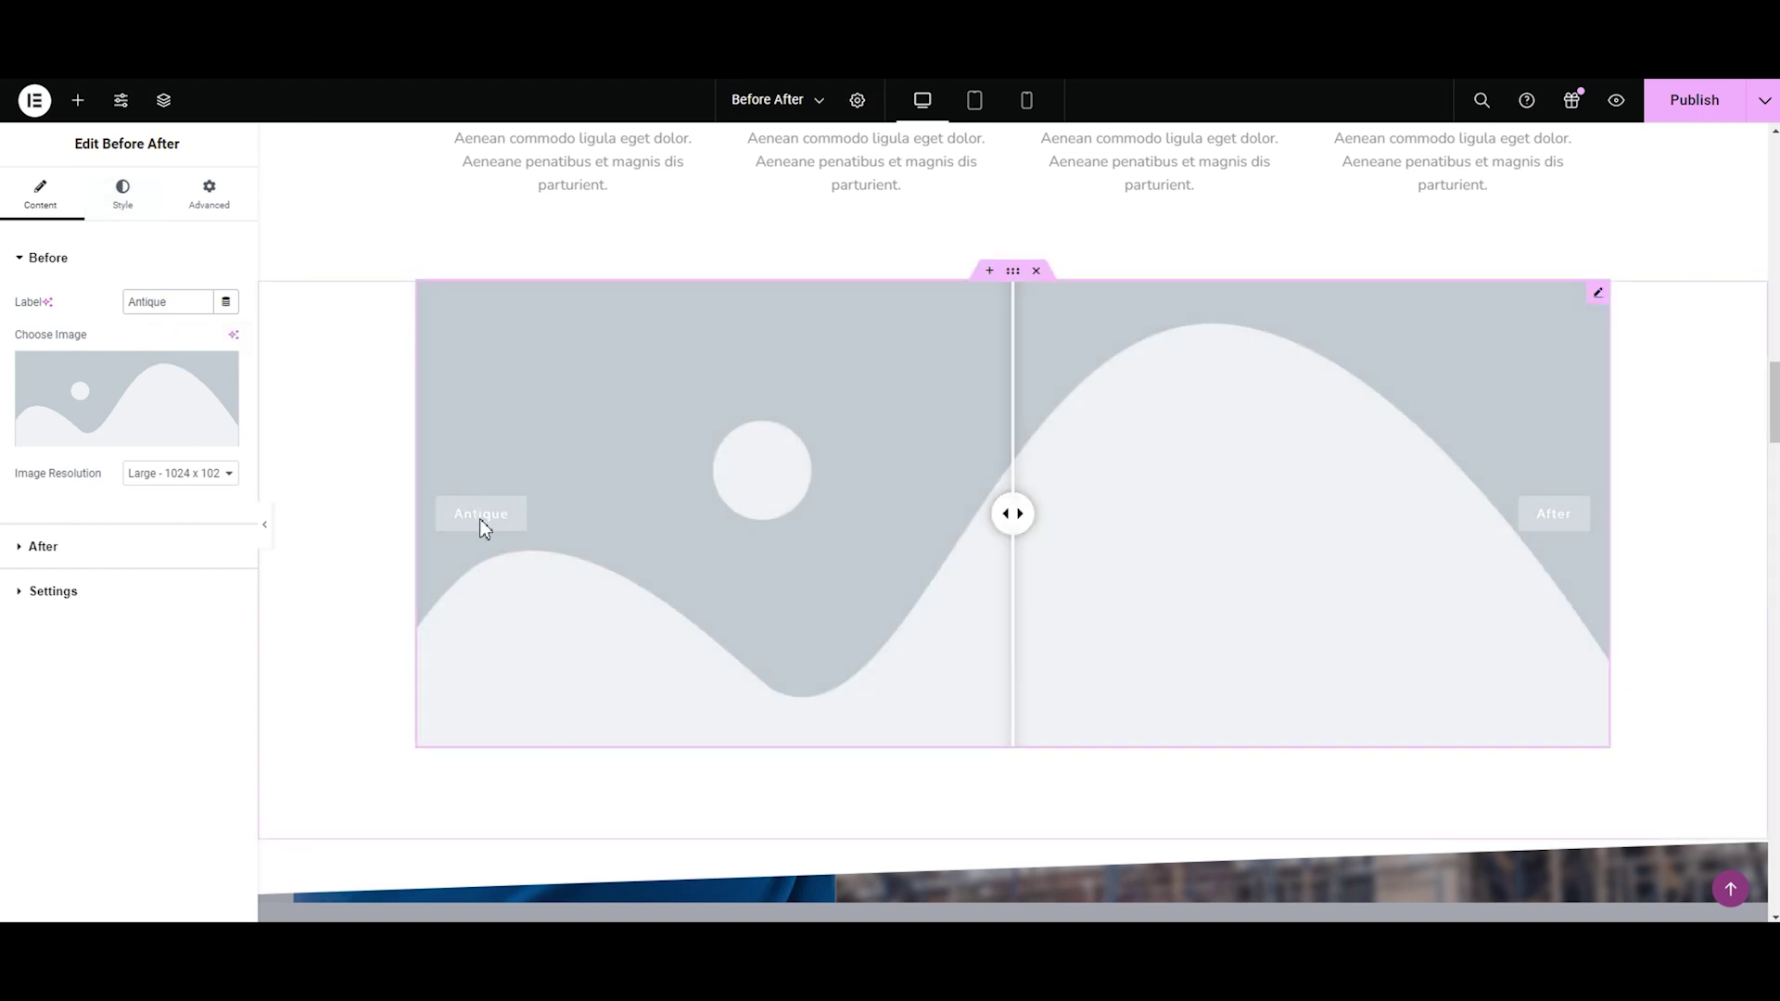
{"action": "key", "text": "BackSpace"}
{"action": "key", "text": "BackSpace"}
{"action": "key", "text": "BackSpace"}
{"action": "key", "text": "BackSpace"}
{"action": "key", "text": "BackSpace"}
{"action": "key", "text": "BackSpace"}
{"action": "key", "text": "BackSpace"}
{"action": "type", "text": "Before"}
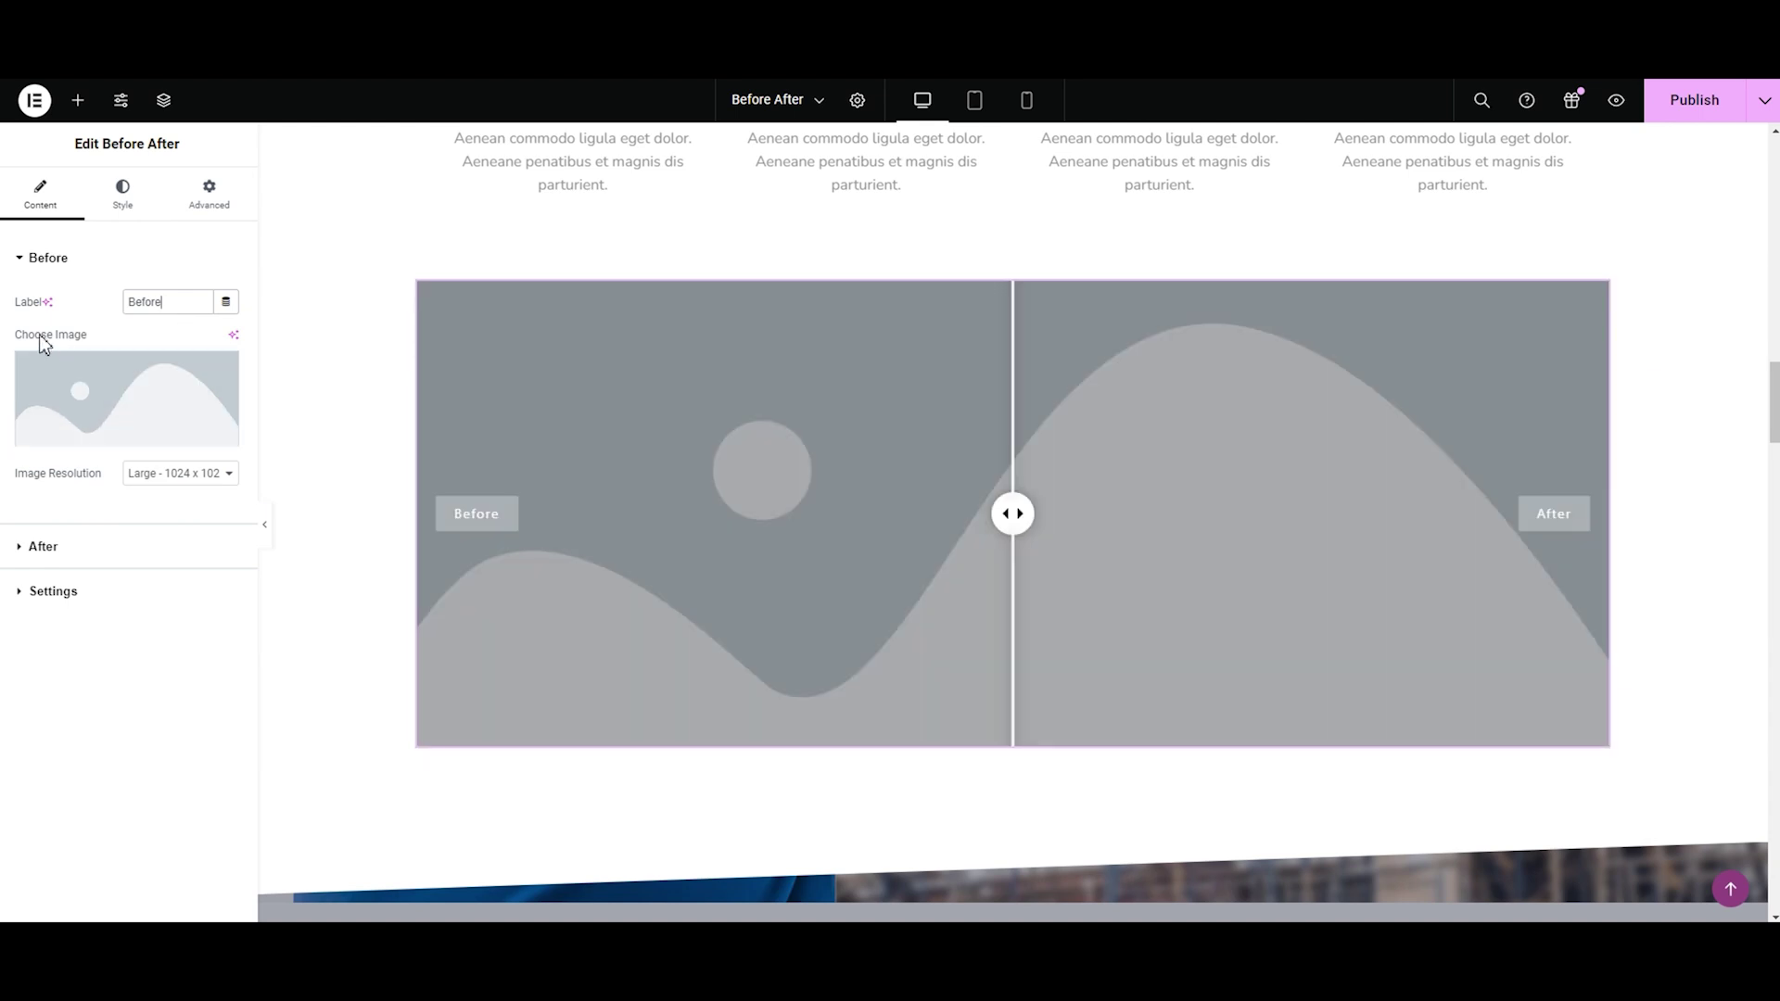
{"action": "left_click", "coordinate": [76, 436]}
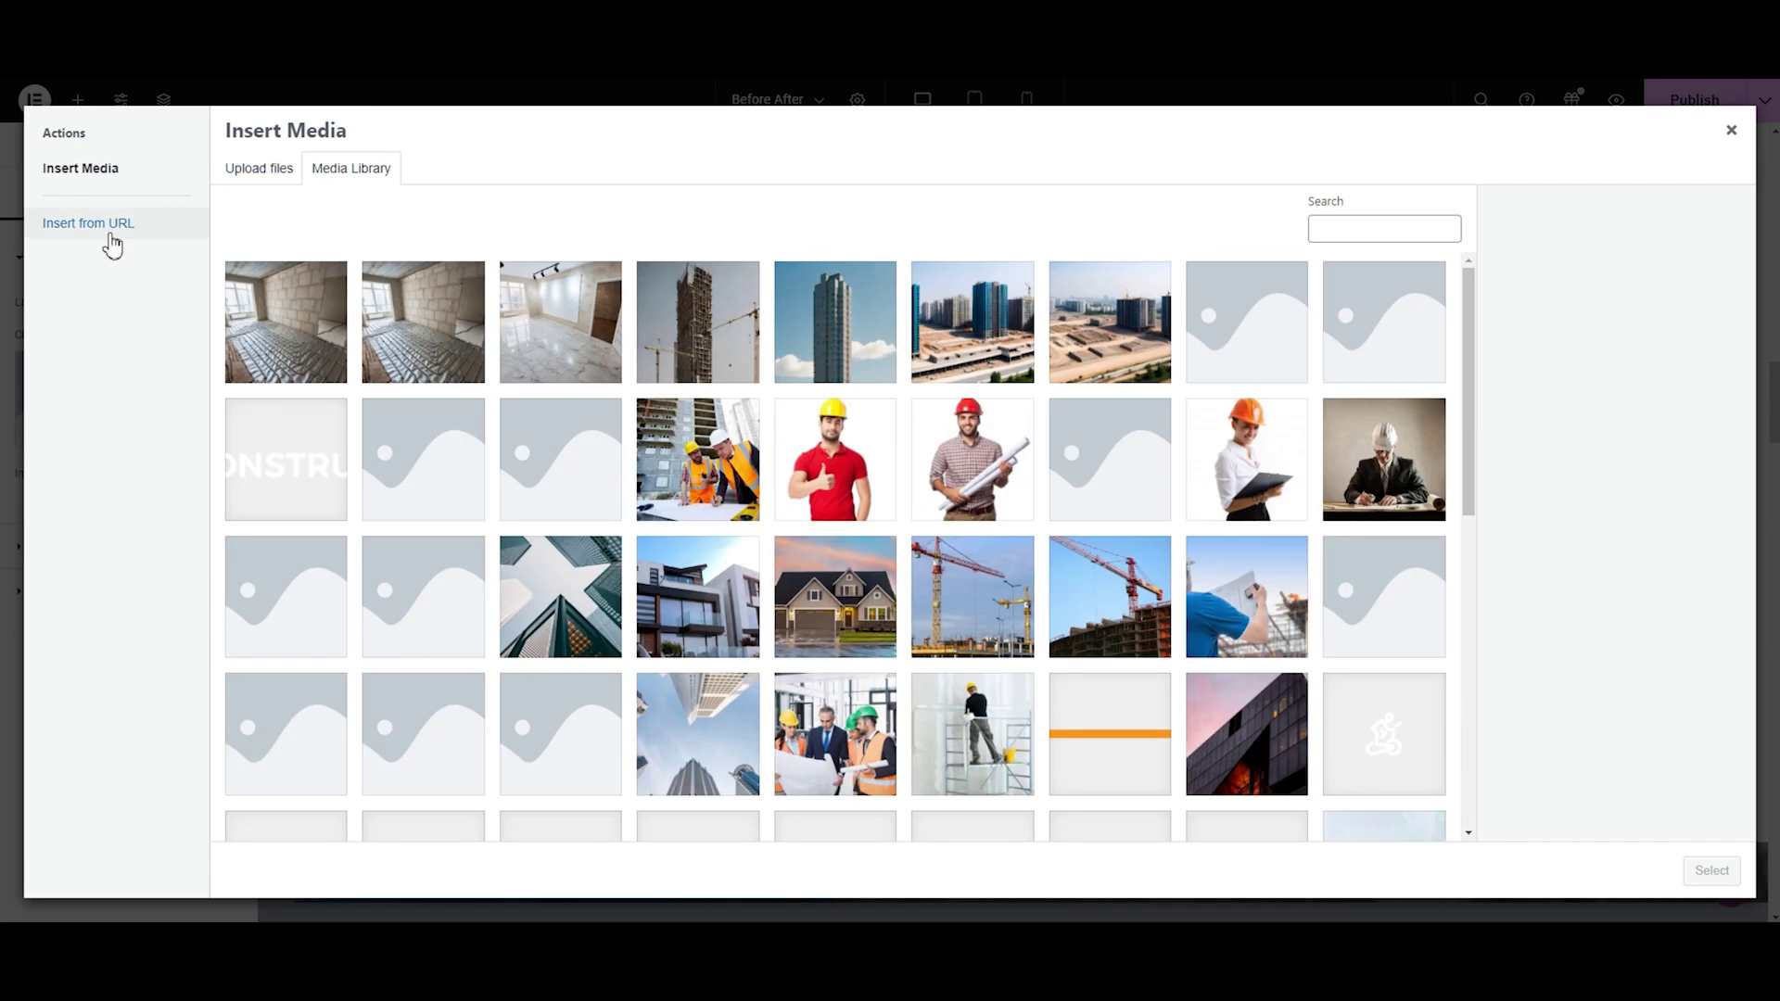
Step: Choose Before-1.png from the Media Library as the before image
{"action": "left_click", "coordinate": [111, 243]}
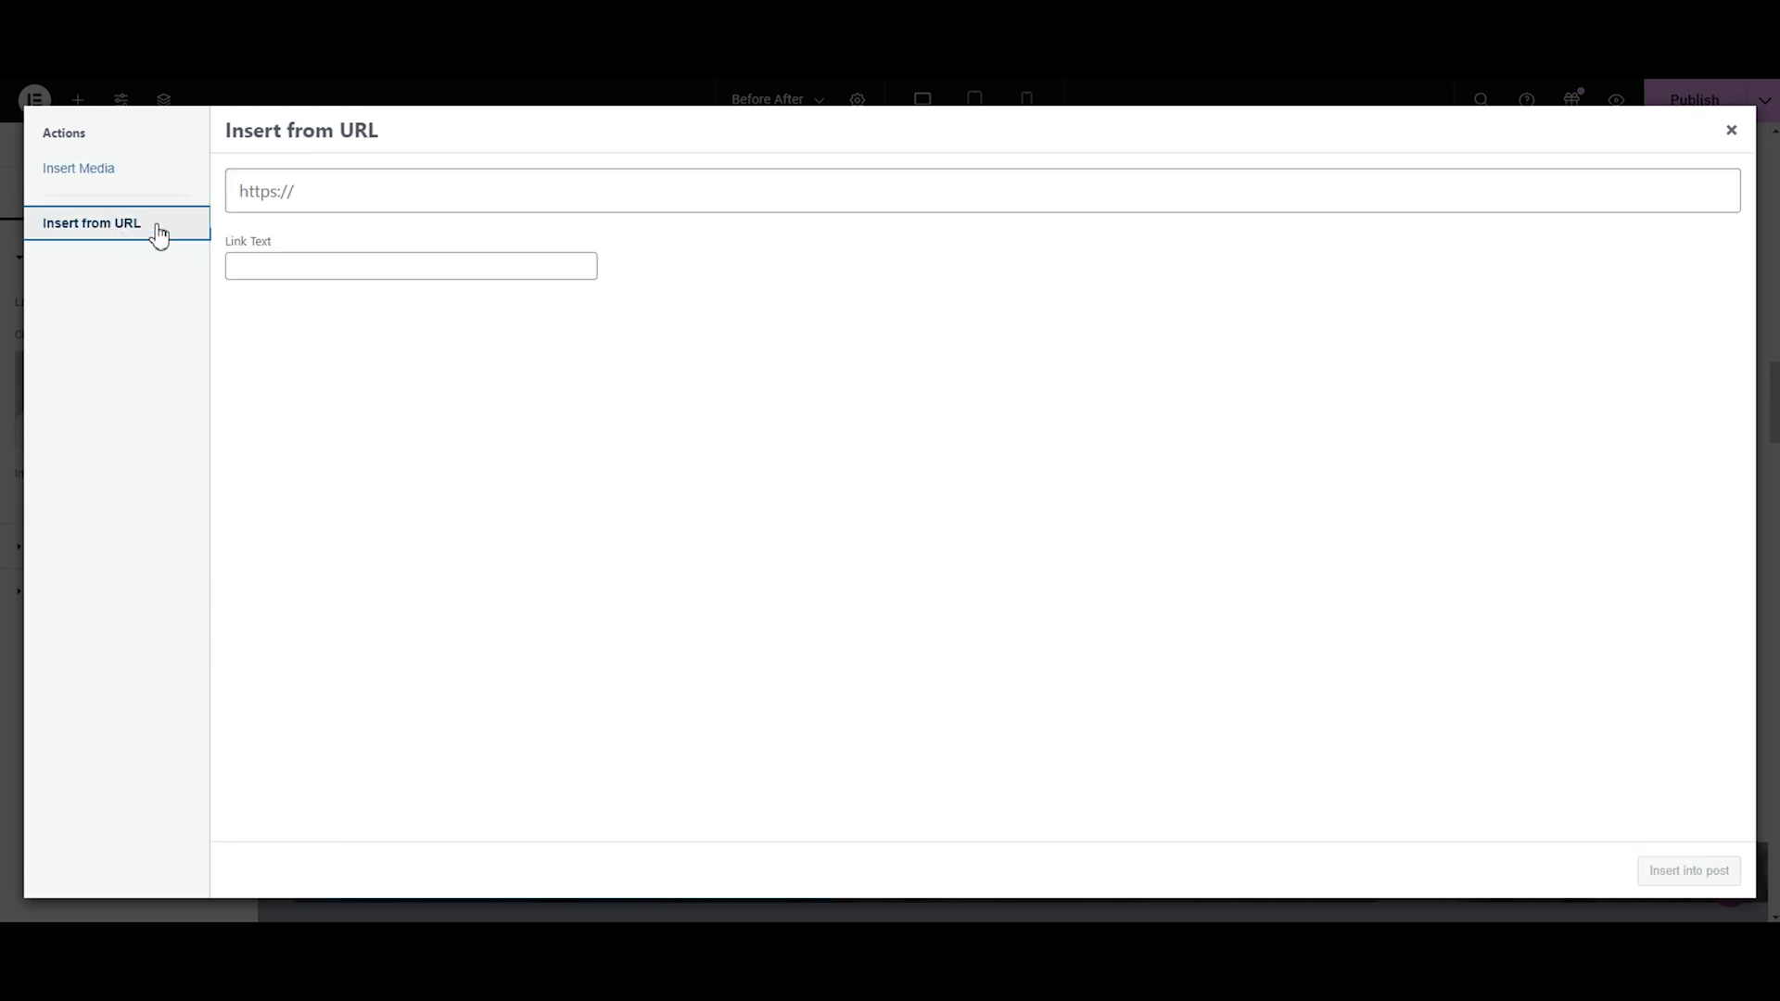
{"action": "left_click", "coordinate": [94, 178]}
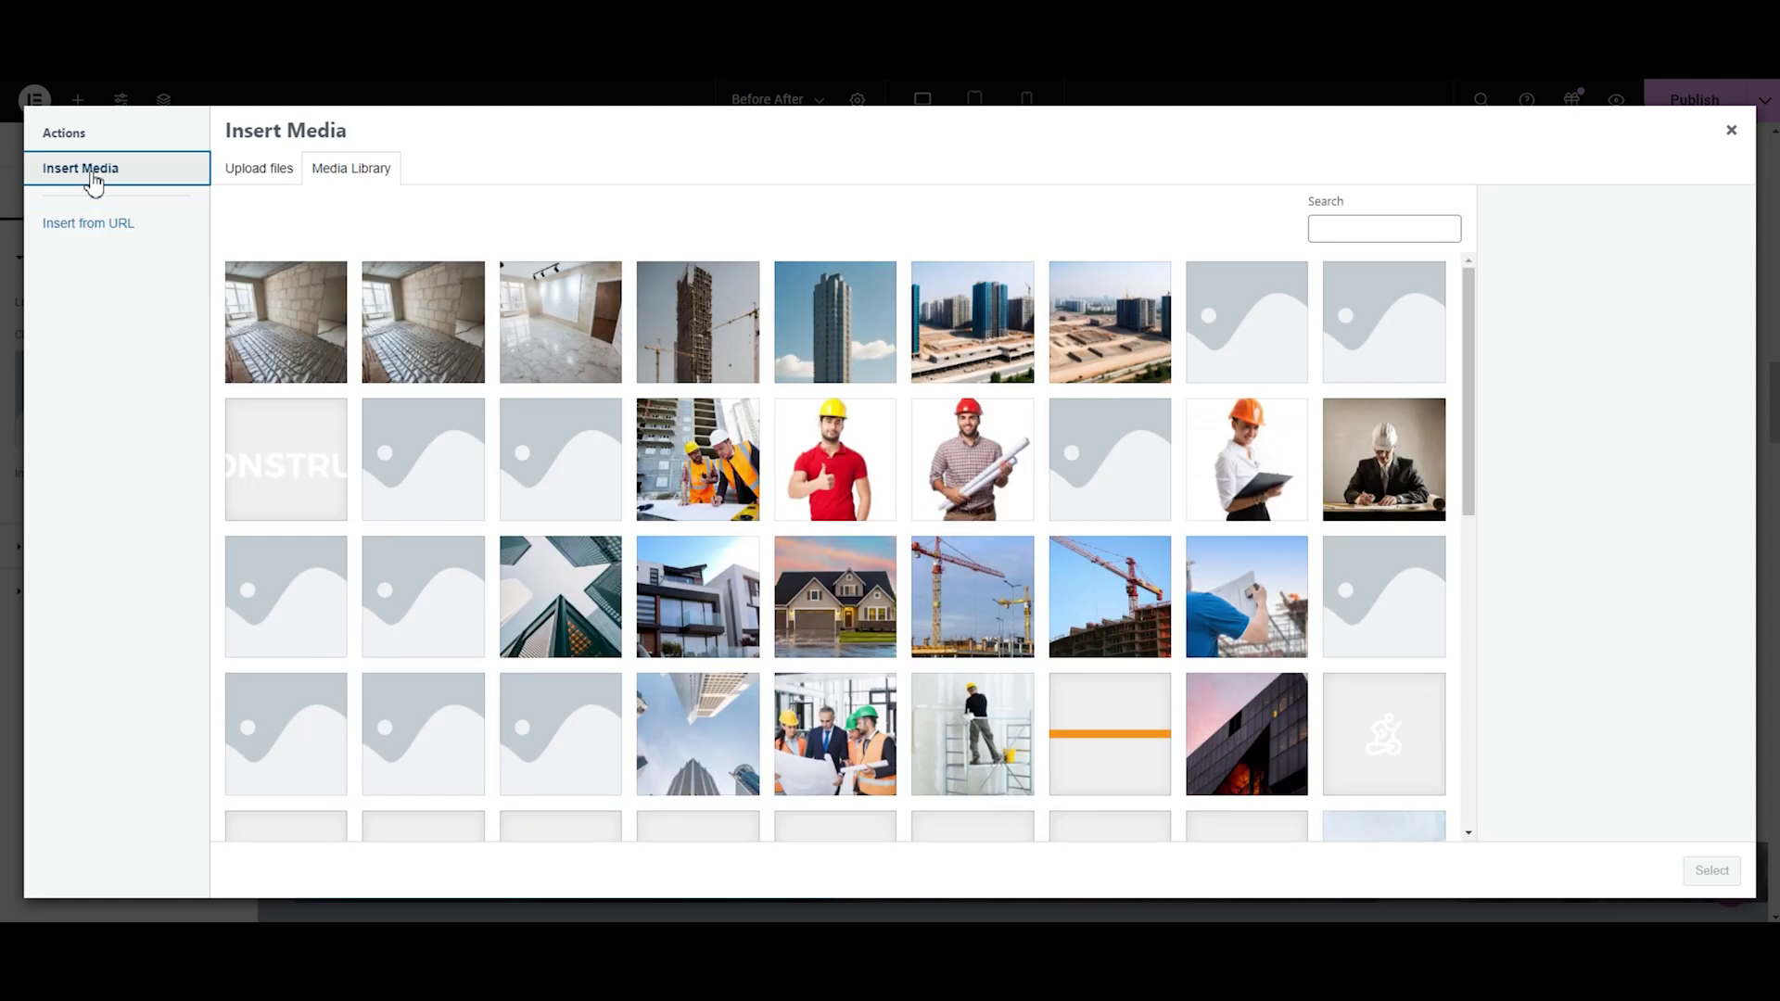
{"action": "left_click", "coordinate": [450, 322]}
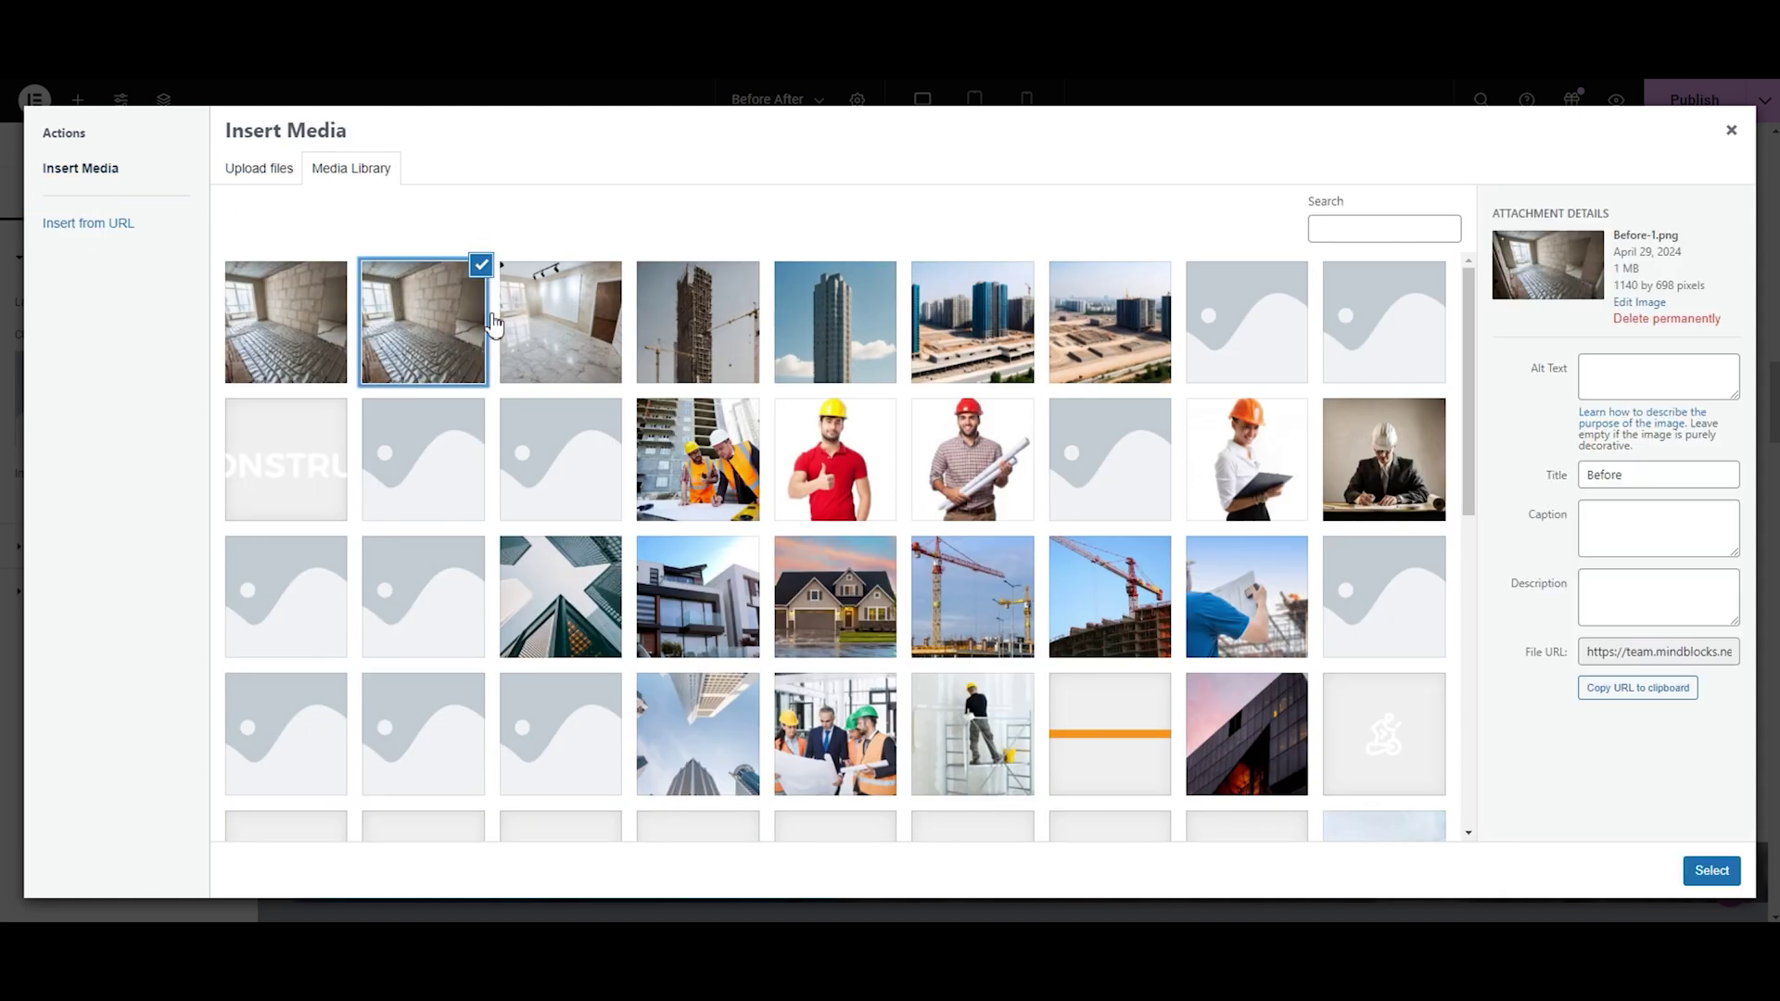
{"action": "left_click", "coordinate": [1711, 876]}
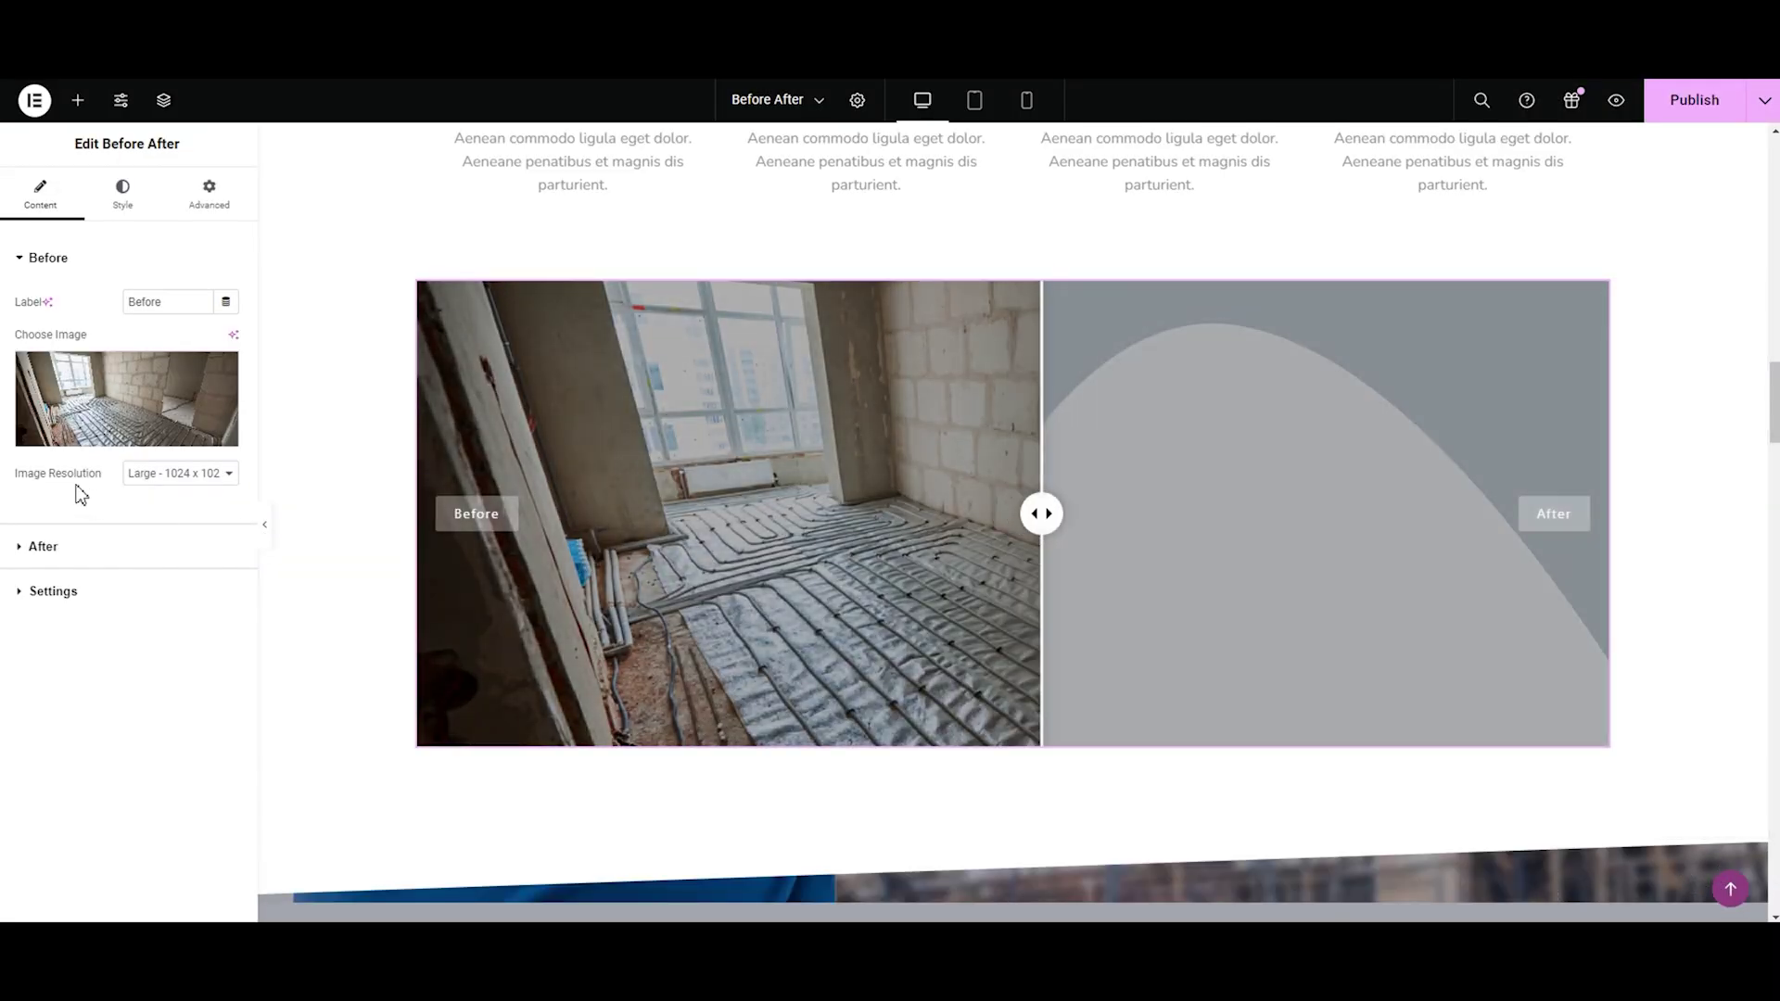
Step: Try Thumbnail, Medium 300 x 300 and Large 1024 x 1024 resolutions for the before image
{"action": "left_click", "coordinate": [135, 475]}
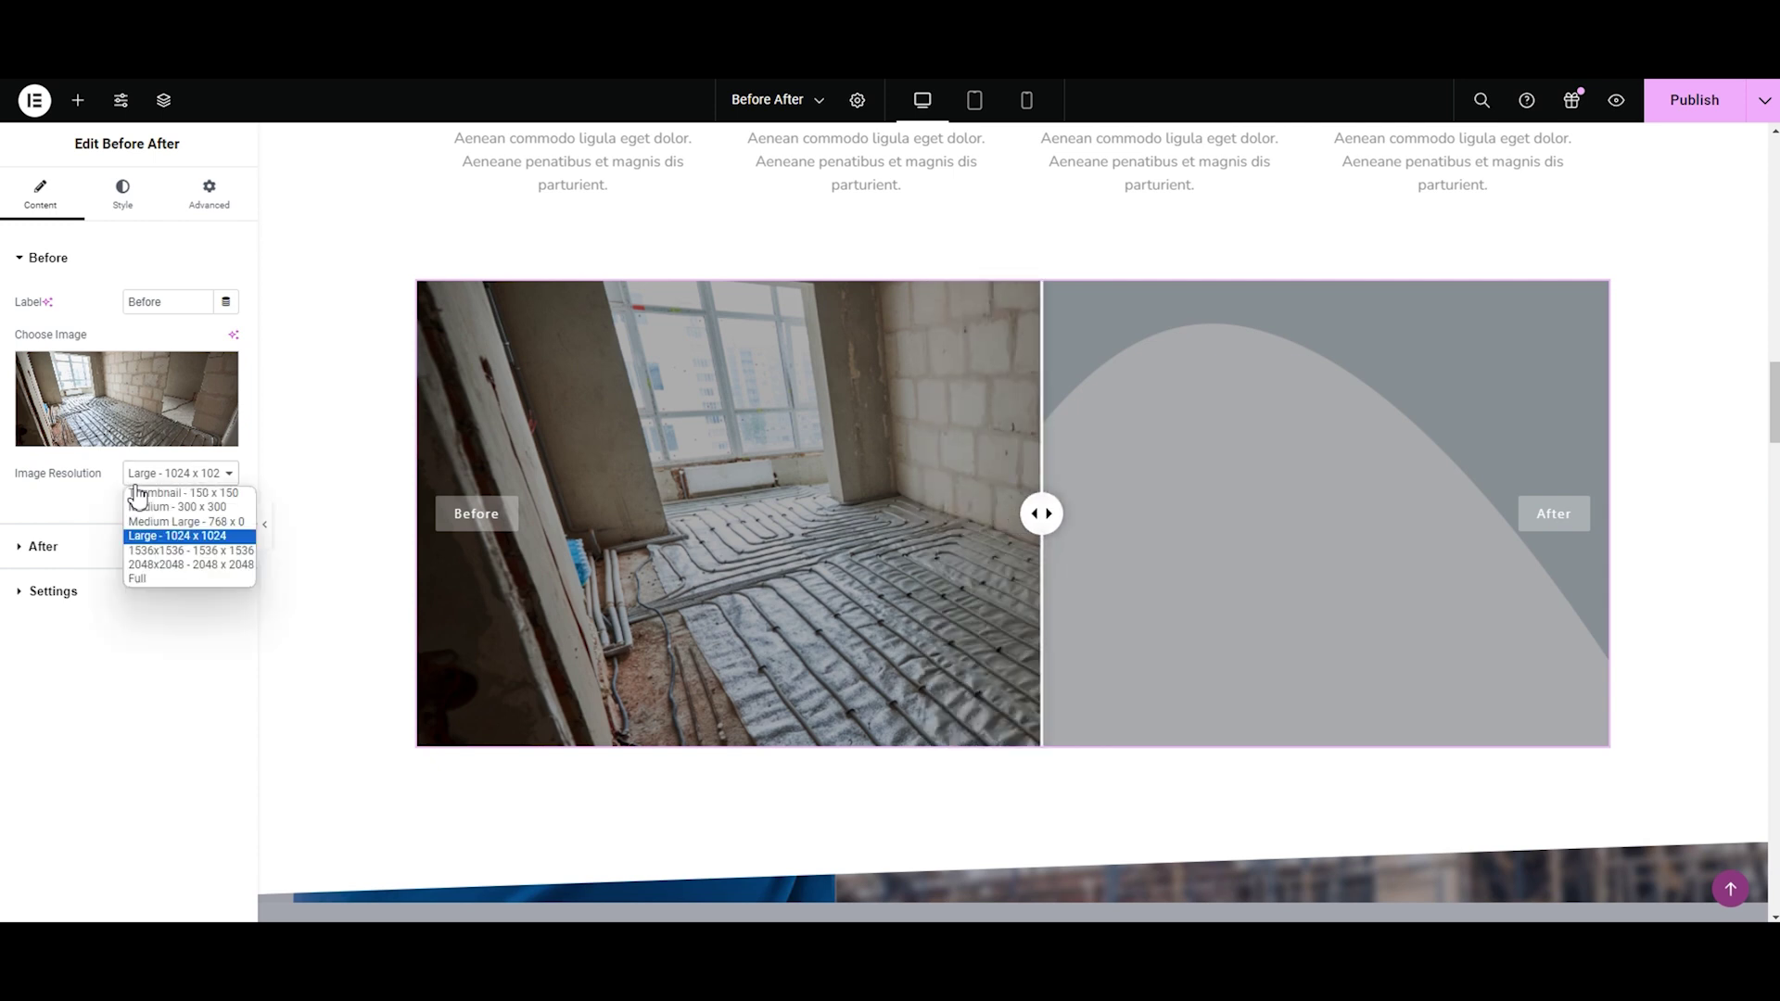
{"action": "left_click", "coordinate": [141, 500]}
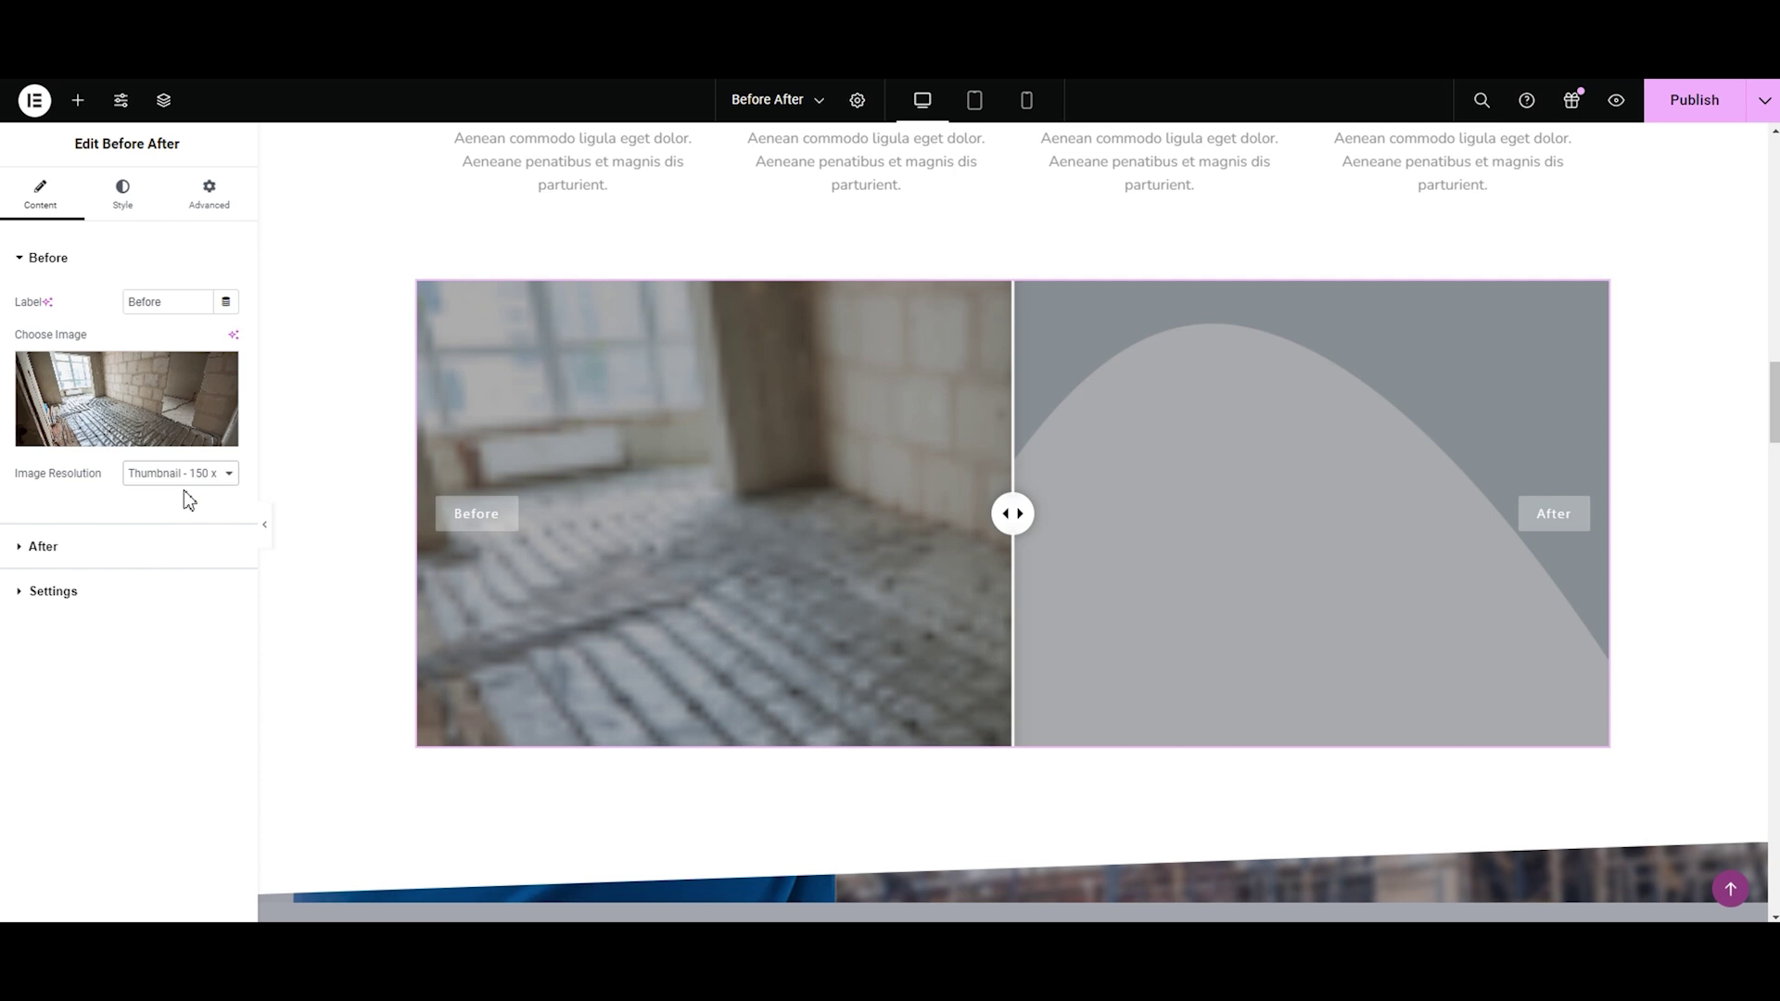
{"action": "left_click", "coordinate": [182, 484]}
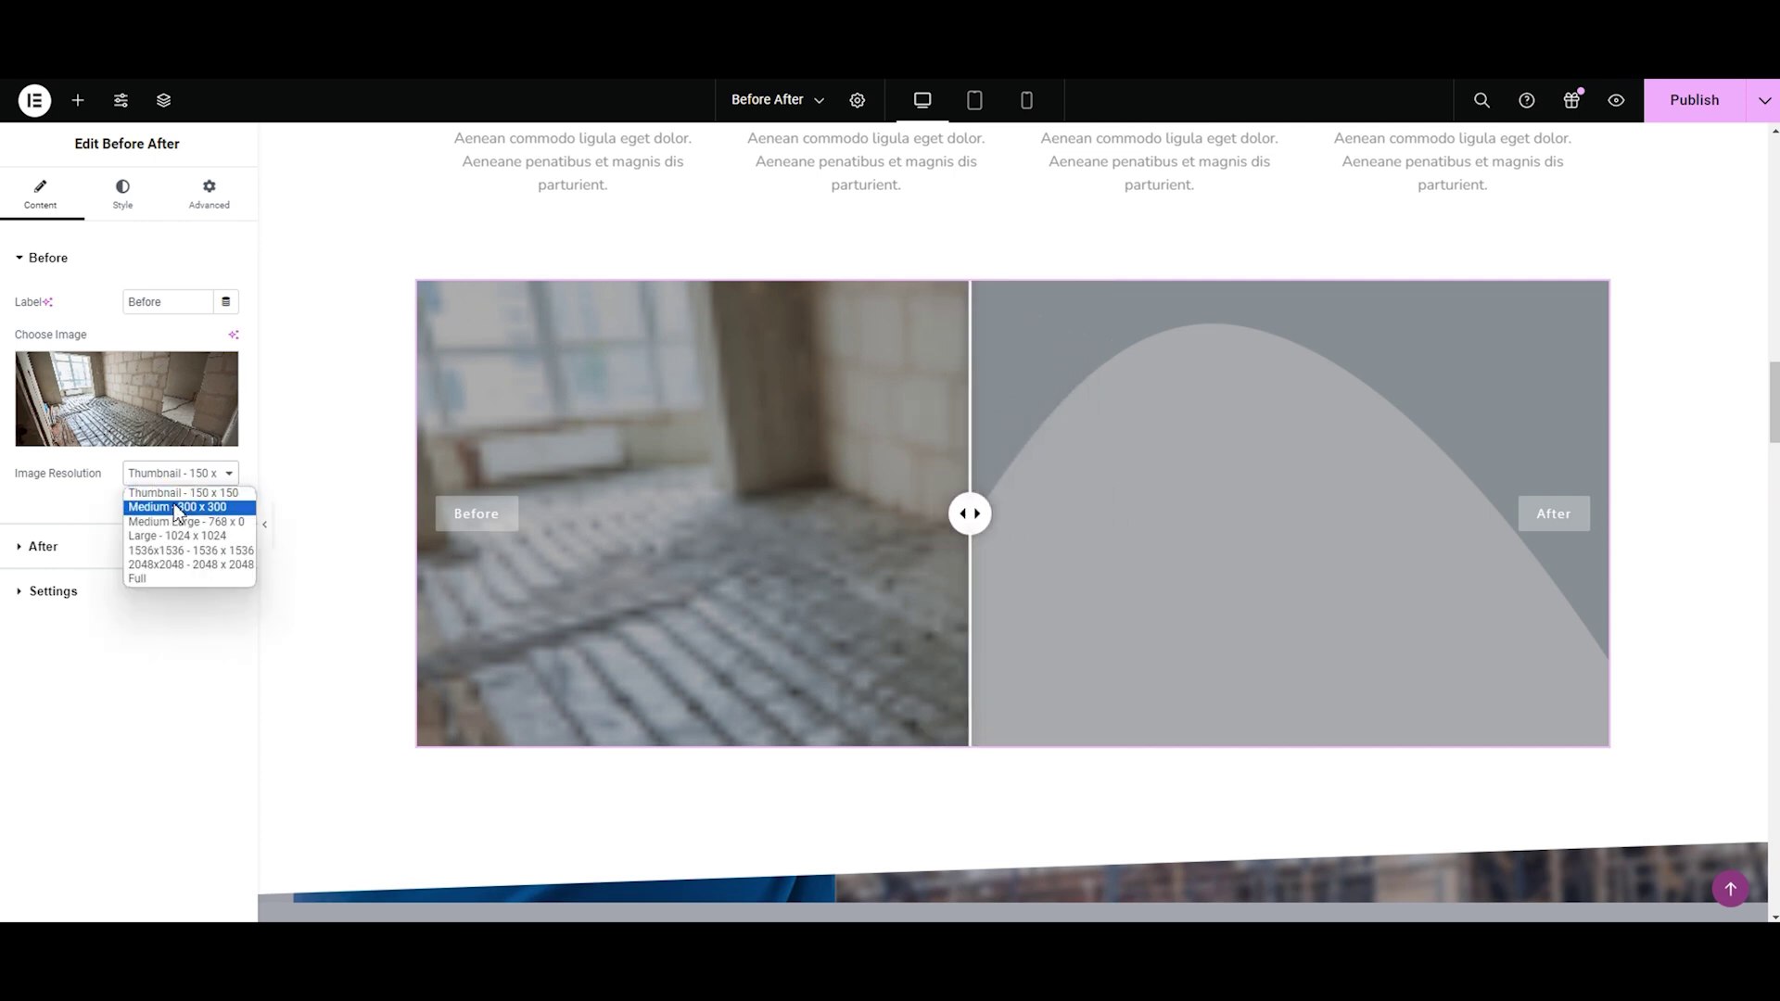
{"action": "left_click", "coordinate": [176, 509]}
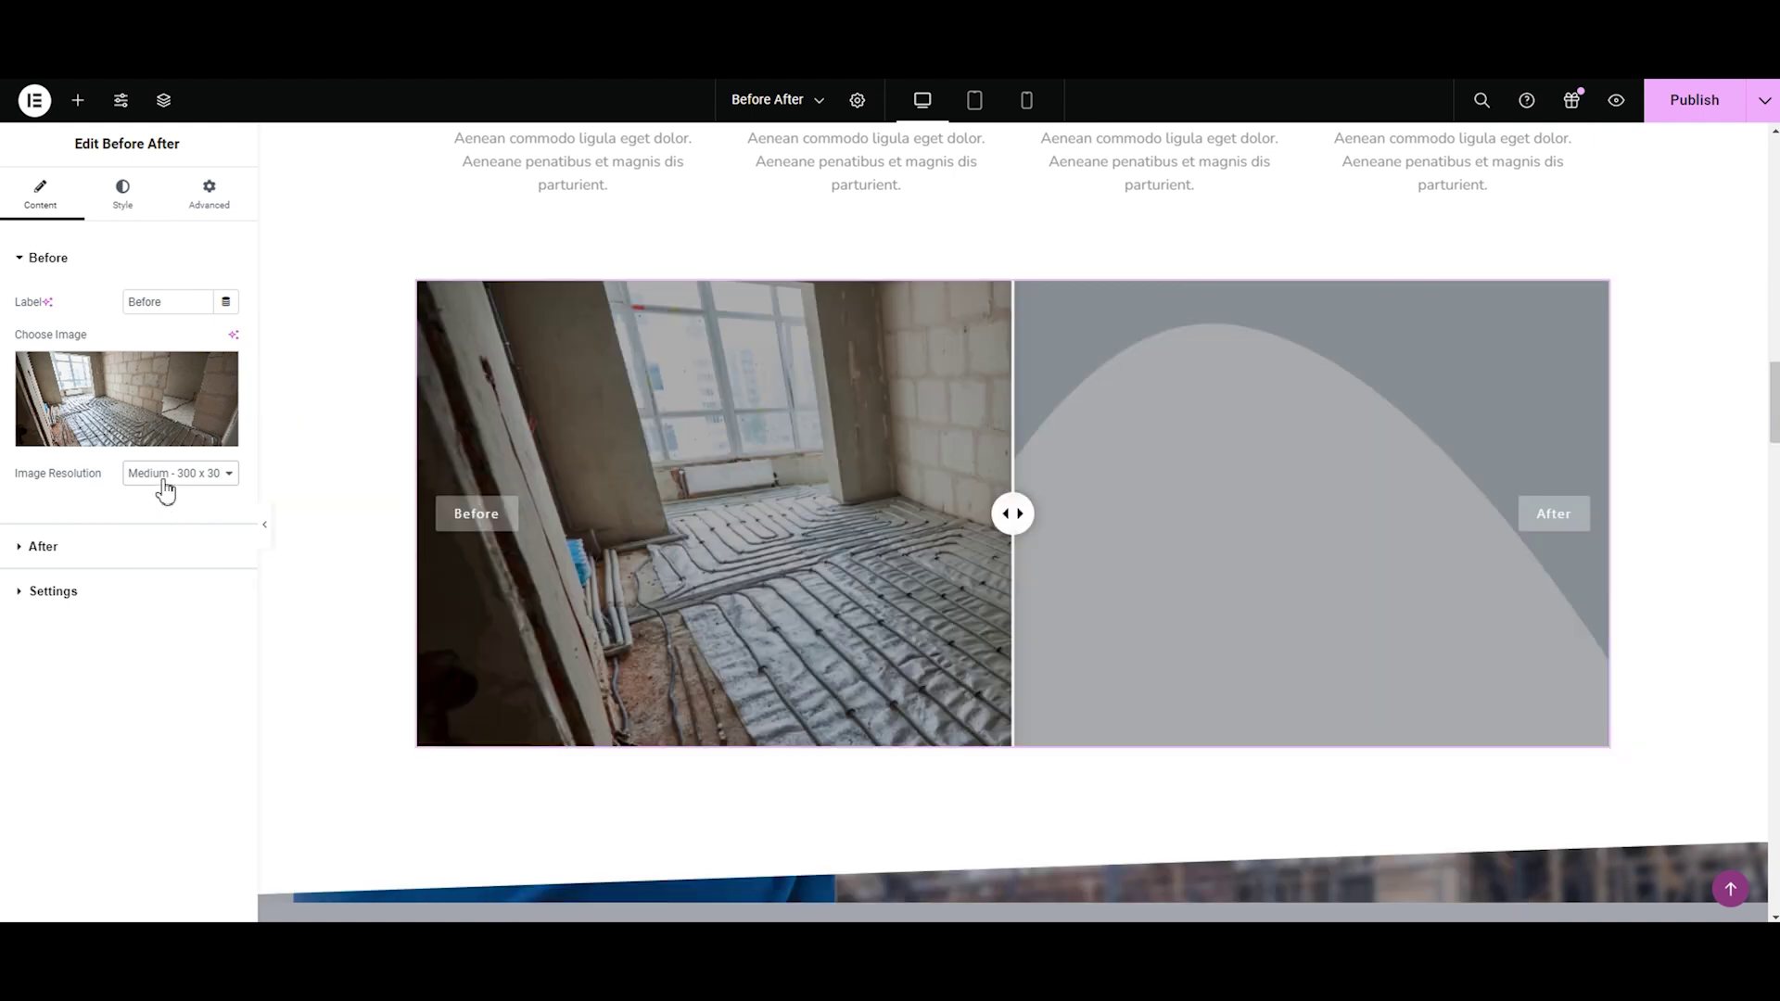
{"action": "left_click", "coordinate": [164, 480]}
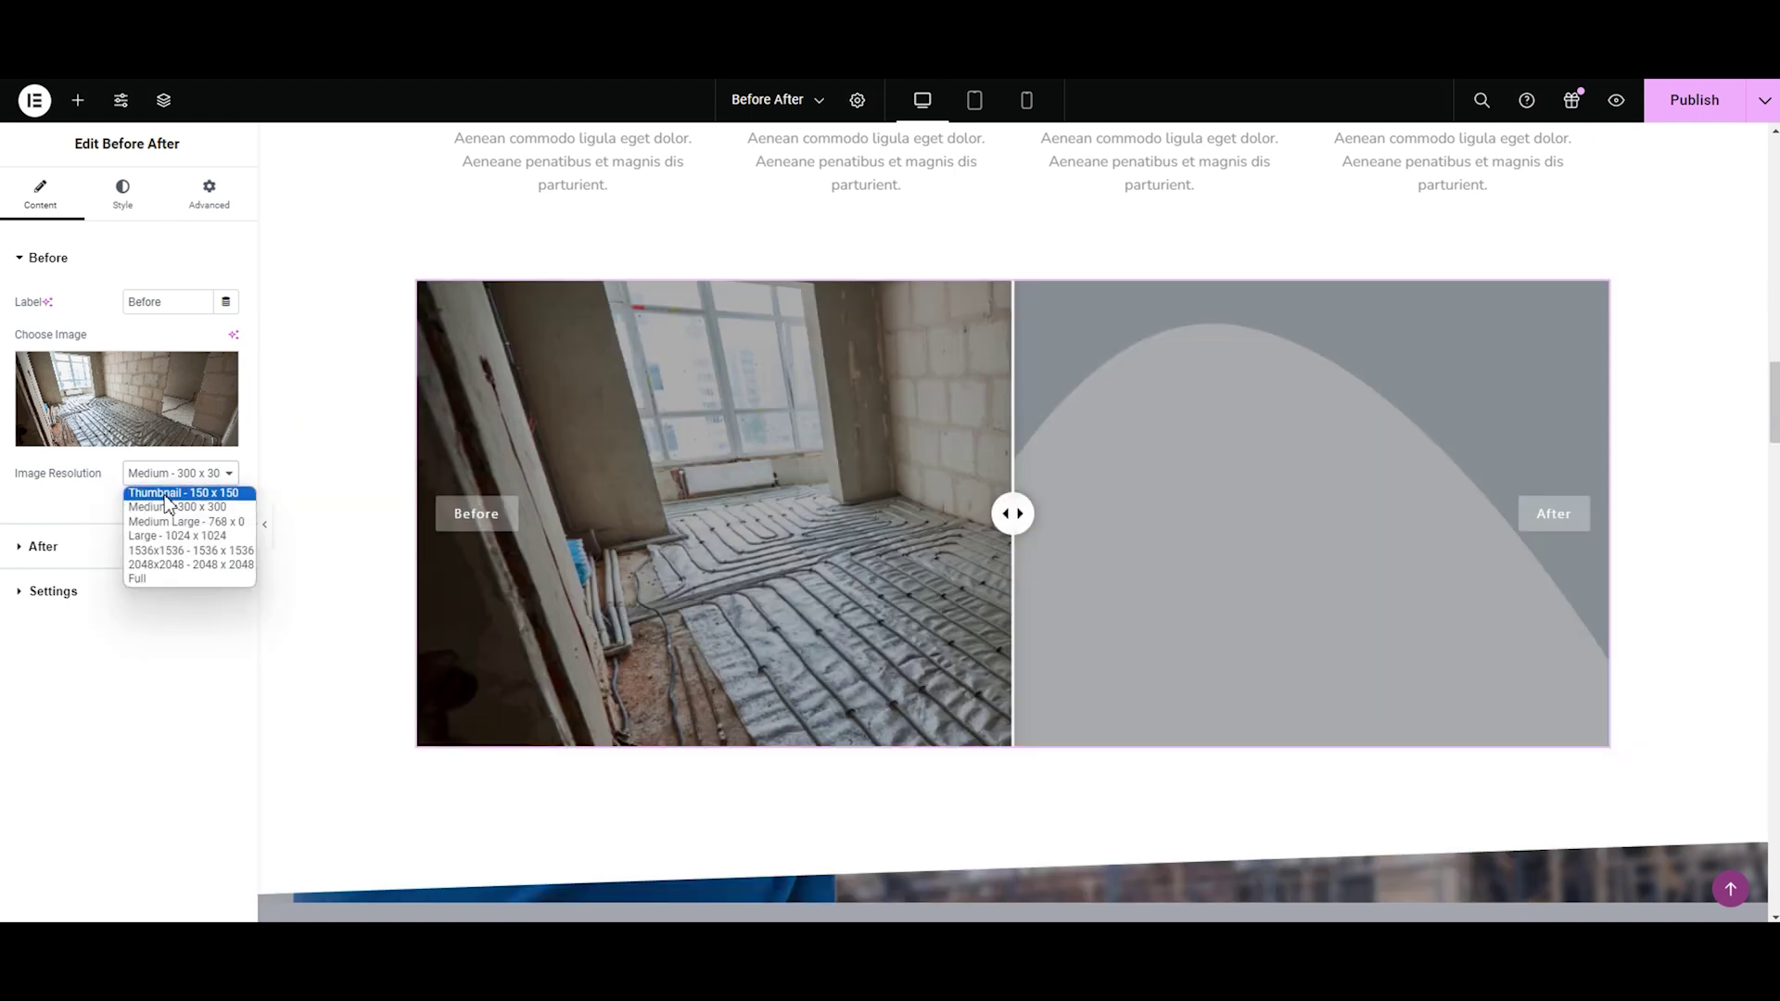
{"action": "left_click", "coordinate": [176, 537]}
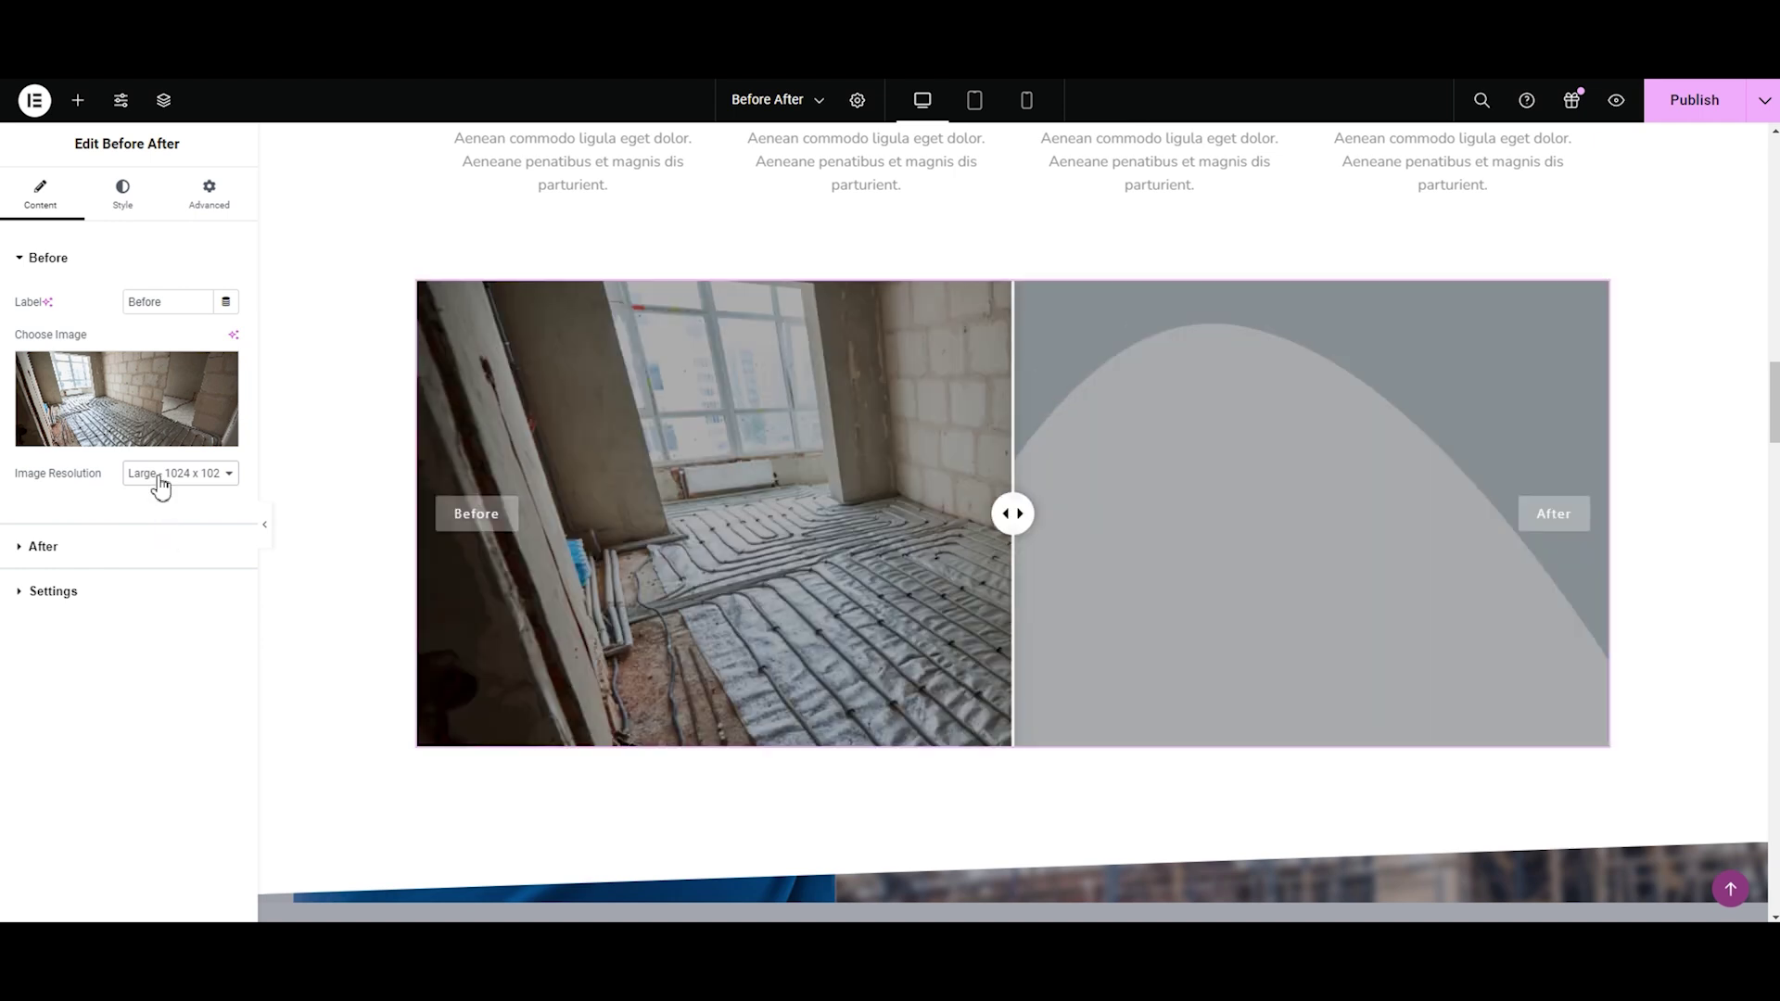
Step: Set the before image to Full resolution and move on to the After settings
{"action": "left_click", "coordinate": [161, 480]}
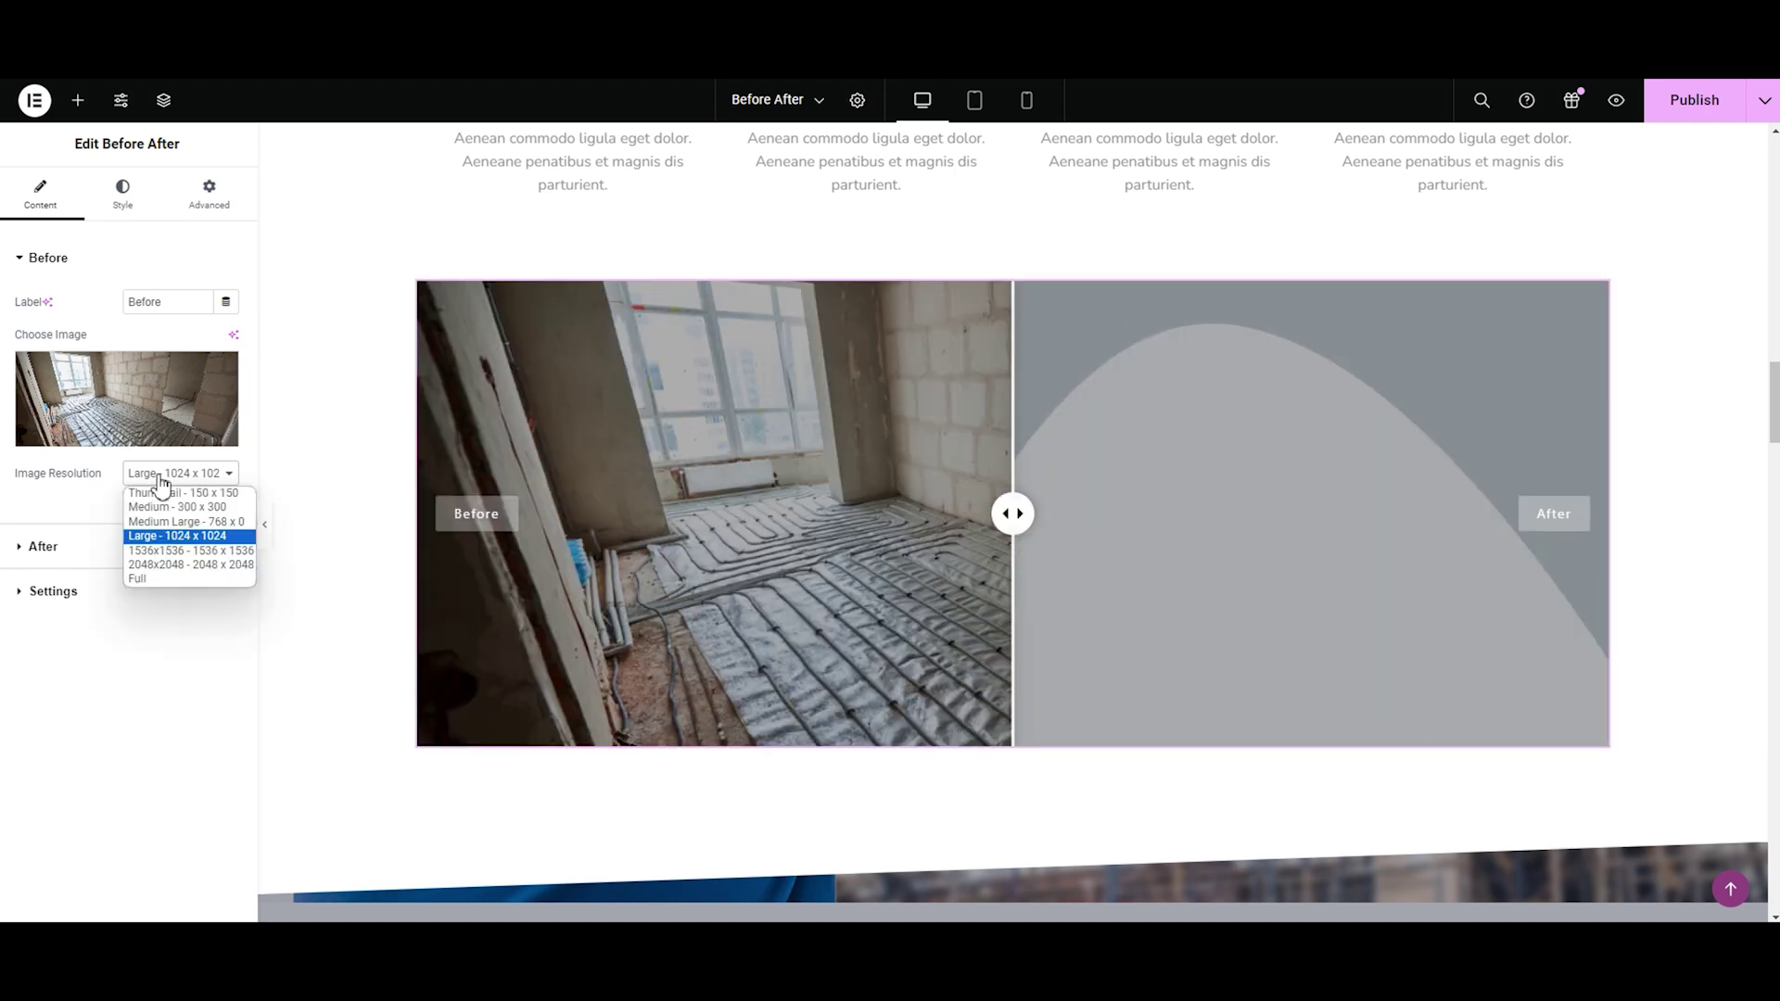
{"action": "left_click", "coordinate": [183, 580]}
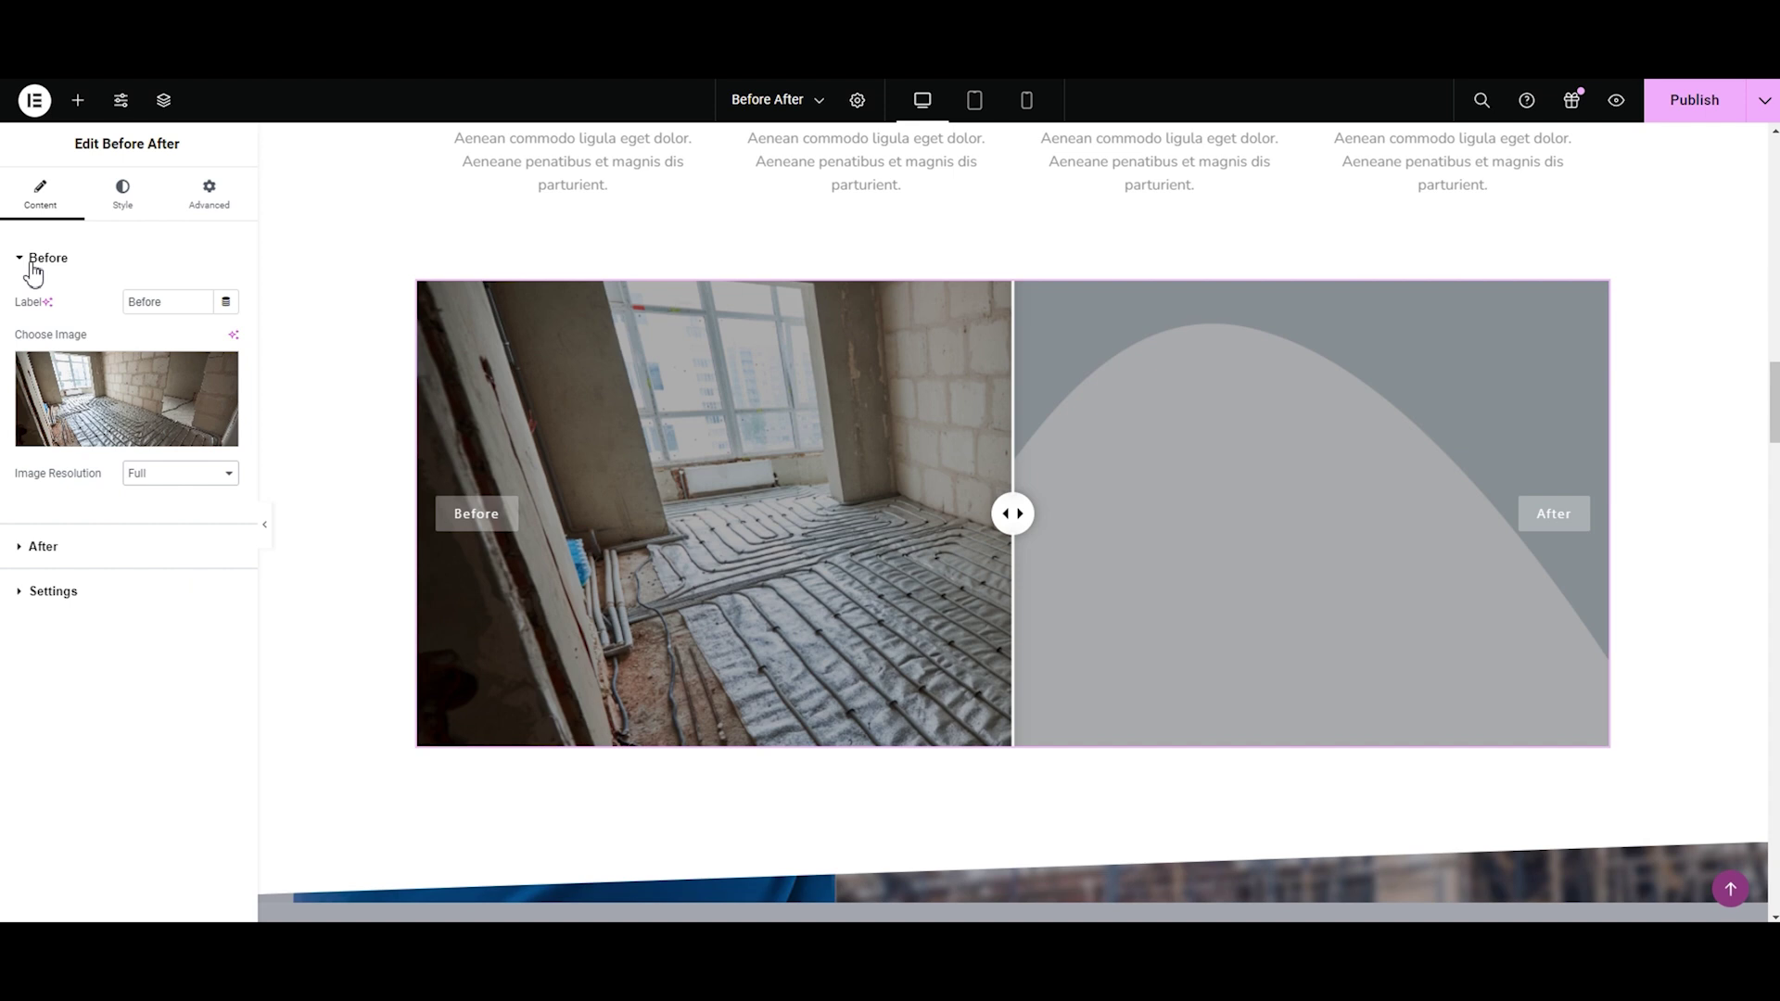
{"action": "left_click", "coordinate": [33, 266]}
{"action": "left_click", "coordinate": [36, 306]}
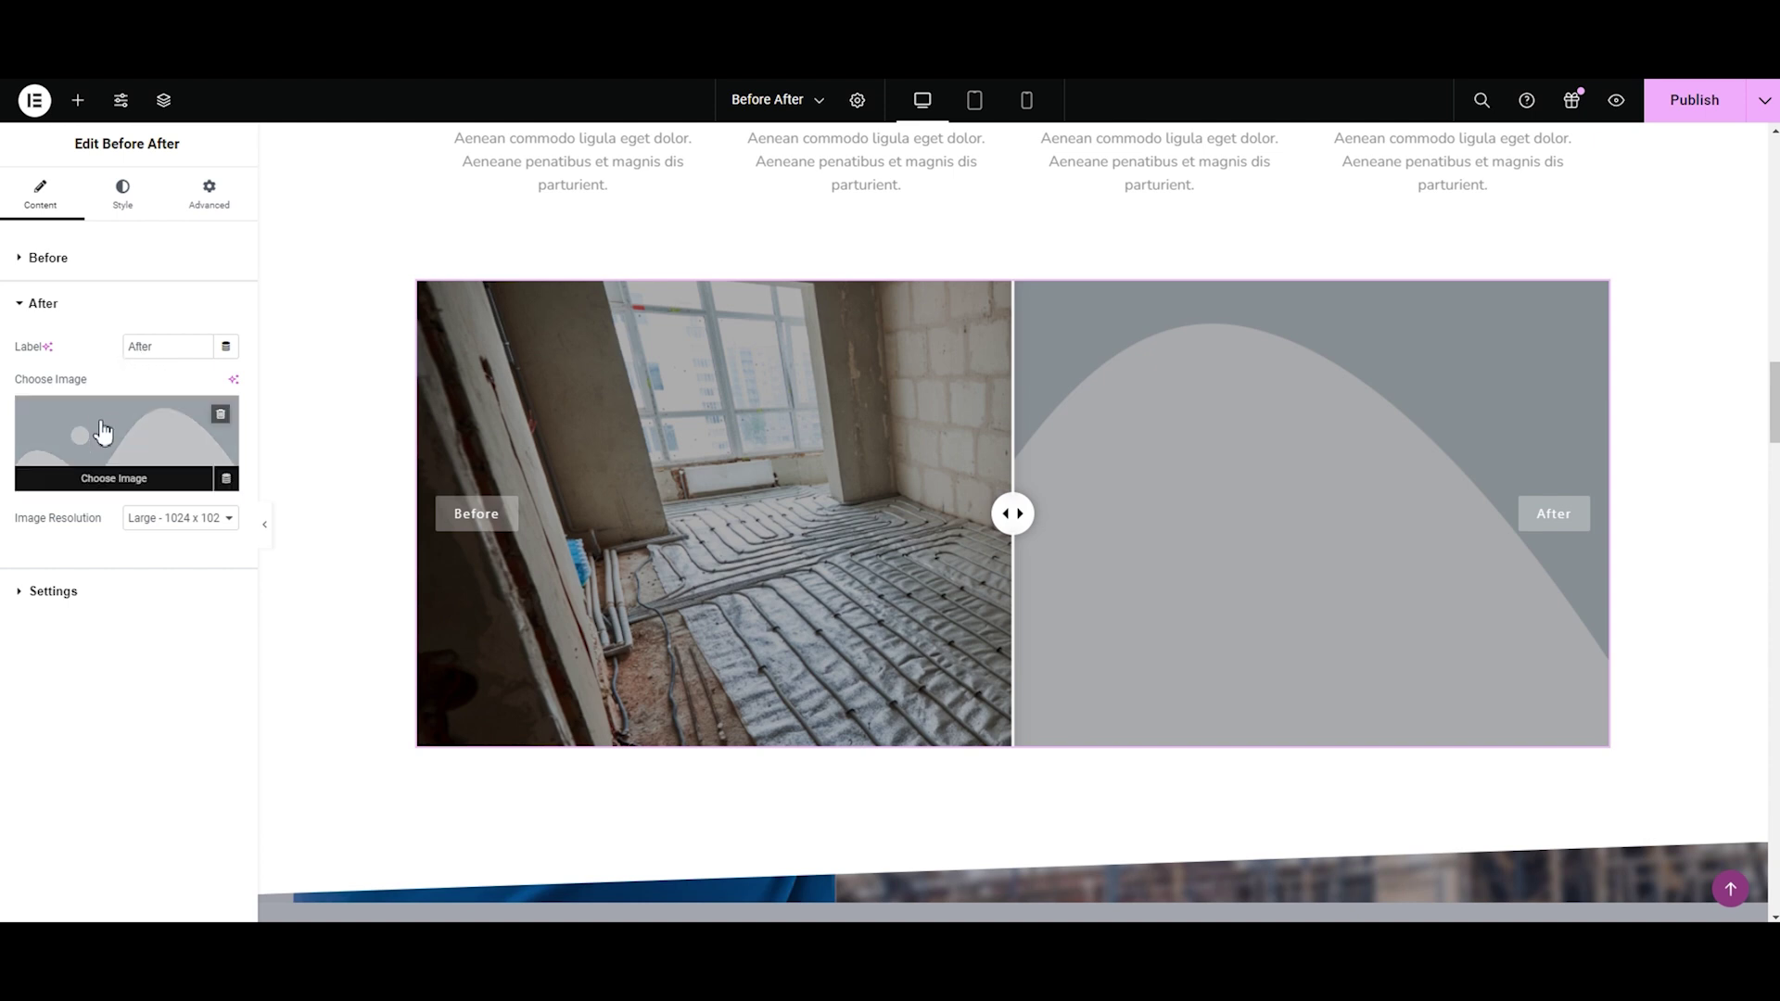
Step: Choose the renovated room photo After-1.png as the after image
{"action": "left_click", "coordinate": [103, 432]}
{"action": "left_click", "coordinate": [535, 349]}
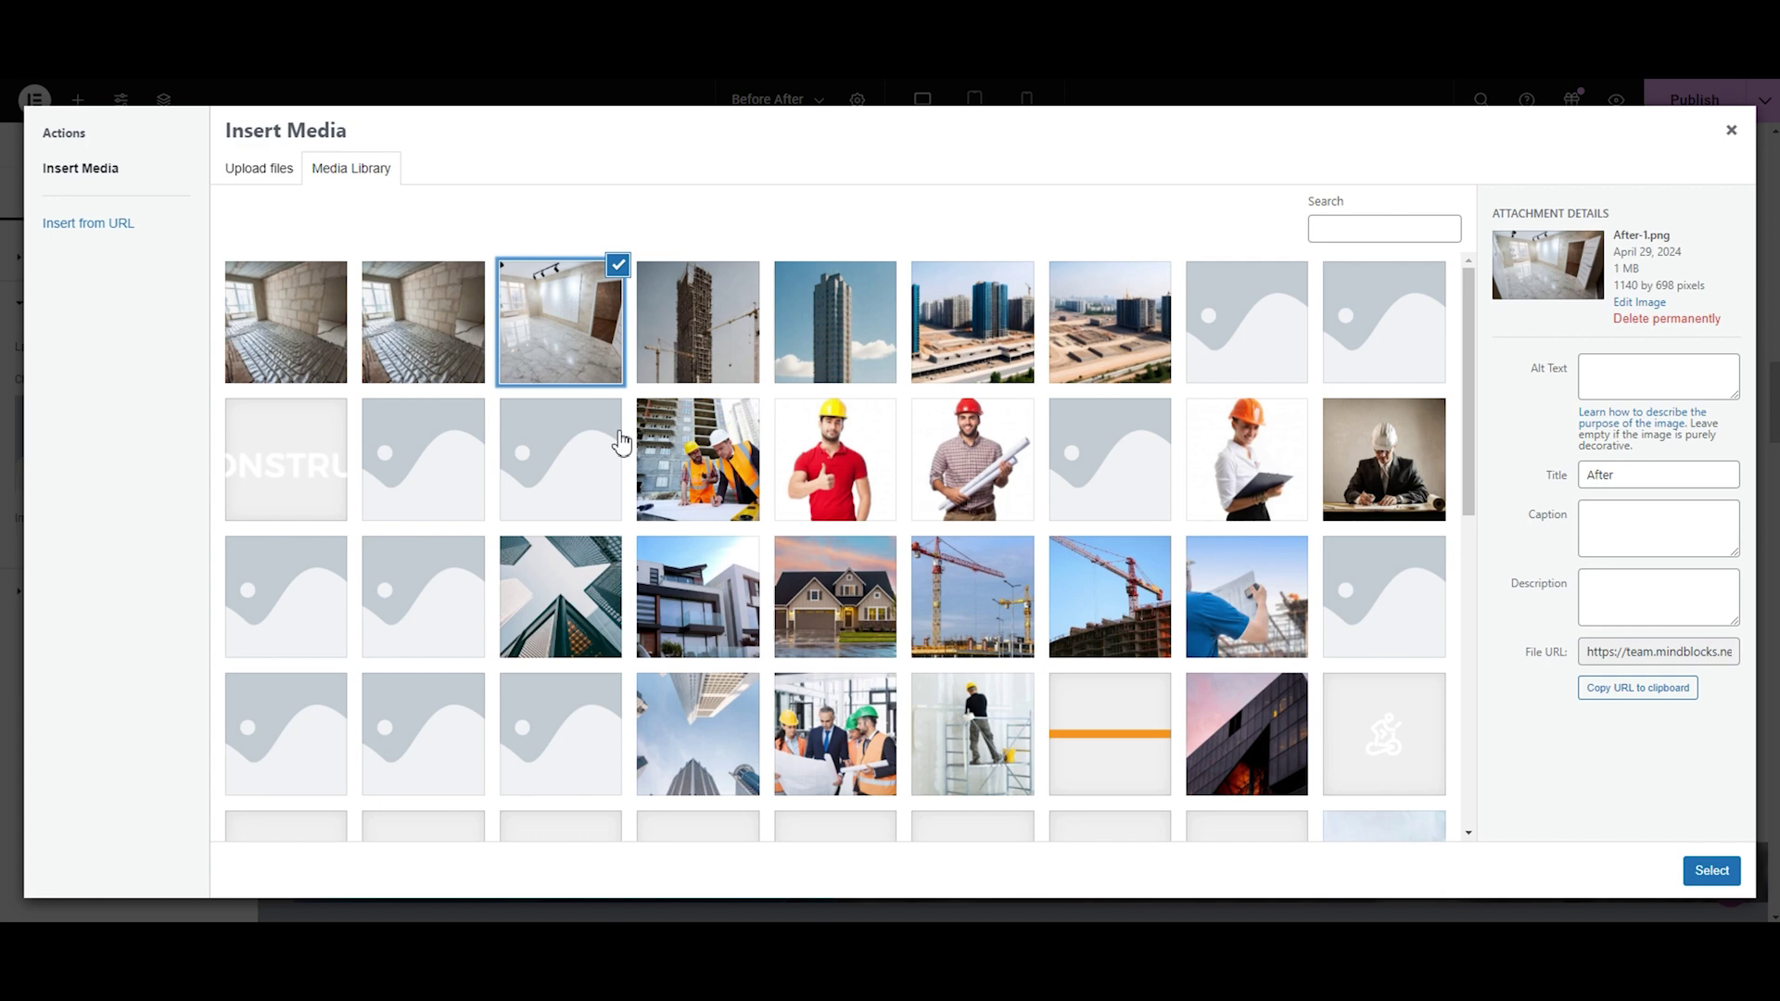
{"action": "left_click", "coordinate": [1702, 873]}
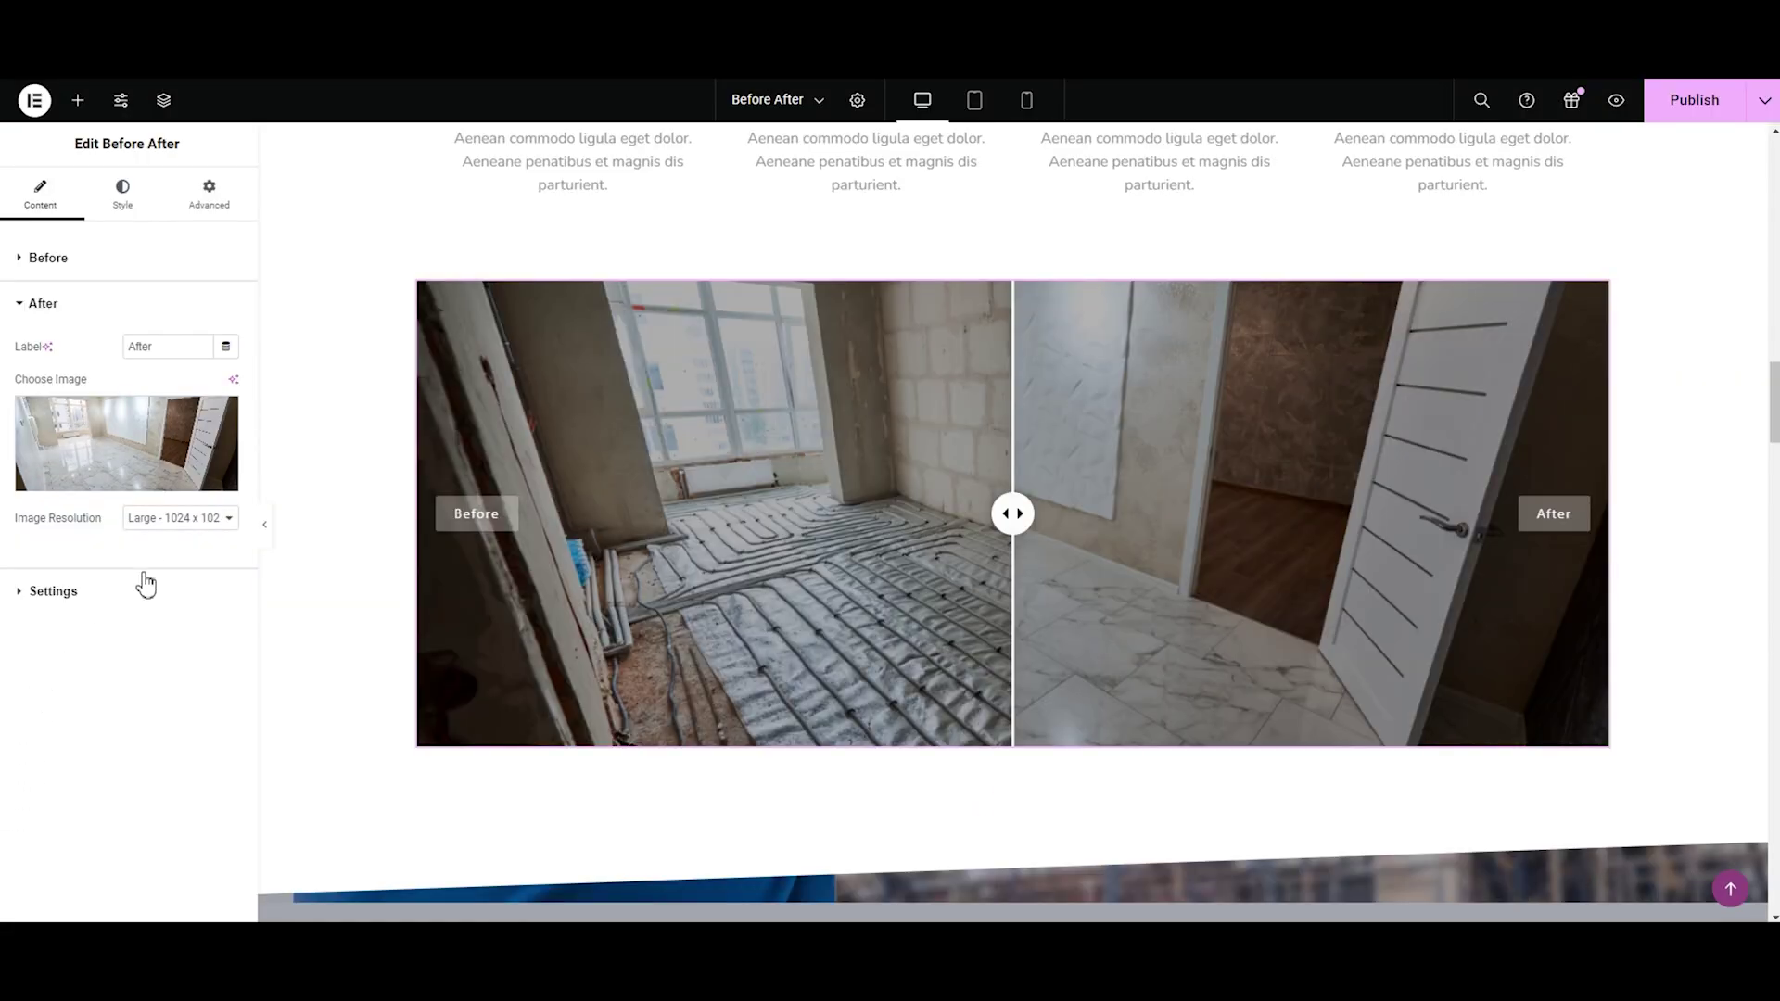
Step: Set the after image resolution to Full and collapse the After section
{"action": "left_click", "coordinate": [142, 519]}
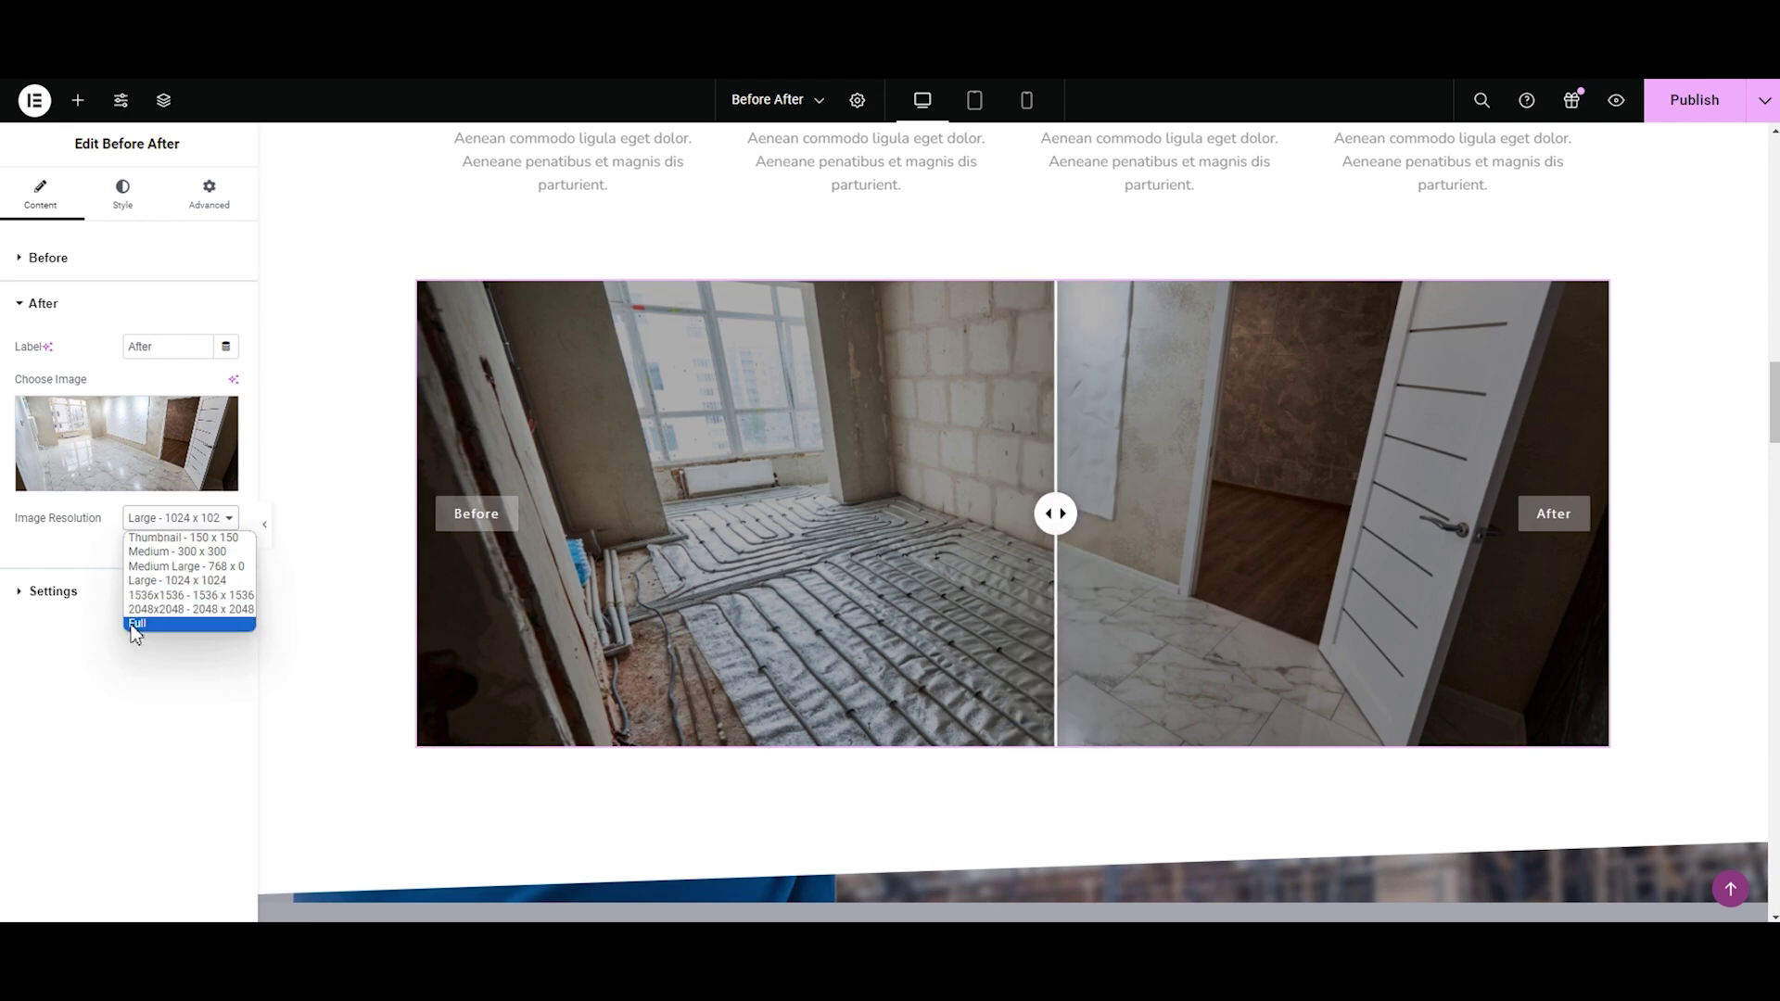
{"action": "left_click", "coordinate": [130, 619]}
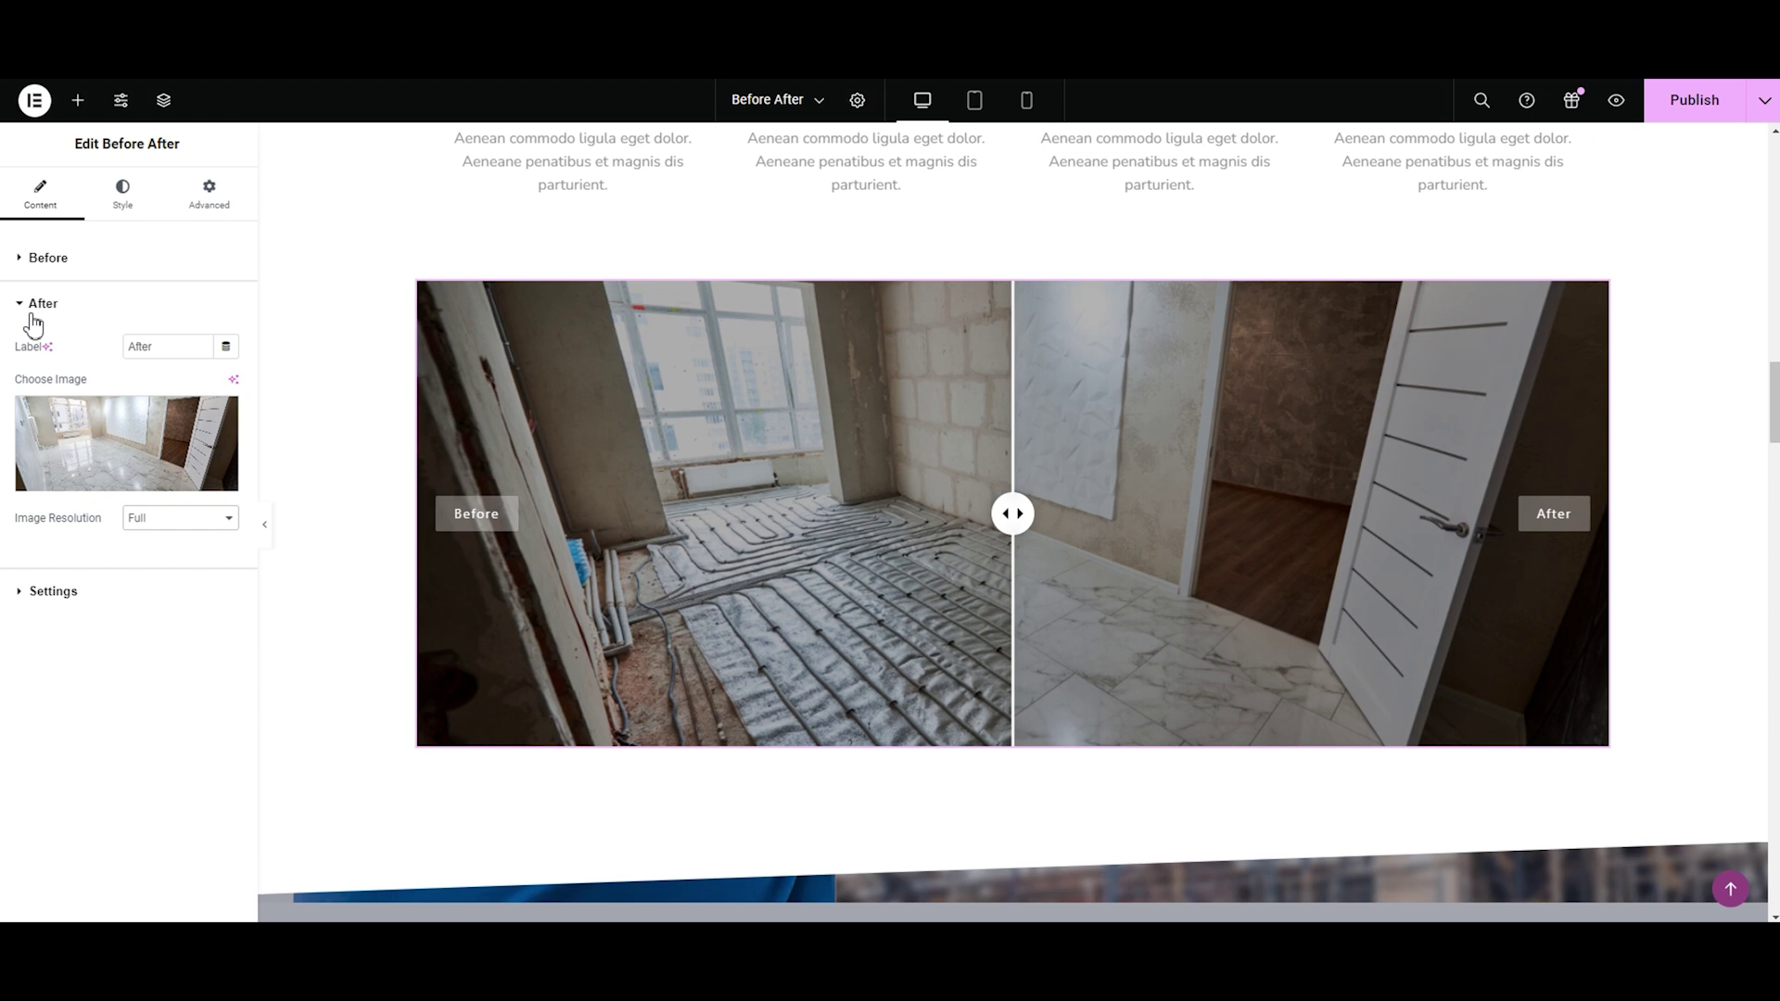
{"action": "left_click", "coordinate": [32, 313]}
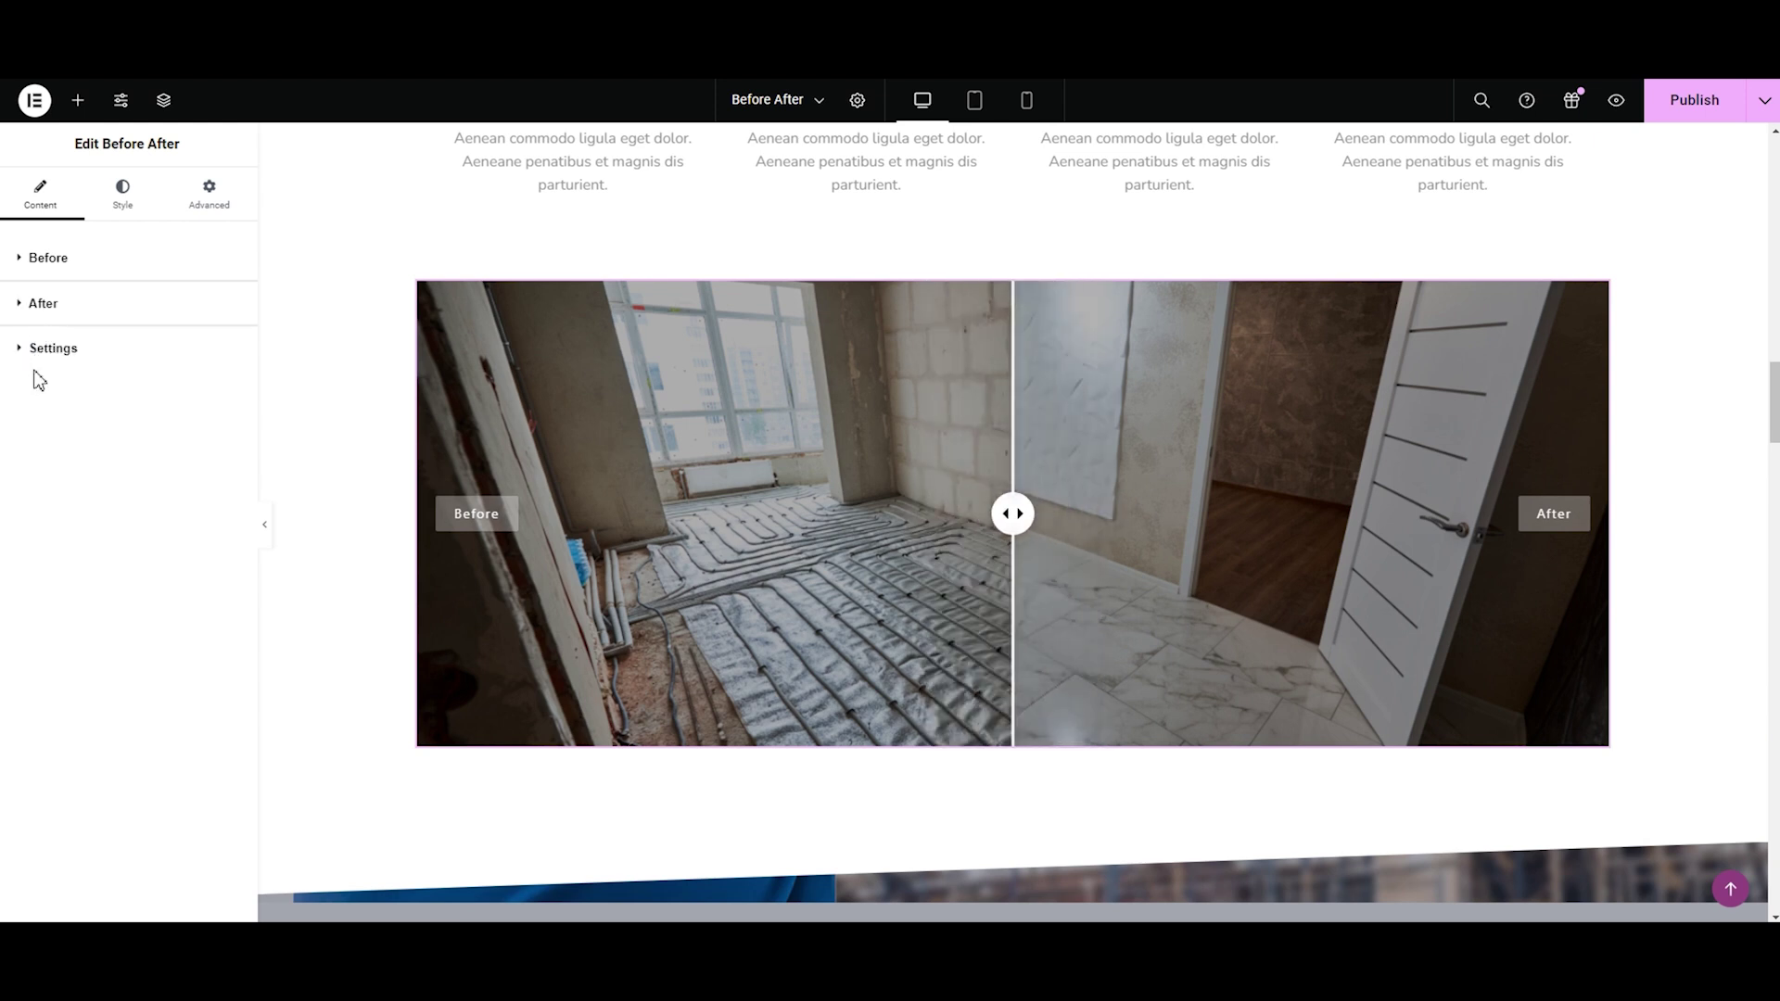
Step: Switch the comparison orientation to Vertical and test the divider
{"action": "left_click", "coordinate": [50, 357]}
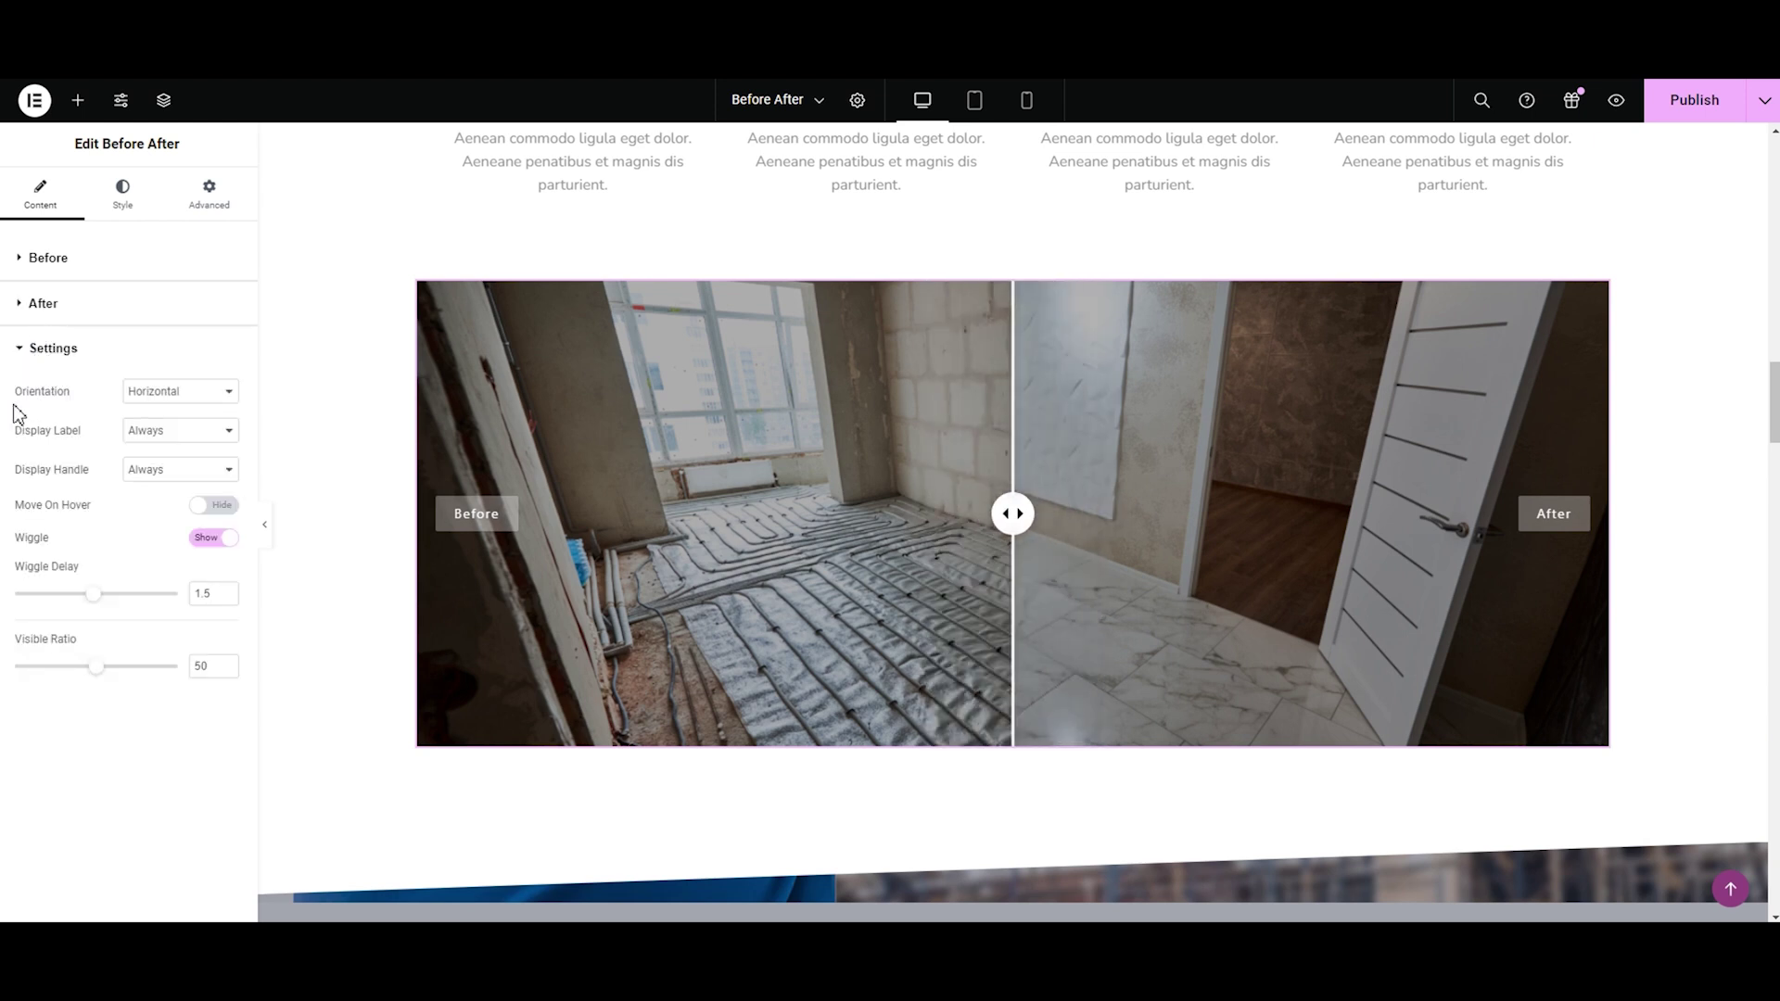
{"action": "left_click", "coordinate": [155, 397]}
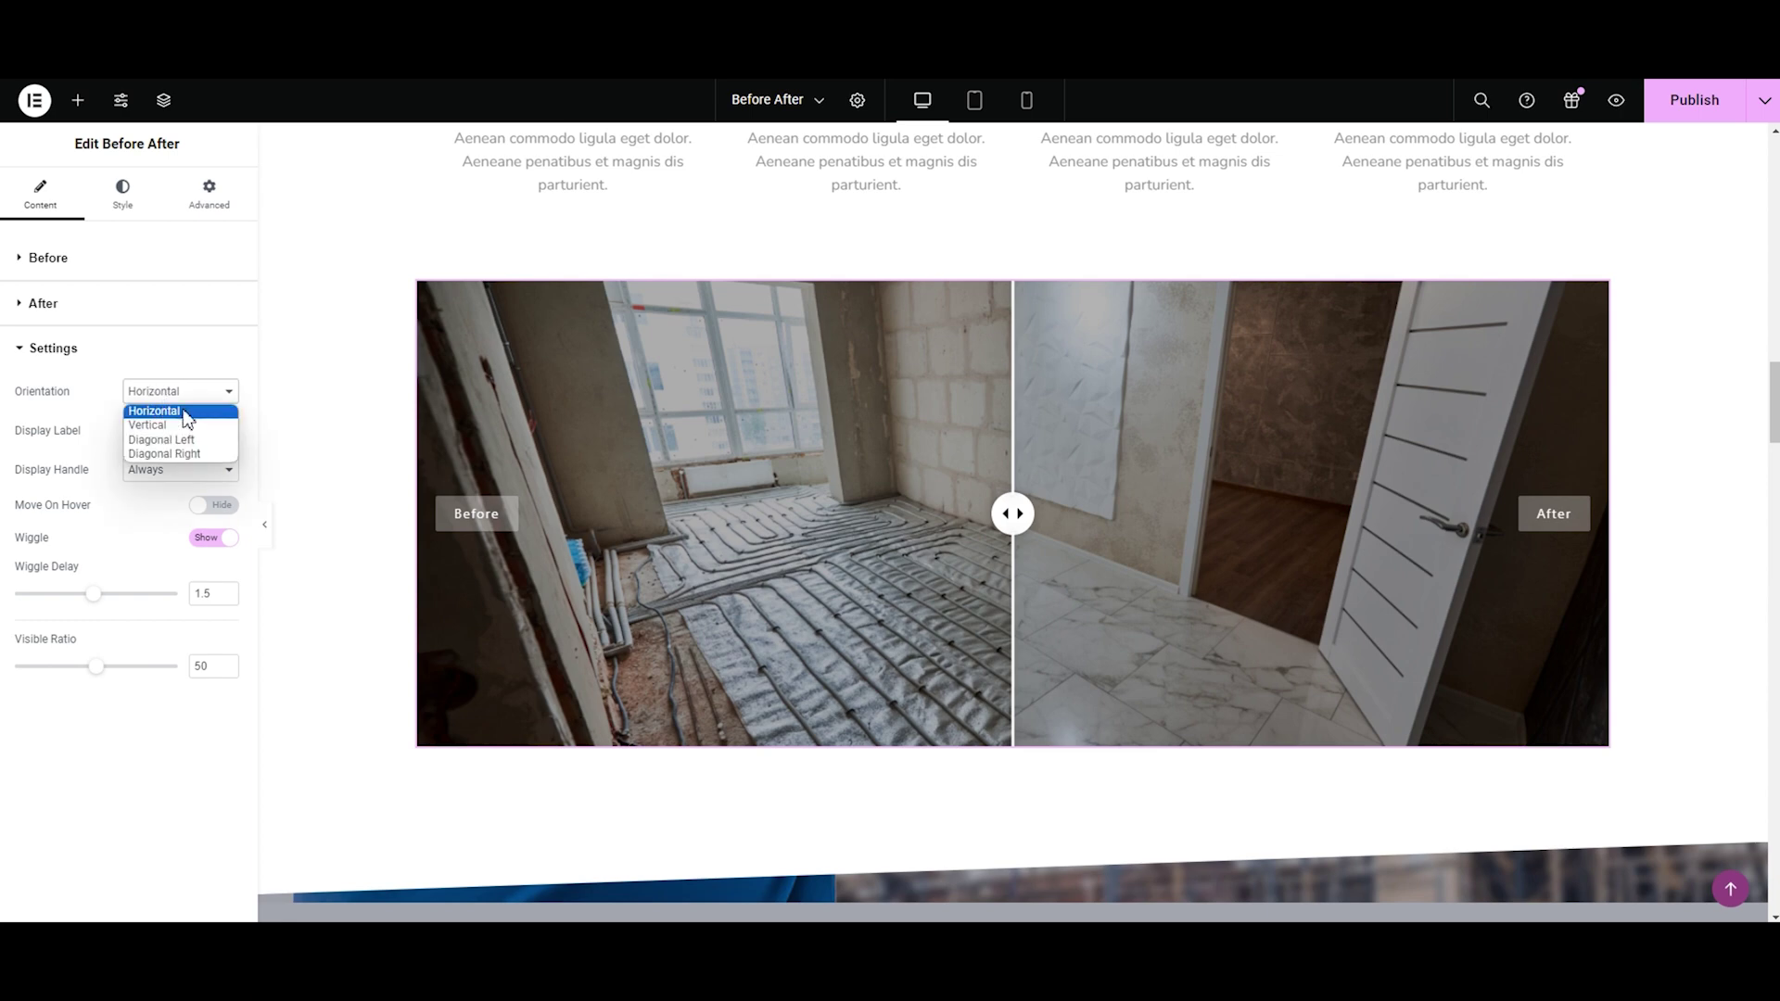
{"action": "left_click", "coordinate": [167, 427]}
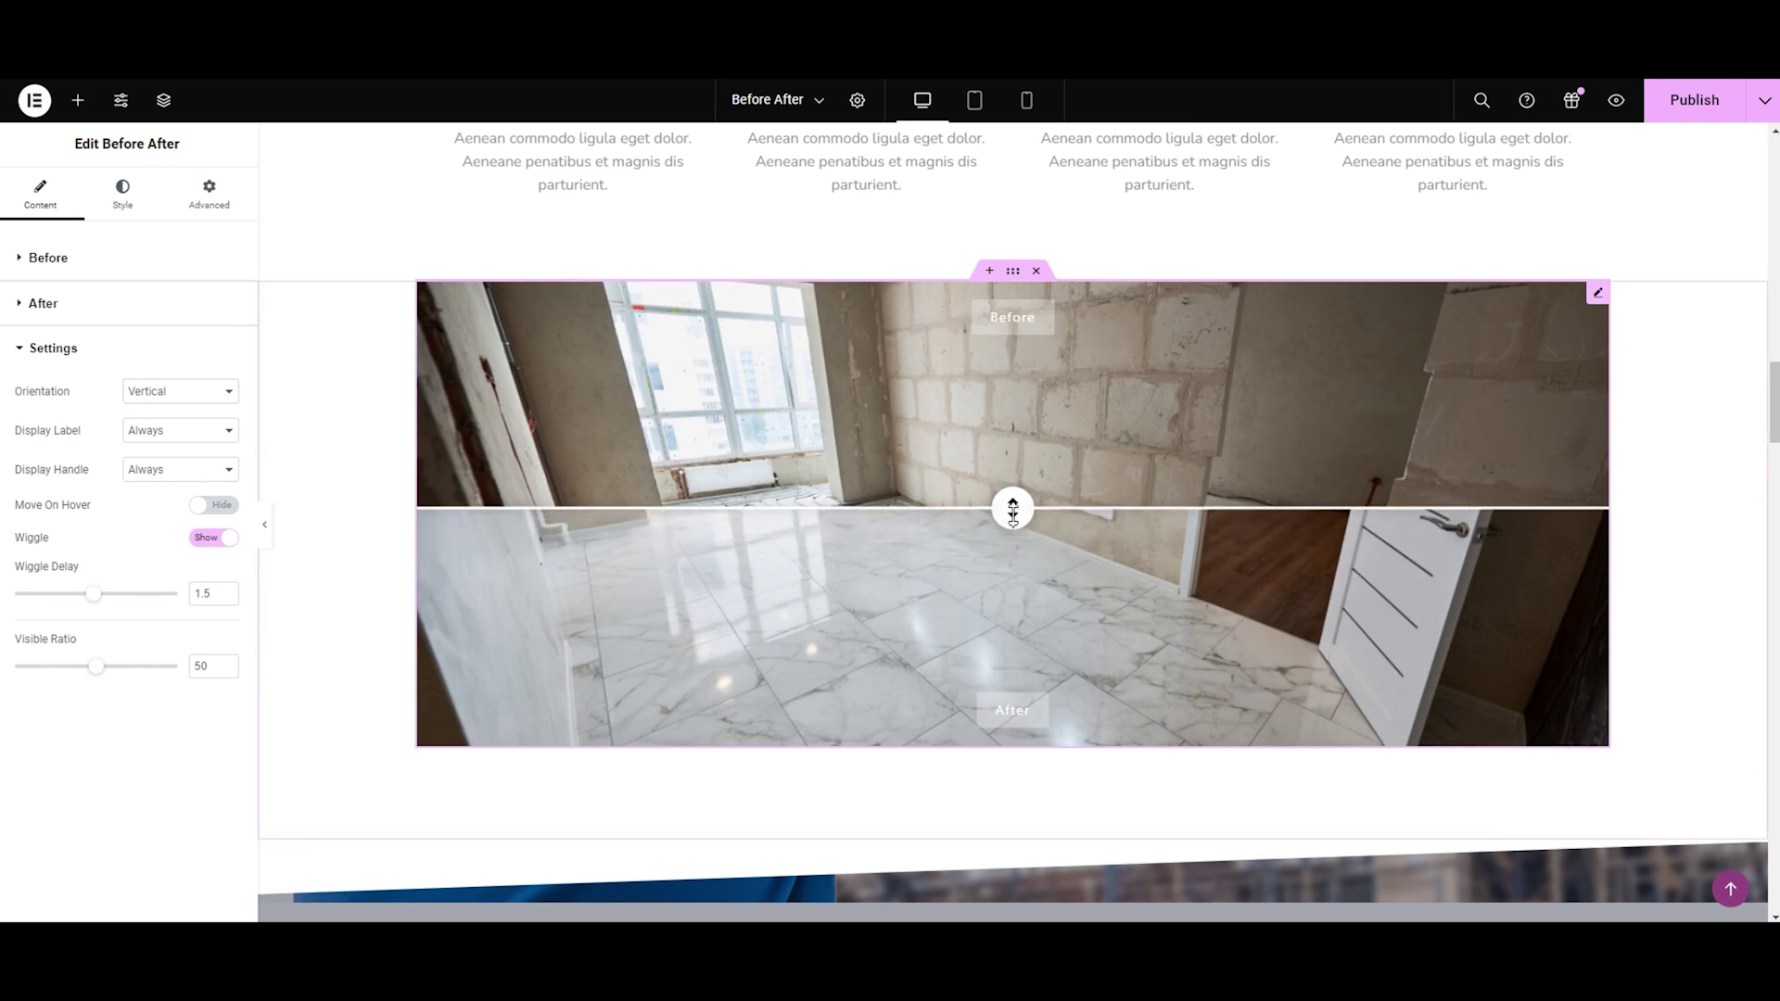
{"action": "left_click_drag", "start_coordinate": [1013, 512], "coordinate": [1062, 529]}
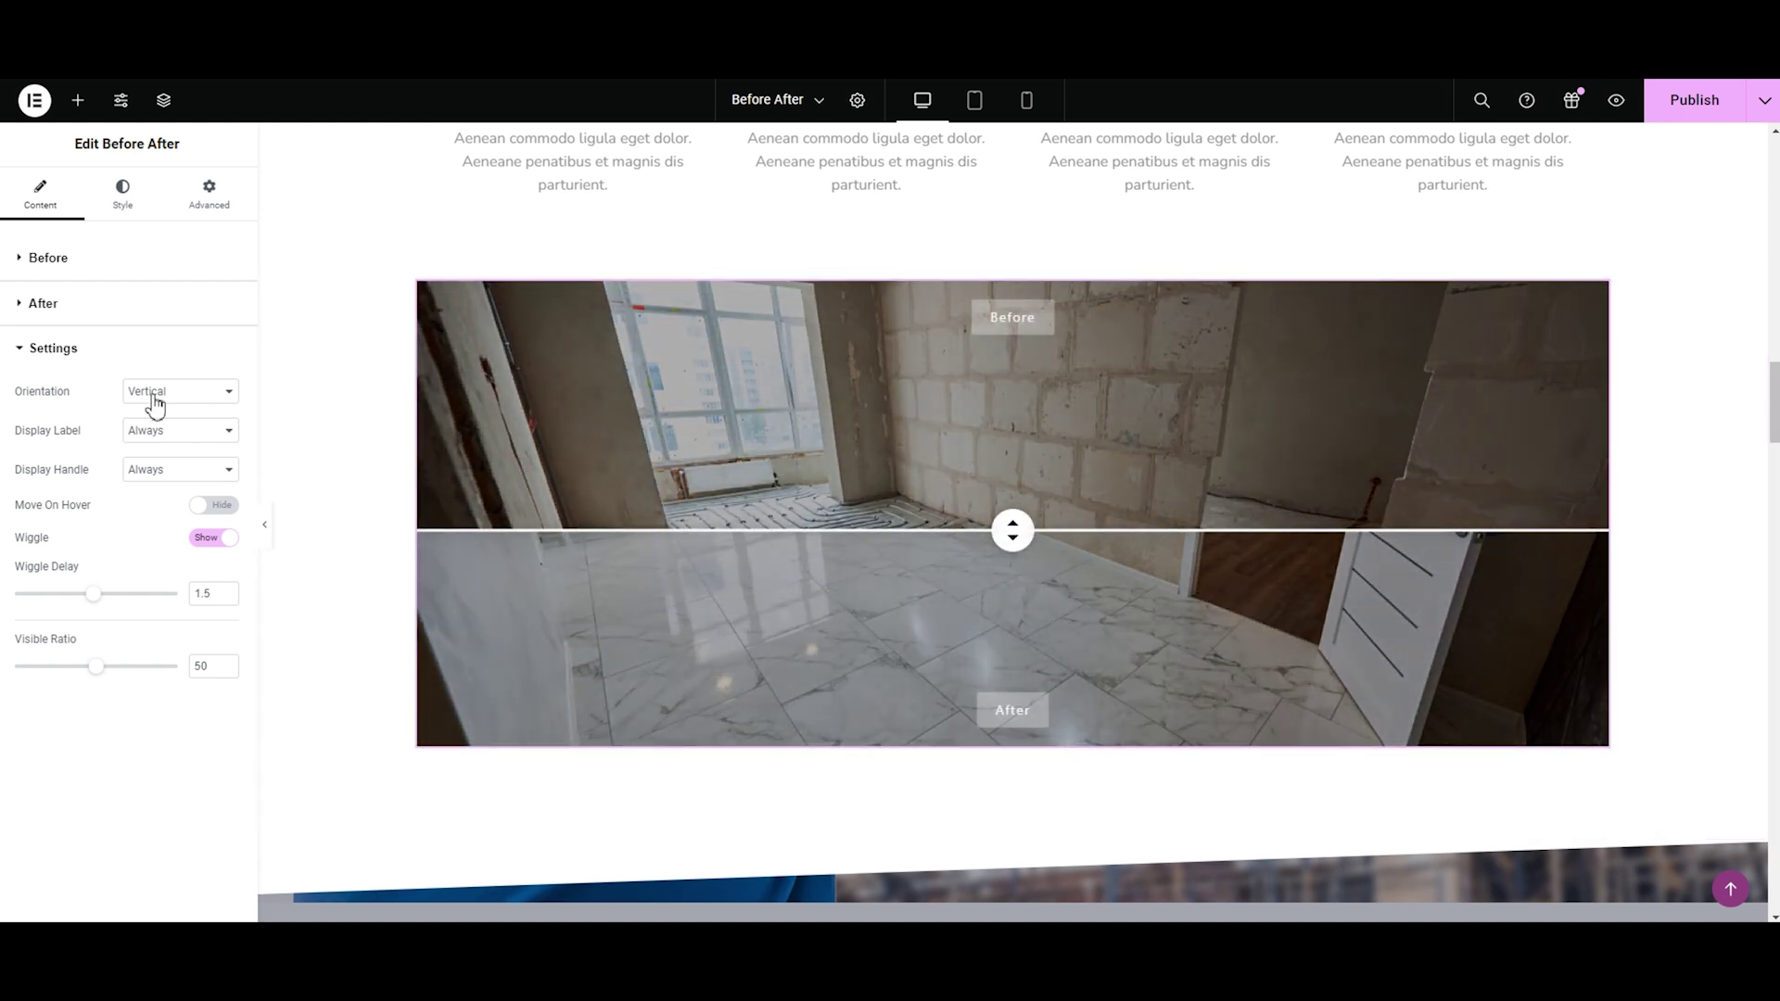
Step: Test Diagonal Left and Diagonal Right splits, then set the orientation back to Horizontal
{"action": "left_click", "coordinate": [153, 394]}
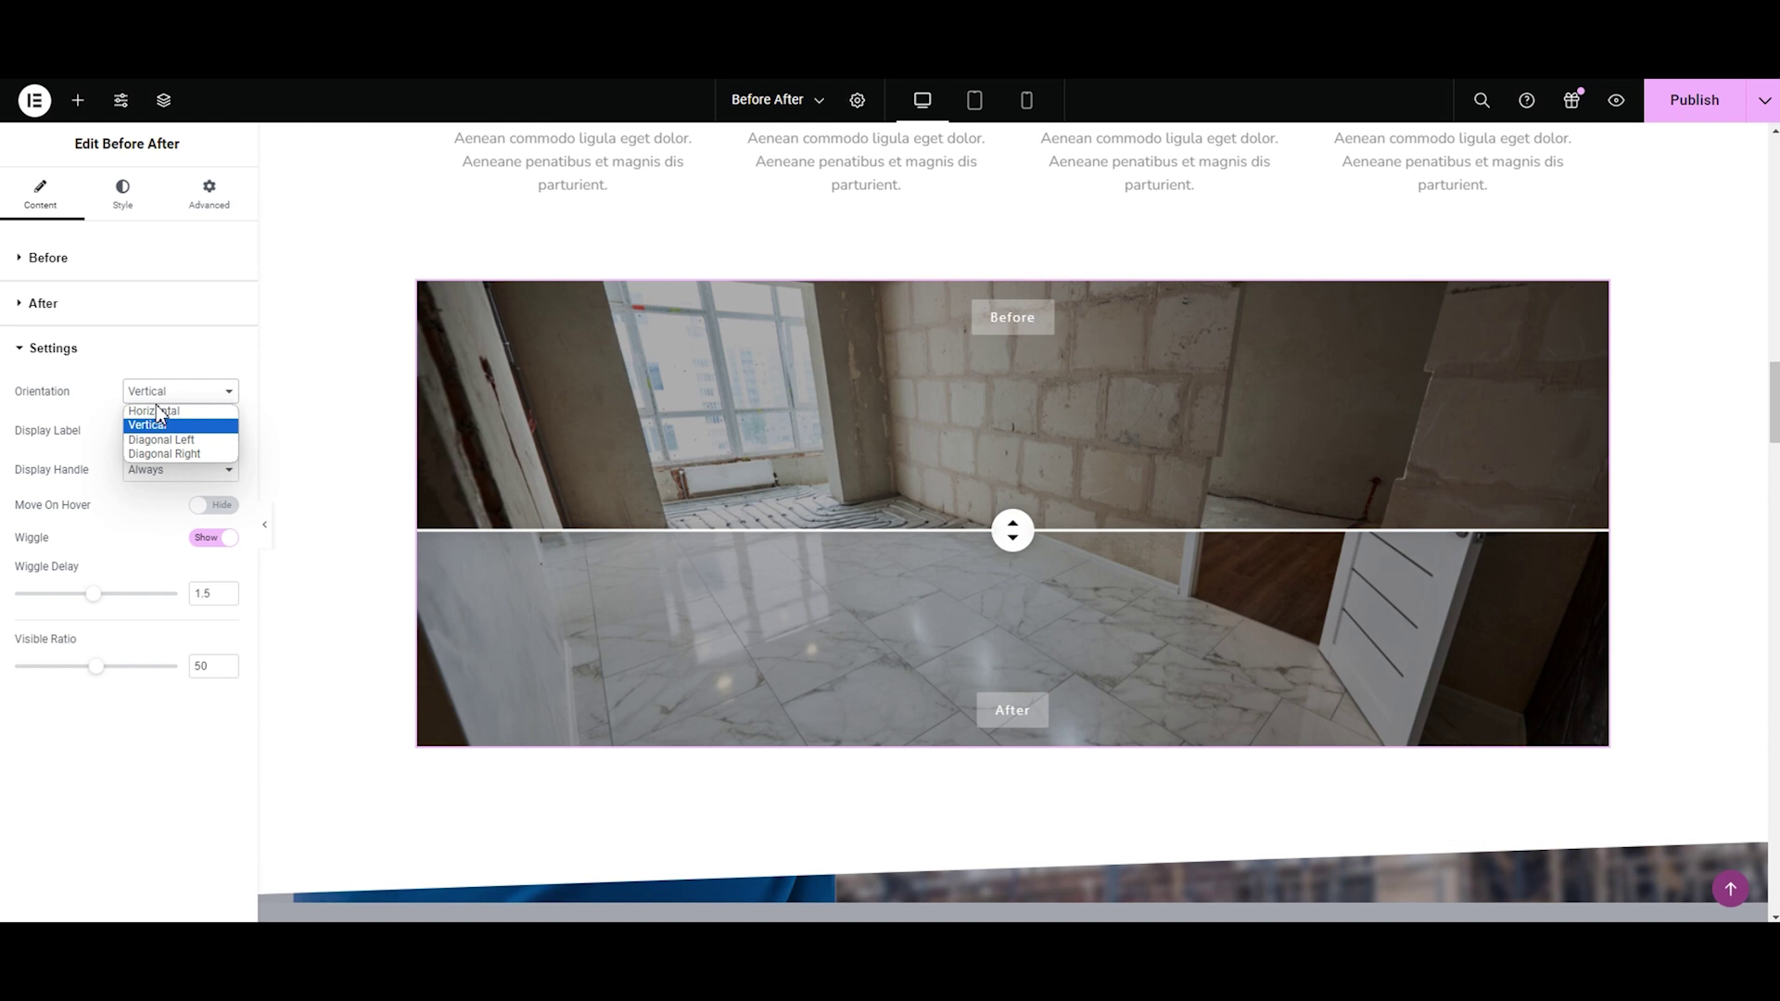
{"action": "left_click", "coordinate": [177, 441]}
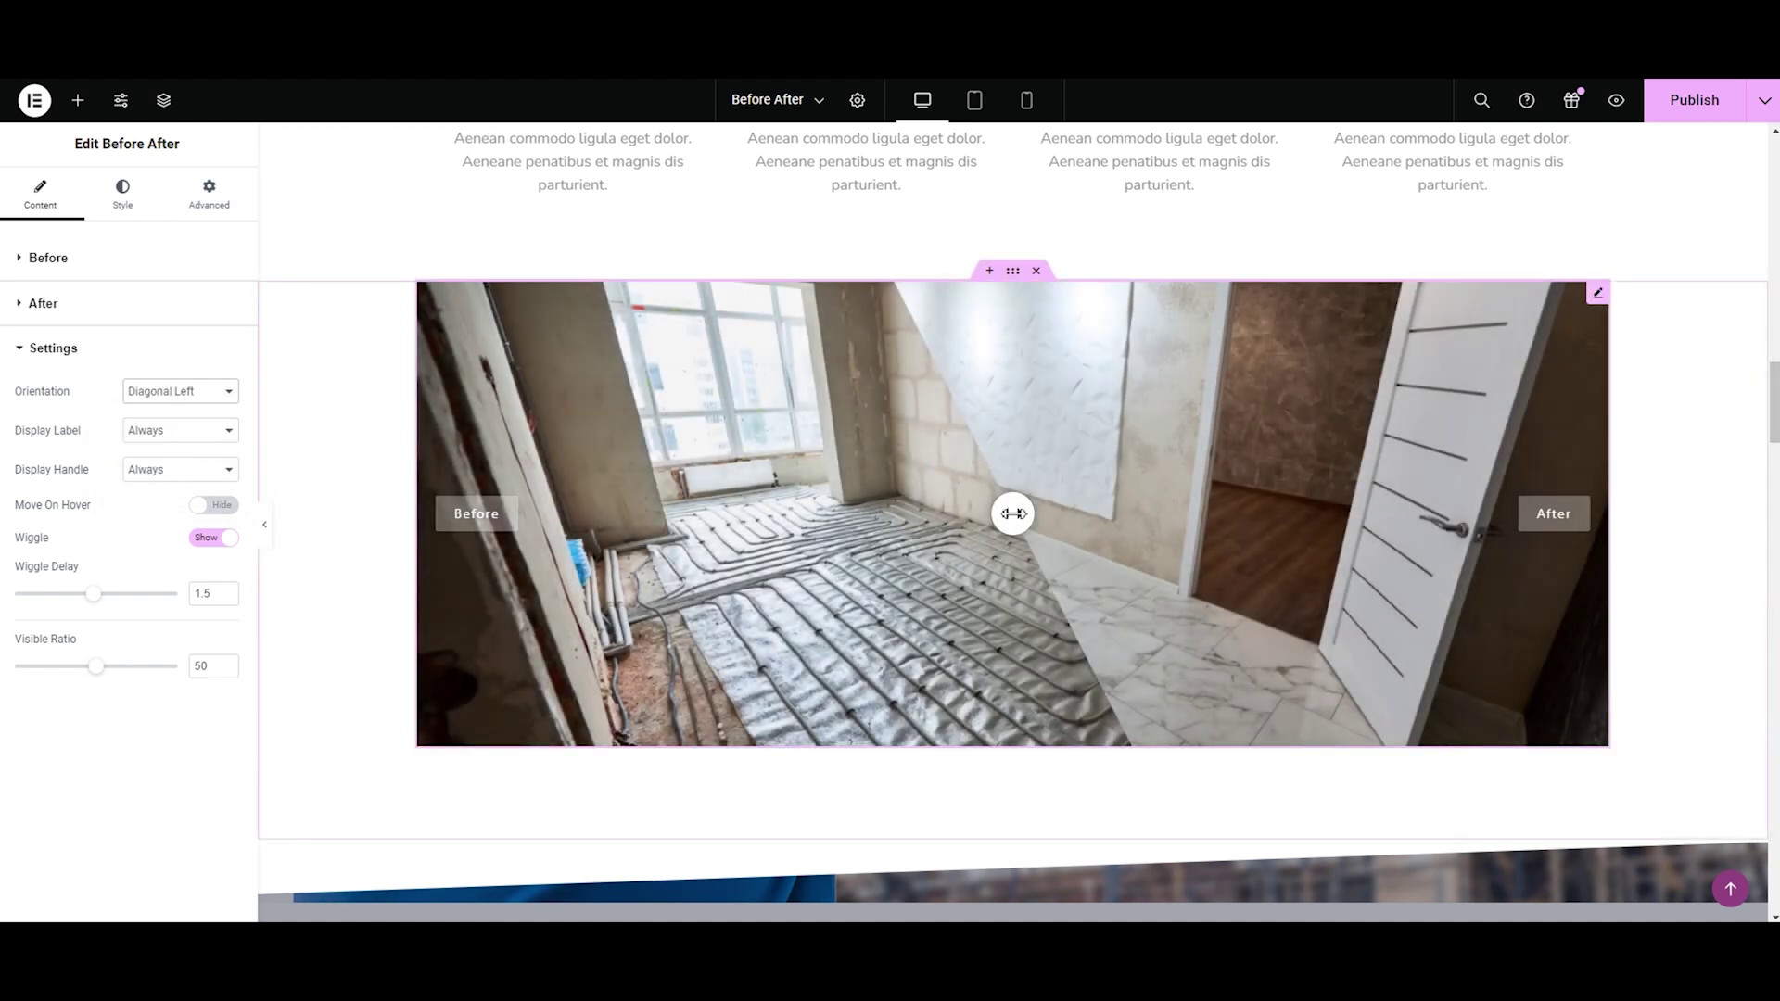
{"action": "left_click_drag", "start_coordinate": [1013, 513], "coordinate": [391, 752]}
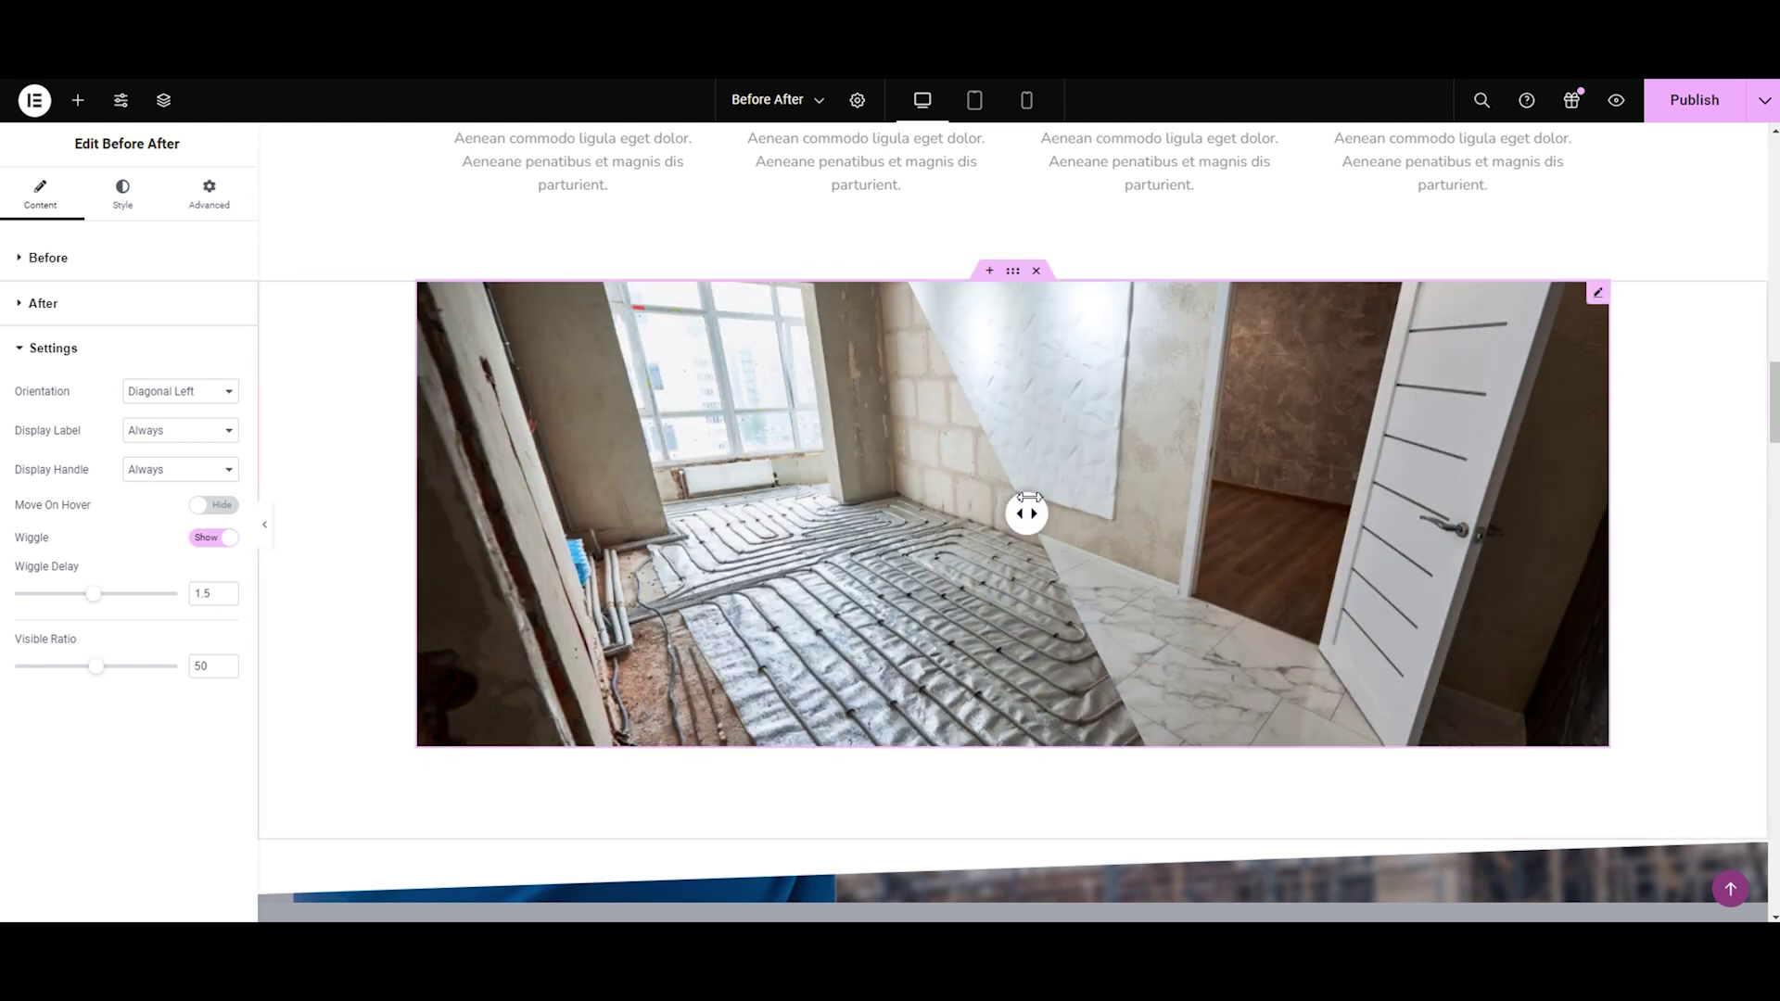
{"action": "left_click", "coordinate": [142, 395]}
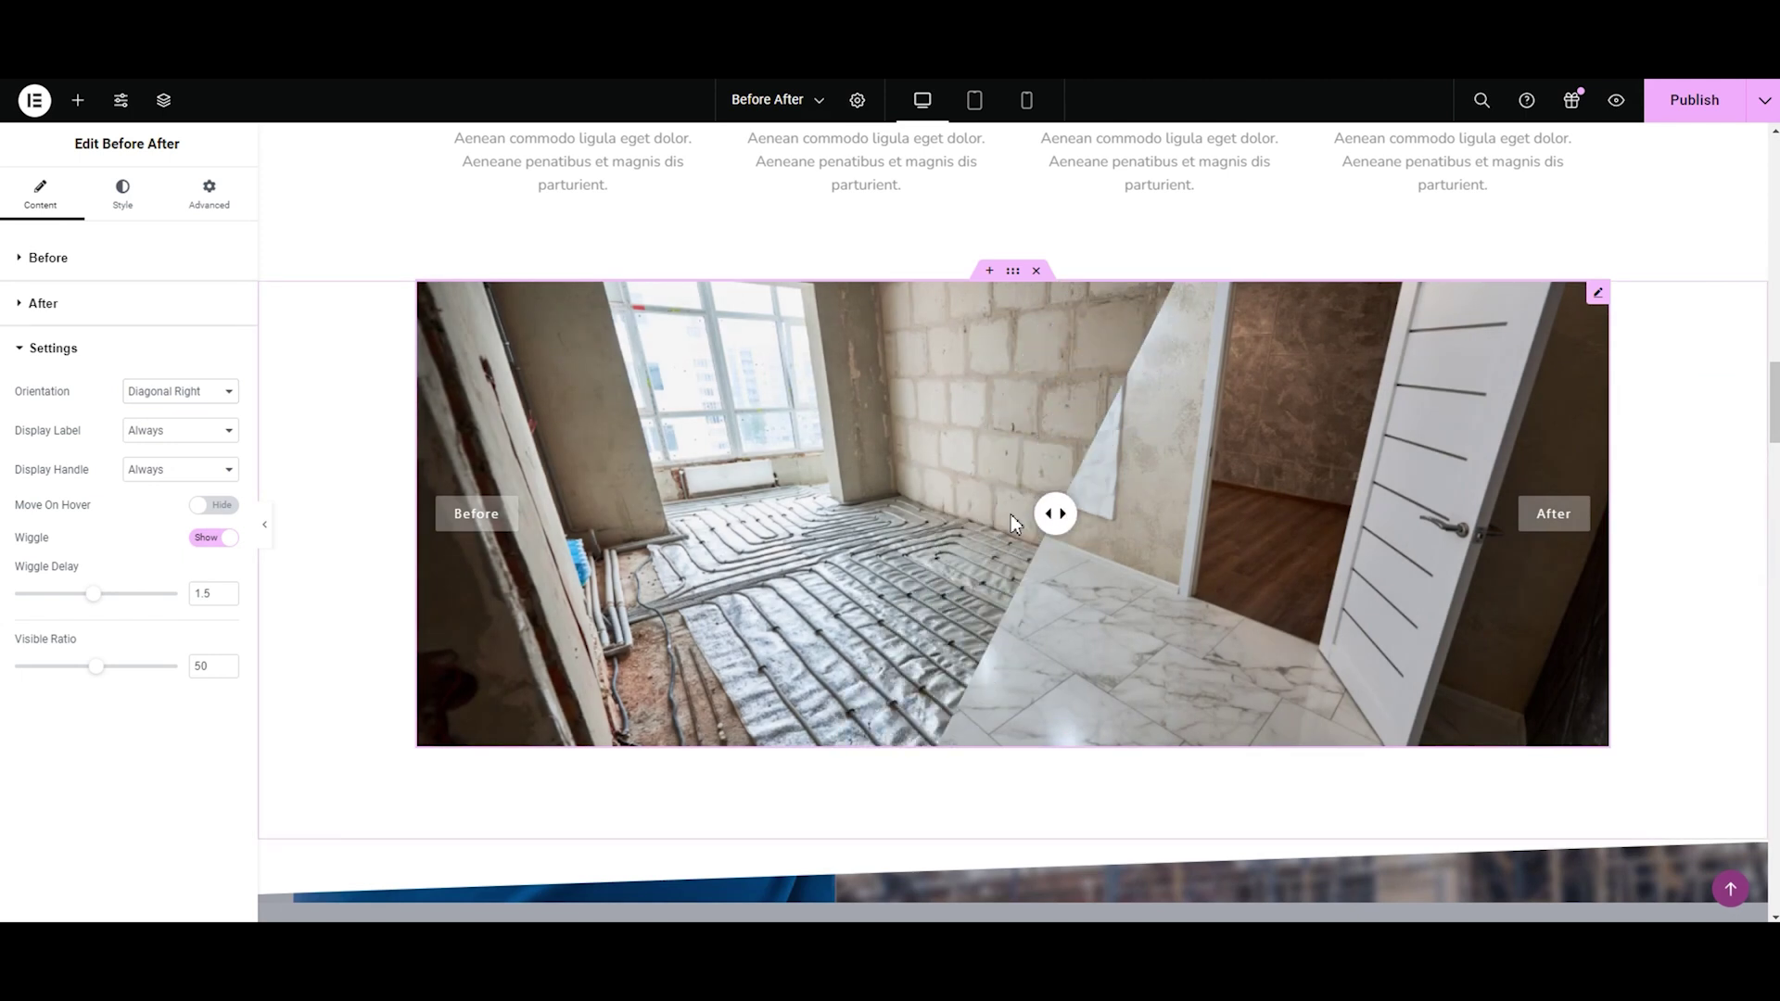
{"action": "mouse_move", "coordinate": [1007, 514]}
{"action": "left_mouse_down"}
{"action": "mouse_move", "coordinate": [695, 508]}
{"action": "mouse_move", "coordinate": [357, 436]}
{"action": "mouse_move", "coordinate": [881, 448]}
{"action": "mouse_move", "coordinate": [1633, 500]}
{"action": "mouse_move", "coordinate": [1039, 513]}
{"action": "left_mouse_up"}
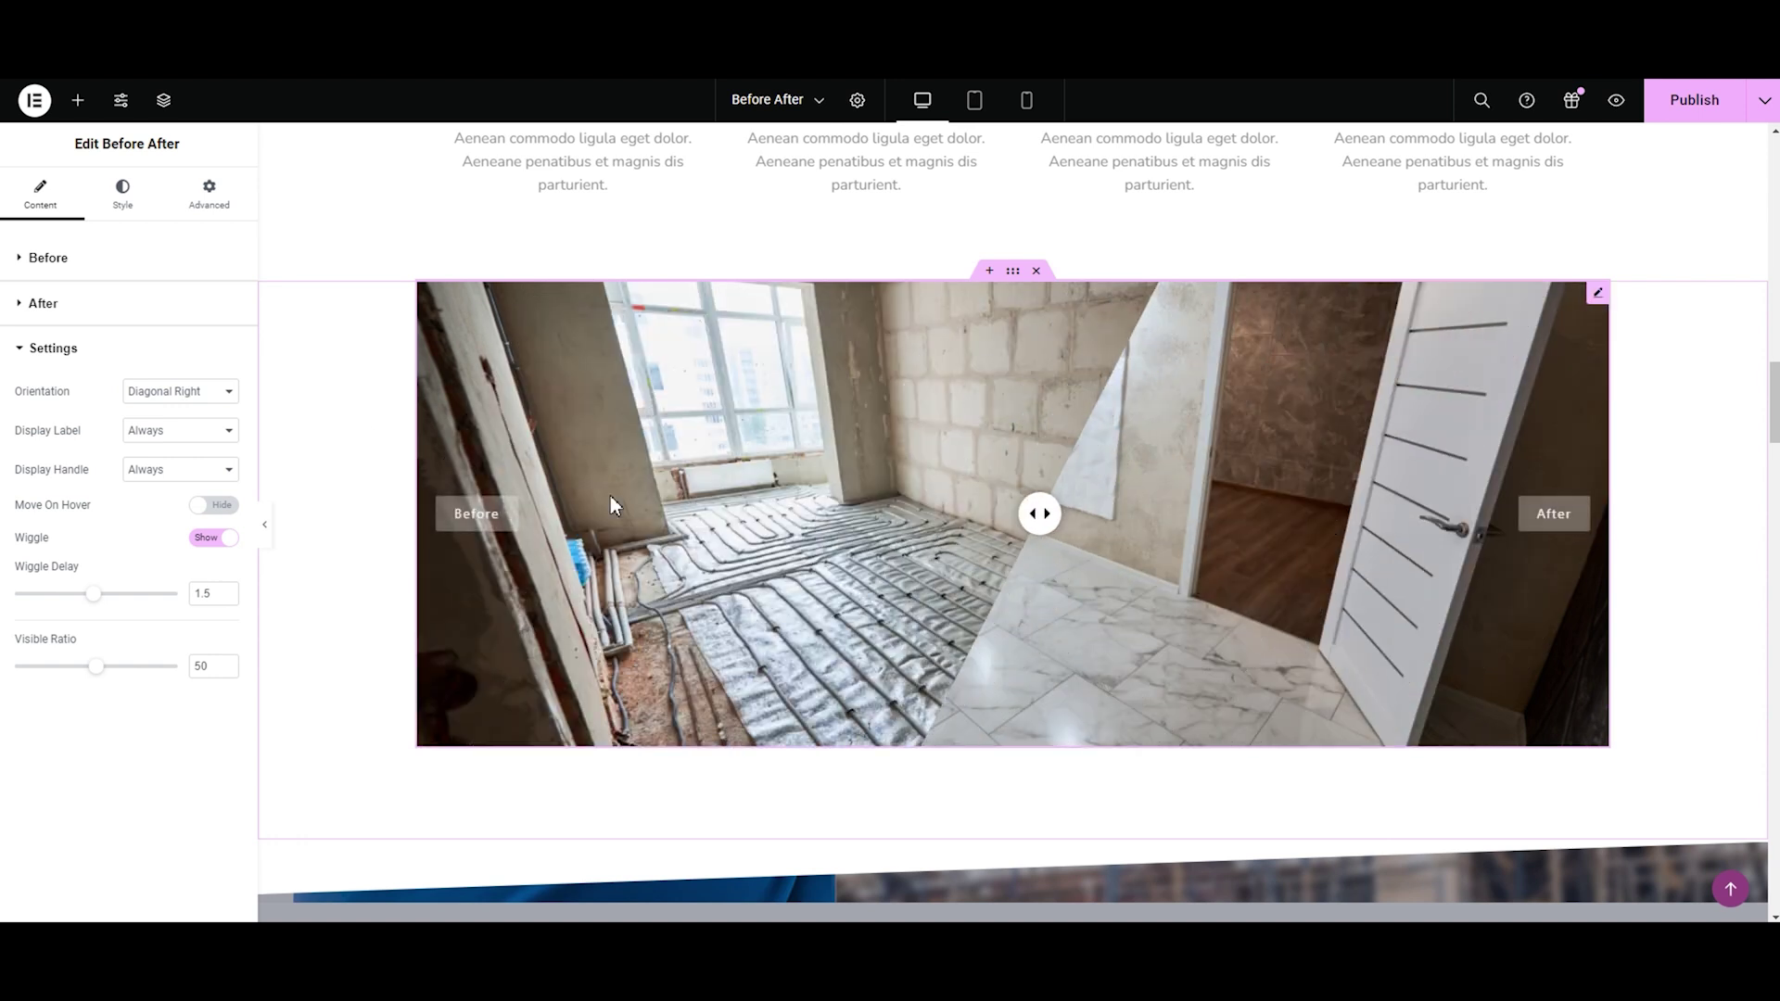
{"action": "left_click", "coordinate": [139, 399]}
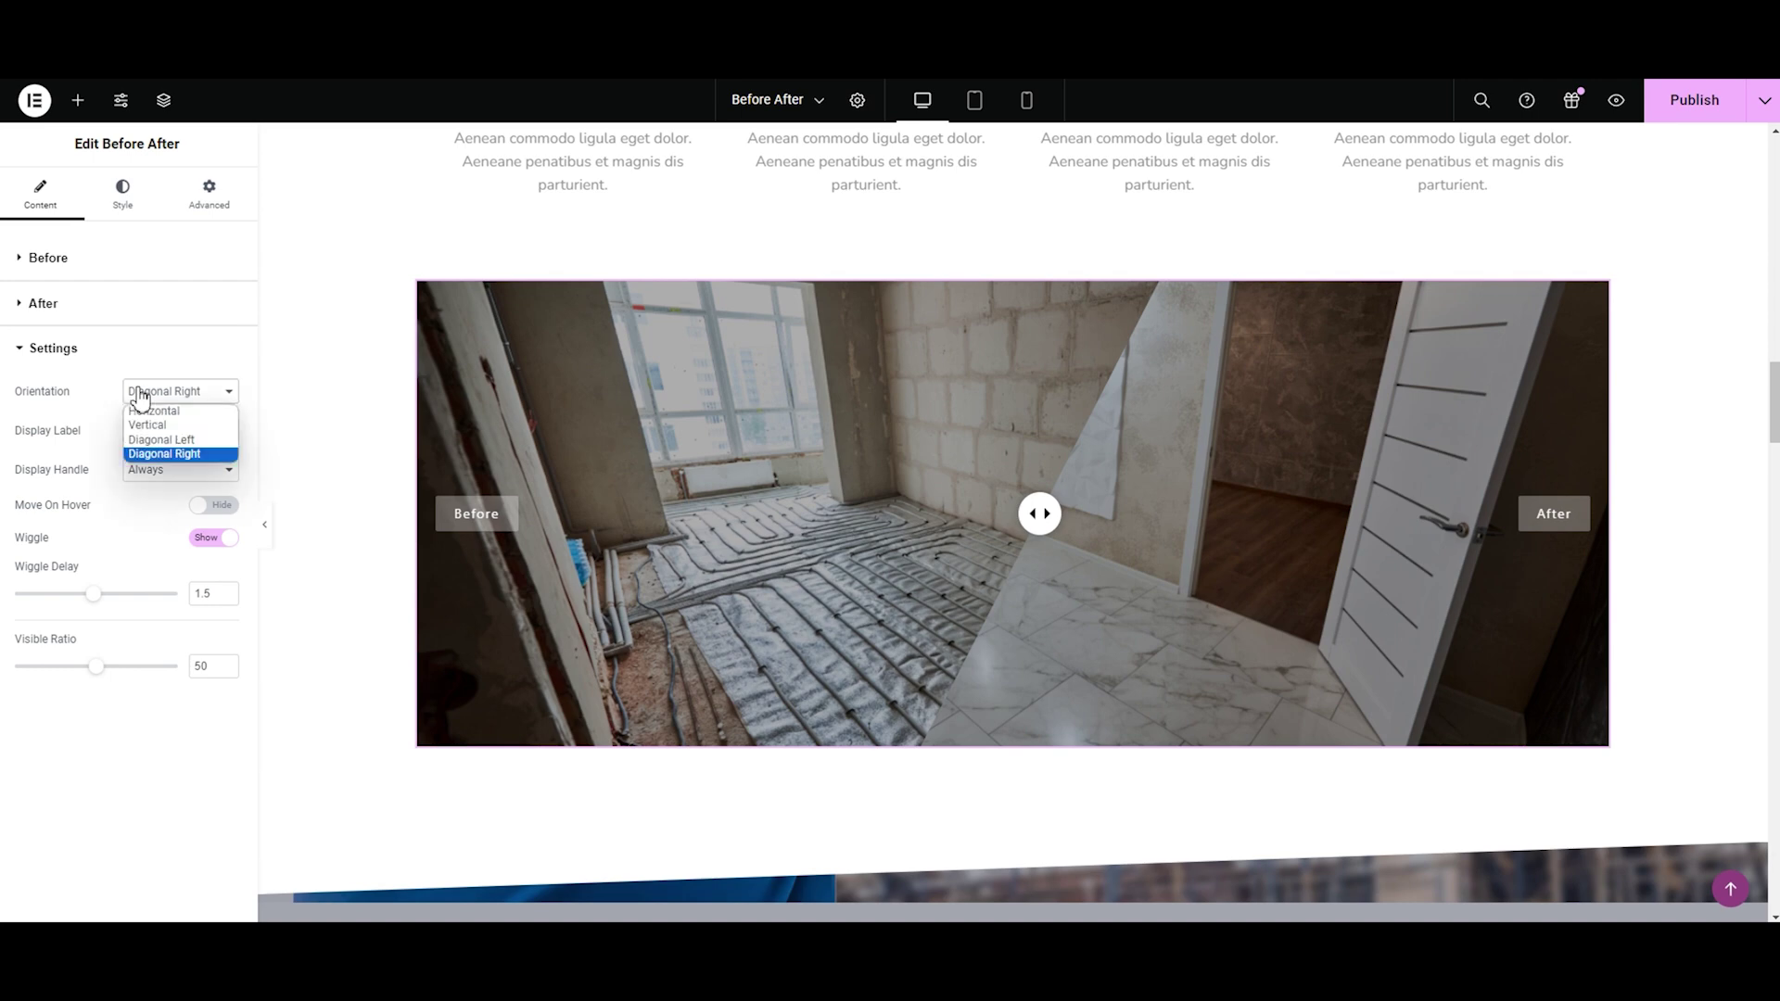
{"action": "left_click", "coordinate": [152, 414]}
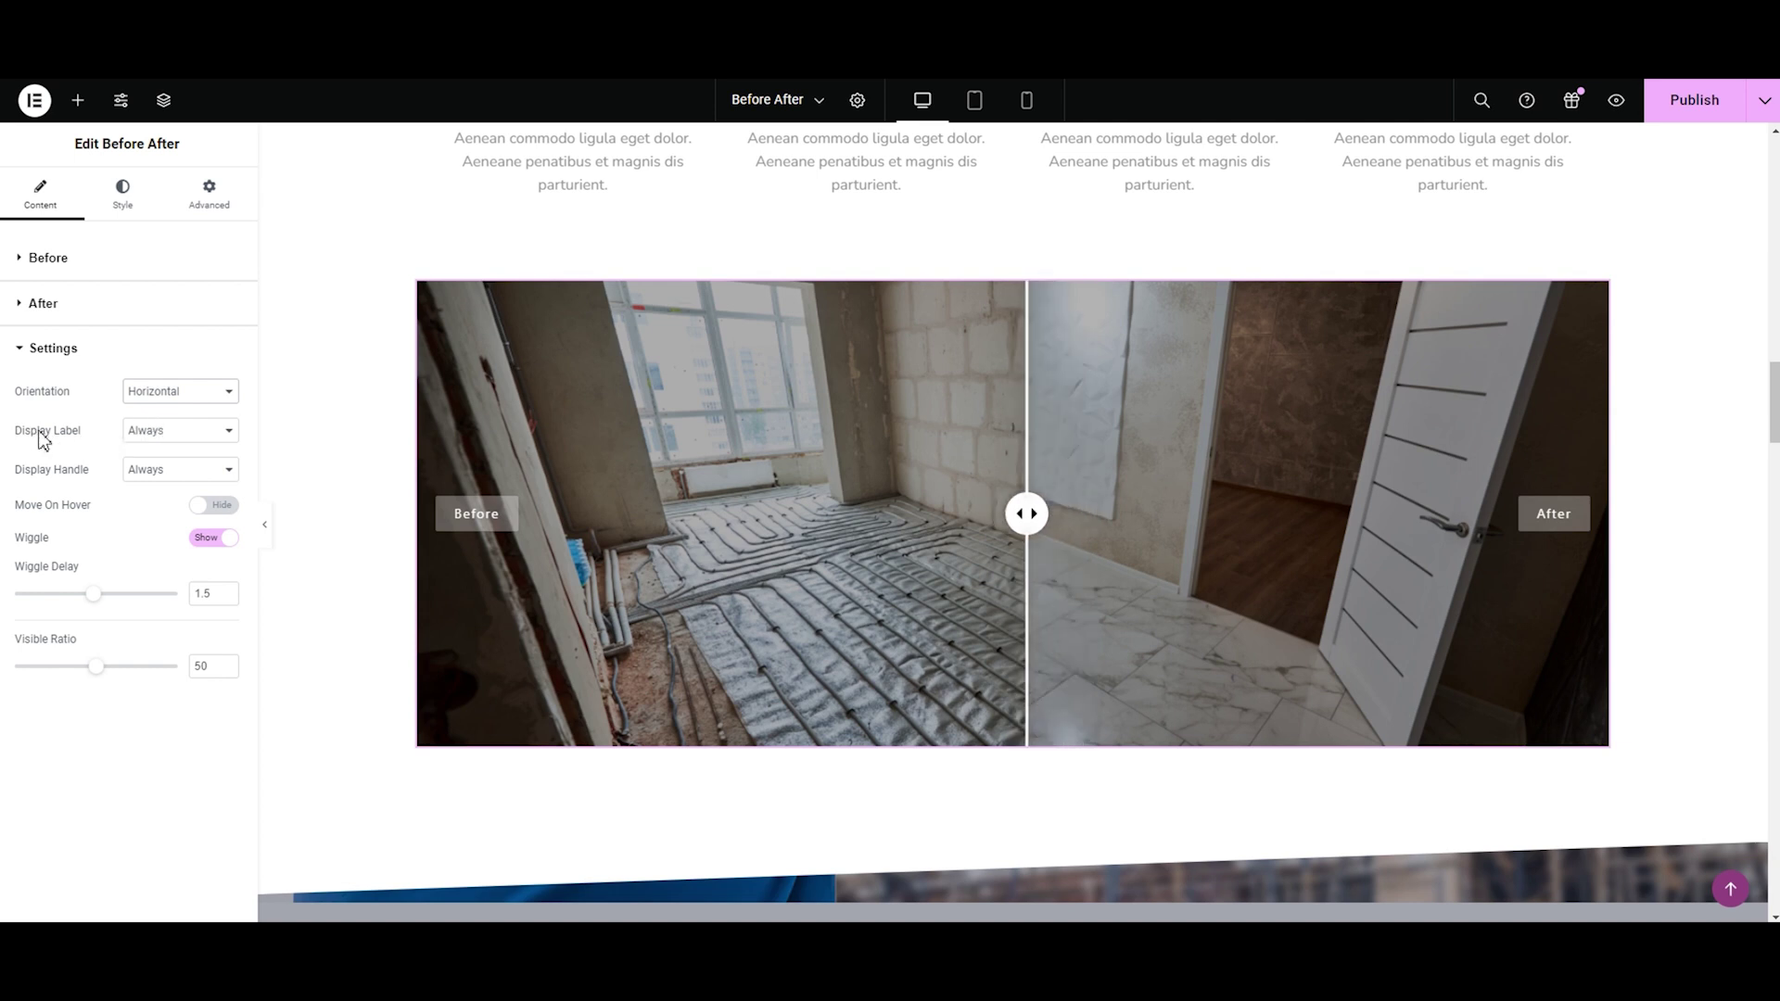
Step: Set Display Label to On Hover; try Display Handle On Hover, then return it to Always
{"action": "left_click", "coordinate": [194, 433]}
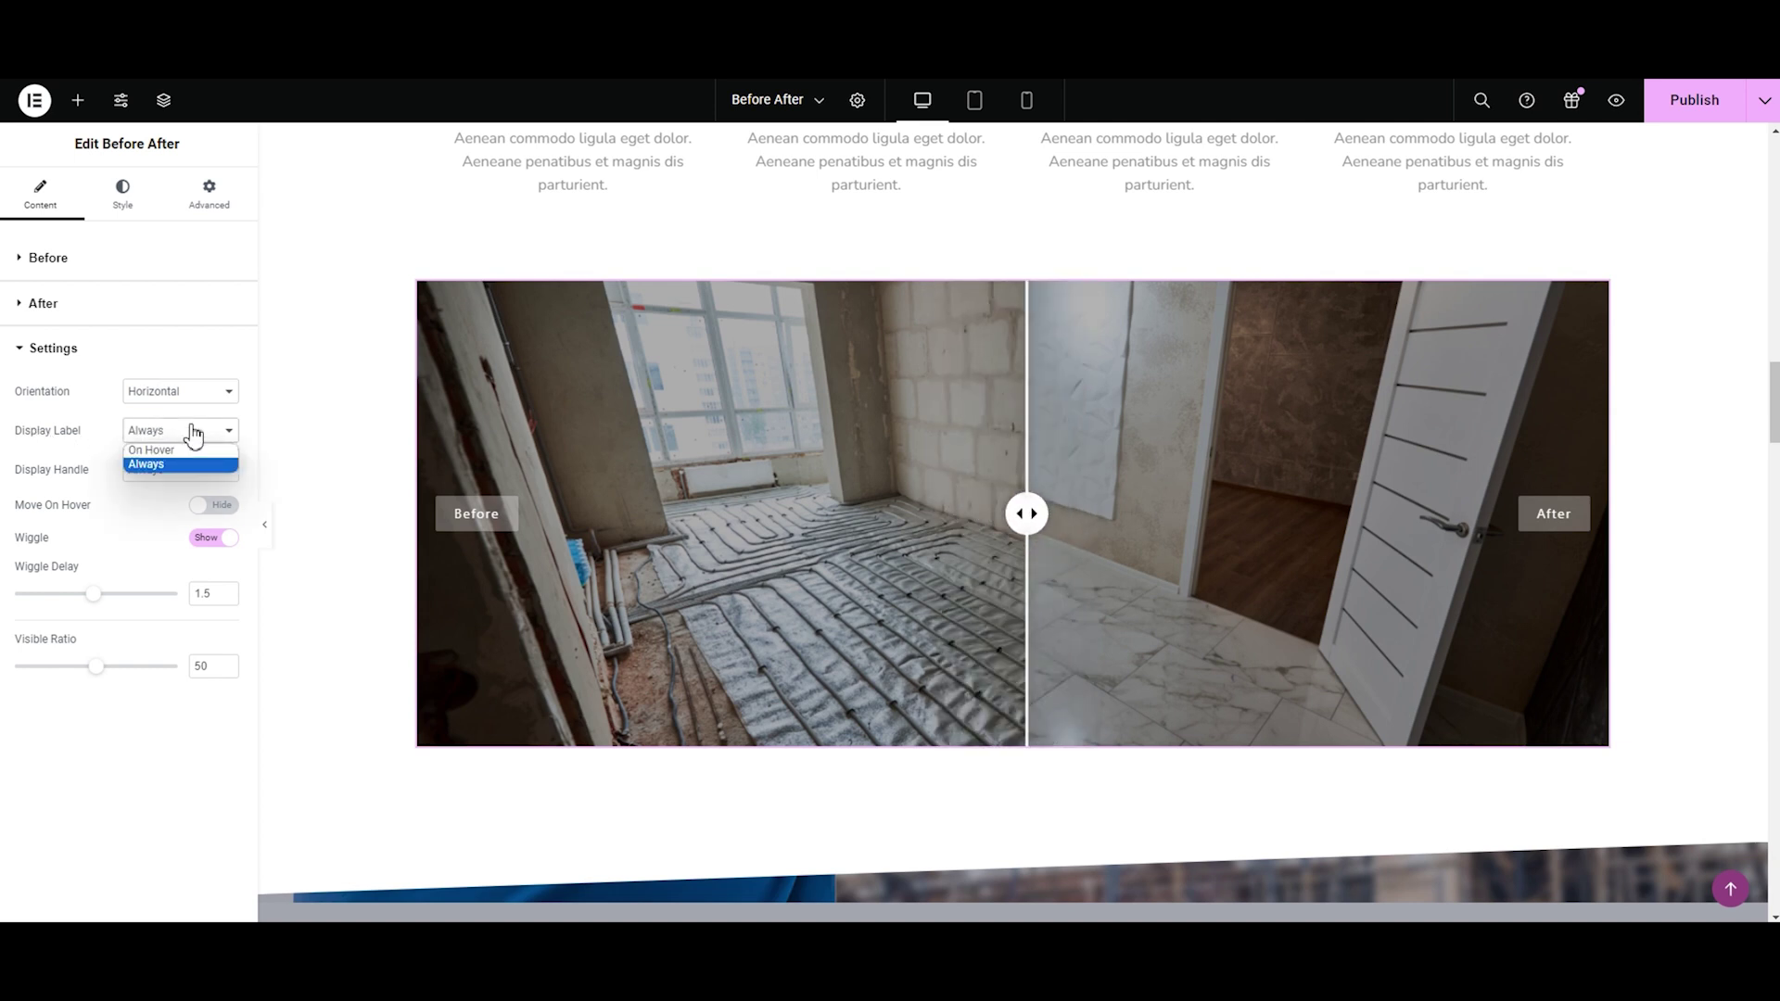
{"action": "left_click", "coordinate": [153, 450]}
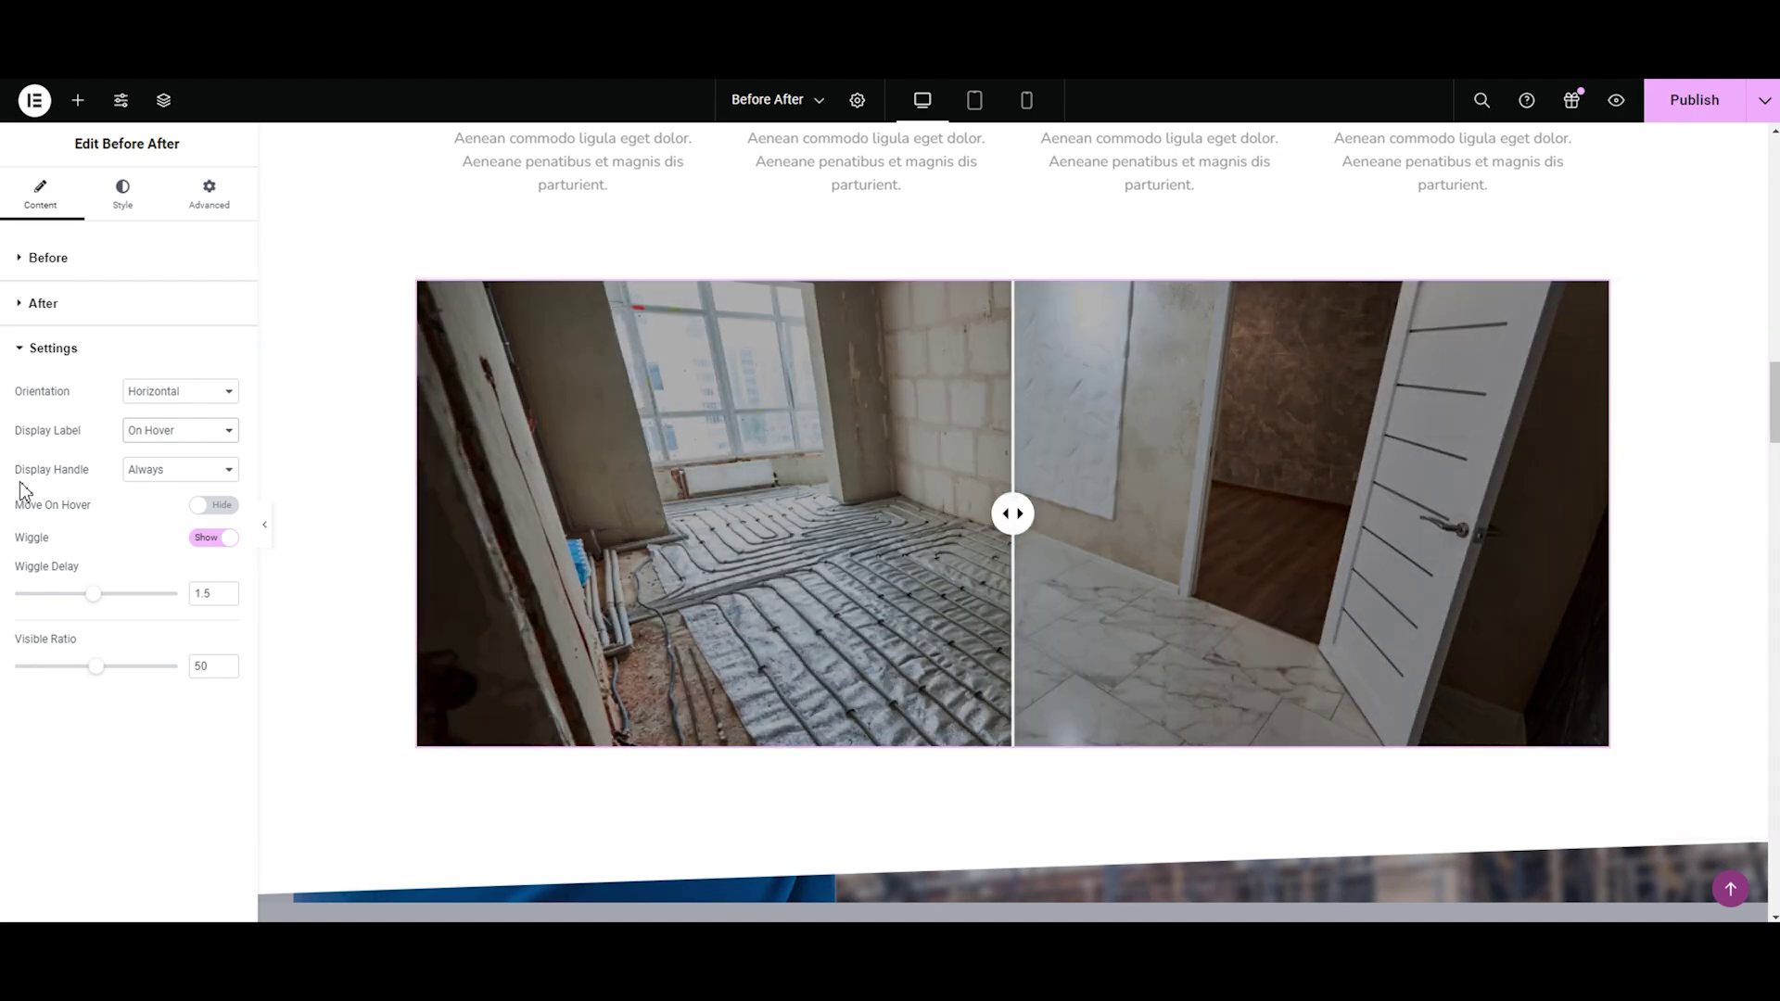
{"action": "left_click", "coordinate": [144, 473]}
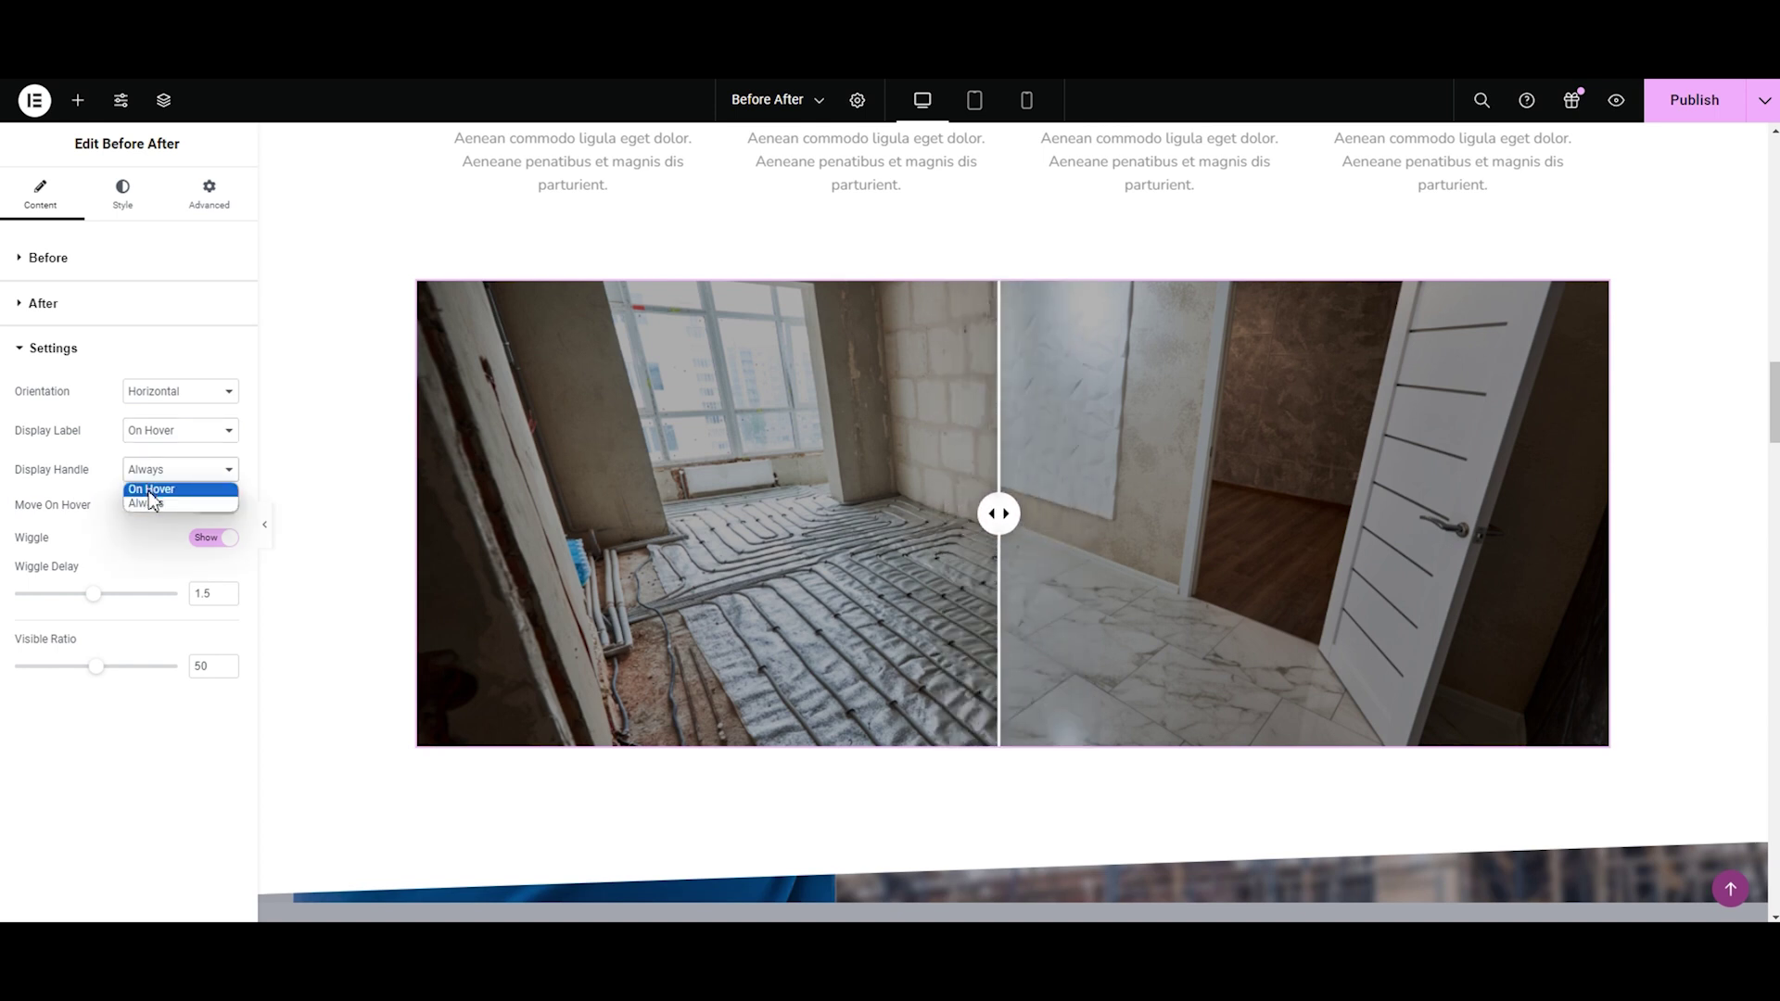
{"action": "left_click", "coordinate": [149, 489]}
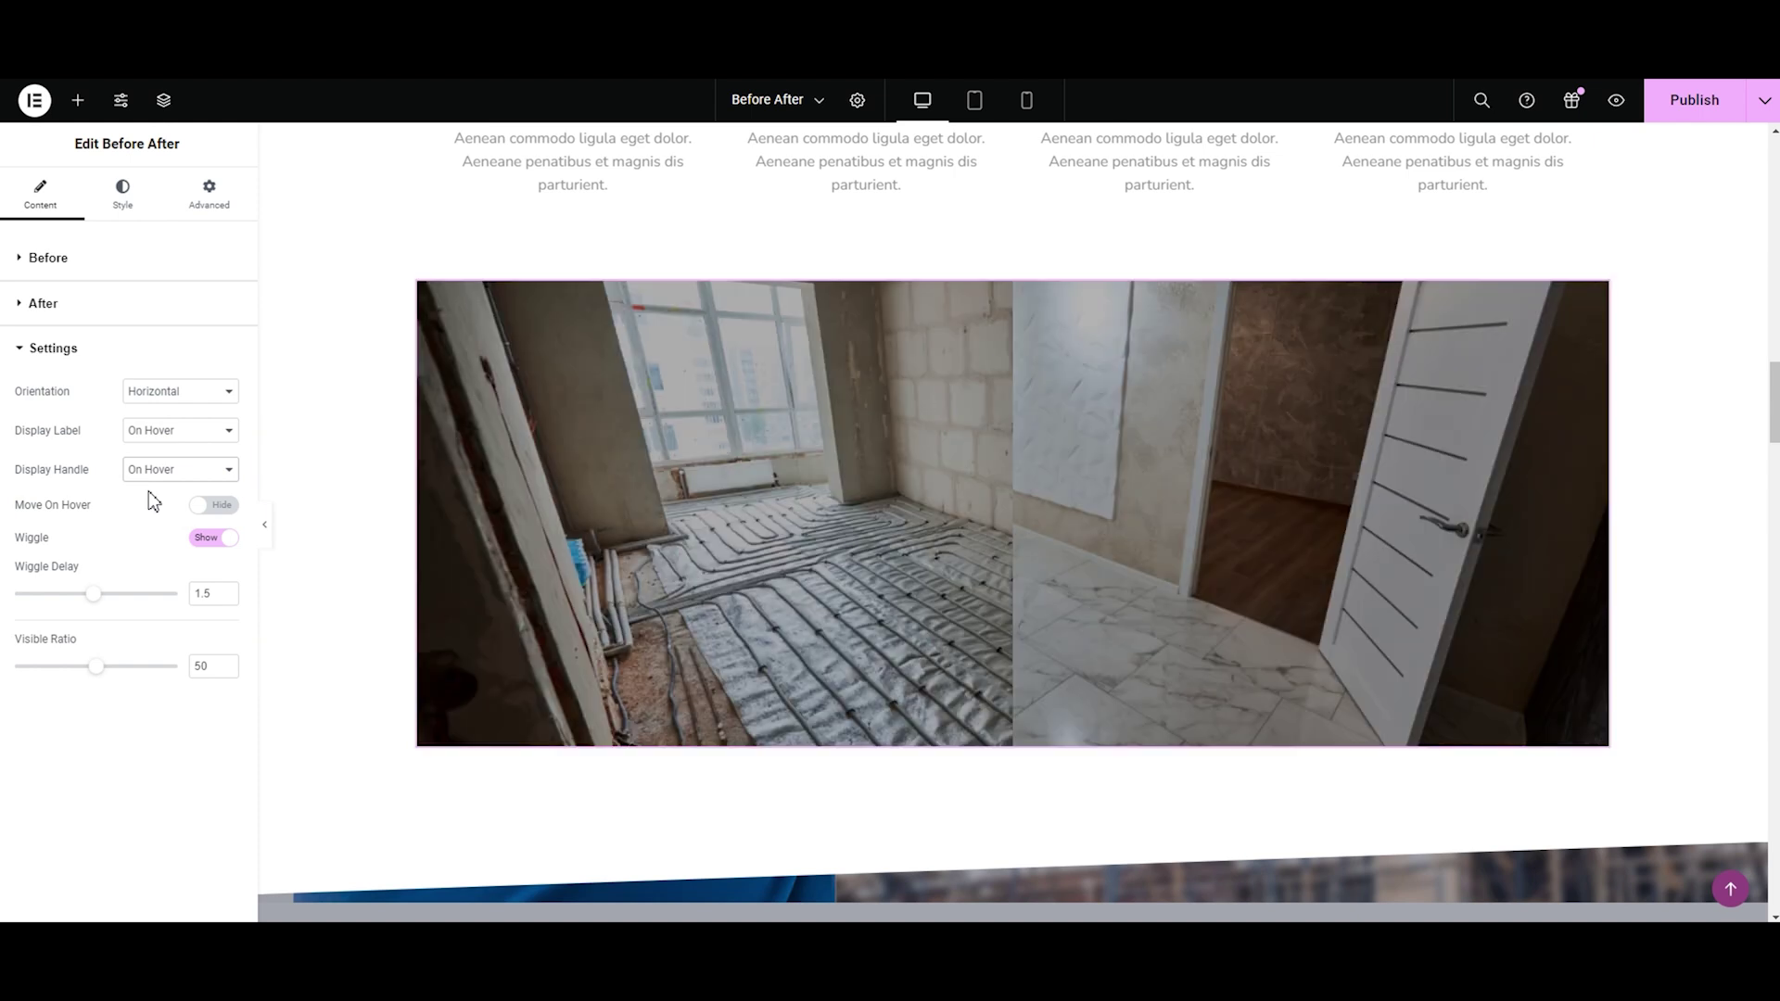
{"action": "mouse_move", "coordinate": [625, 499]}
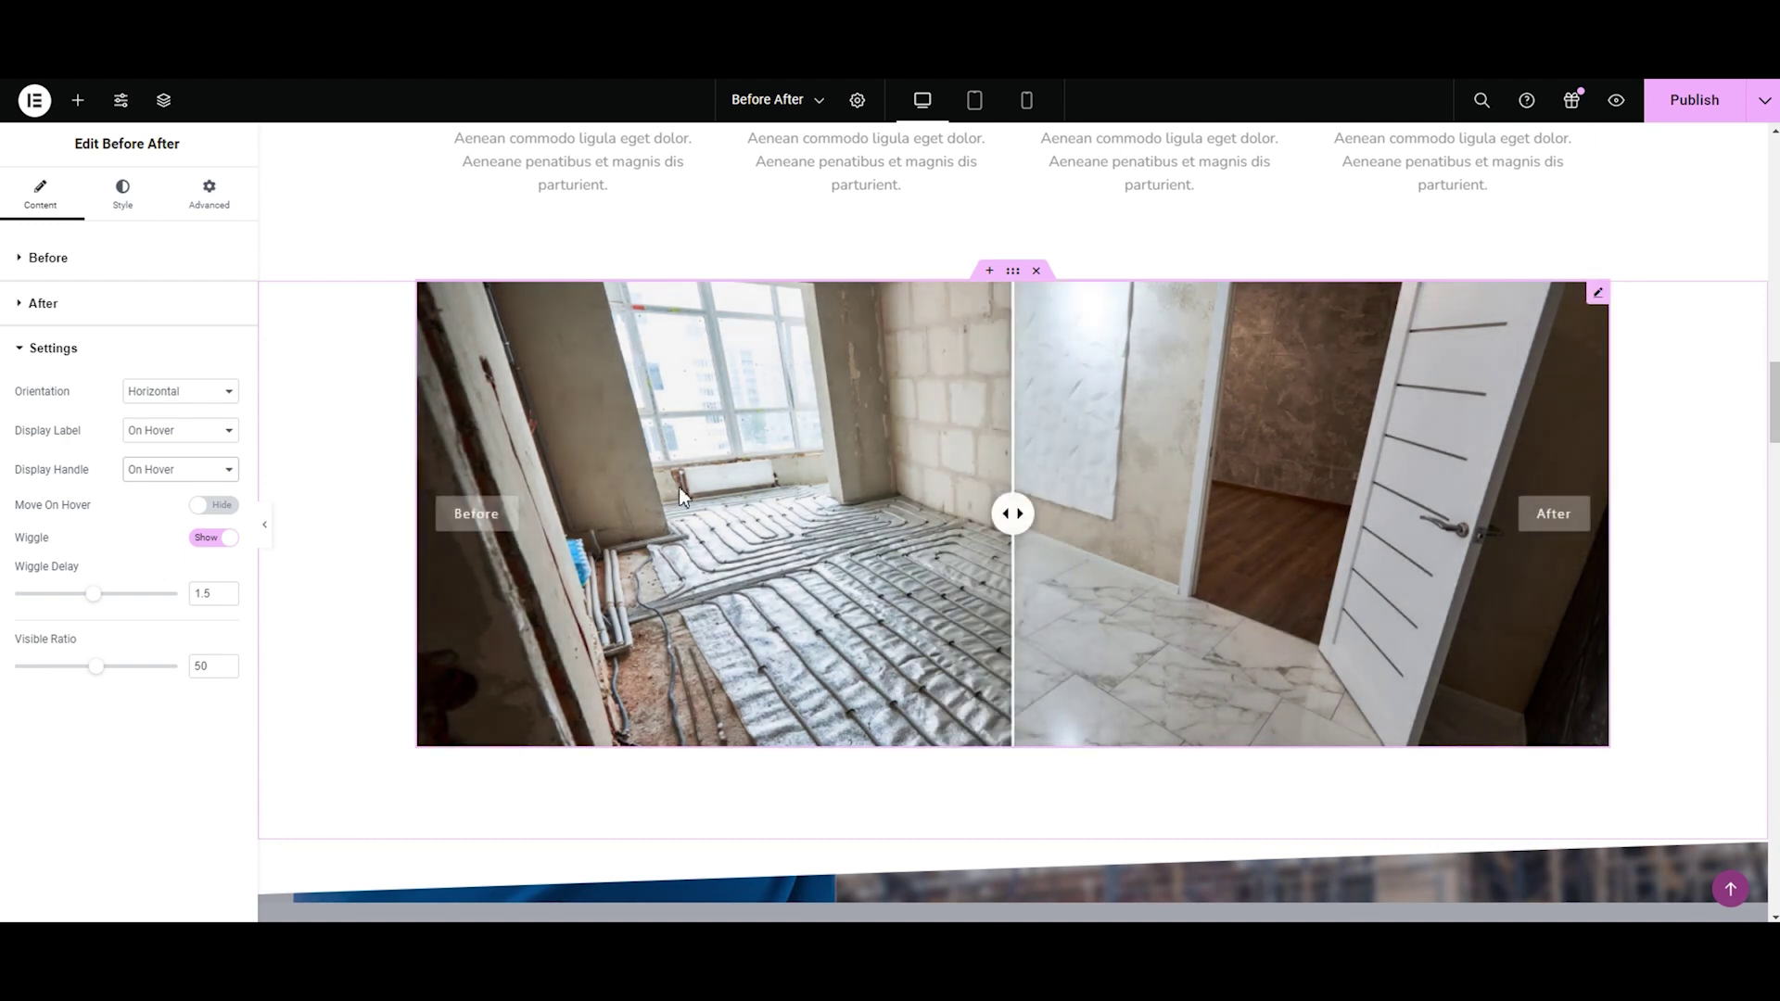
{"action": "left_click", "coordinate": [176, 475]}
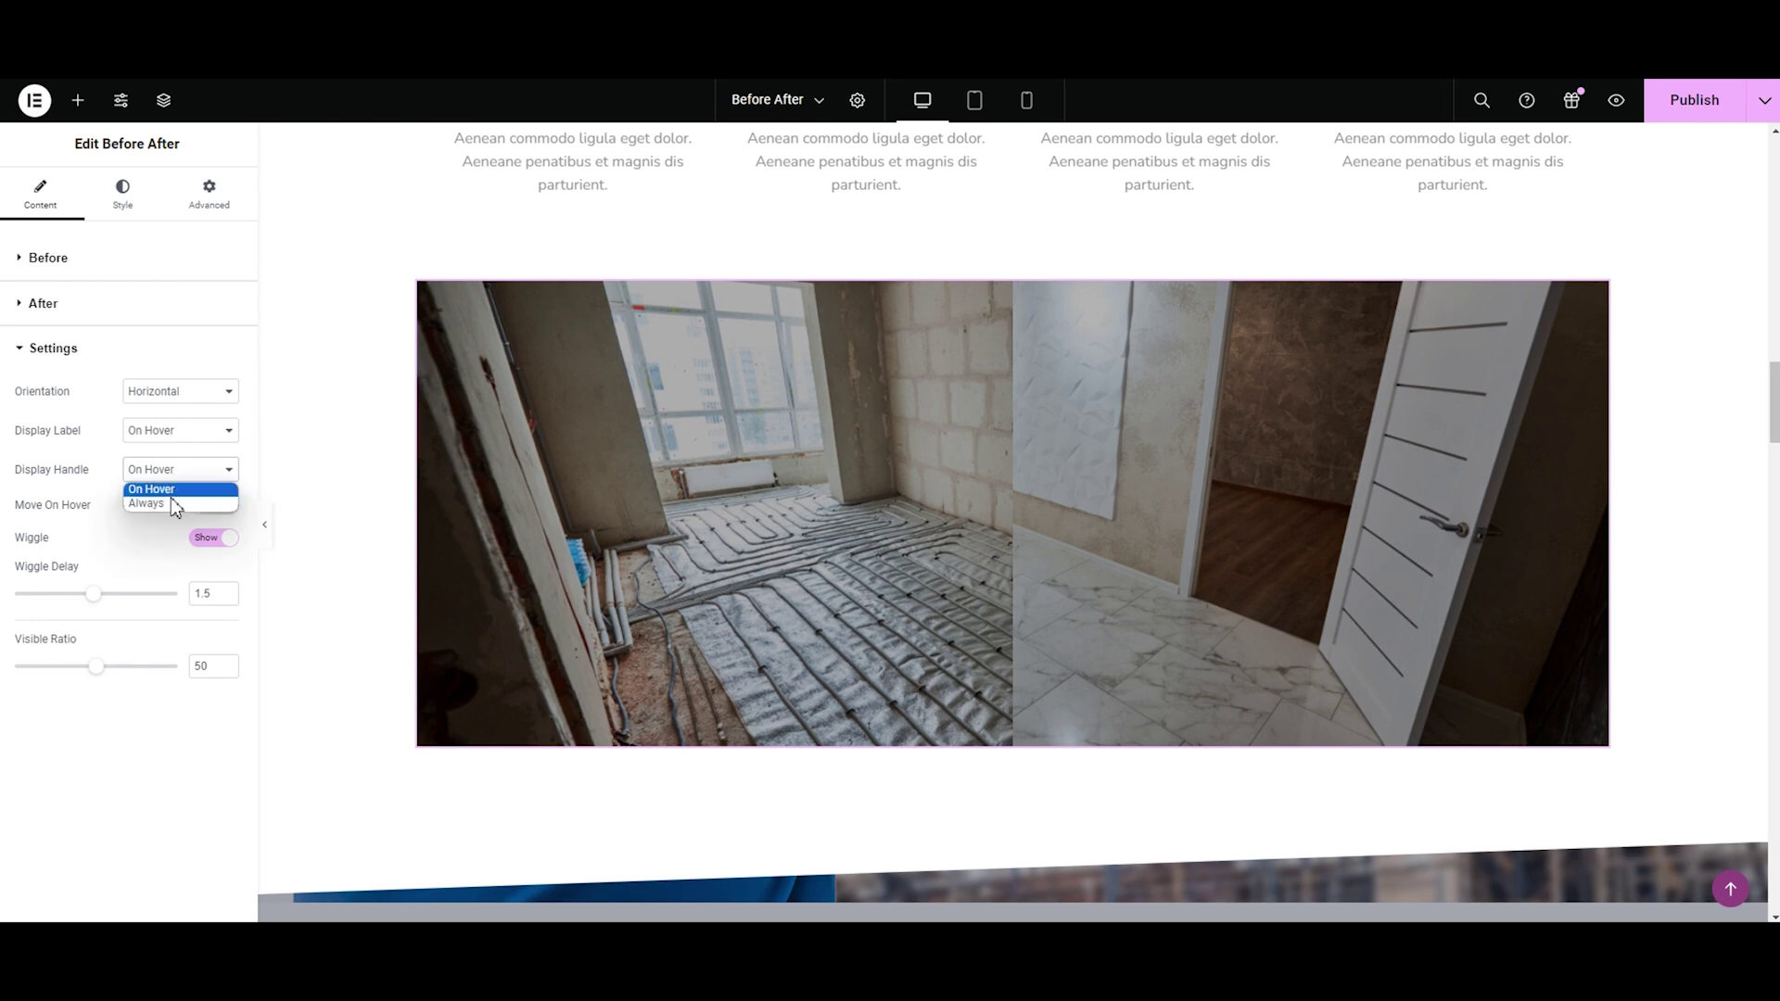
{"action": "left_click", "coordinate": [175, 505]}
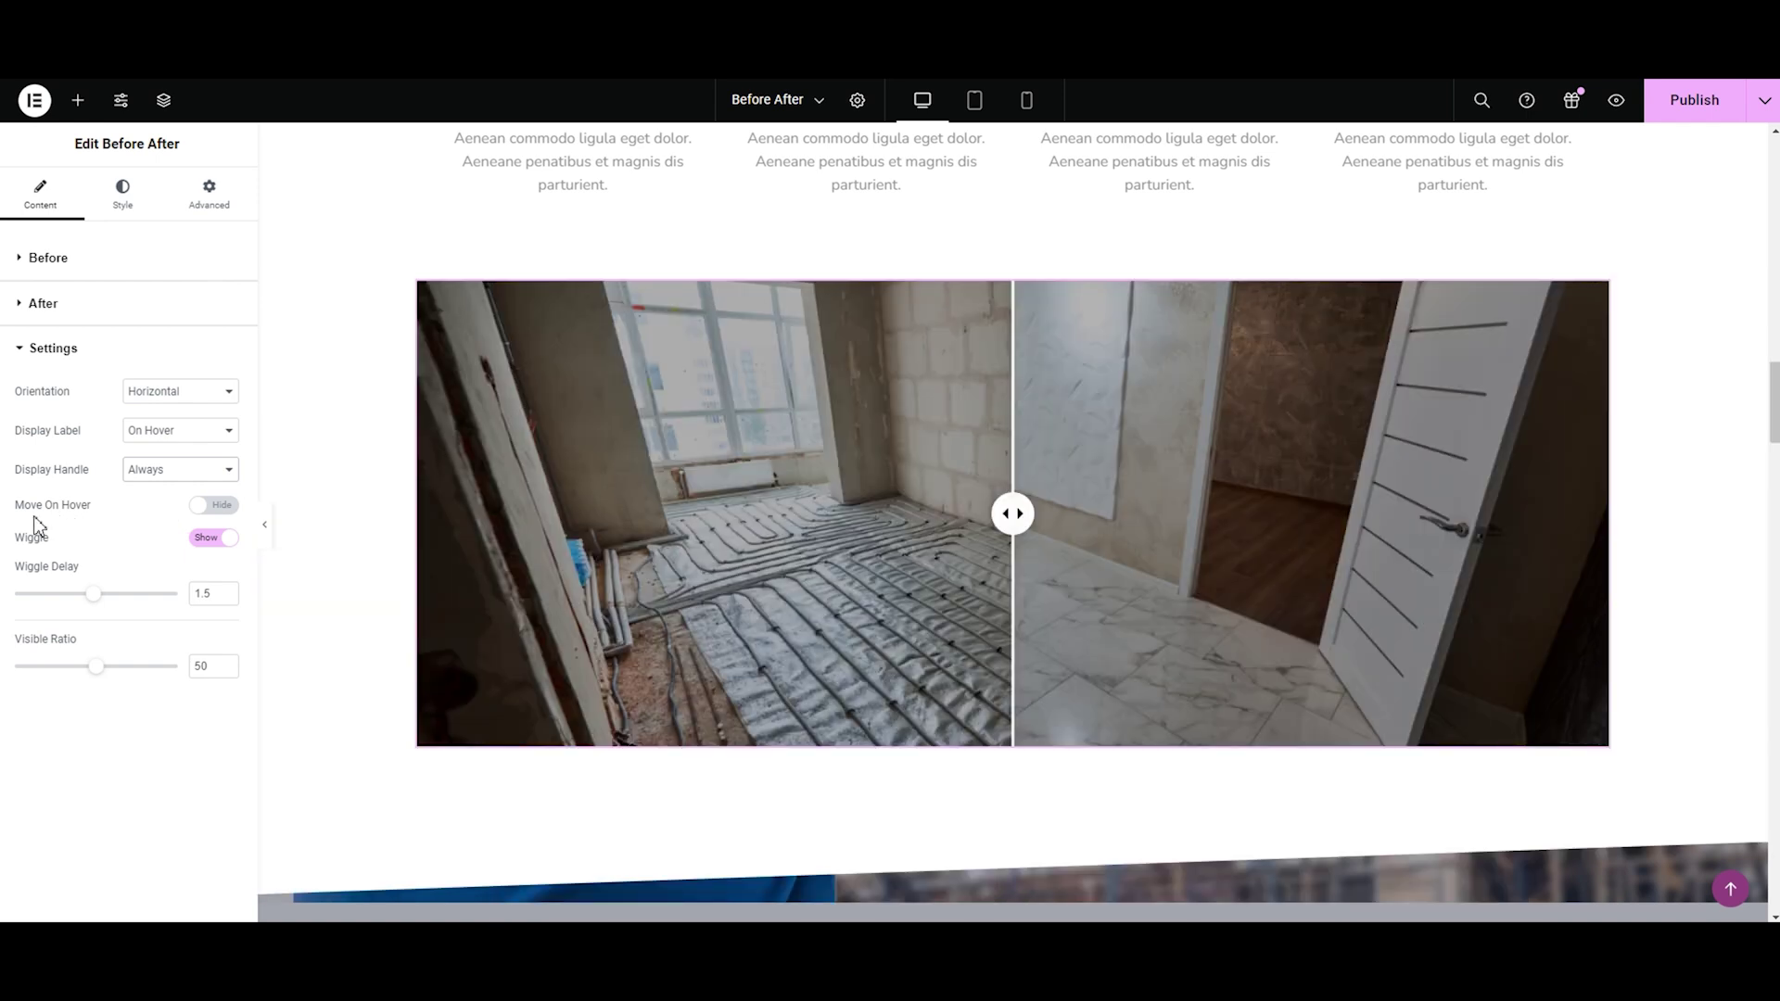
{"action": "left_click", "coordinate": [202, 521]}
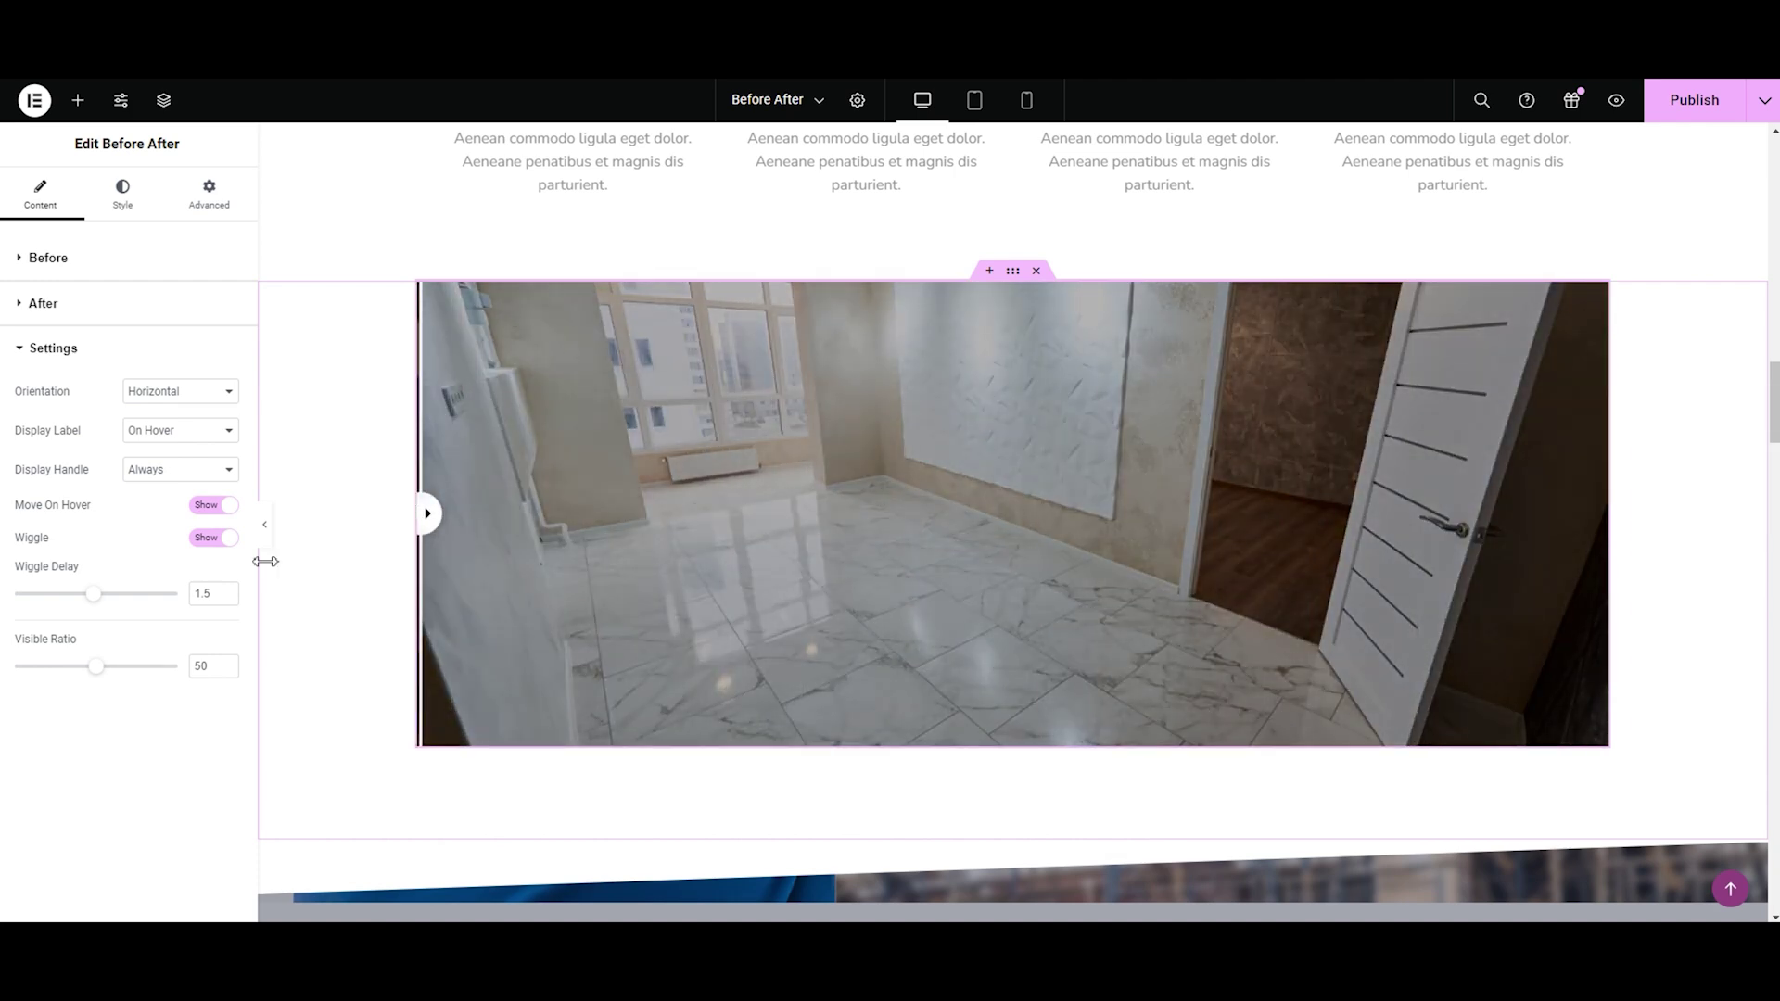
{"action": "left_click", "coordinate": [209, 519]}
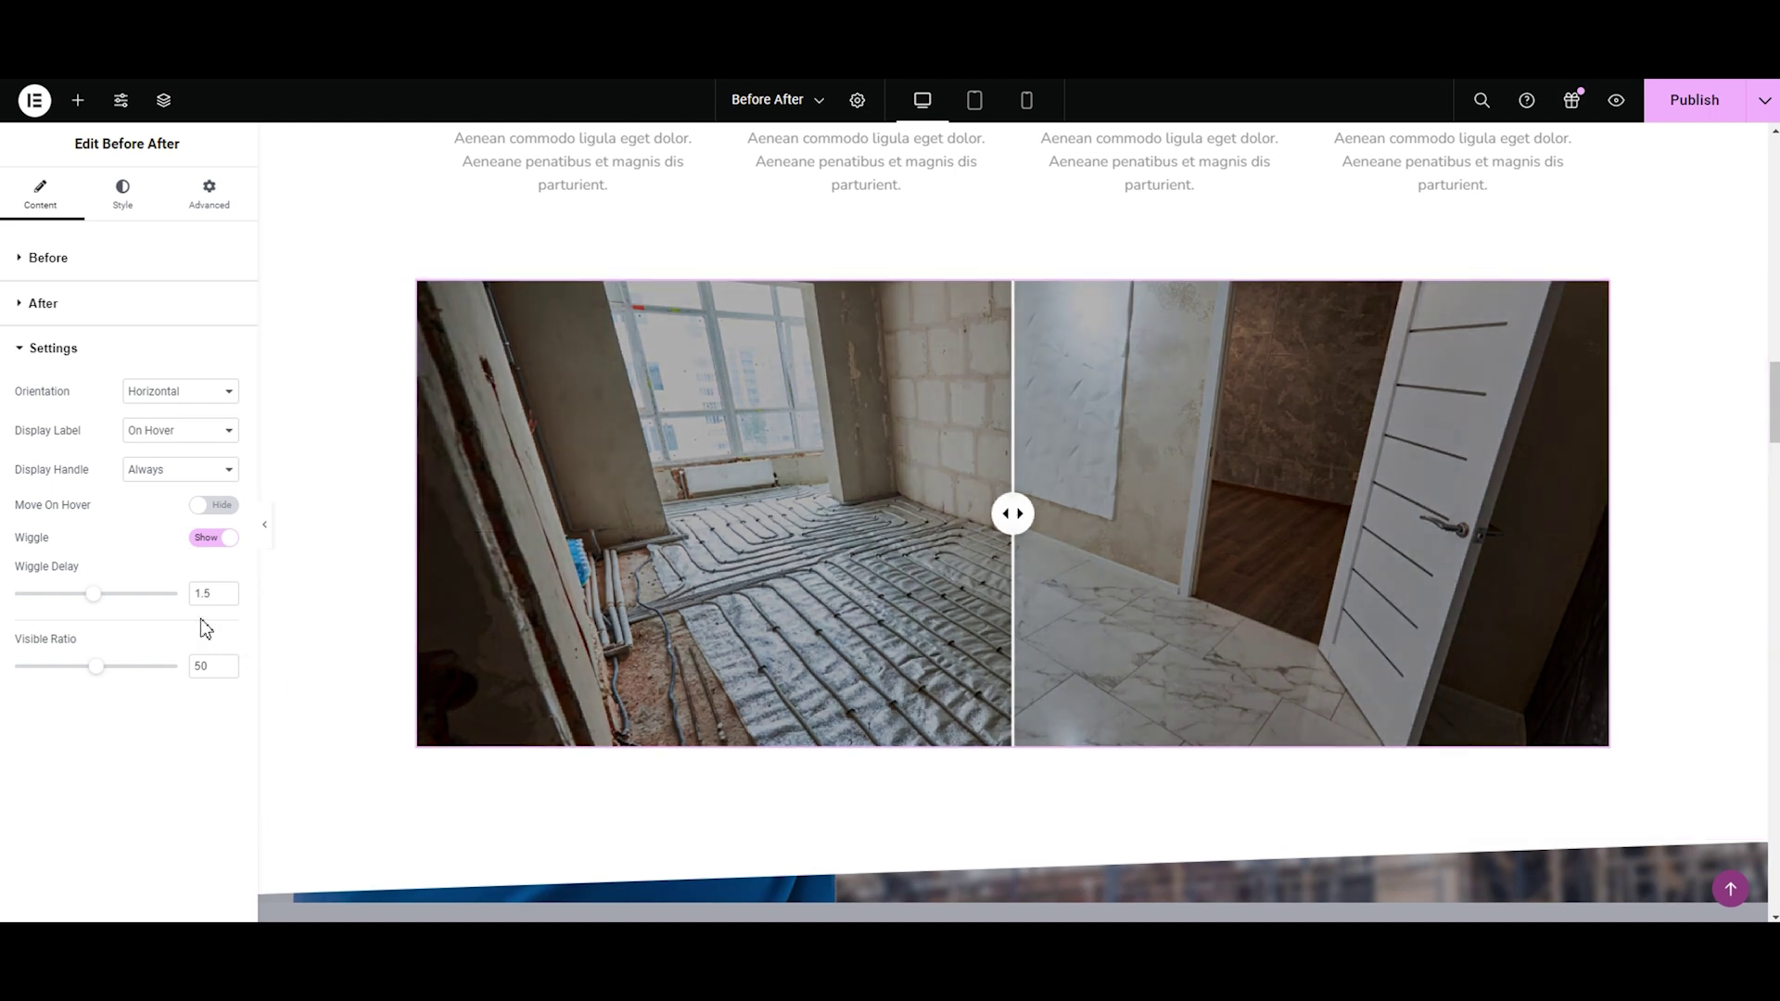
{"action": "left_click", "coordinate": [204, 541]}
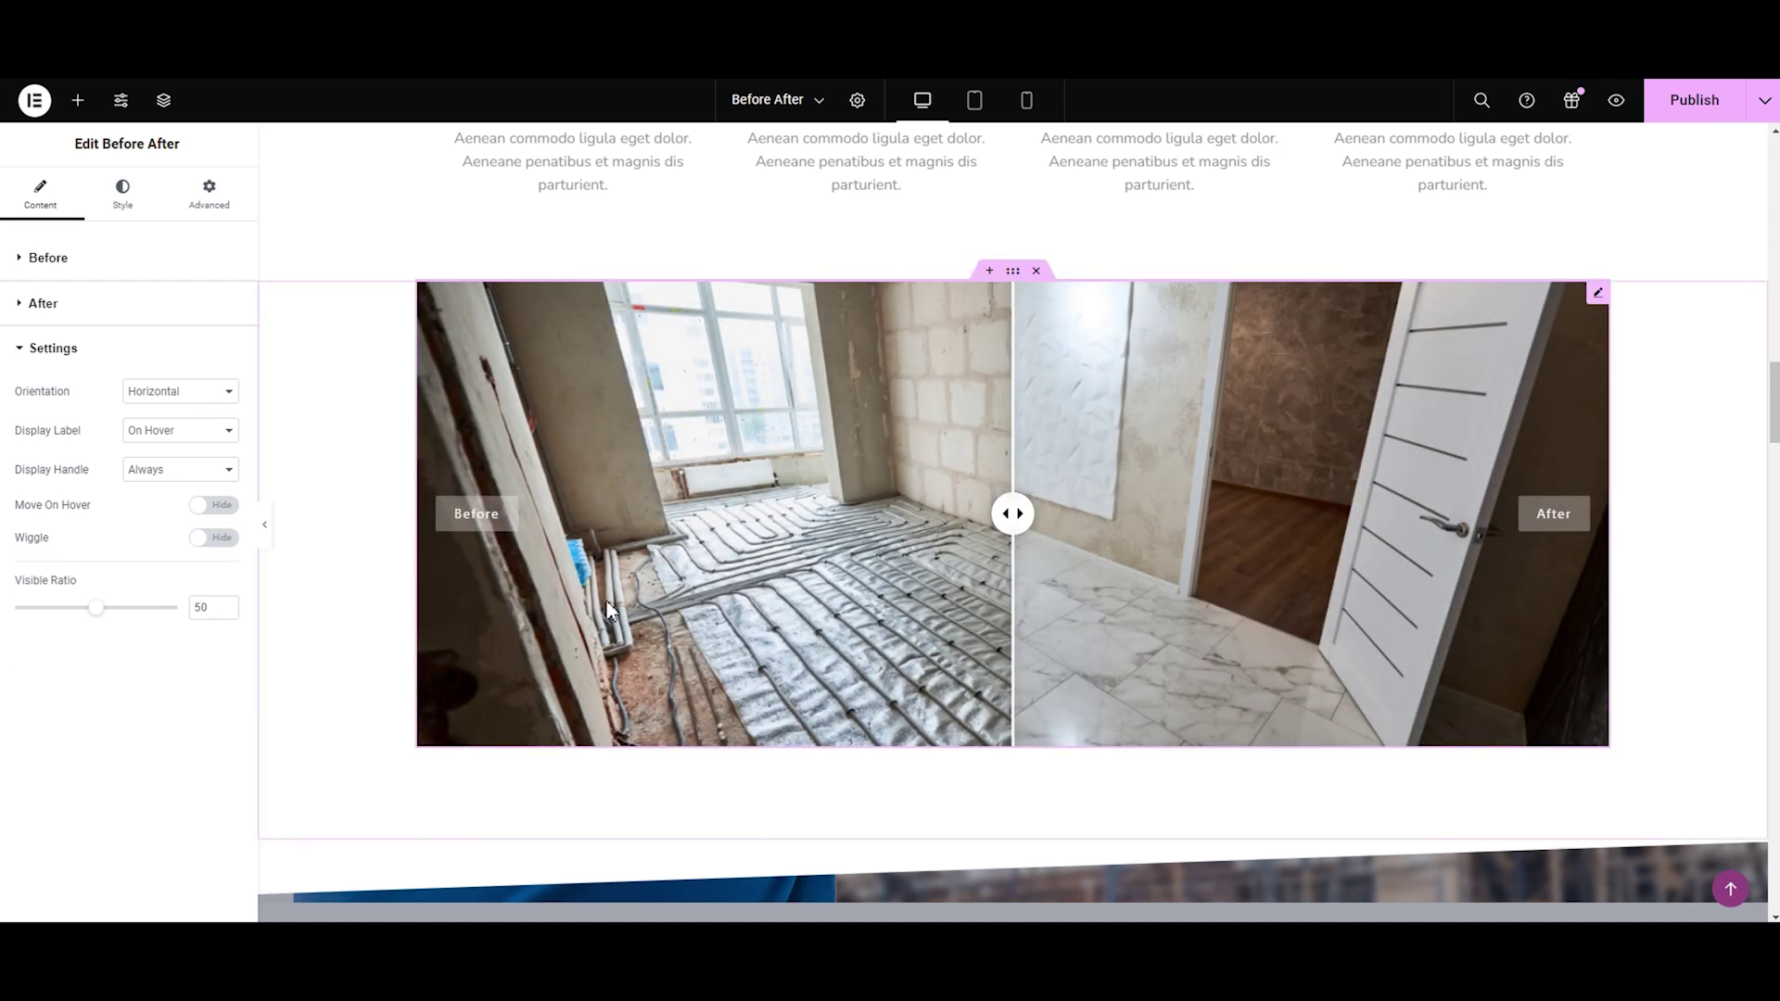
{"action": "left_click", "coordinate": [202, 543]}
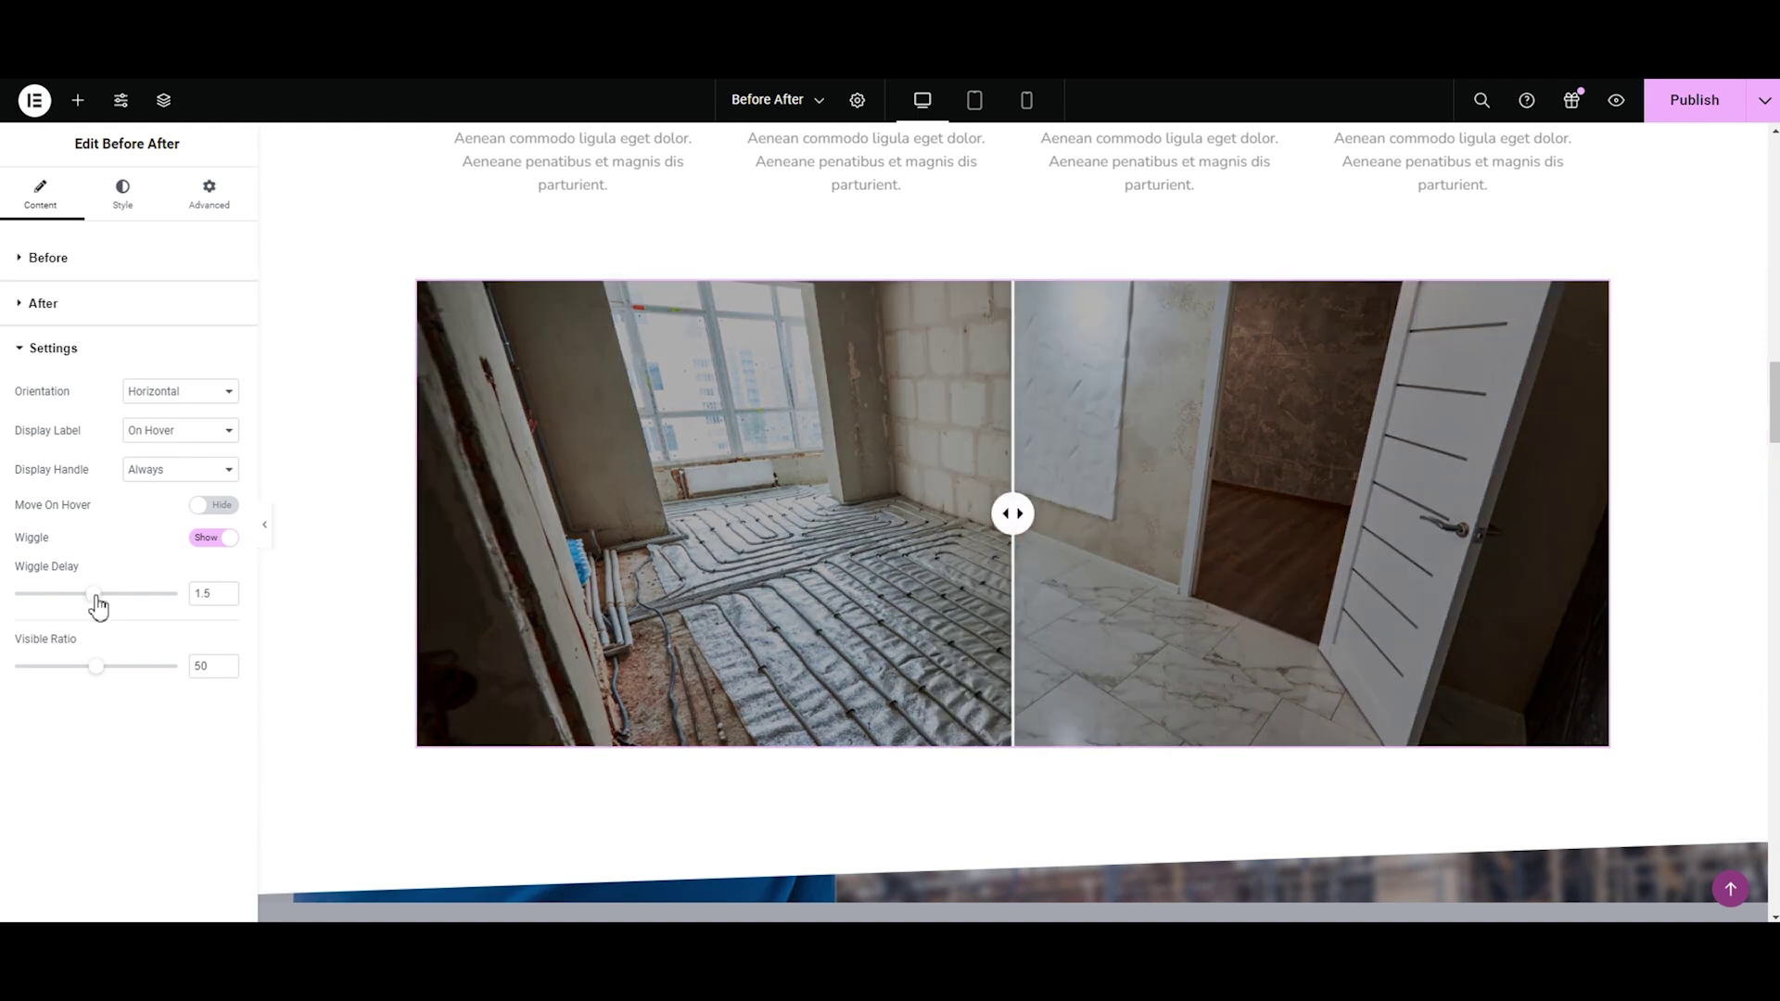
Step: Try wiggle delays of 0.2 and 2.9, then settle on 2.5
{"action": "left_click_drag", "start_coordinate": [93, 605], "coordinate": [32, 601]}
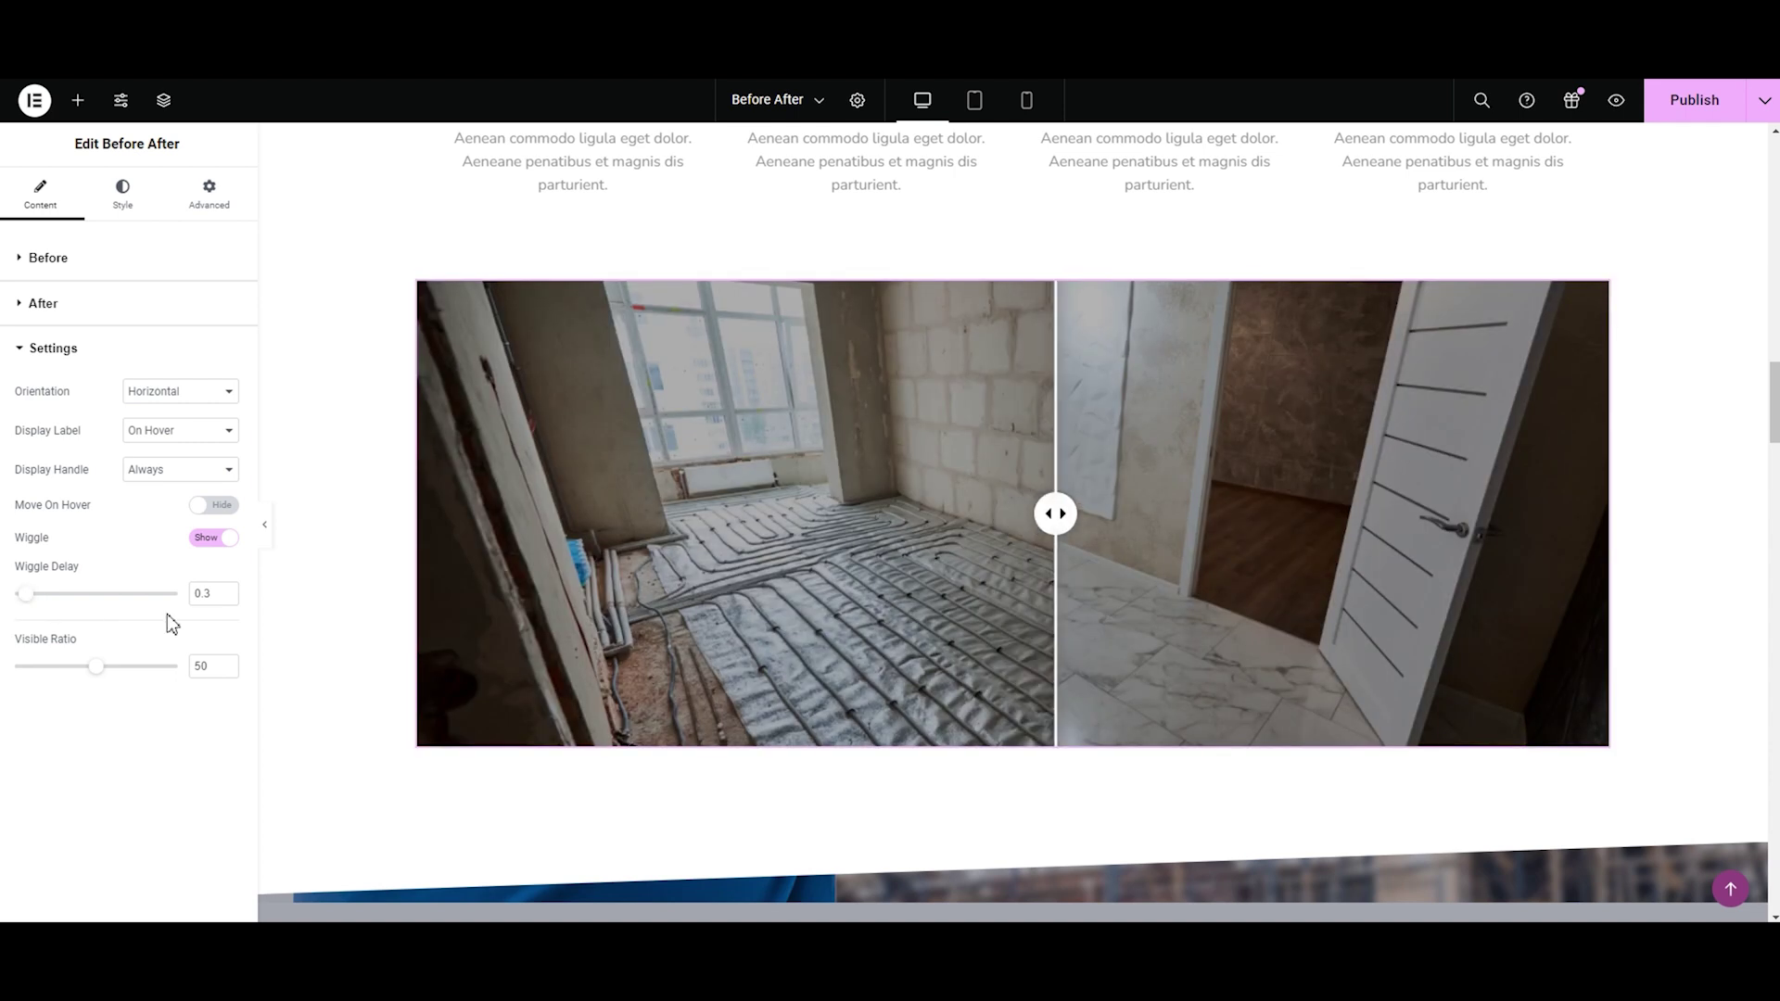
{"action": "left_click_drag", "start_coordinate": [21, 600], "coordinate": [191, 607]}
{"action": "key", "text": "BackSpace"}
{"action": "key", "text": "BackSpace"}
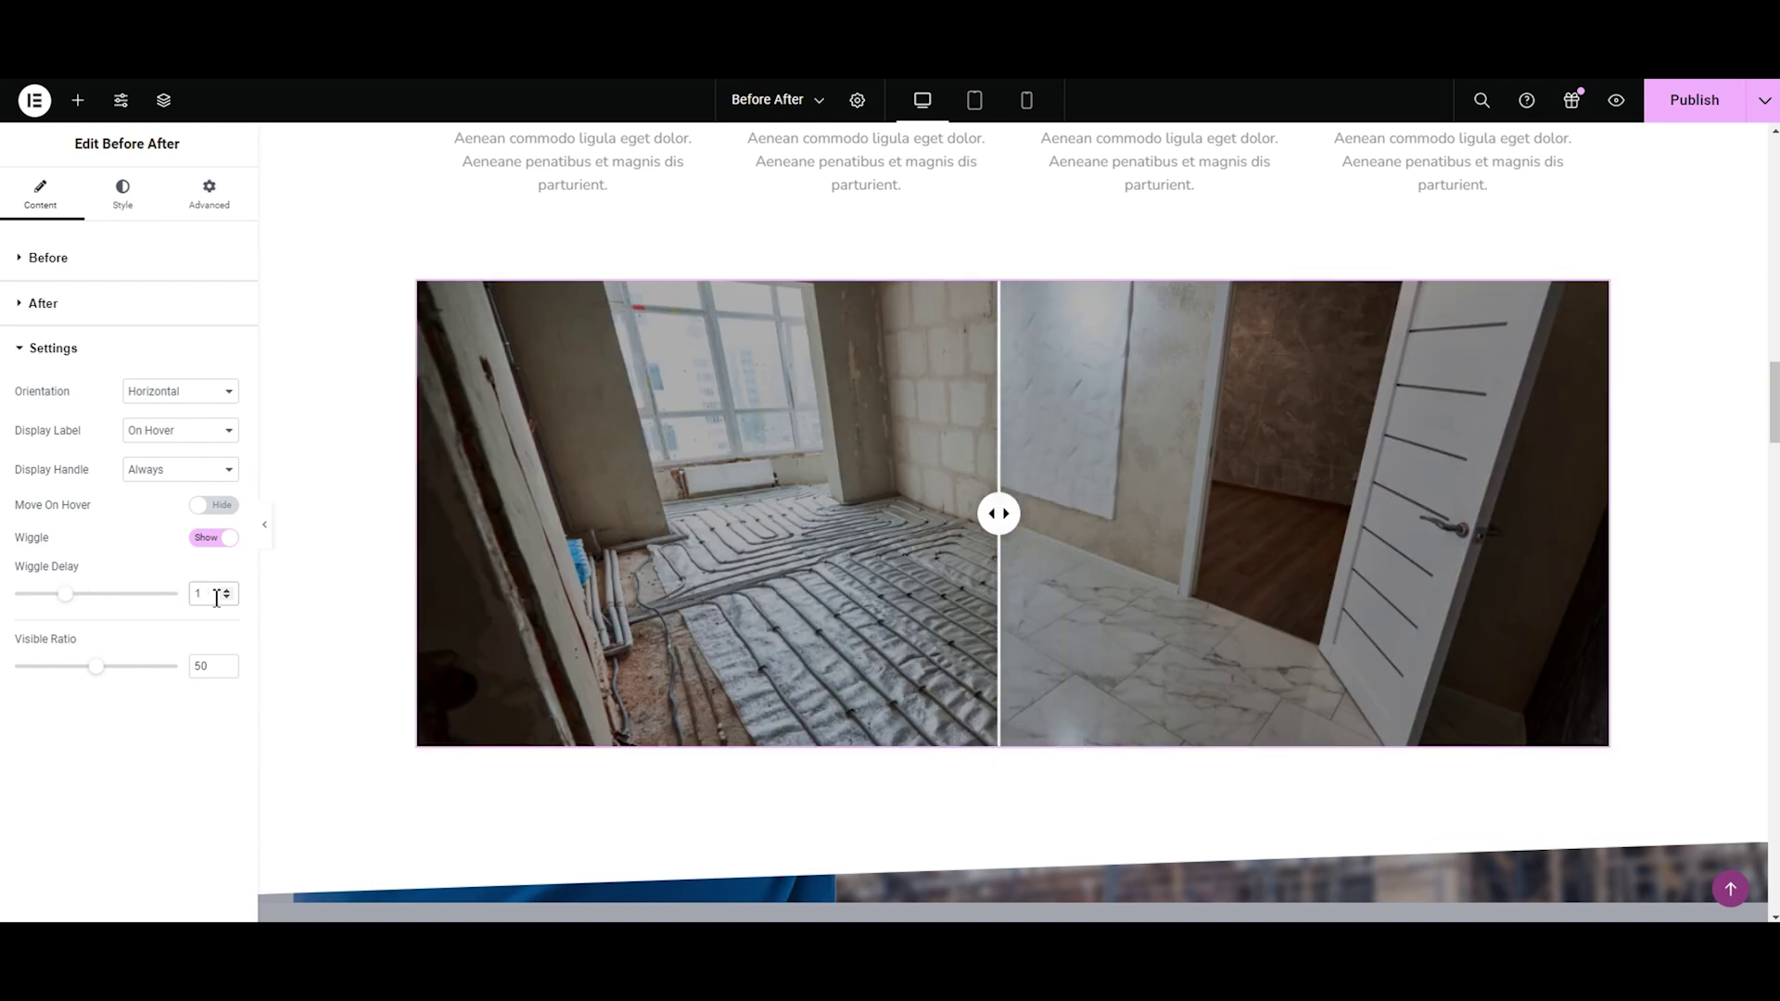
{"action": "key", "text": "BackSpace"}
{"action": "type", "text": "2.5"}
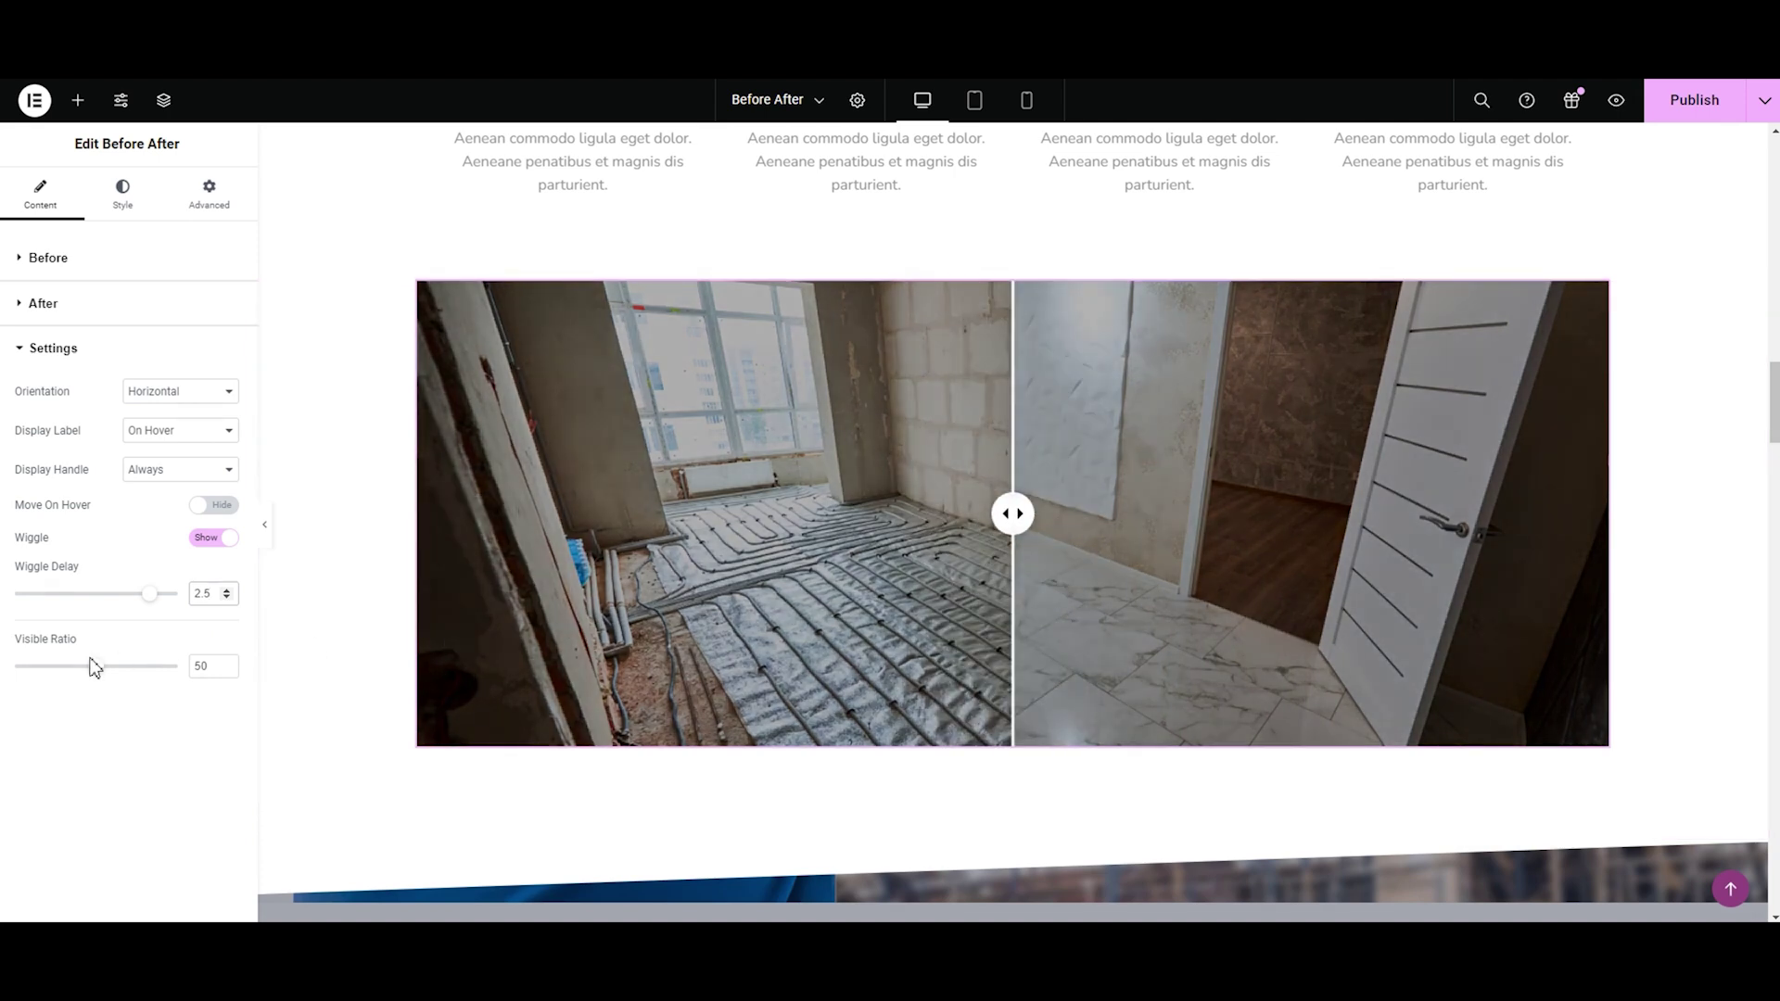
Step: Test Visible Ratio values 85, 10 and 20, reset it to 50, and fold Settings
{"action": "left_click_drag", "start_coordinate": [96, 666], "coordinate": [152, 668]}
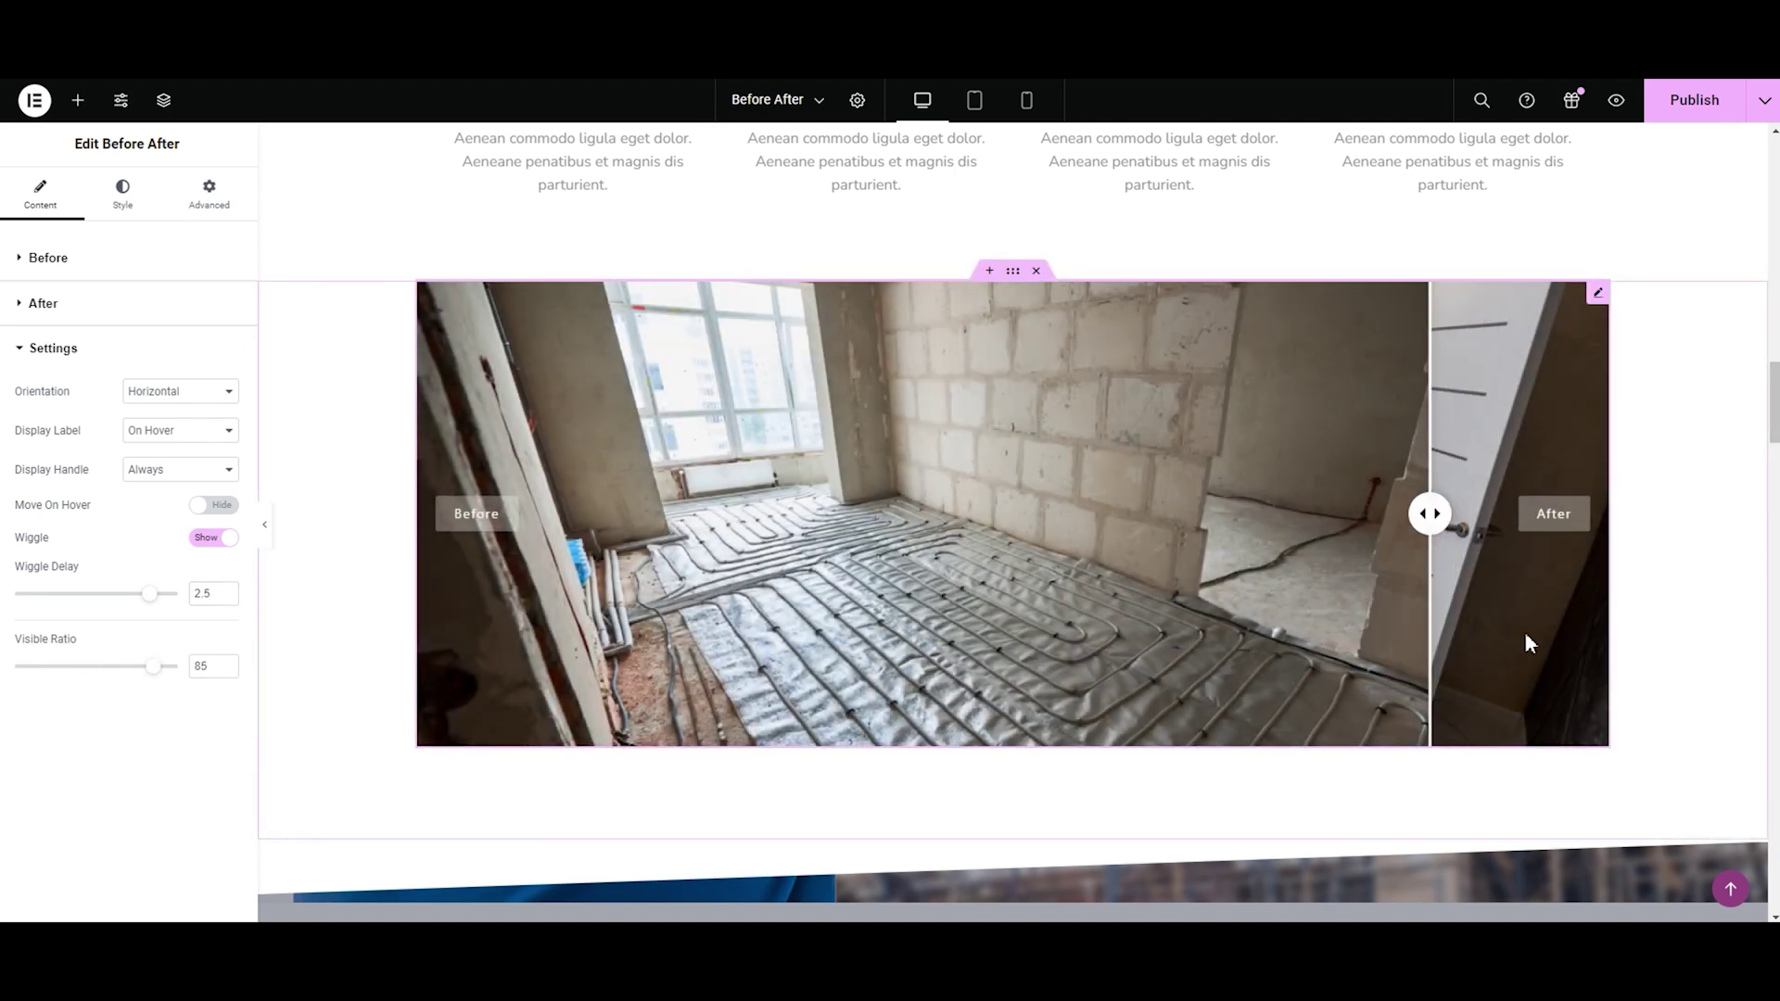
{"action": "left_click_drag", "start_coordinate": [1430, 515], "coordinate": [1495, 553]}
{"action": "left_click_drag", "start_coordinate": [153, 665], "coordinate": [32, 669]}
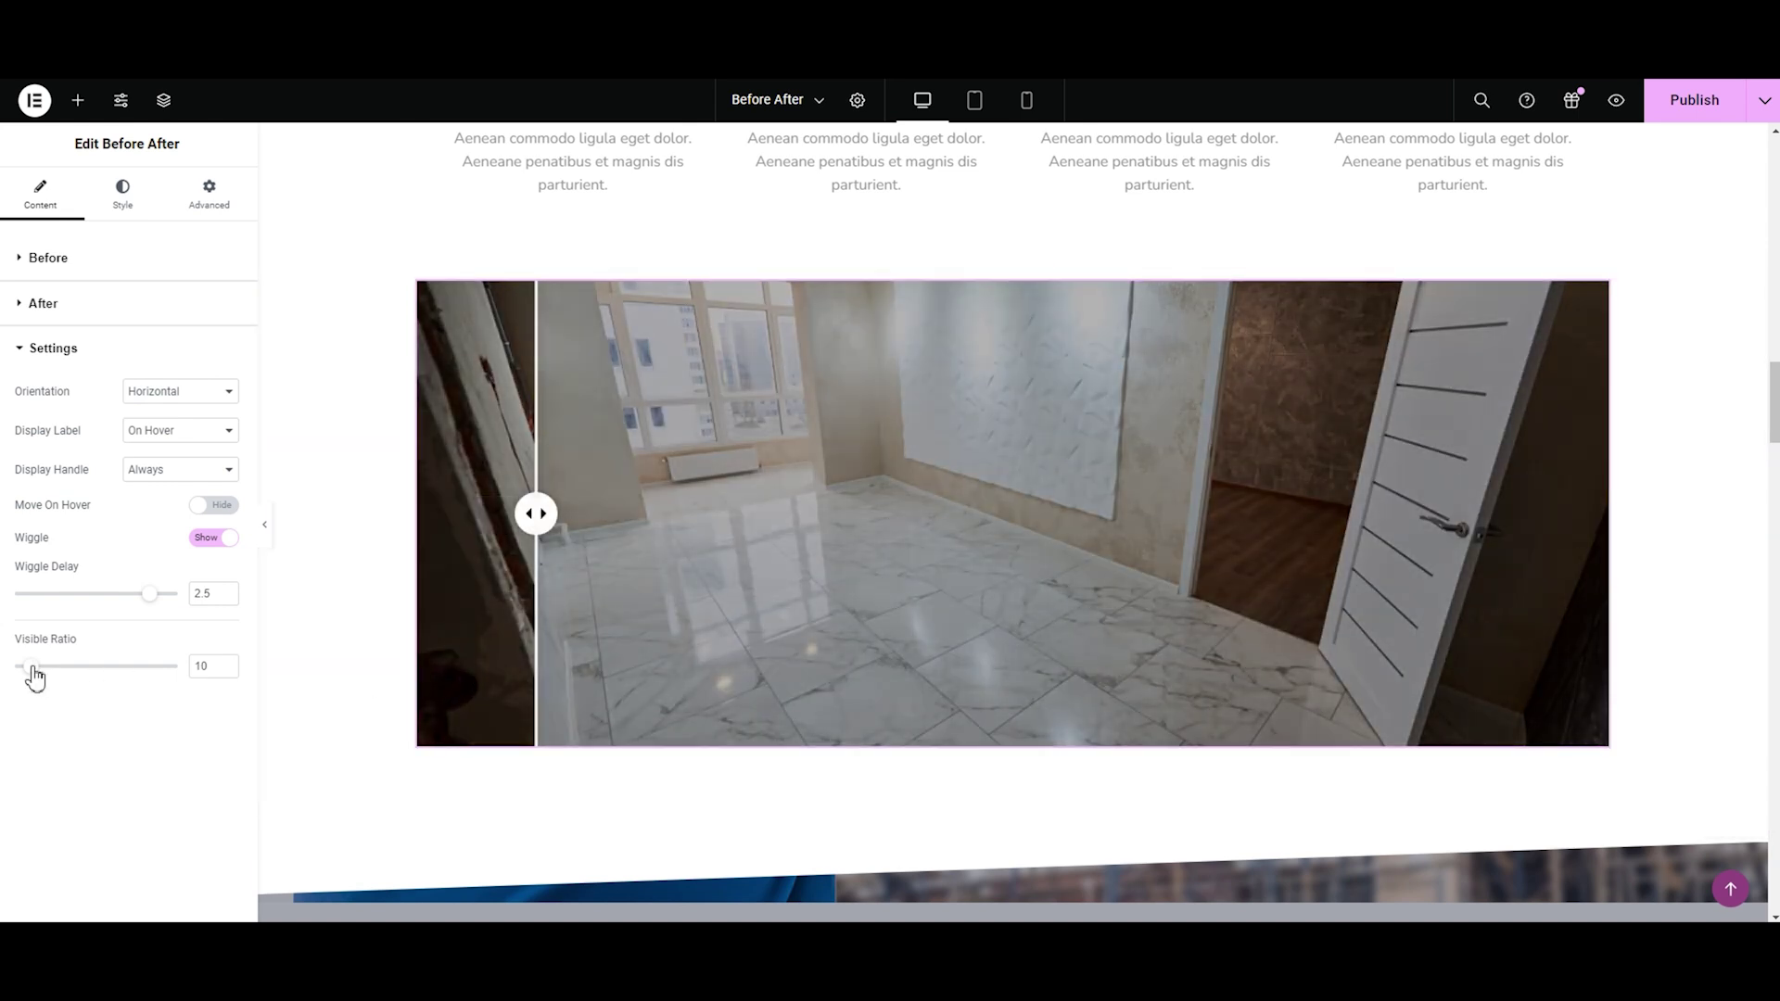
{"action": "left_click_drag", "start_coordinate": [32, 668], "coordinate": [48, 669]}
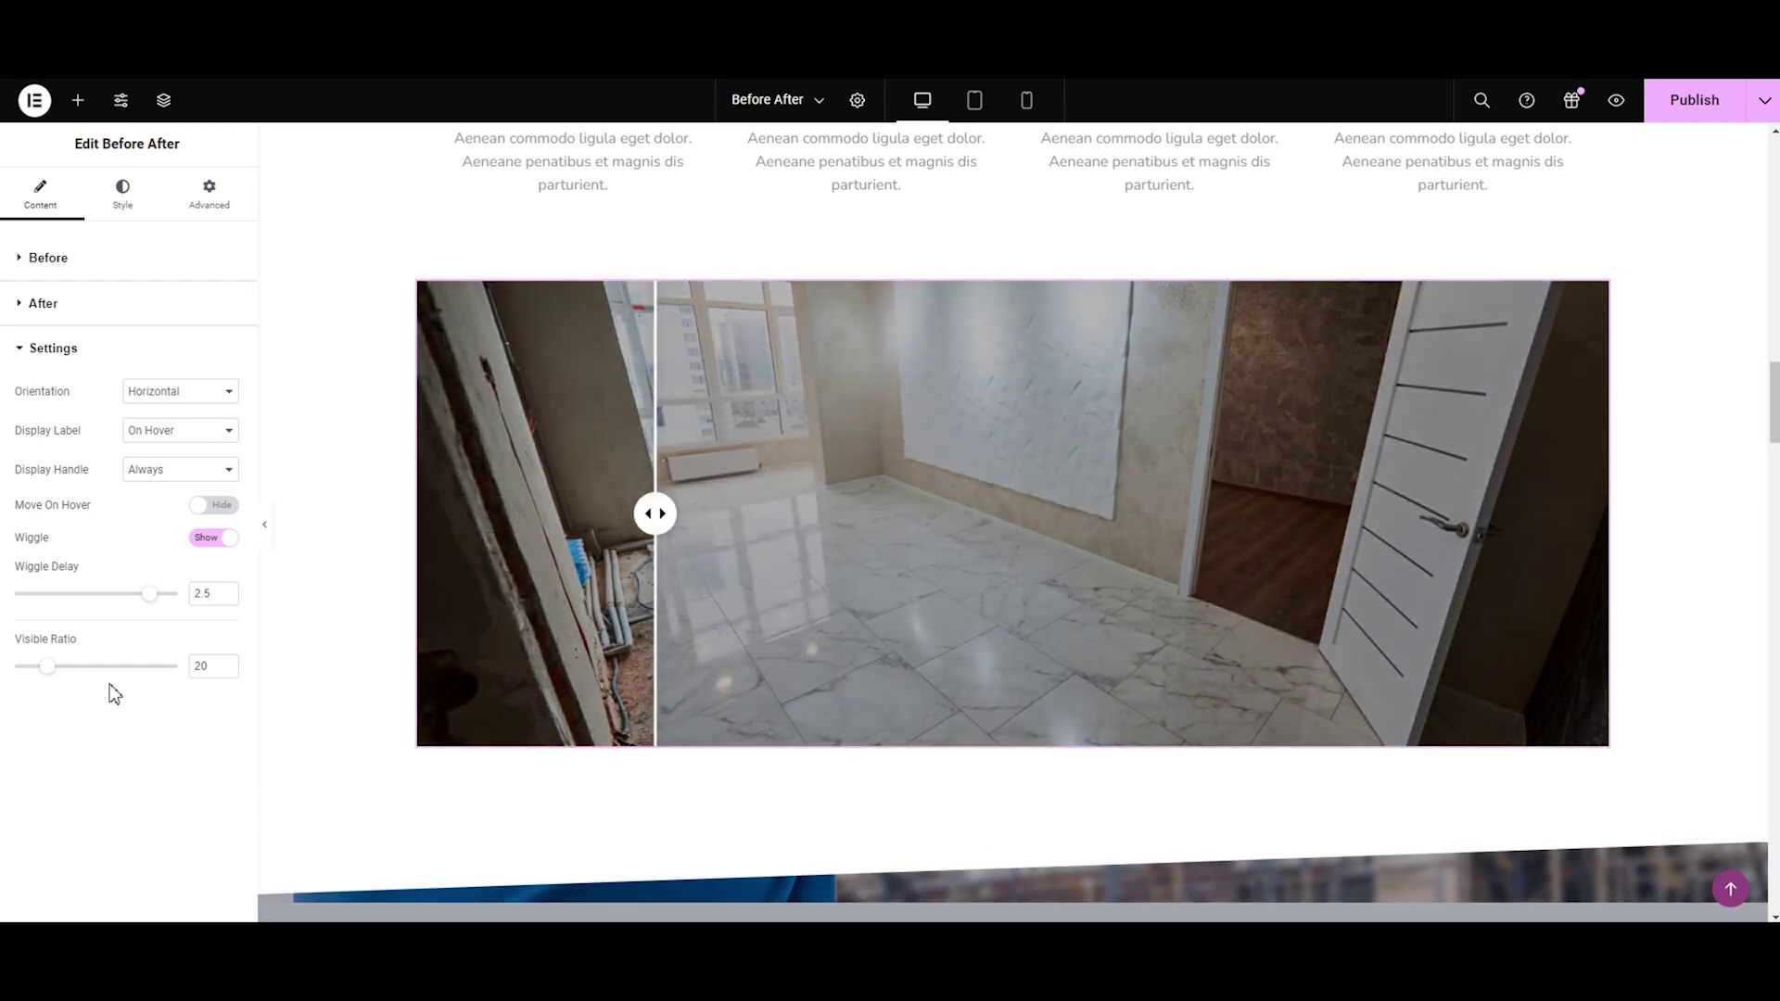
{"action": "left_click_drag", "start_coordinate": [46, 667], "coordinate": [97, 667]}
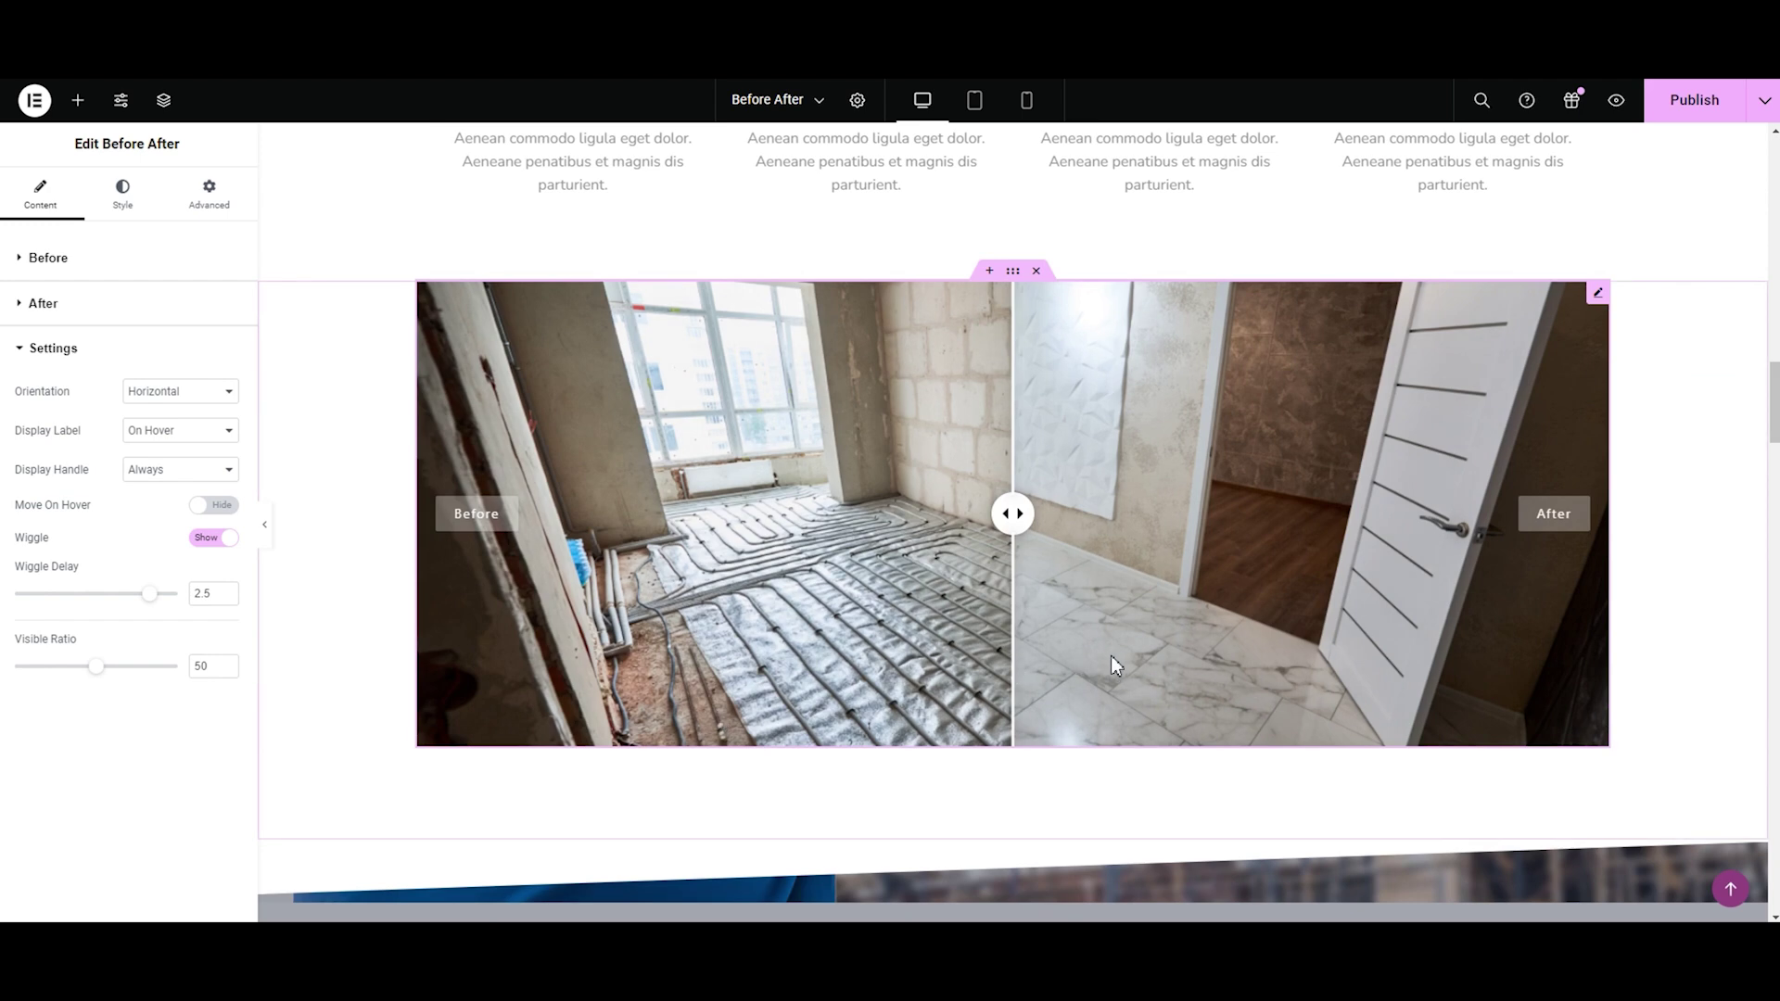
{"action": "left_click", "coordinate": [21, 356]}
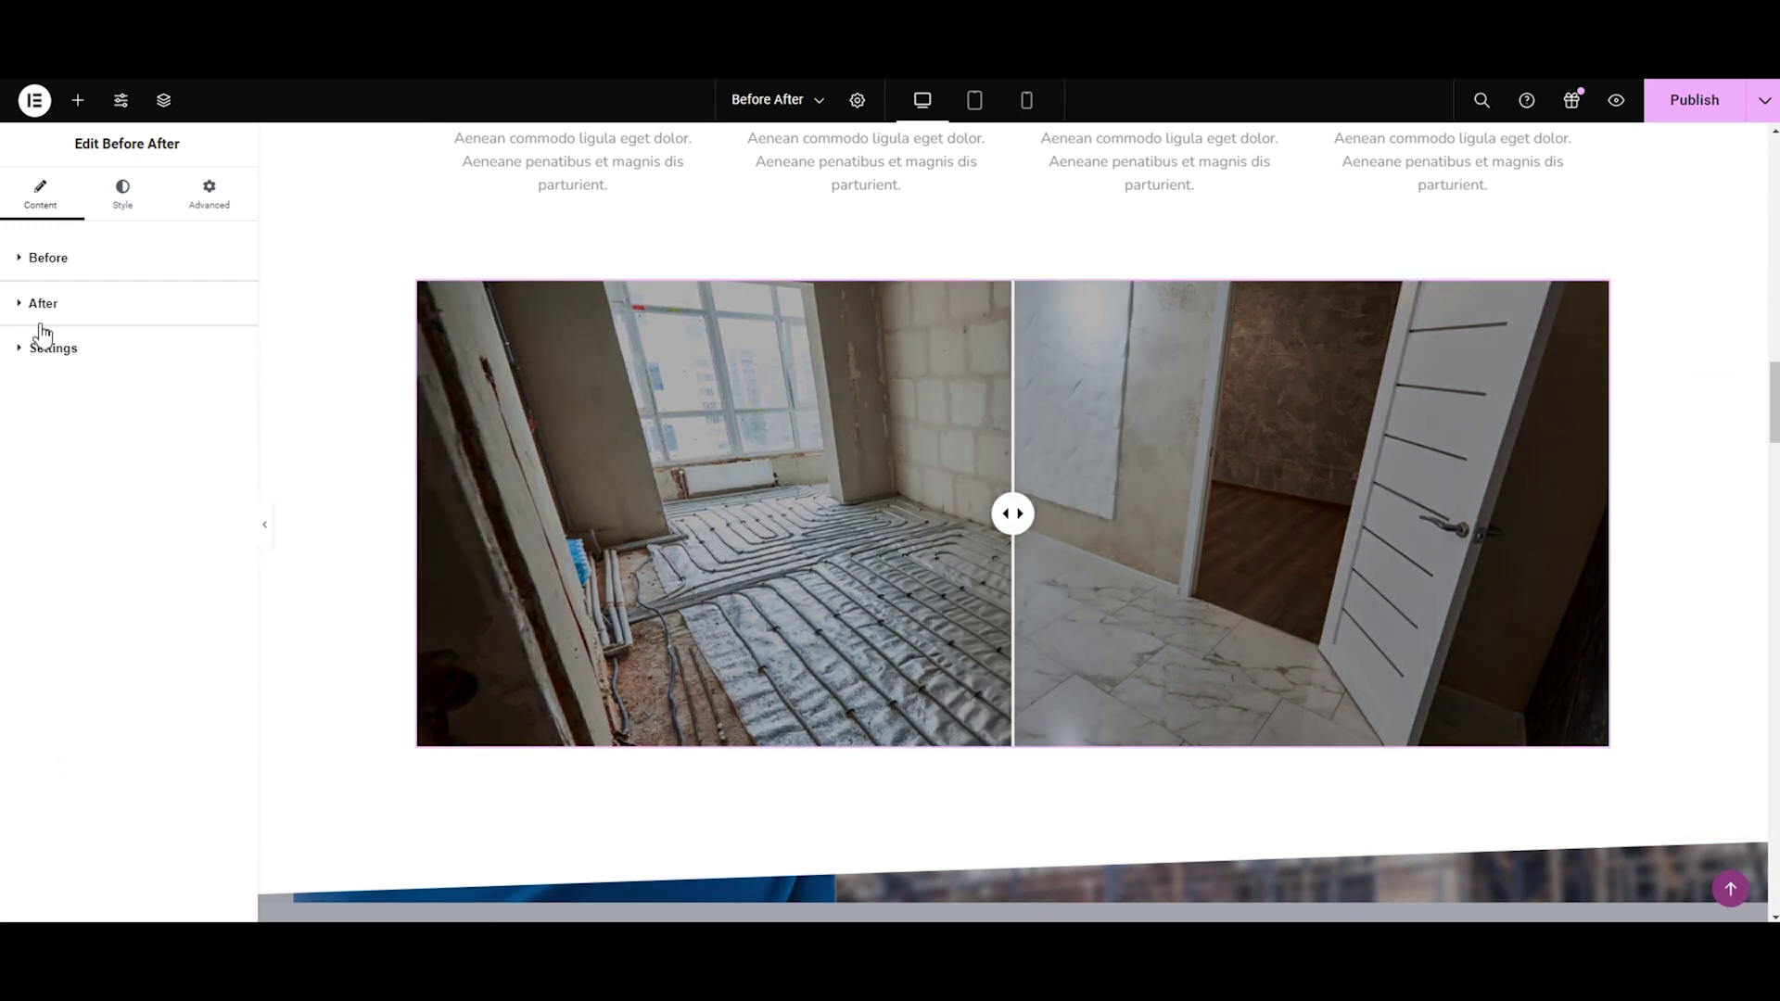
Step: Set the comparison's General Height to 80 in the Style tab
{"action": "left_click", "coordinate": [126, 199]}
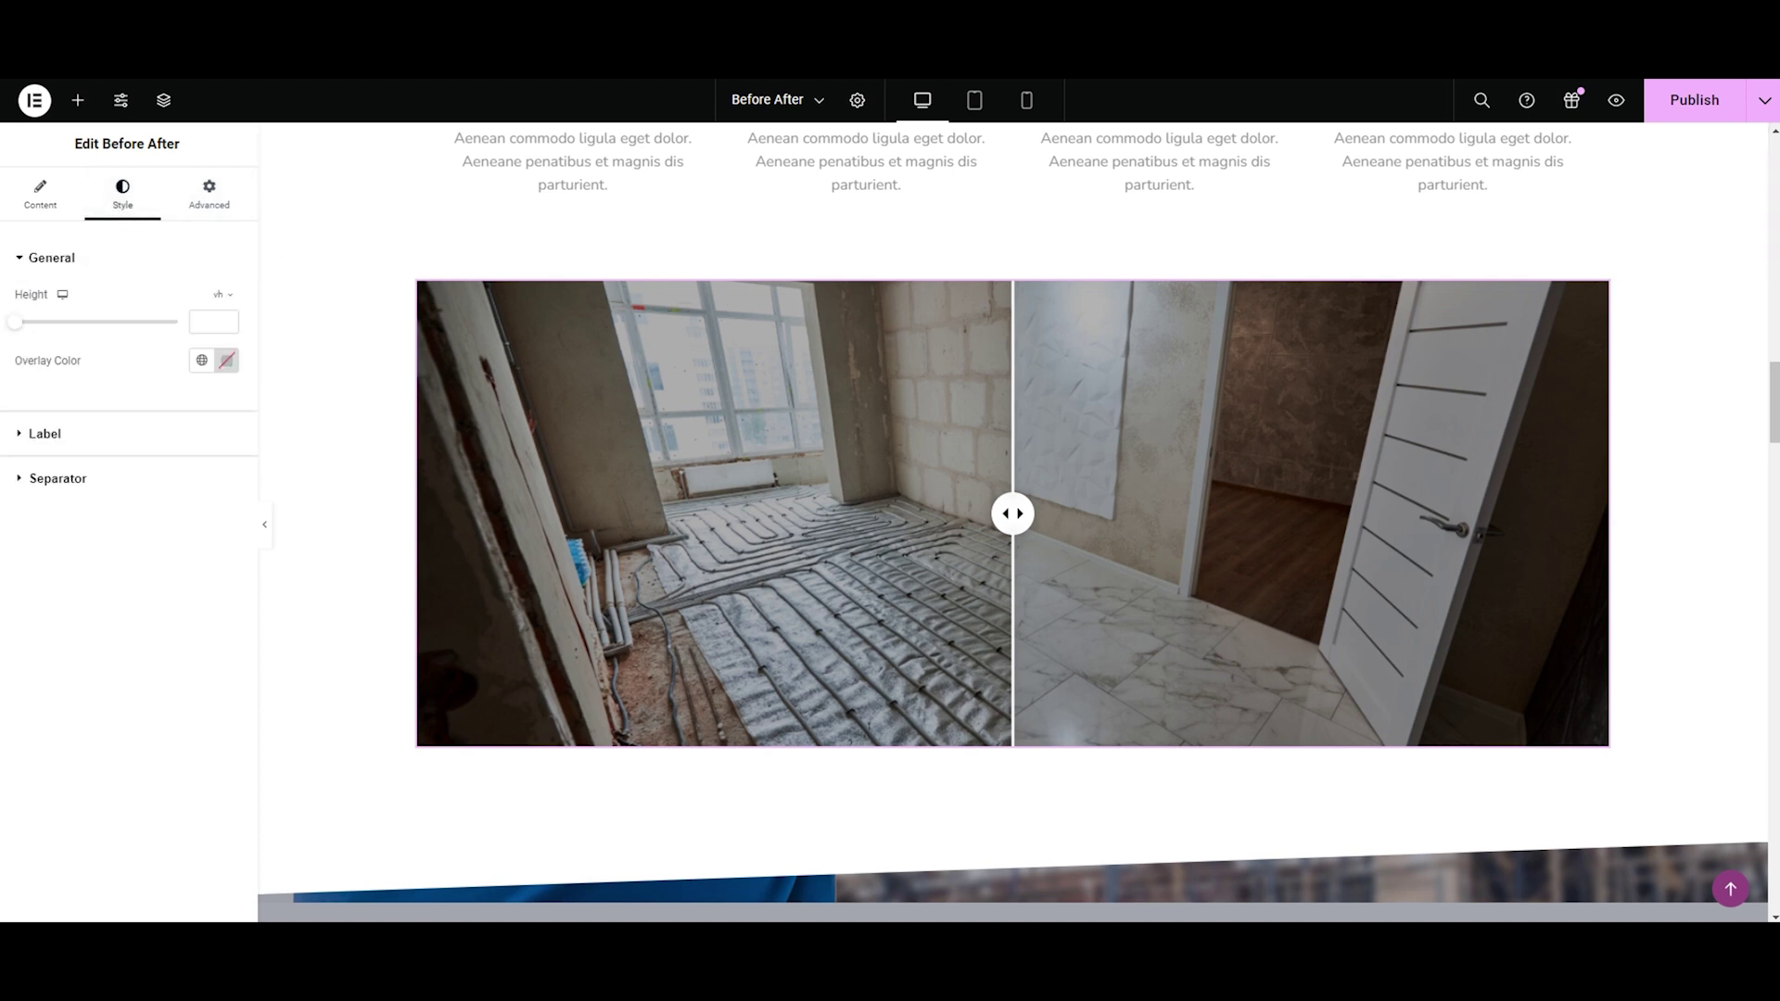
{"action": "left_click", "coordinate": [38, 268]}
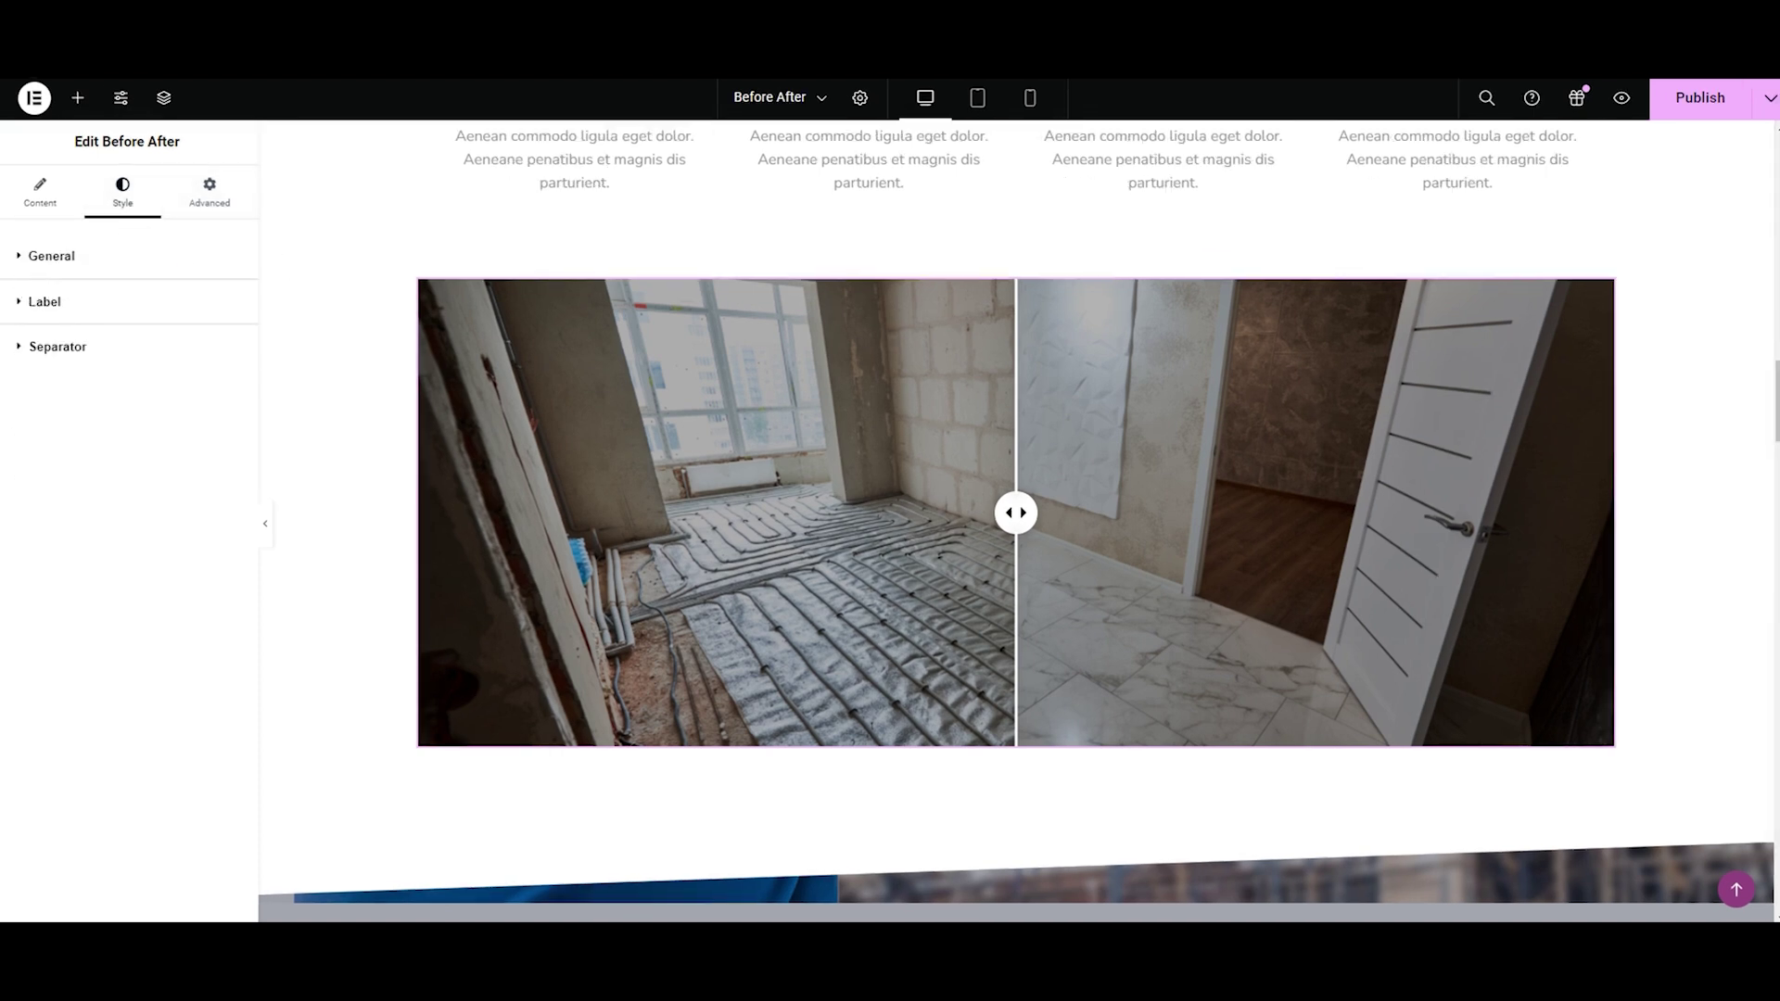
{"action": "left_click", "coordinate": [40, 271]}
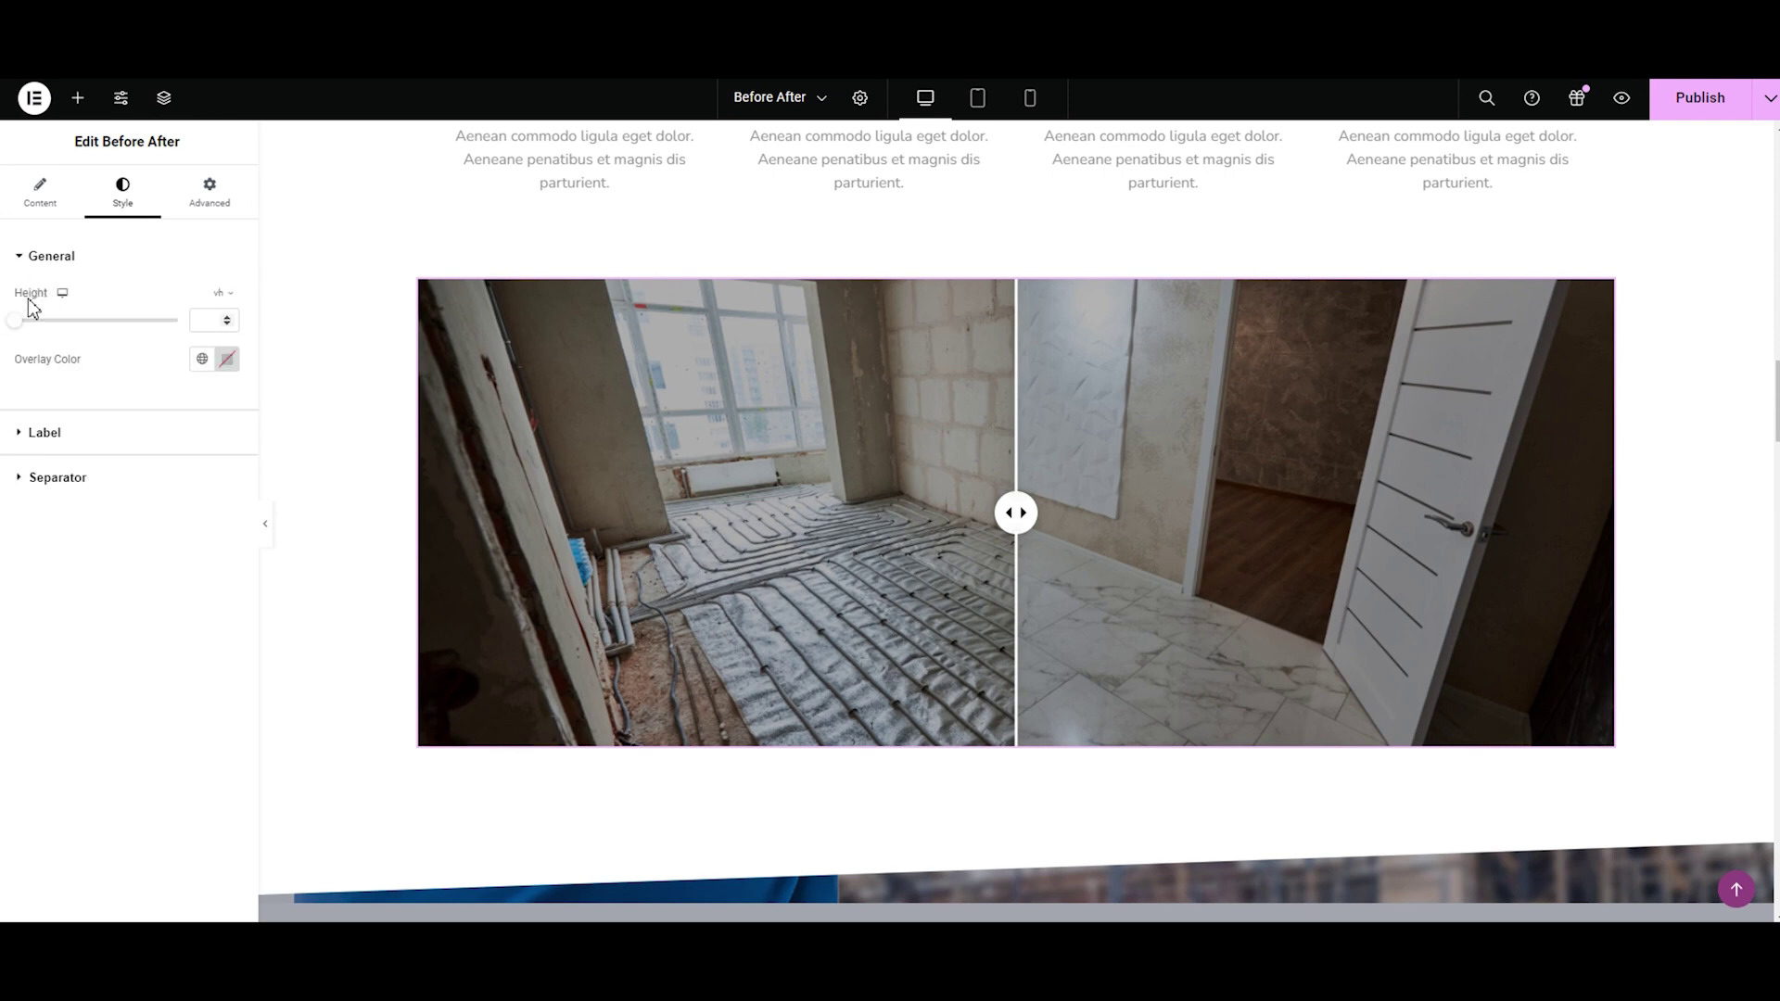
{"action": "left_click_drag", "start_coordinate": [18, 326], "coordinate": [52, 341]}
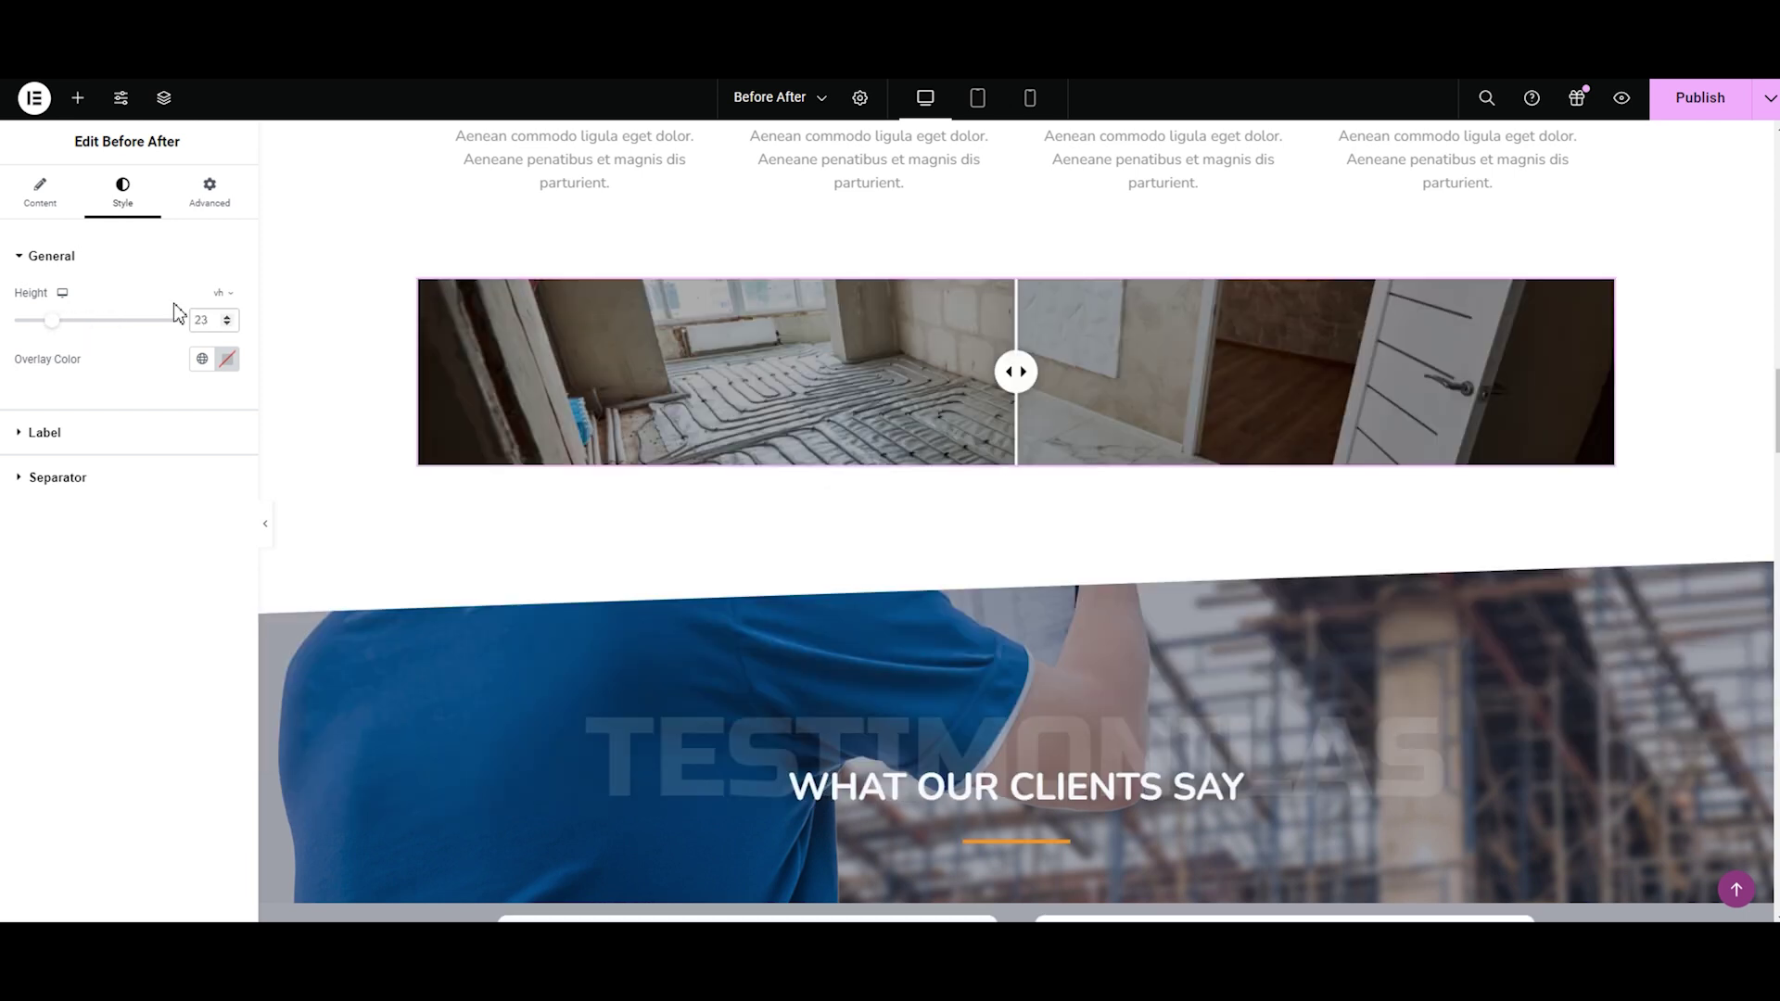
{"action": "key", "text": "BackSpace"}
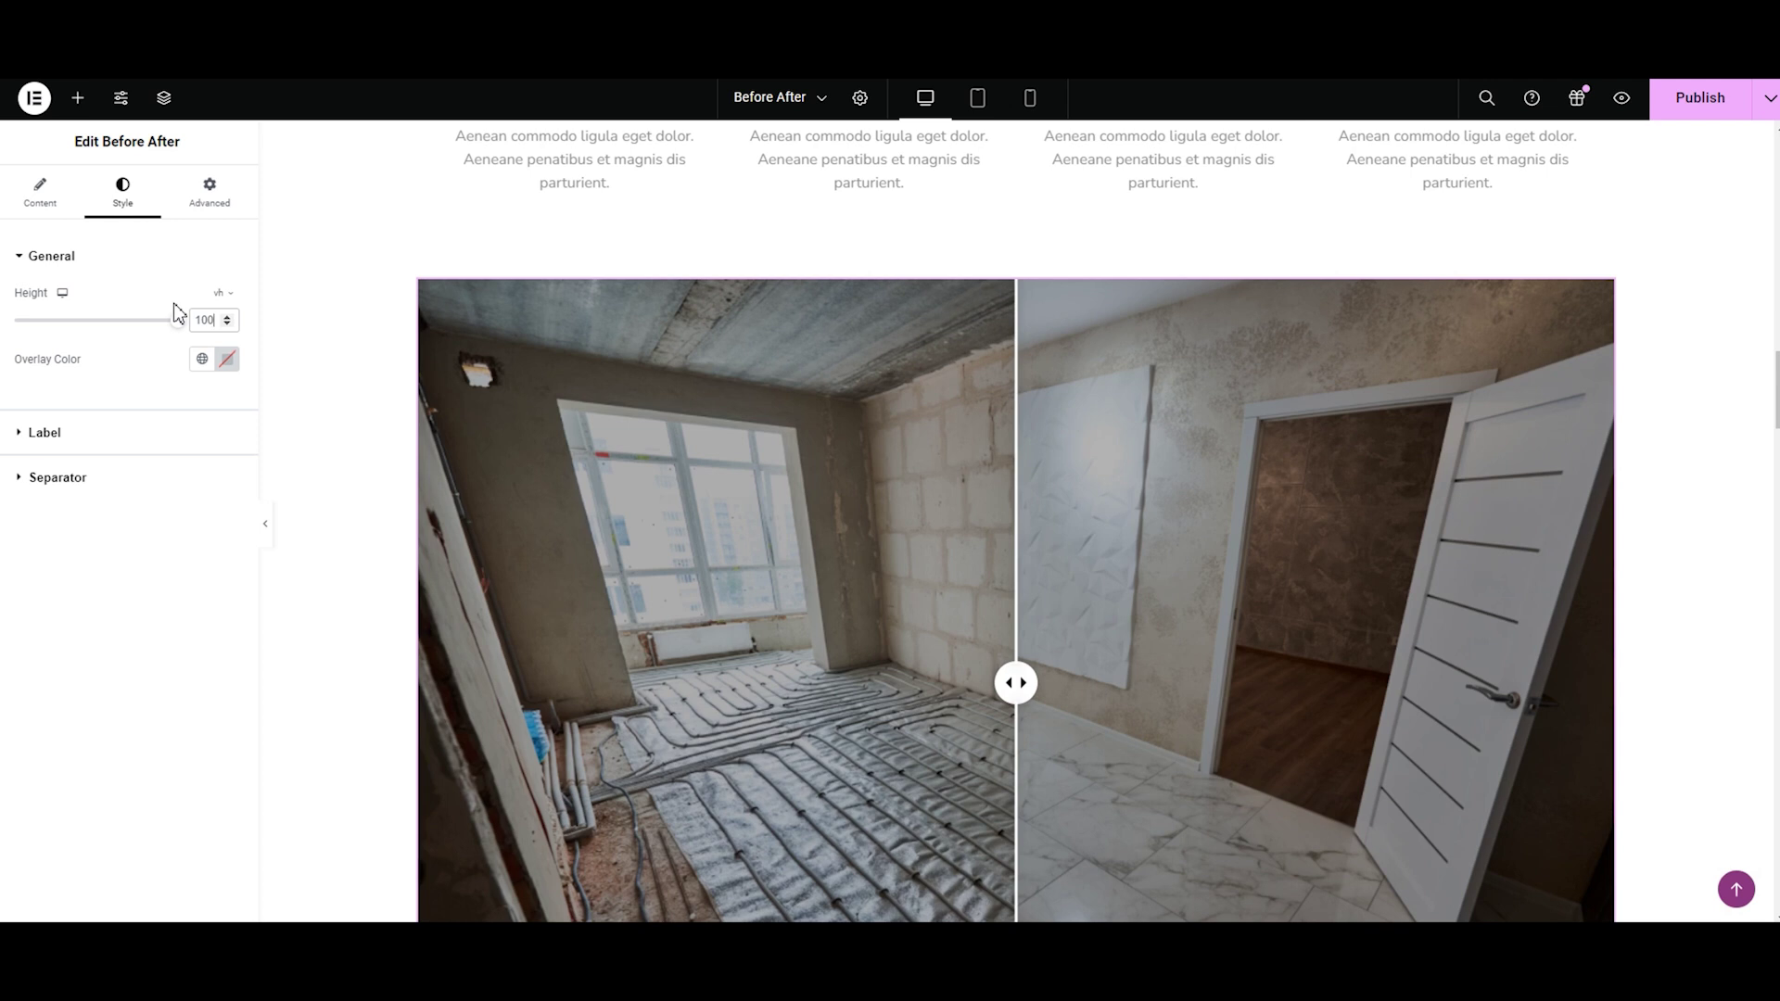
{"action": "key", "text": "BackSpace"}
{"action": "key", "text": "BackSpace"}
{"action": "type", "text": "90"}
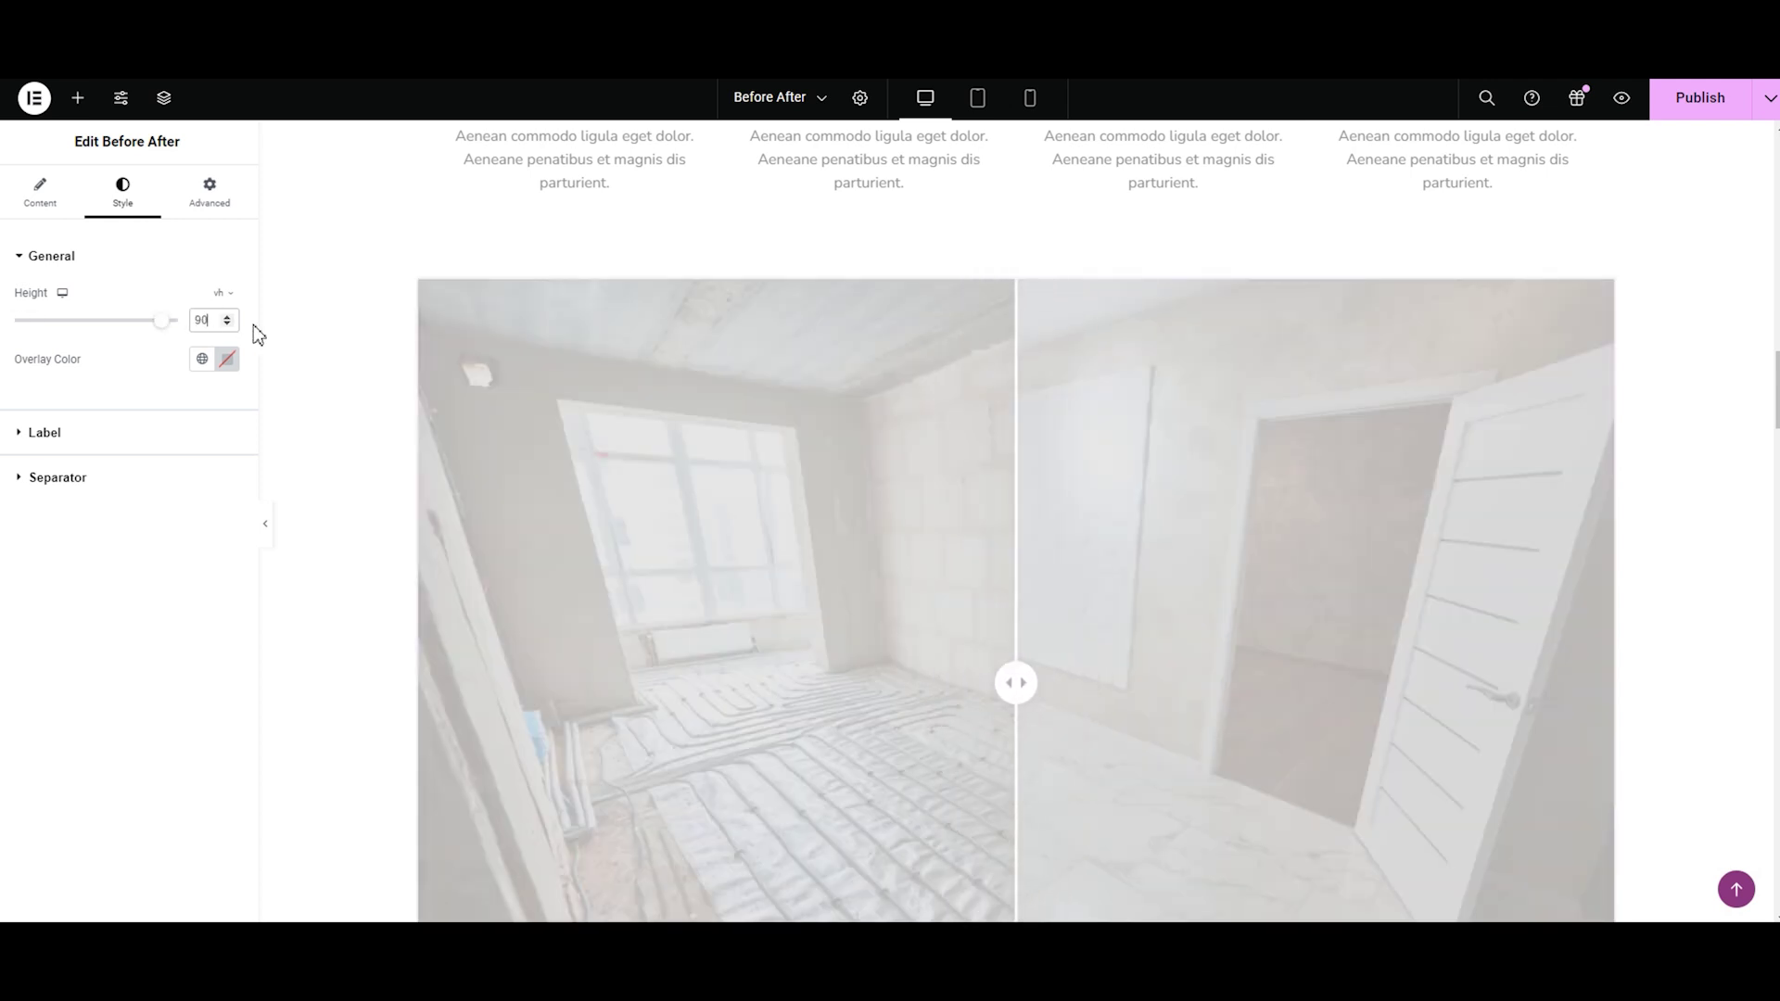
{"action": "key", "text": "BackSpace"}
{"action": "key", "text": "BackSpace"}
{"action": "type", "text": "80"}
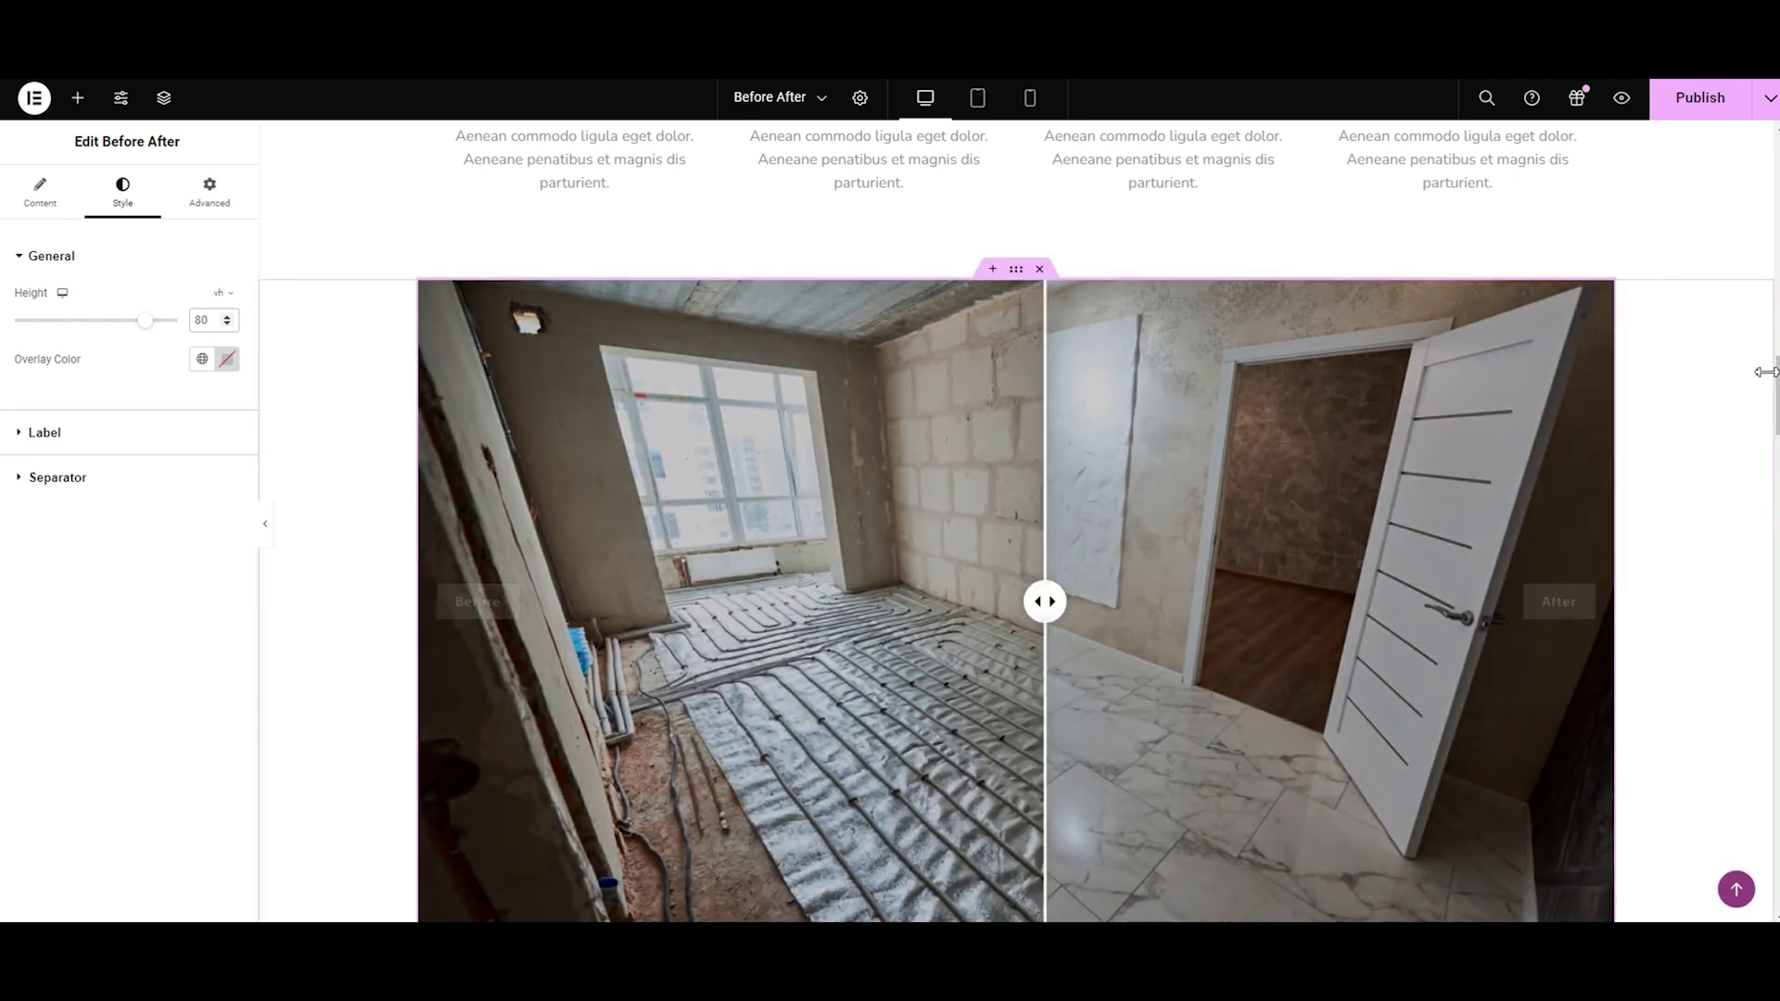
{"action": "scroll", "coordinate": [987, 253], "scroll_direction": "down", "scroll_amount": 1}
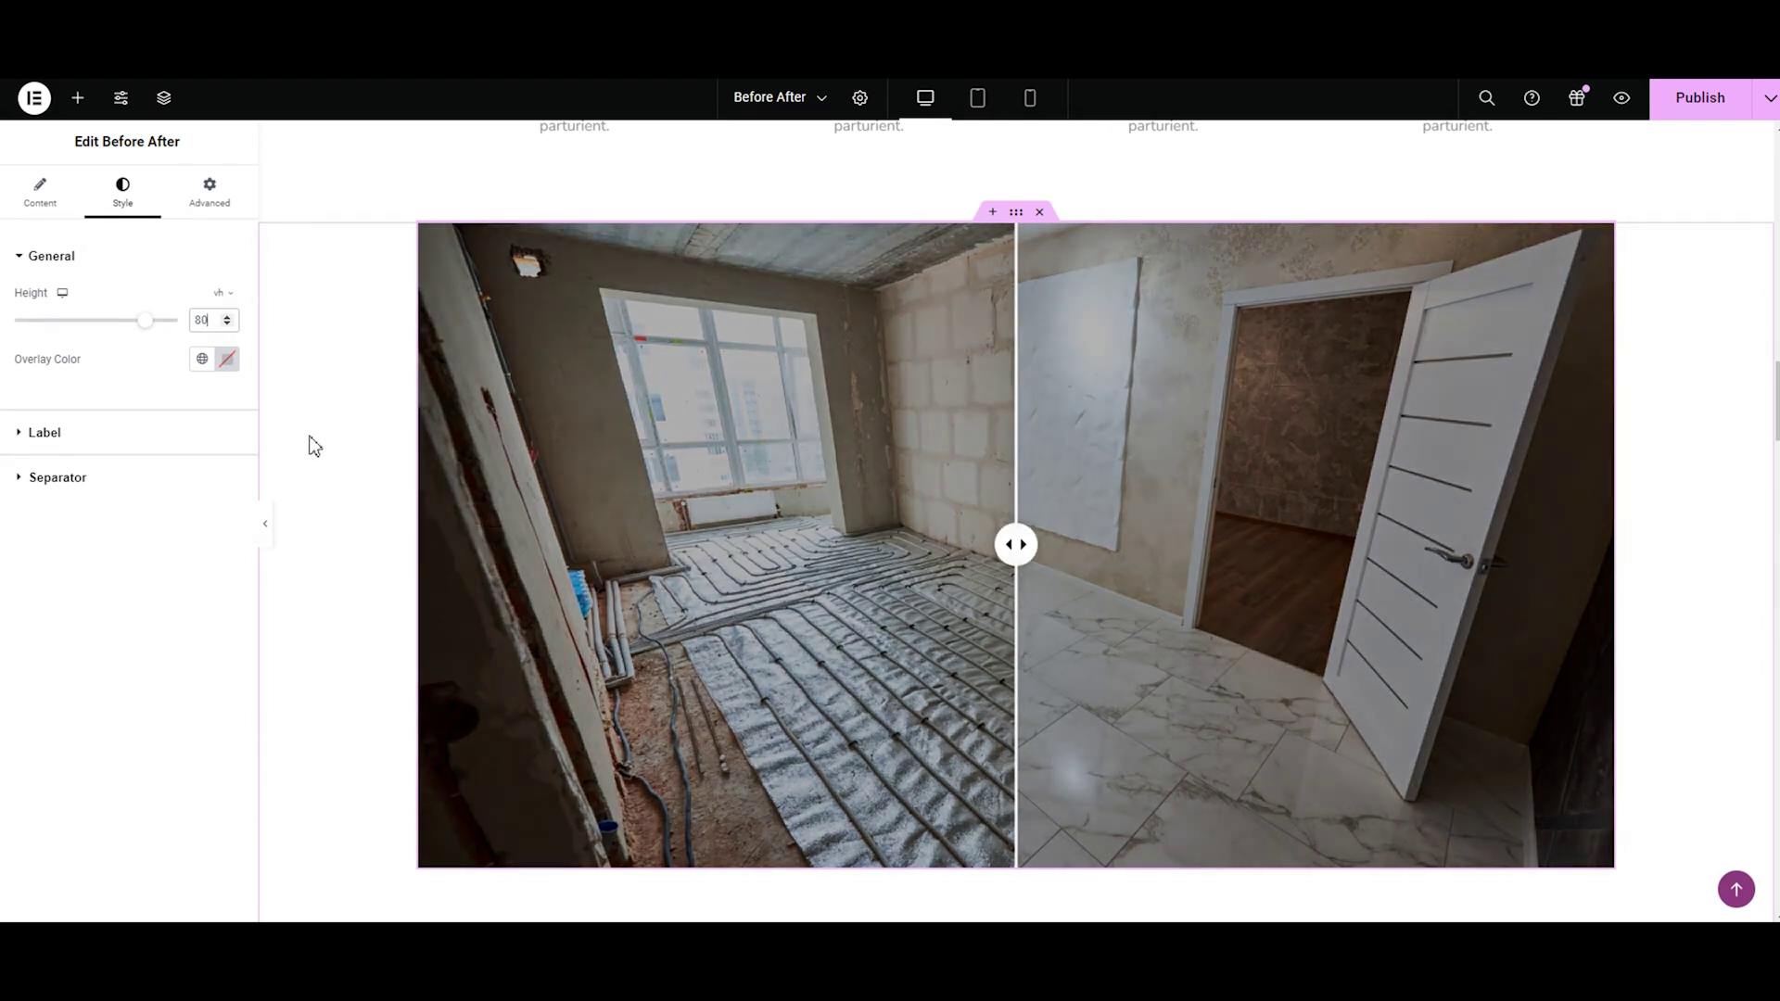
Step: Give both room photos a translucent near-black Overlay Color of #0201014A
{"action": "left_click", "coordinate": [225, 363]}
{"action": "mouse_move", "coordinate": [208, 544]}
{"action": "left_mouse_down"}
{"action": "mouse_move", "coordinate": [191, 517]}
{"action": "mouse_move", "coordinate": [182, 555]}
{"action": "mouse_move", "coordinate": [210, 575]}
{"action": "left_mouse_up"}
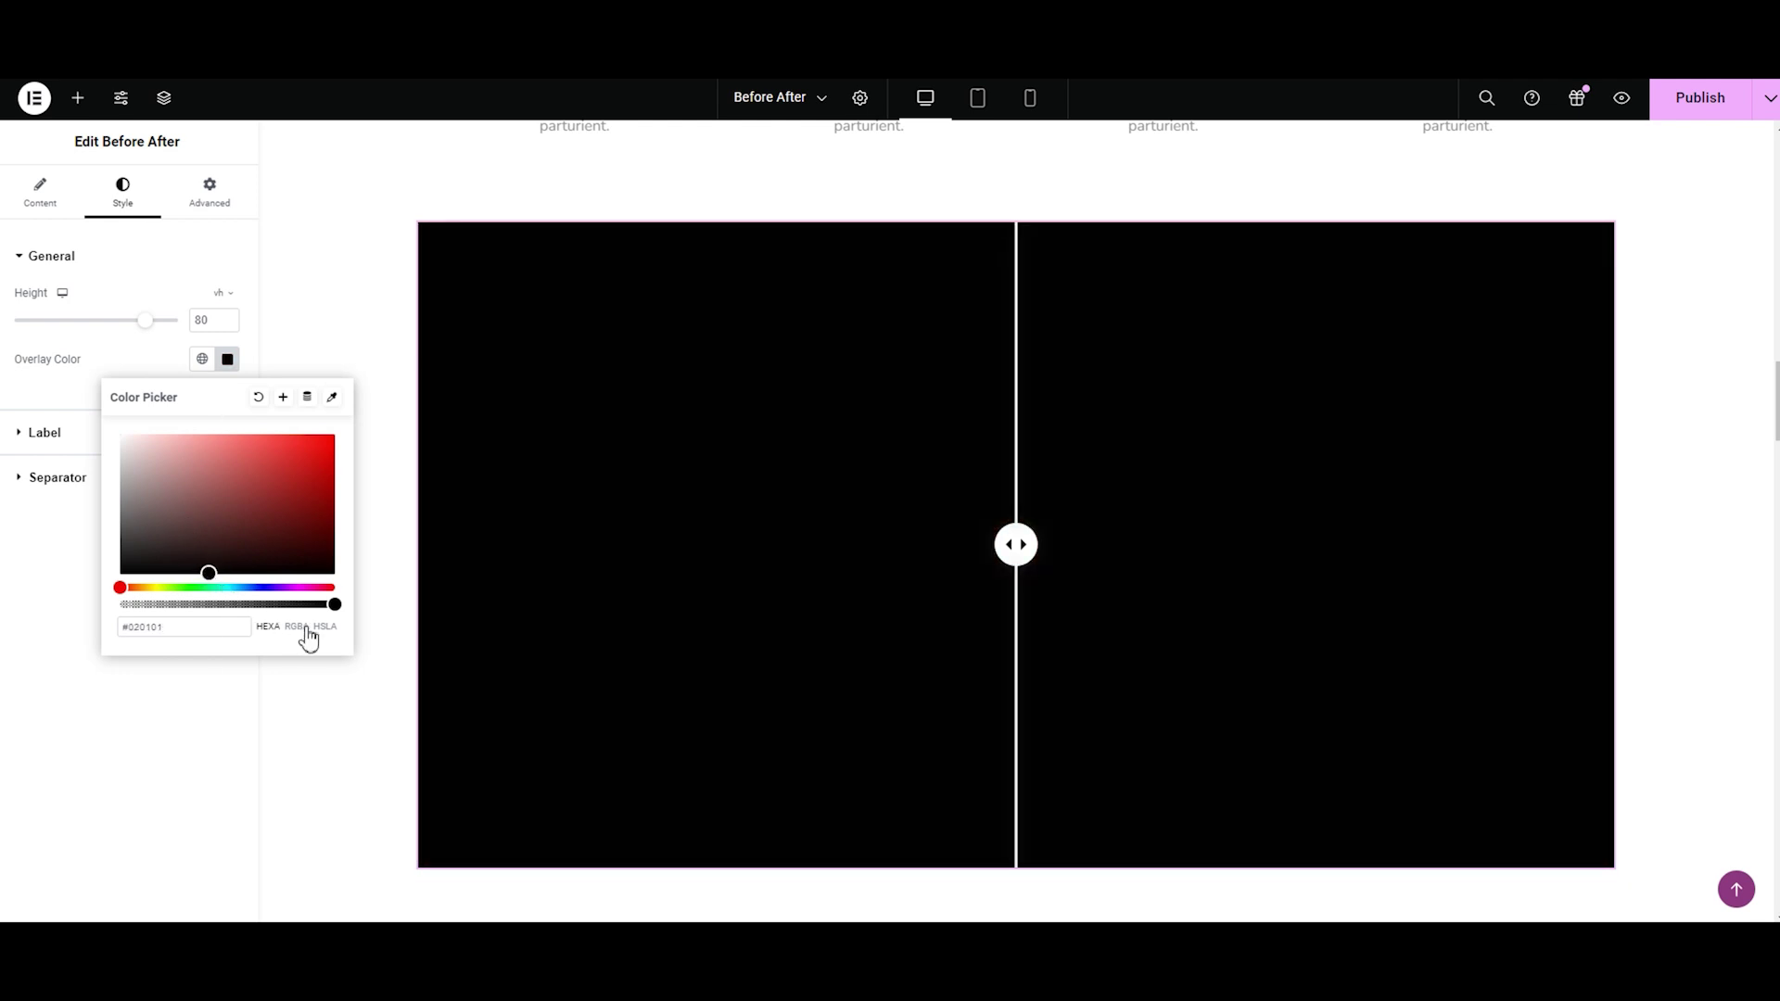
{"action": "left_click_drag", "start_coordinate": [335, 607], "coordinate": [190, 627]}
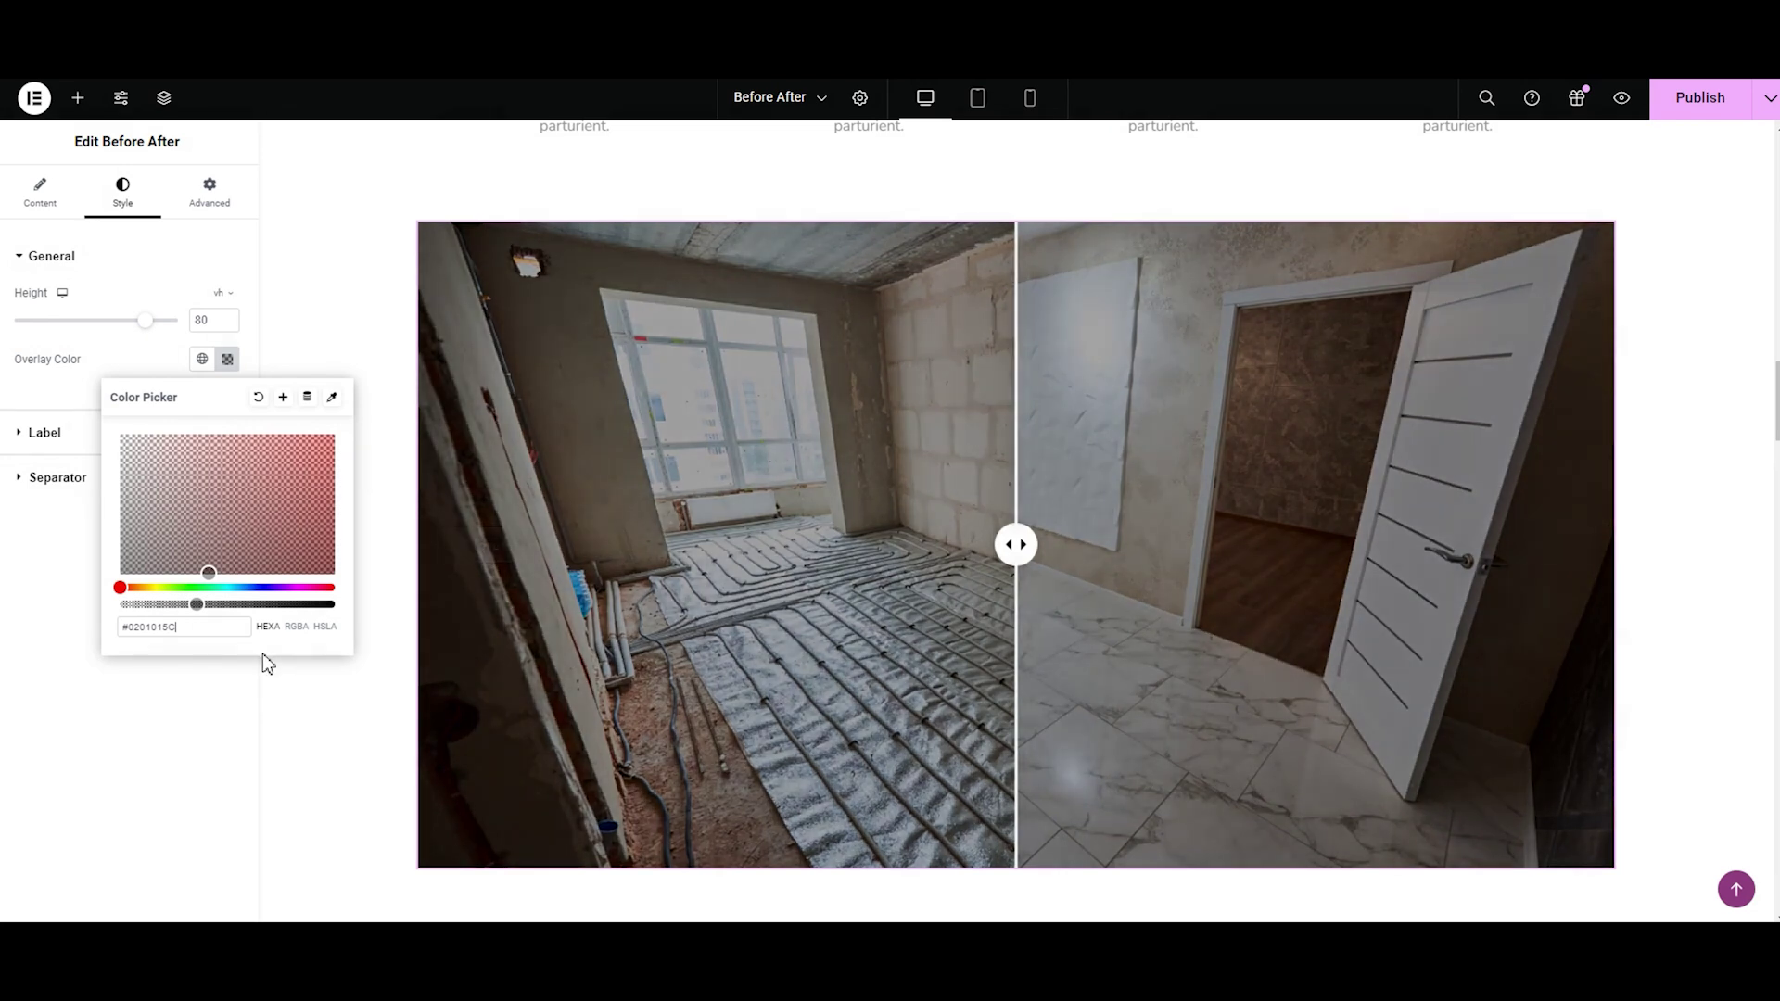
{"action": "left_click", "coordinate": [197, 603]}
{"action": "left_click", "coordinate": [185, 605]}
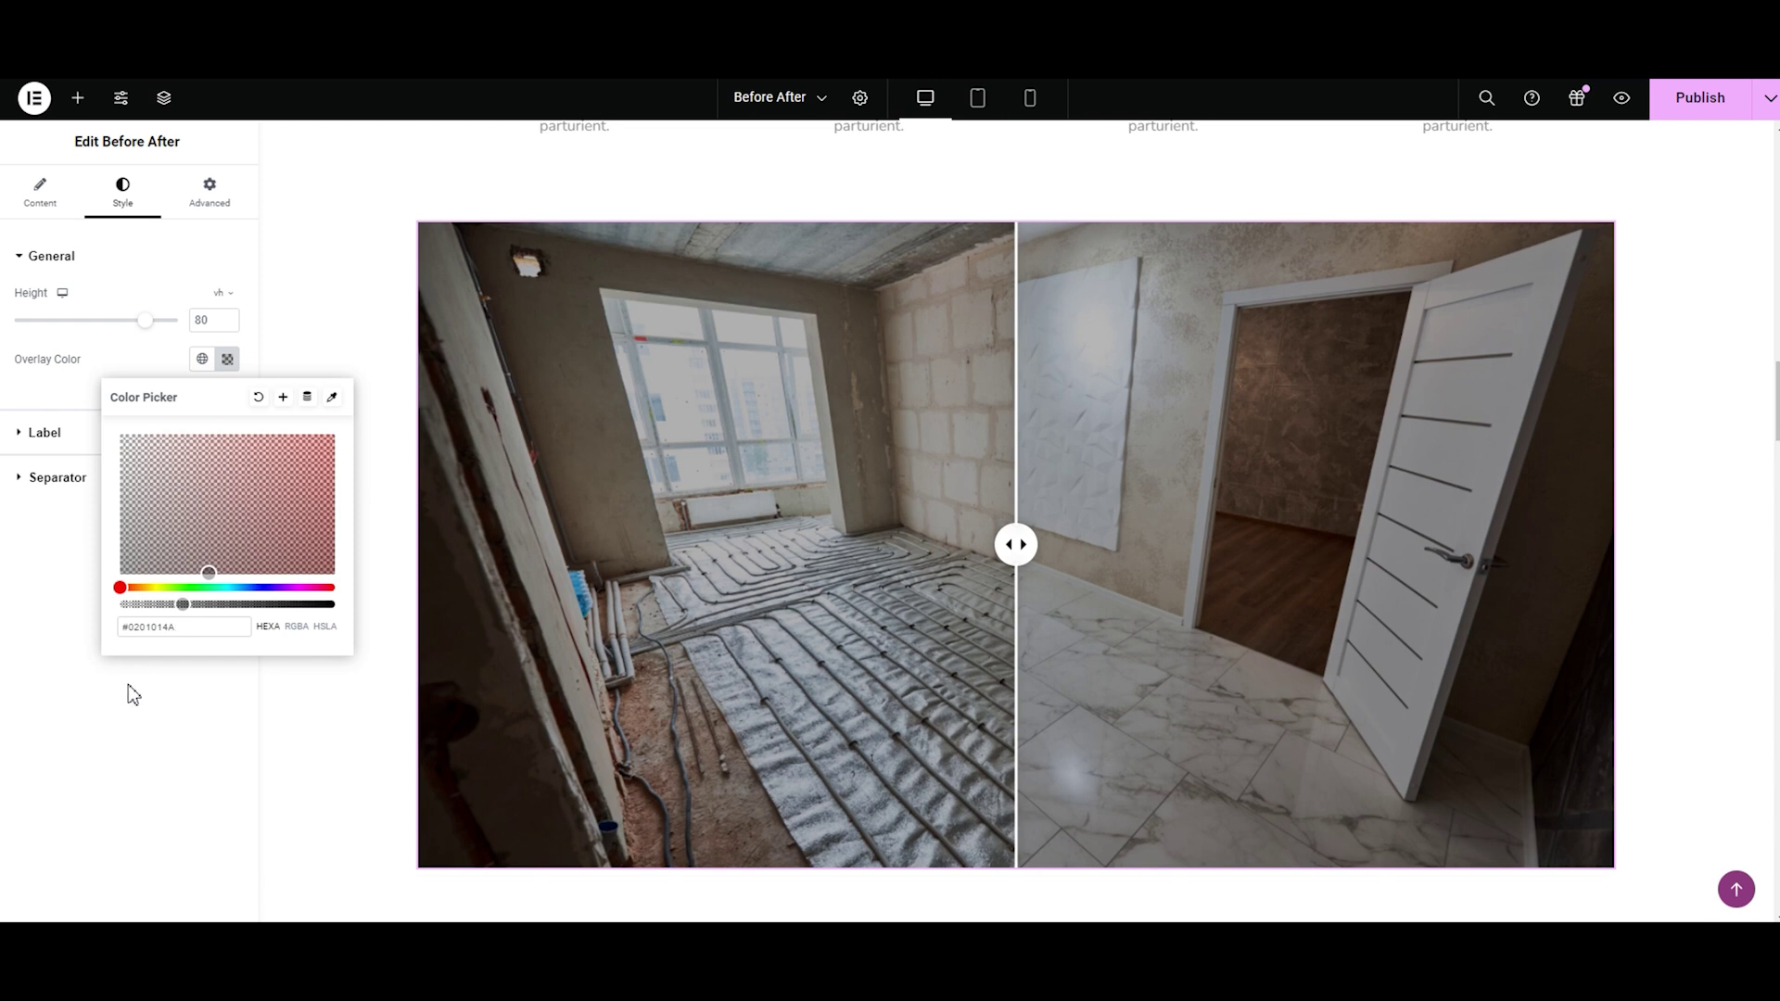
{"action": "left_click", "coordinate": [44, 604]}
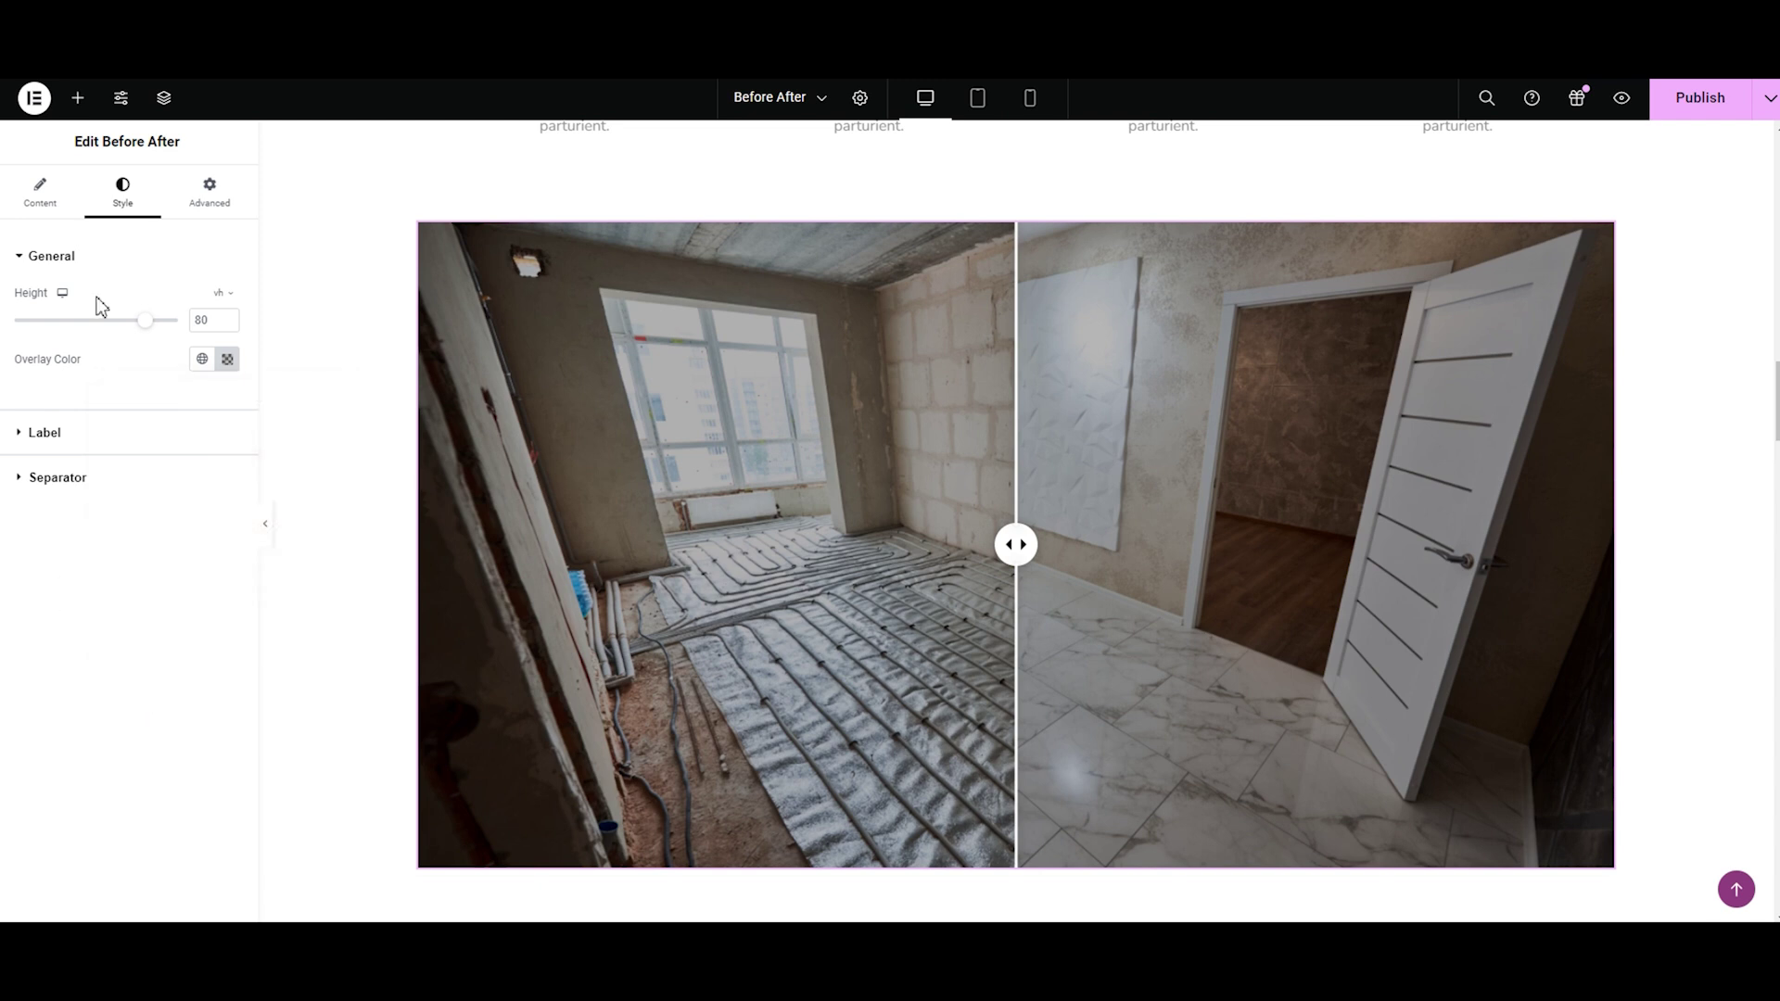
{"action": "left_click", "coordinate": [43, 263]}
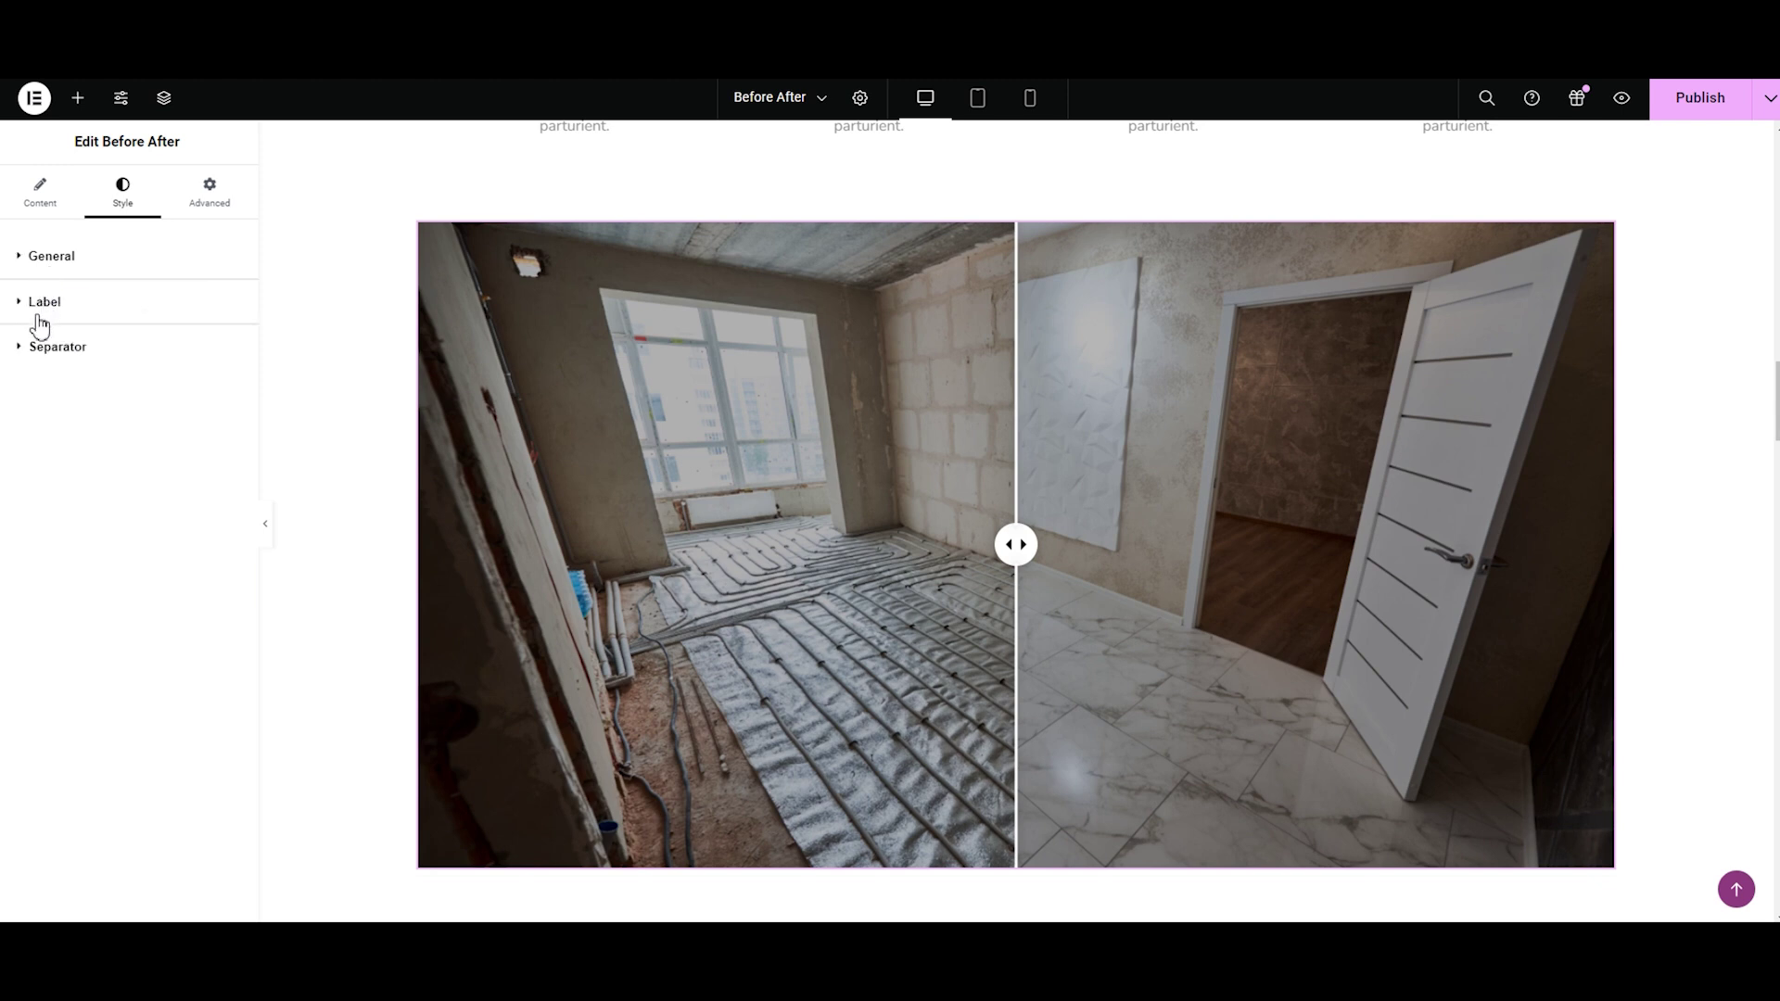
Step: Set the Display Label setting to Always so both labels always show
{"action": "left_click", "coordinate": [39, 316]}
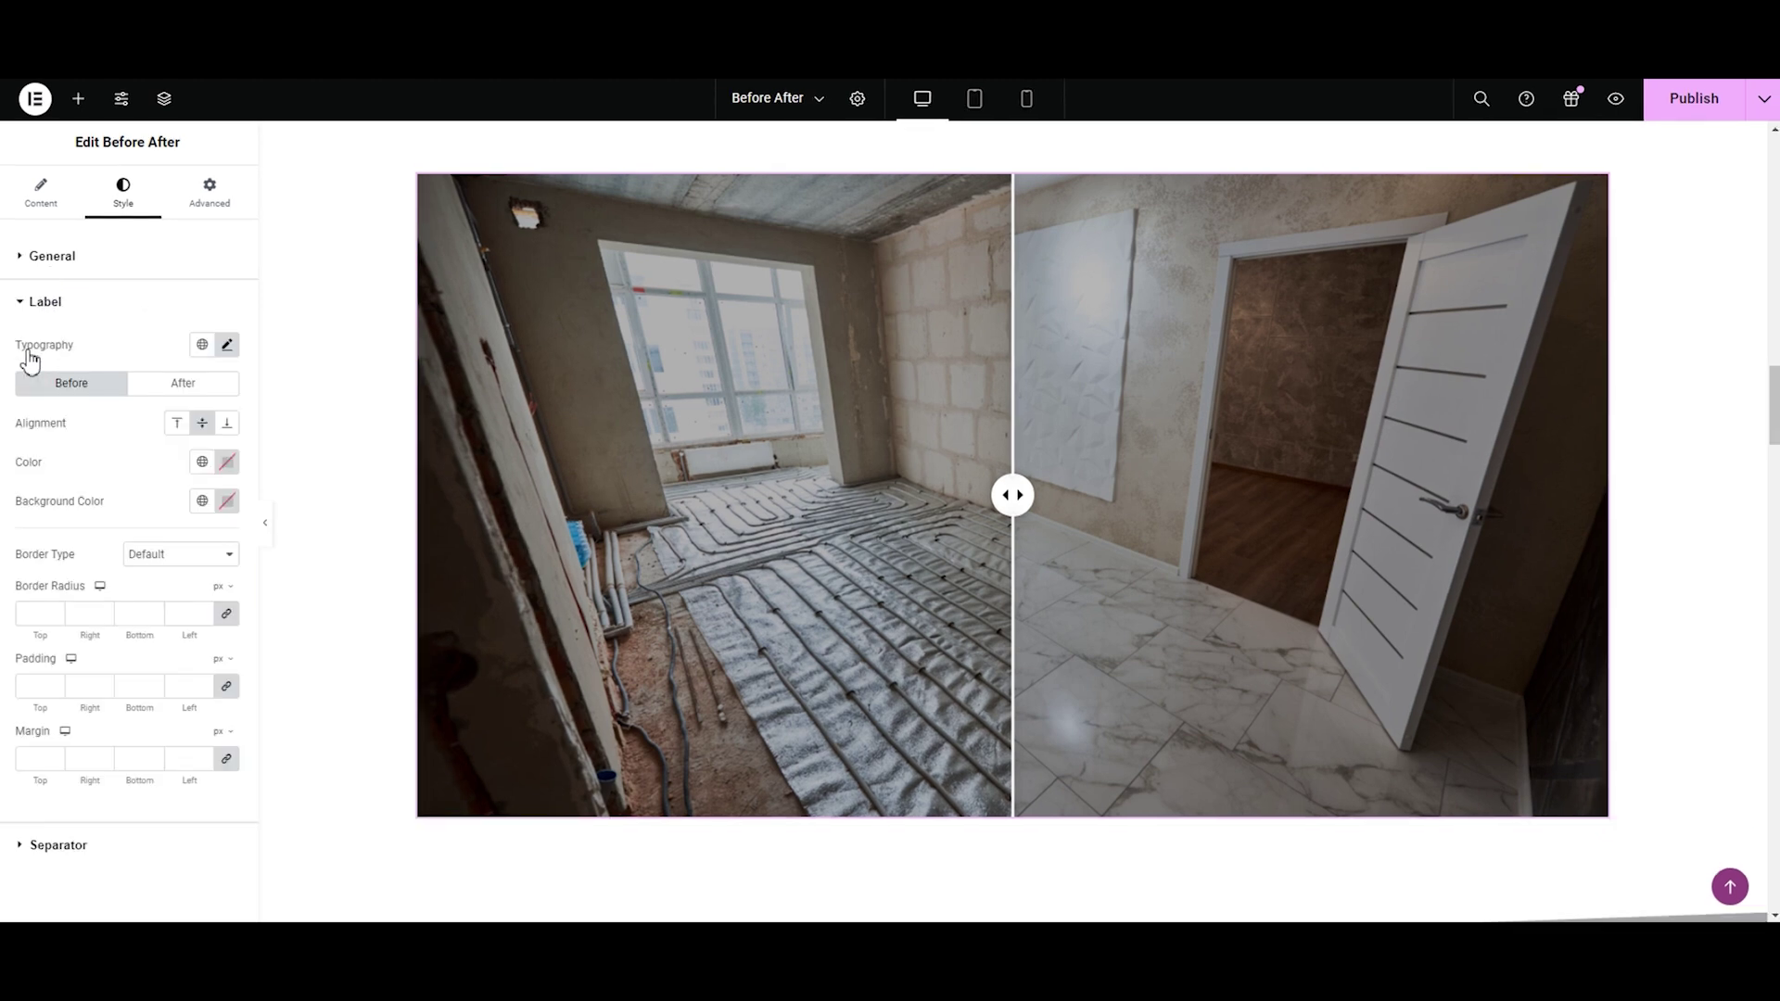
{"action": "left_click", "coordinate": [227, 346]}
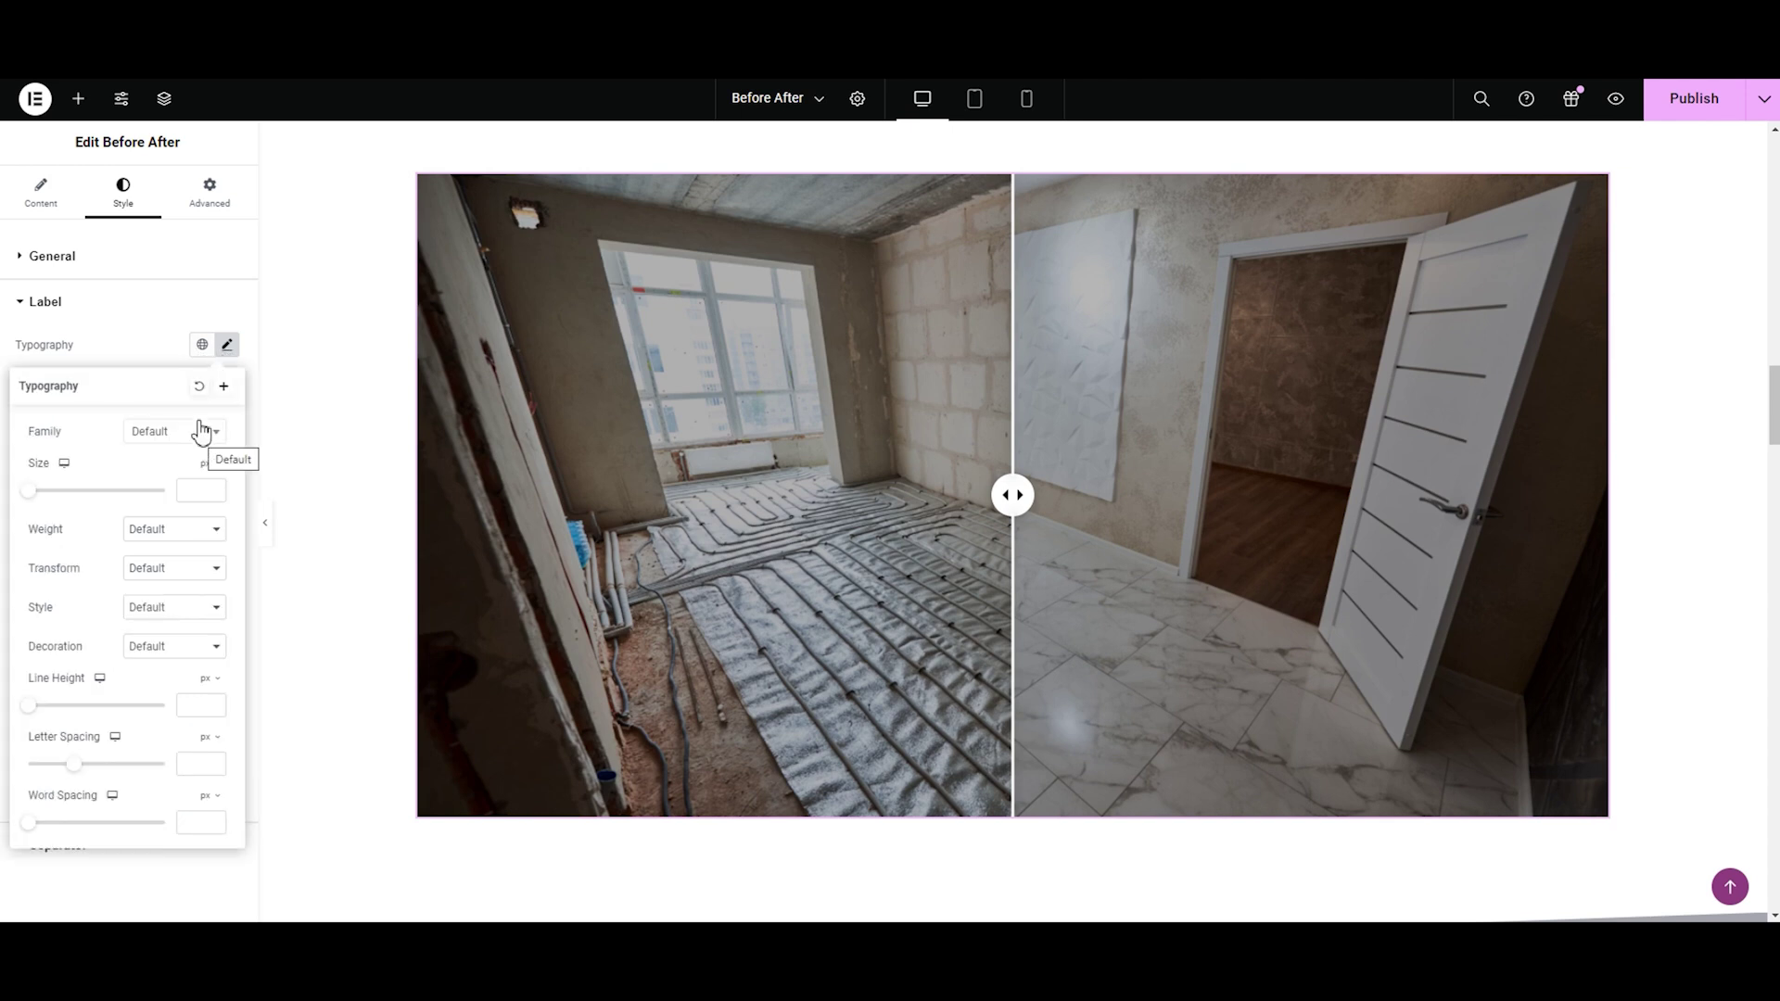
{"action": "left_click", "coordinate": [224, 349]}
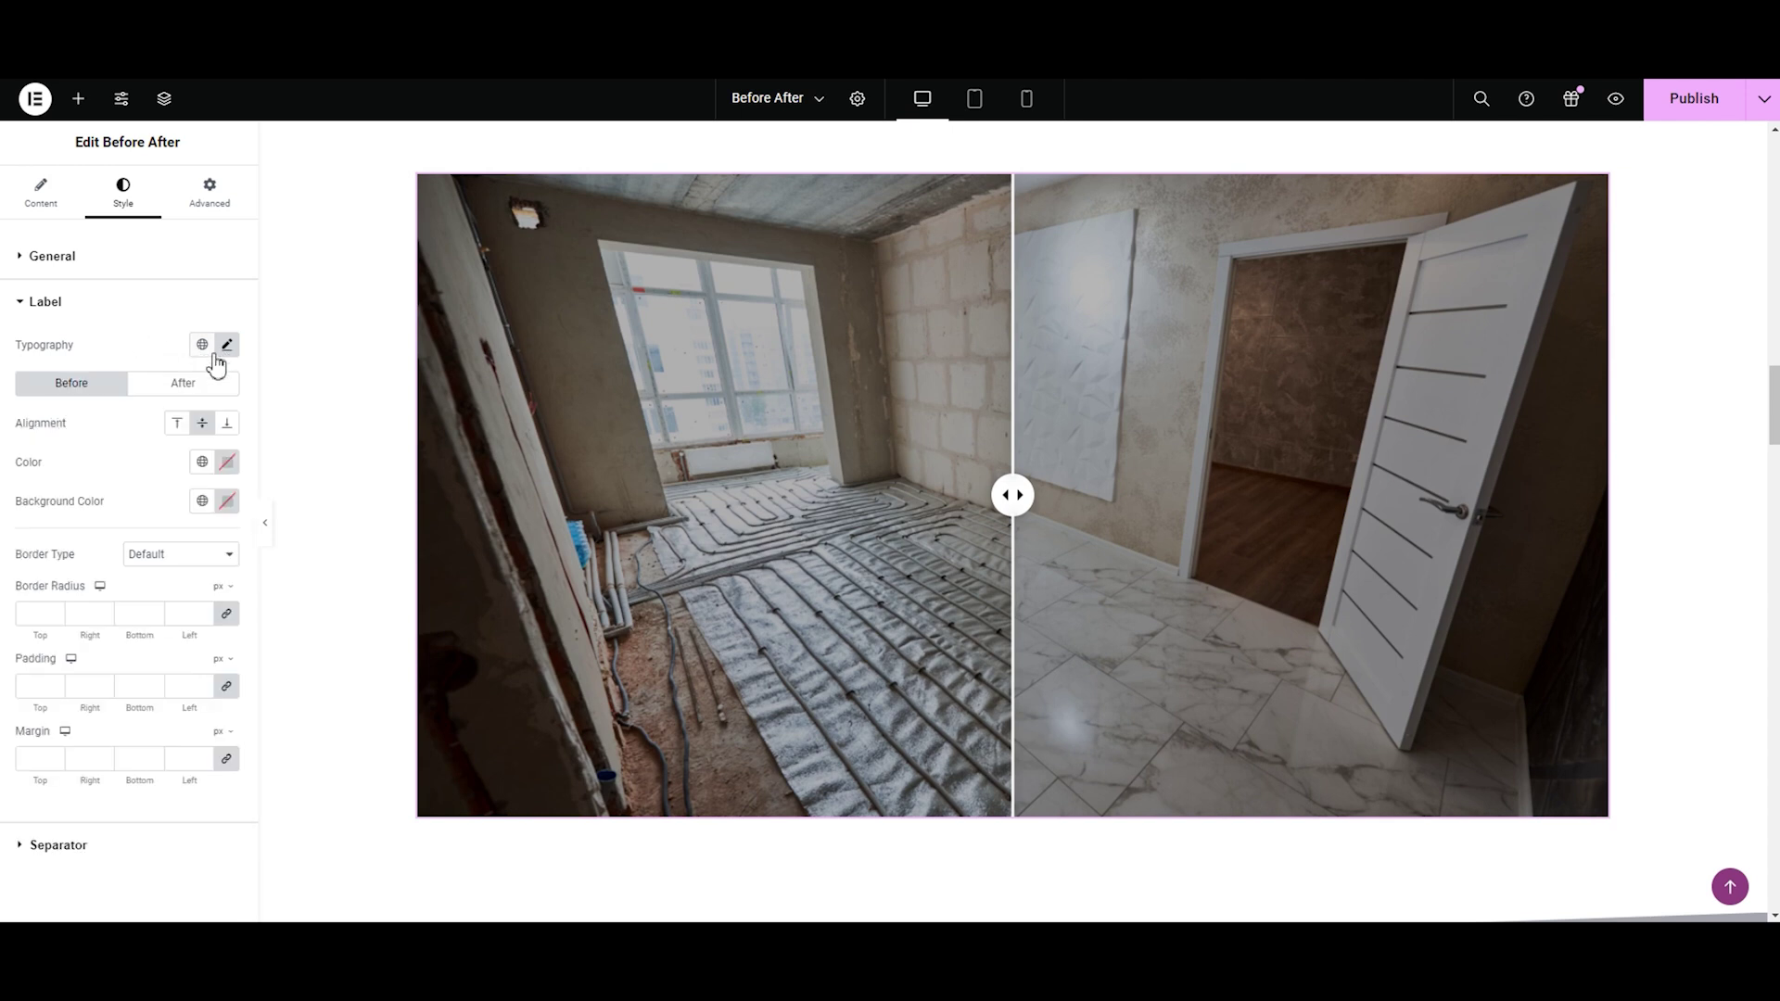
{"action": "left_click", "coordinate": [57, 218]}
{"action": "left_click", "coordinate": [92, 588]}
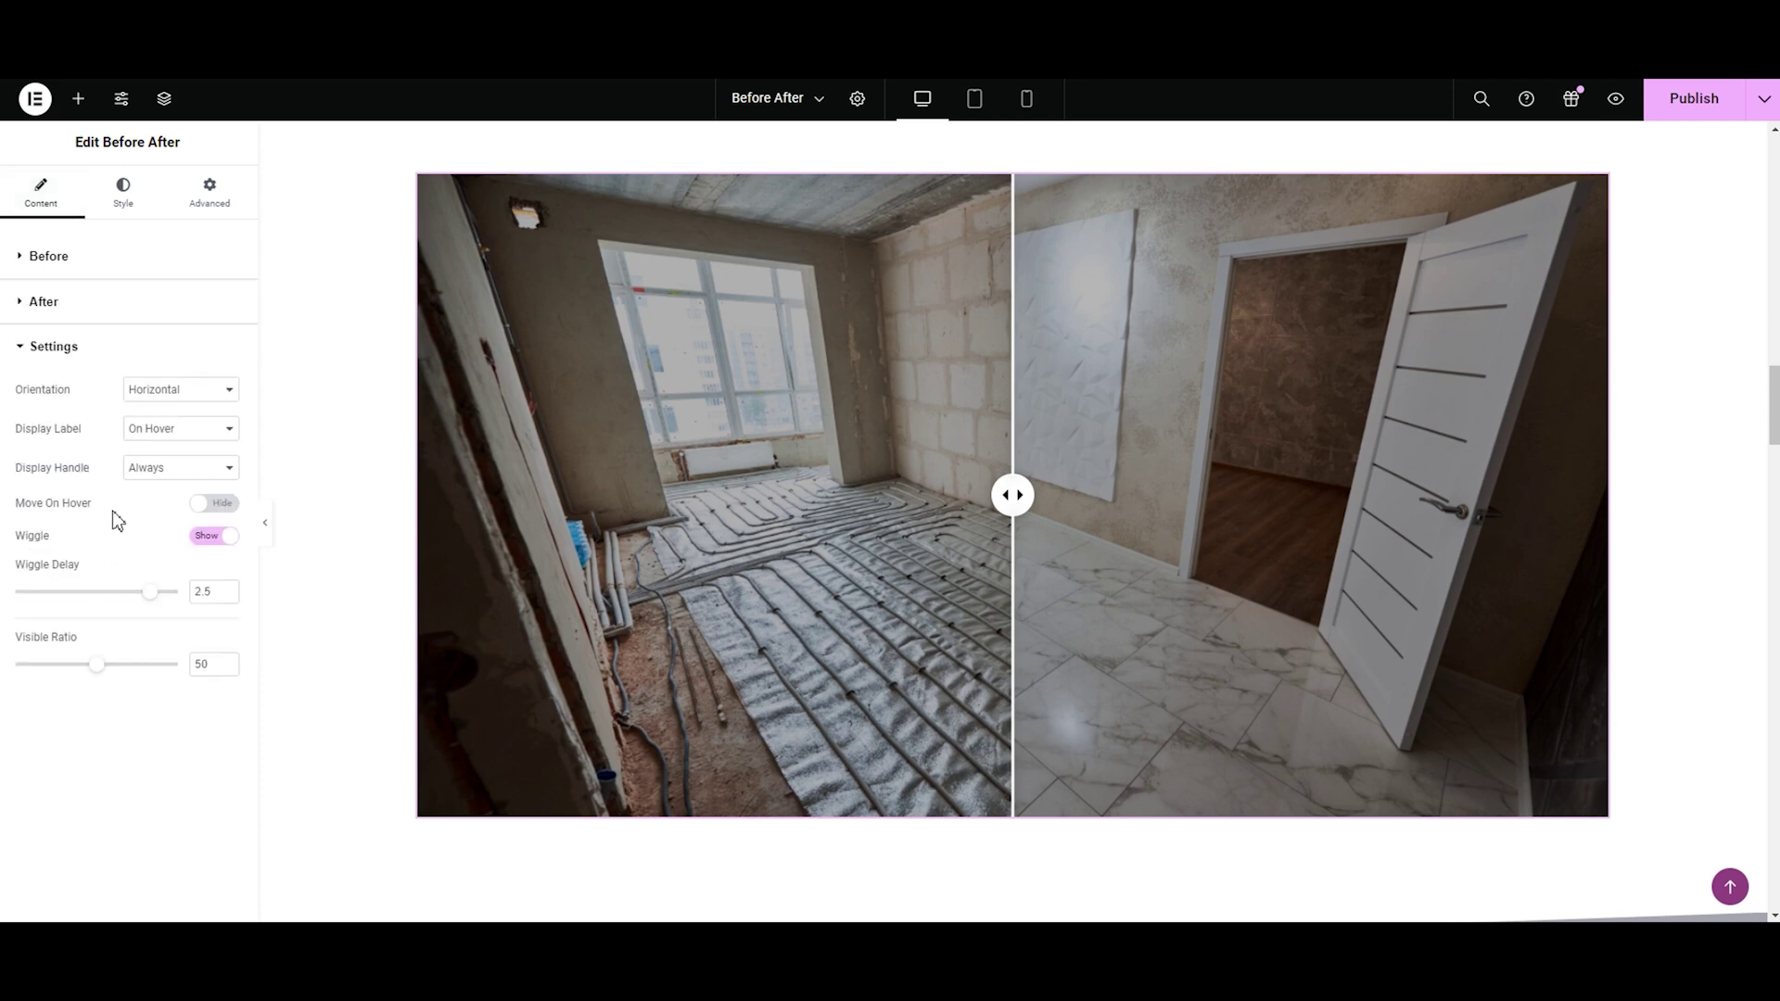
{"action": "left_click", "coordinate": [143, 434]}
{"action": "left_click", "coordinate": [143, 466]}
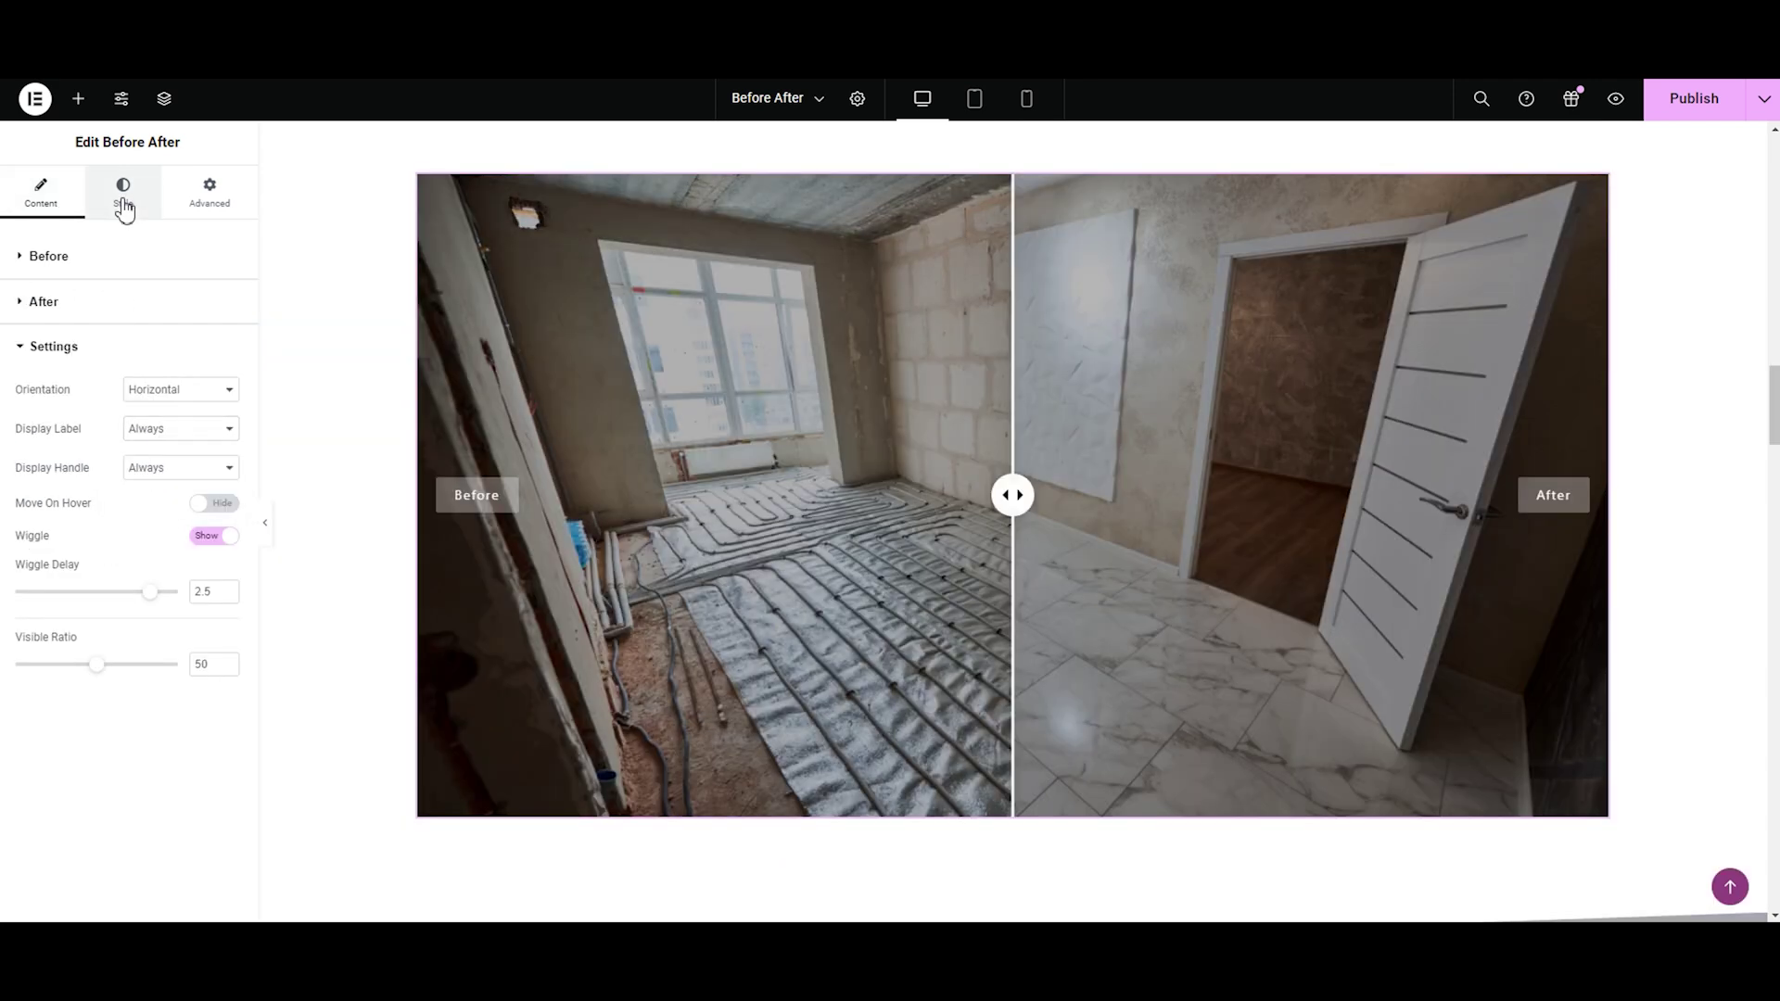
Step: Set the label font family to Poppins after trying Arial, Verdana and Times New Roman
{"action": "left_click", "coordinate": [124, 196]}
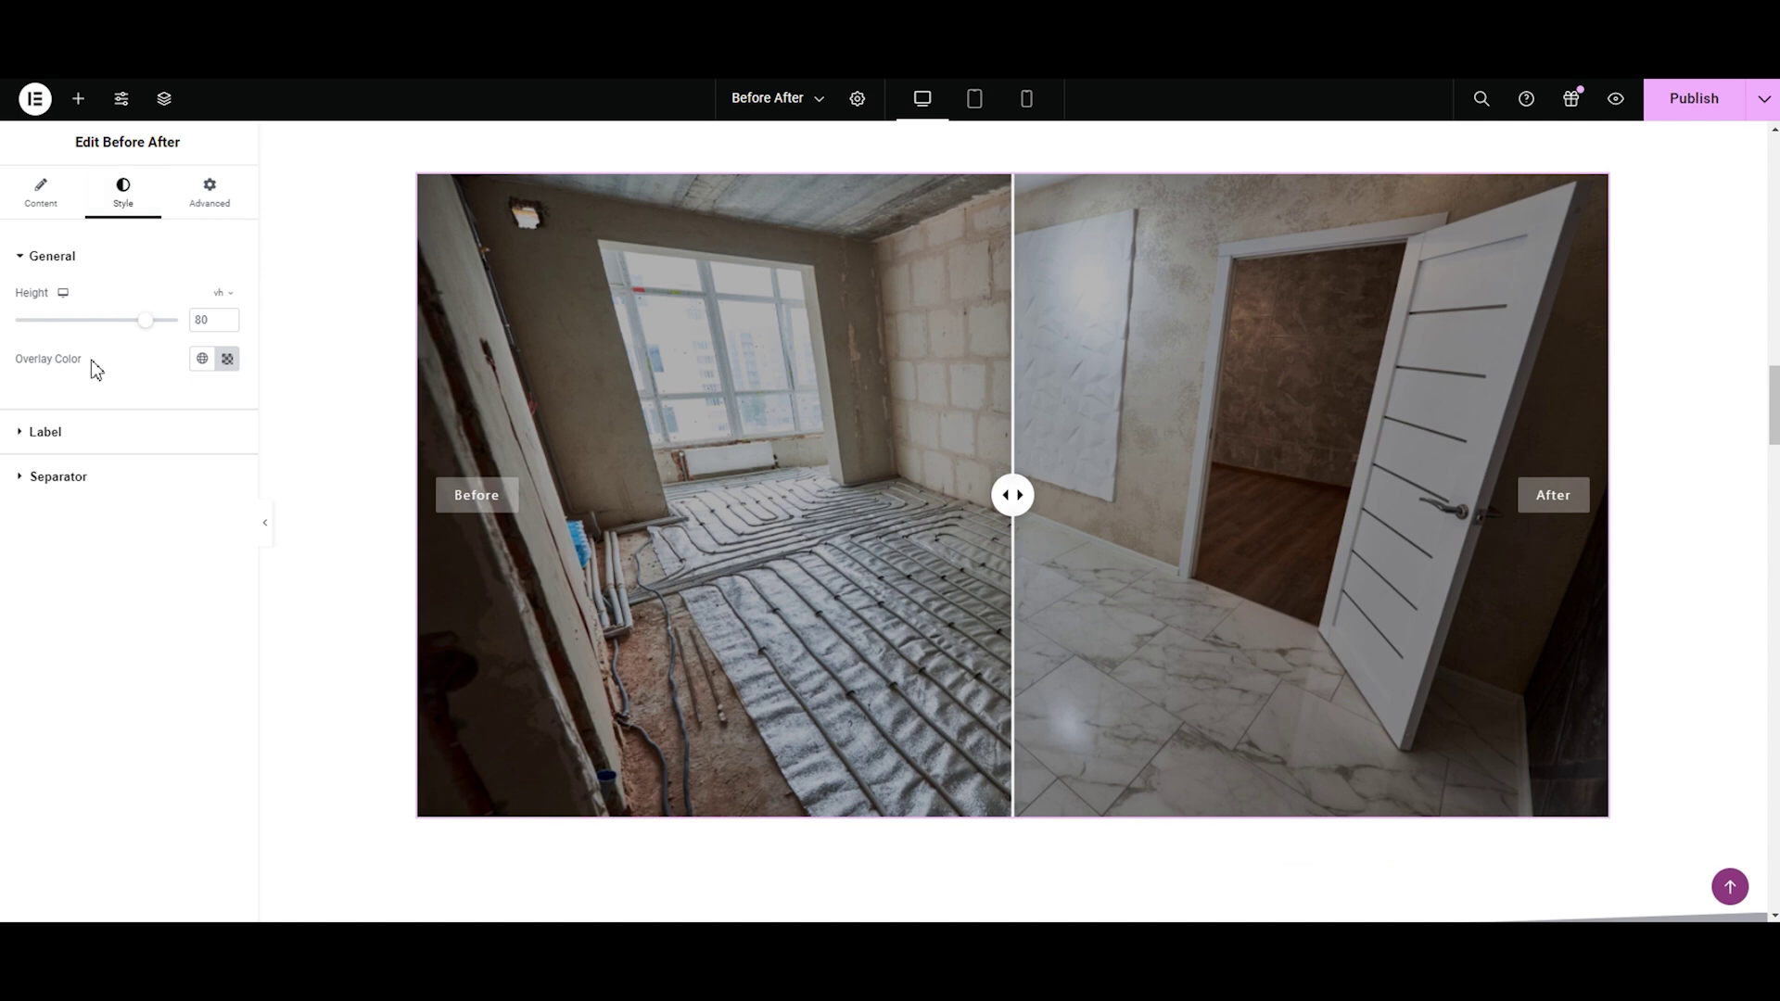
{"action": "left_click", "coordinate": [80, 447]}
{"action": "left_click", "coordinate": [226, 345]}
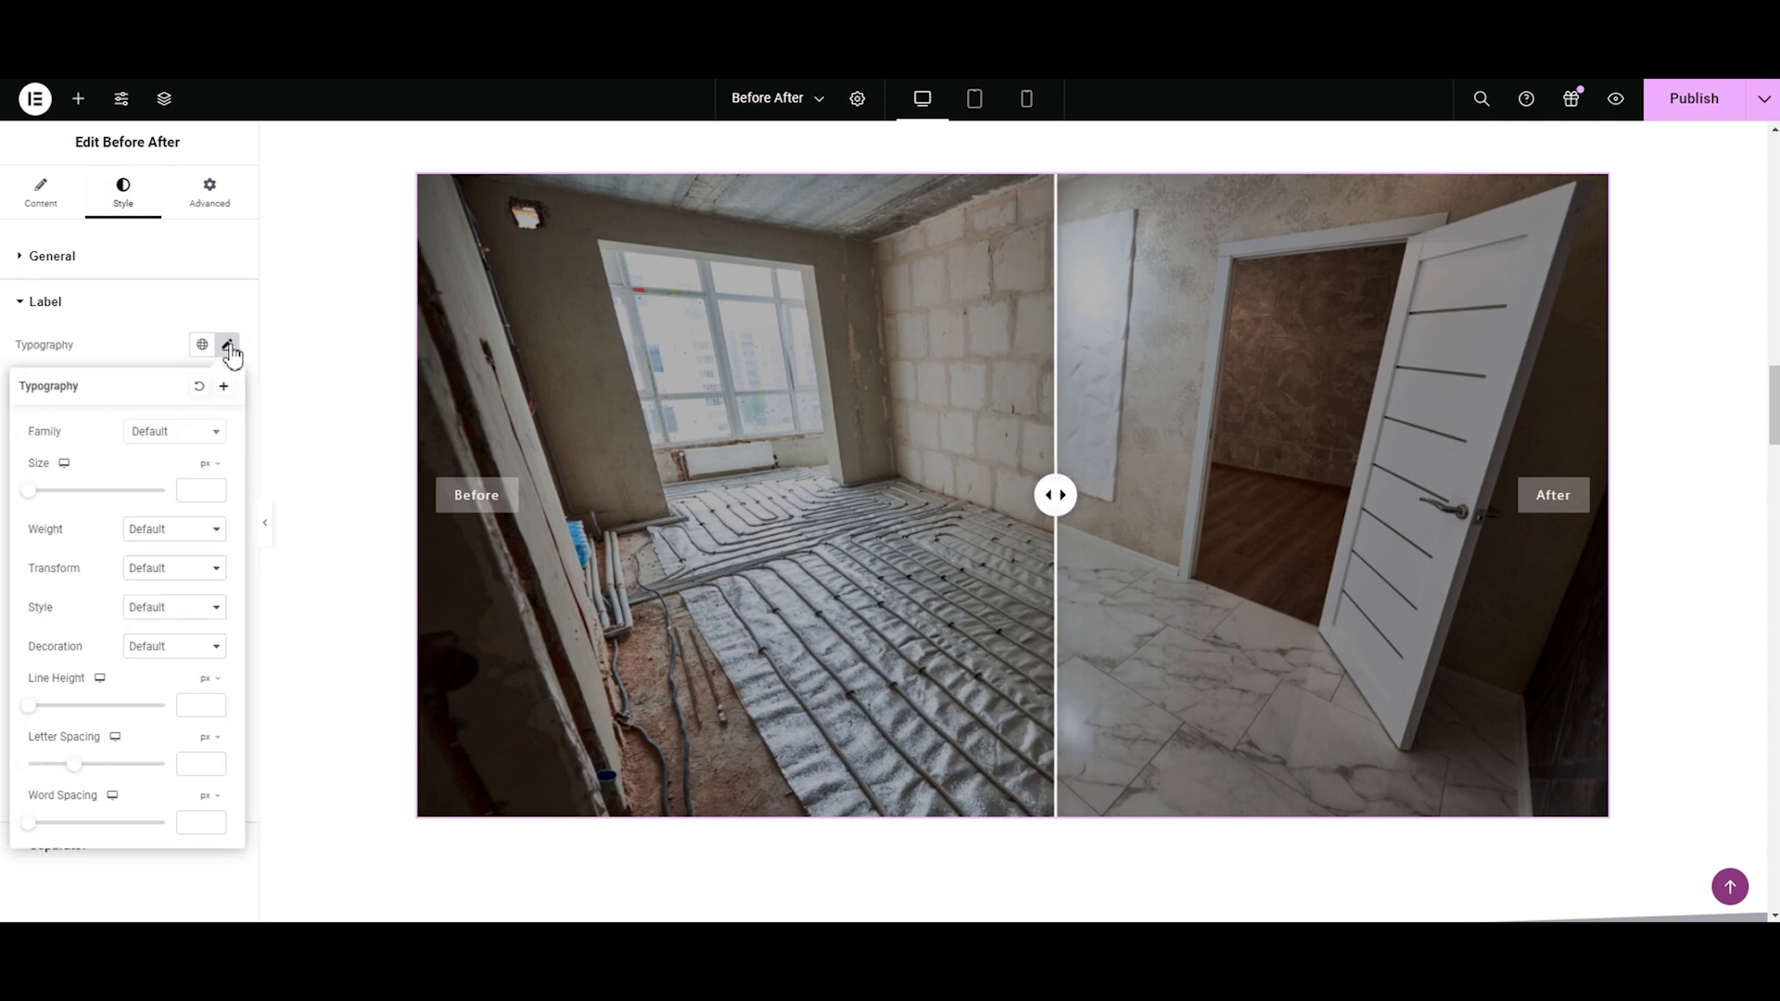
{"action": "left_click", "coordinate": [182, 439]}
{"action": "left_click", "coordinate": [144, 545]}
{"action": "left_click", "coordinate": [167, 447]}
{"action": "left_click", "coordinate": [162, 594]}
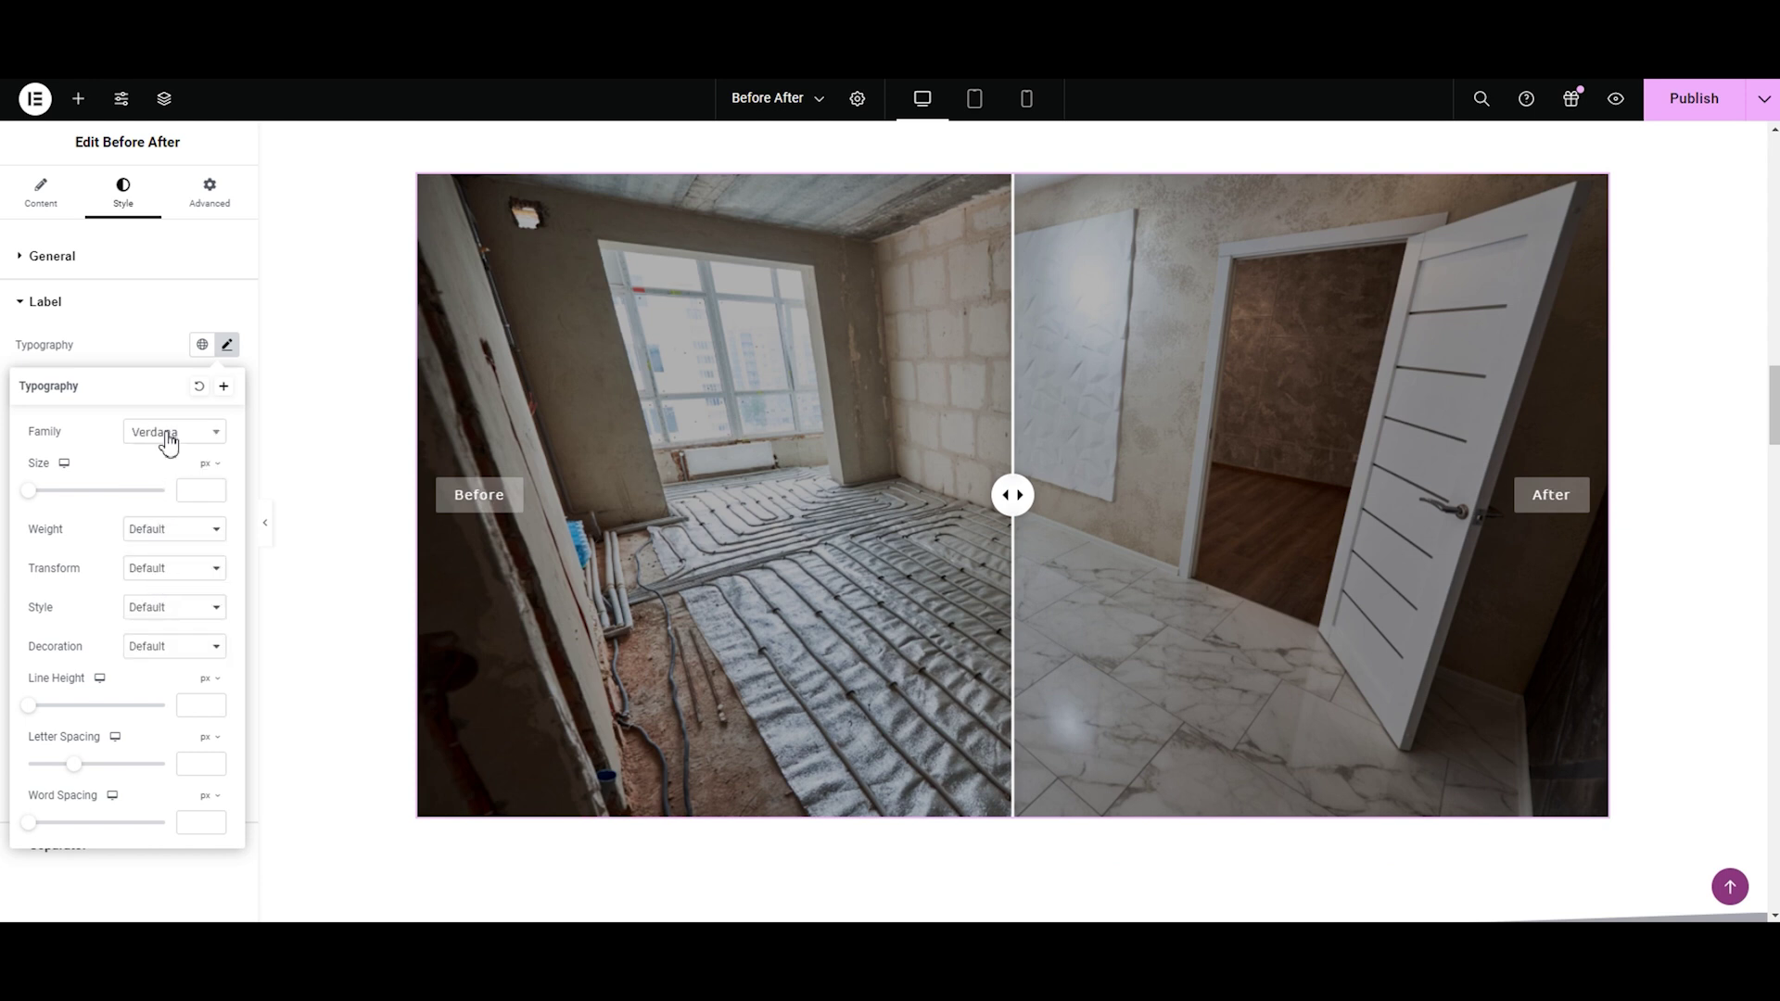
{"action": "left_click", "coordinate": [167, 452]}
{"action": "left_click", "coordinate": [164, 612]}
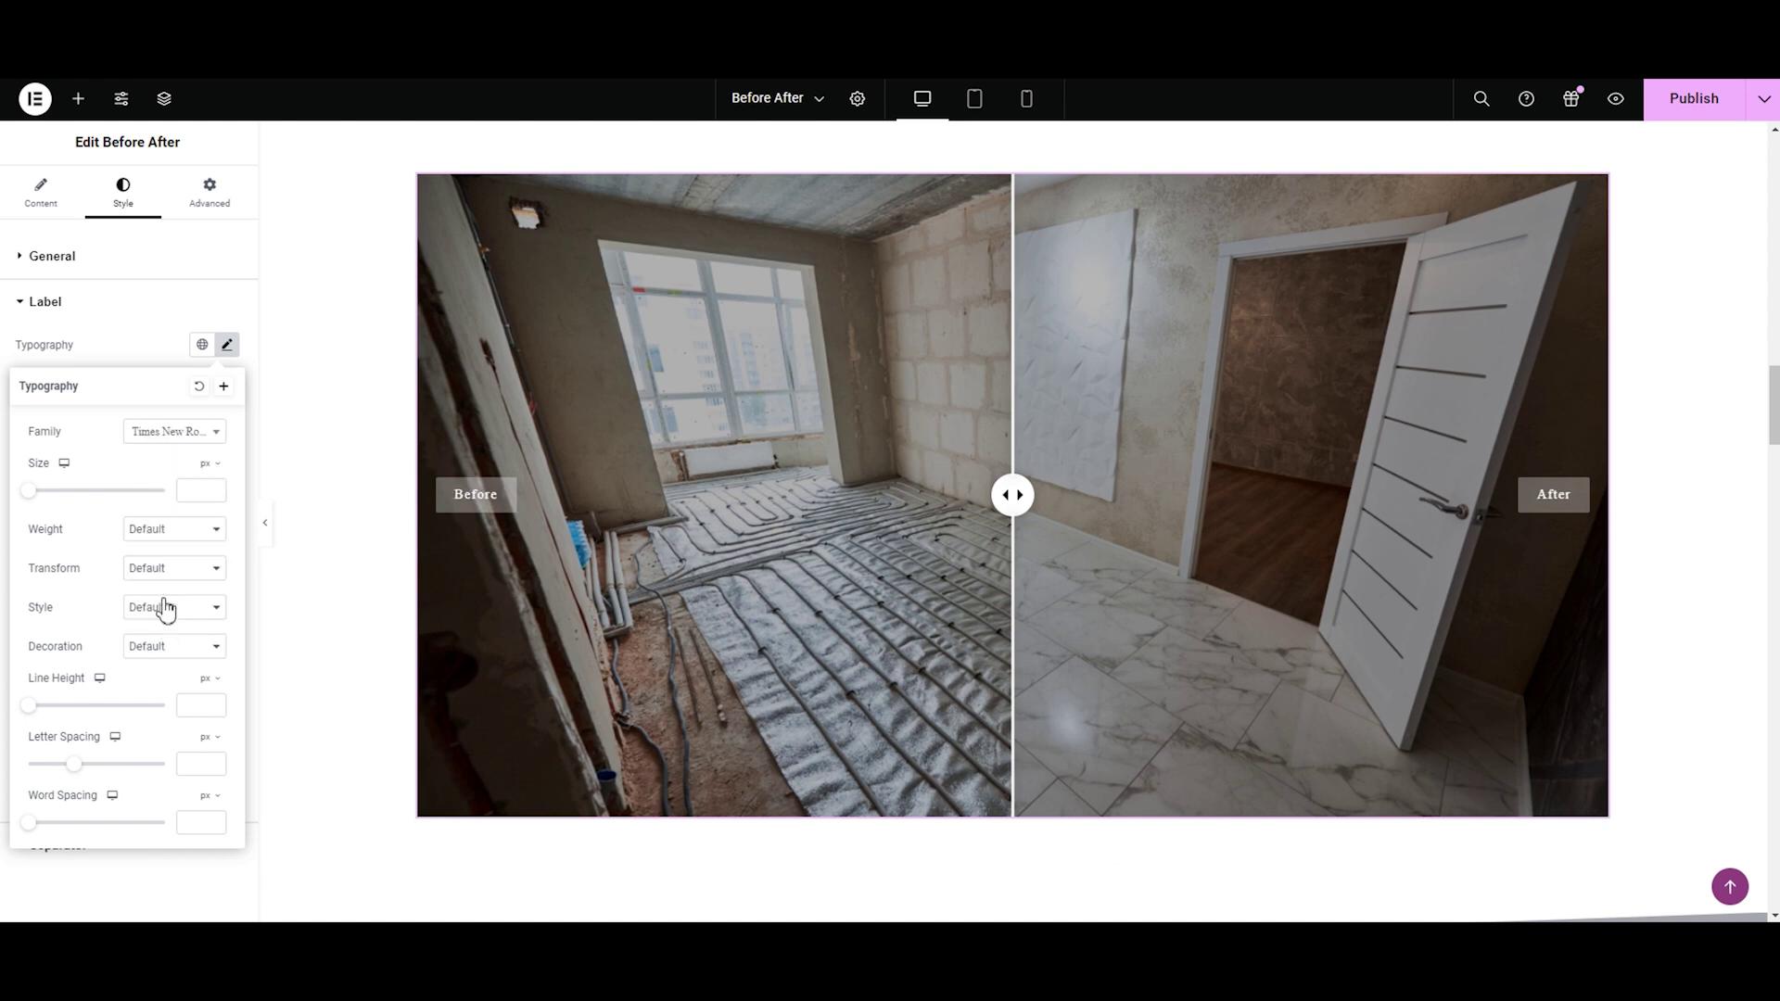
{"action": "left_click", "coordinate": [167, 442]}
{"action": "type", "text": "popp"}
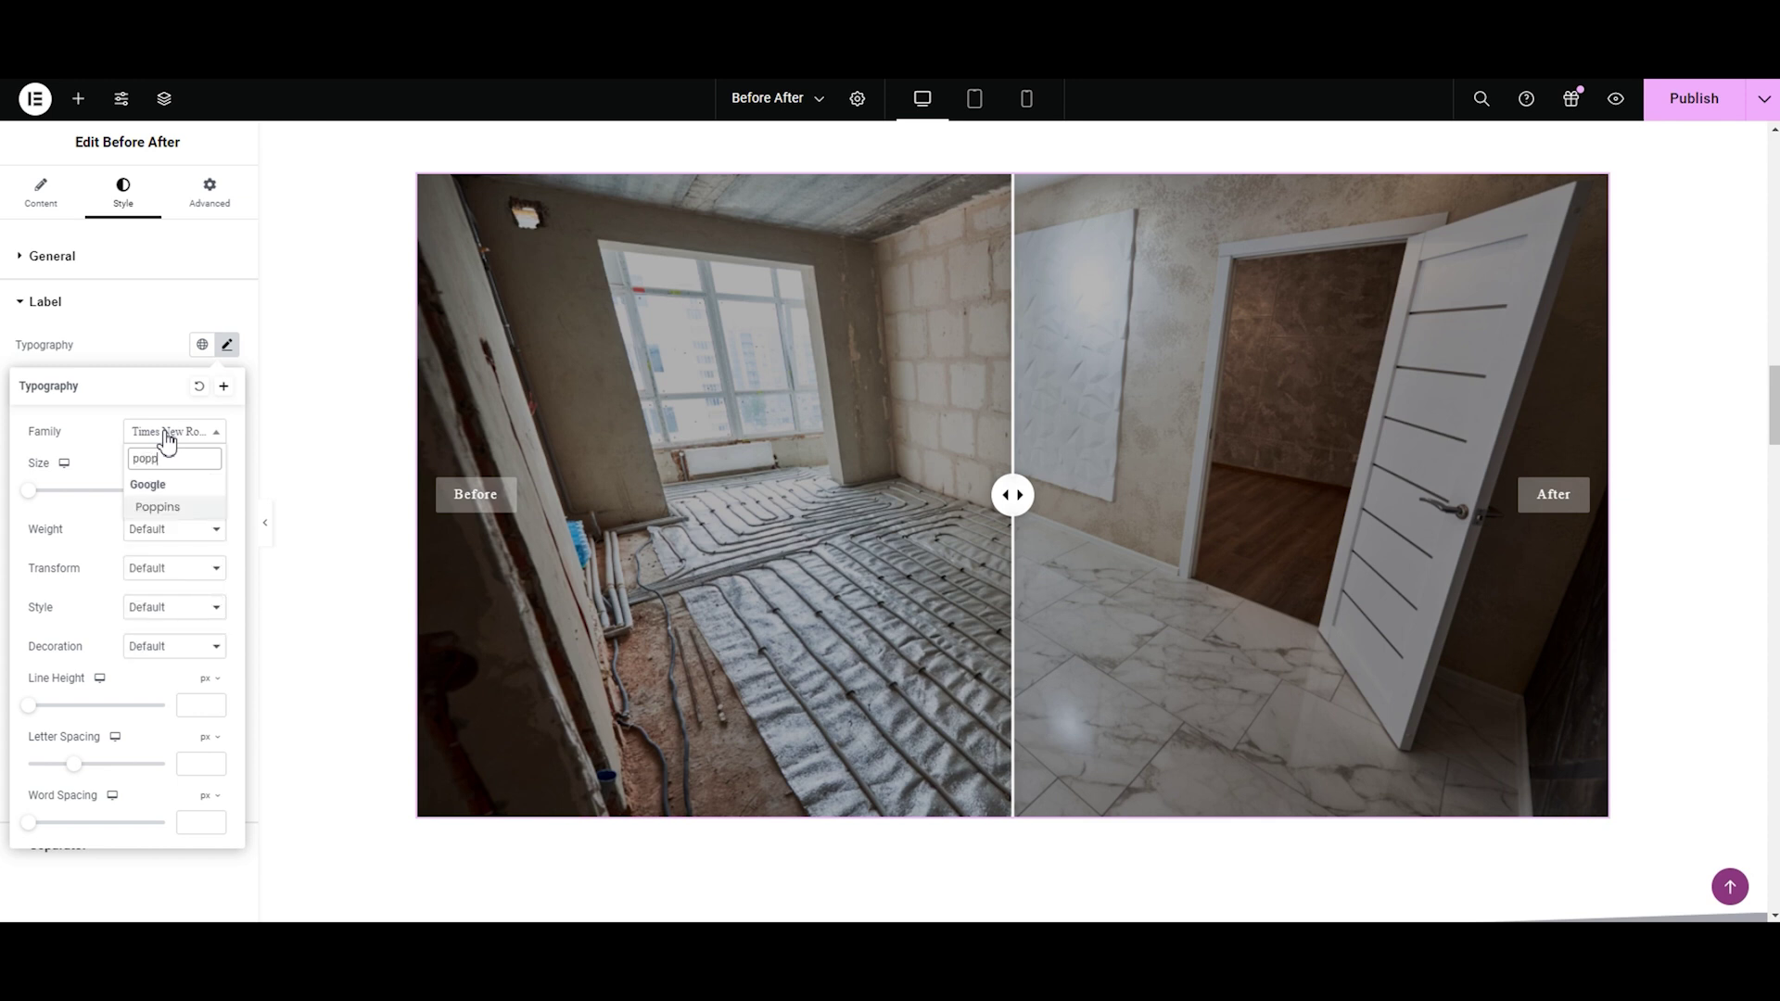
{"action": "key", "text": "Return"}
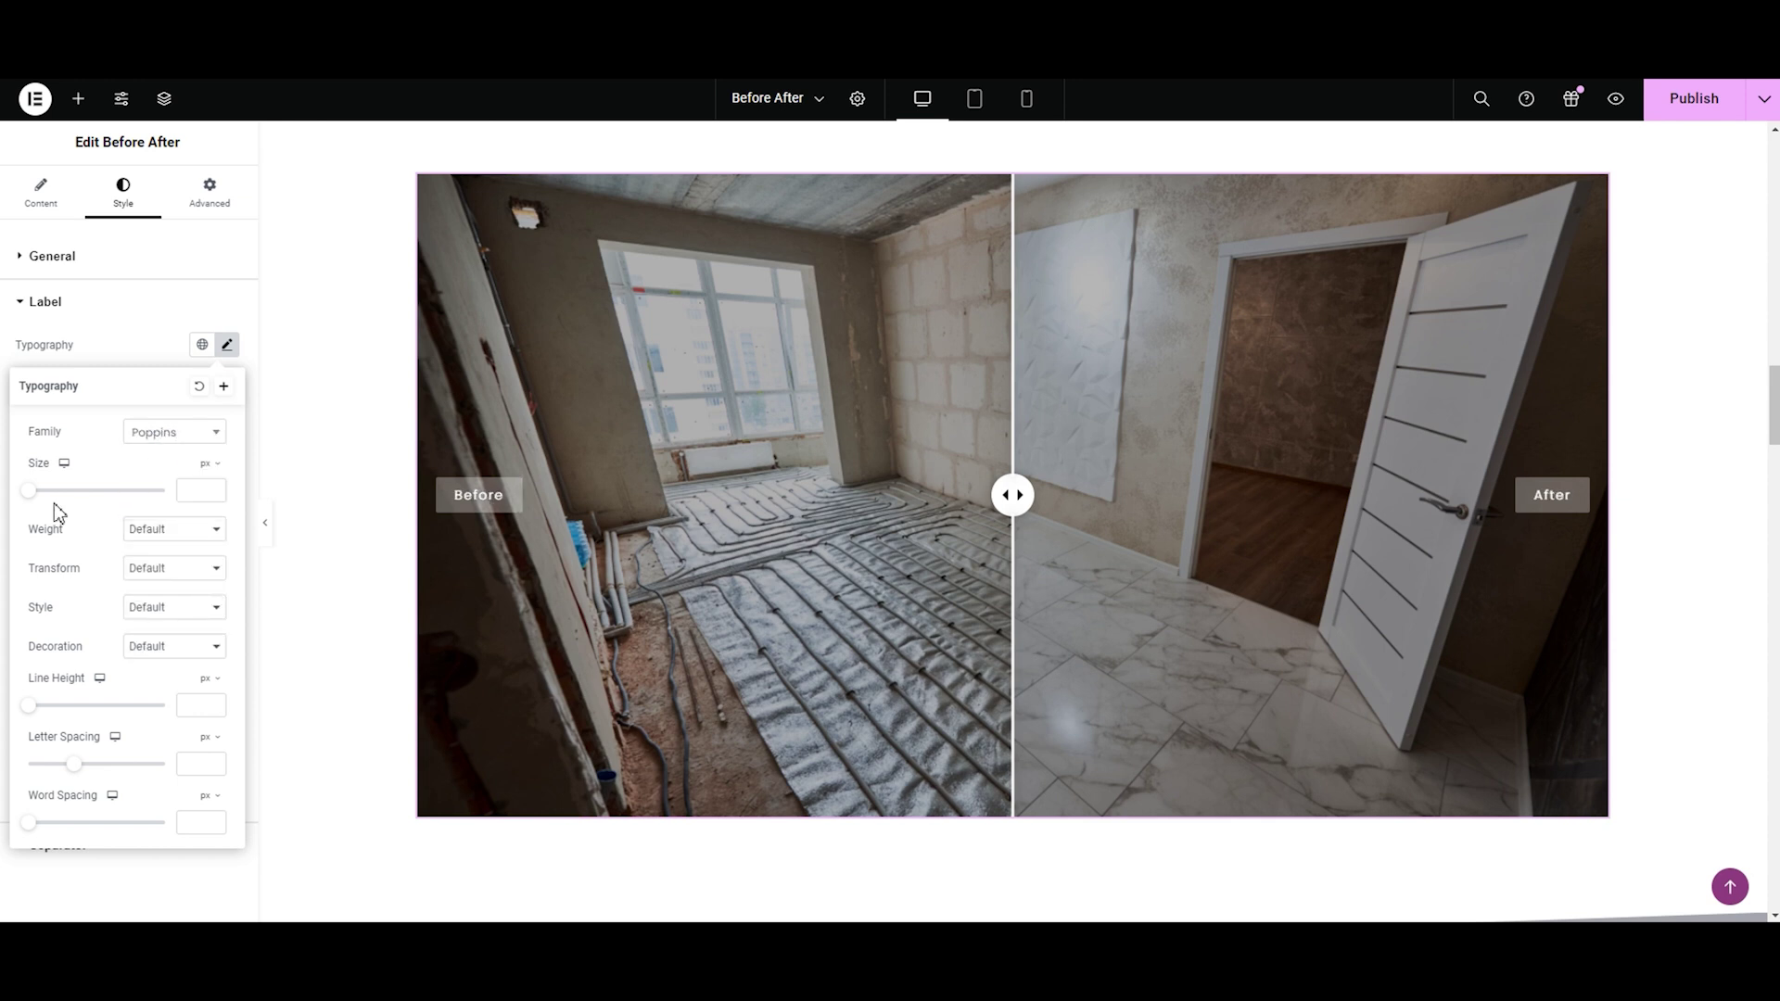
Step: Set the label font size to 10 px
{"action": "mouse_move", "coordinate": [31, 502]}
{"action": "left_mouse_down"}
{"action": "mouse_move", "coordinate": [82, 503]}
{"action": "mouse_move", "coordinate": [48, 505]}
{"action": "left_mouse_up"}
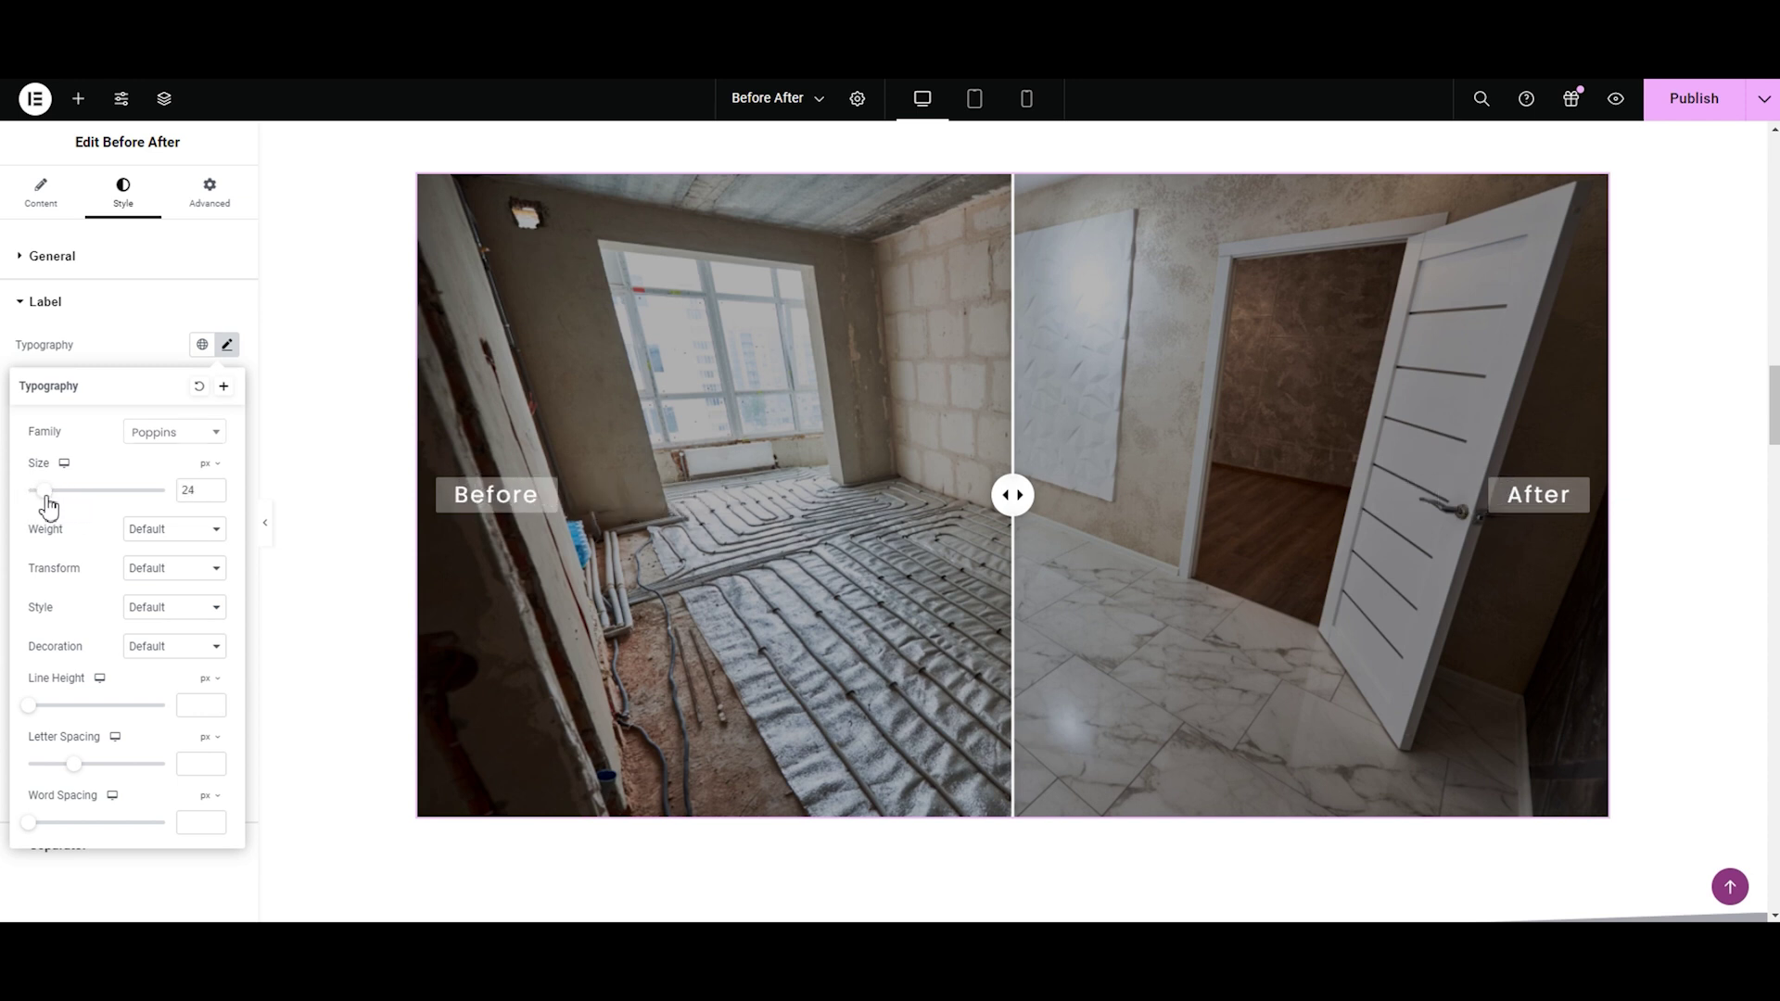
{"action": "left_click", "coordinate": [206, 489]}
{"action": "key", "text": "Down"}
{"action": "key", "text": "Down"}
{"action": "key", "text": "Down"}
{"action": "key", "text": "Down"}
{"action": "key", "text": "Down"}
{"action": "key", "text": "Down"}
{"action": "key", "text": "Down"}
{"action": "key", "text": "Down"}
{"action": "key", "text": "Down"}
{"action": "key", "text": "Down"}
{"action": "key", "text": "Down"}
{"action": "key", "text": "Down"}
{"action": "key", "text": "Down"}
{"action": "key", "text": "Down"}
{"action": "key", "text": "Down"}
{"action": "key", "text": "Down"}
{"action": "key", "text": "Down"}
{"action": "key", "text": "Down"}
{"action": "key", "text": "Down"}
{"action": "key", "text": "Down"}
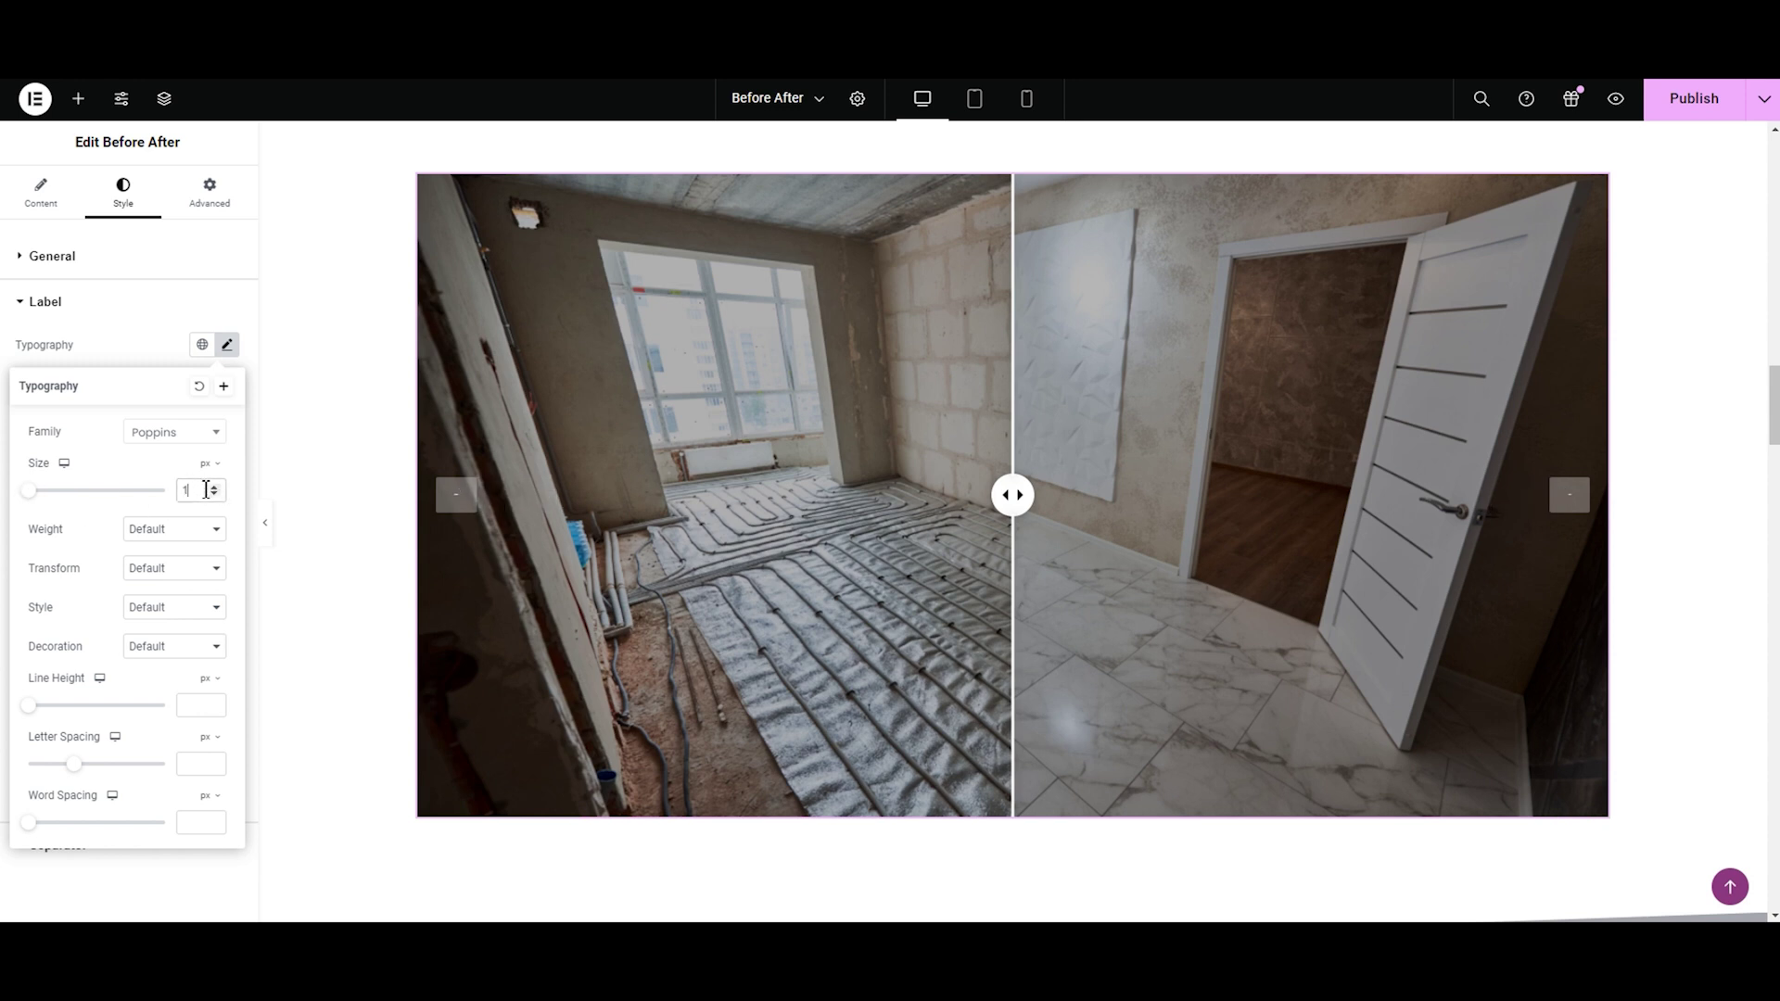
{"action": "type", "text": "5"}
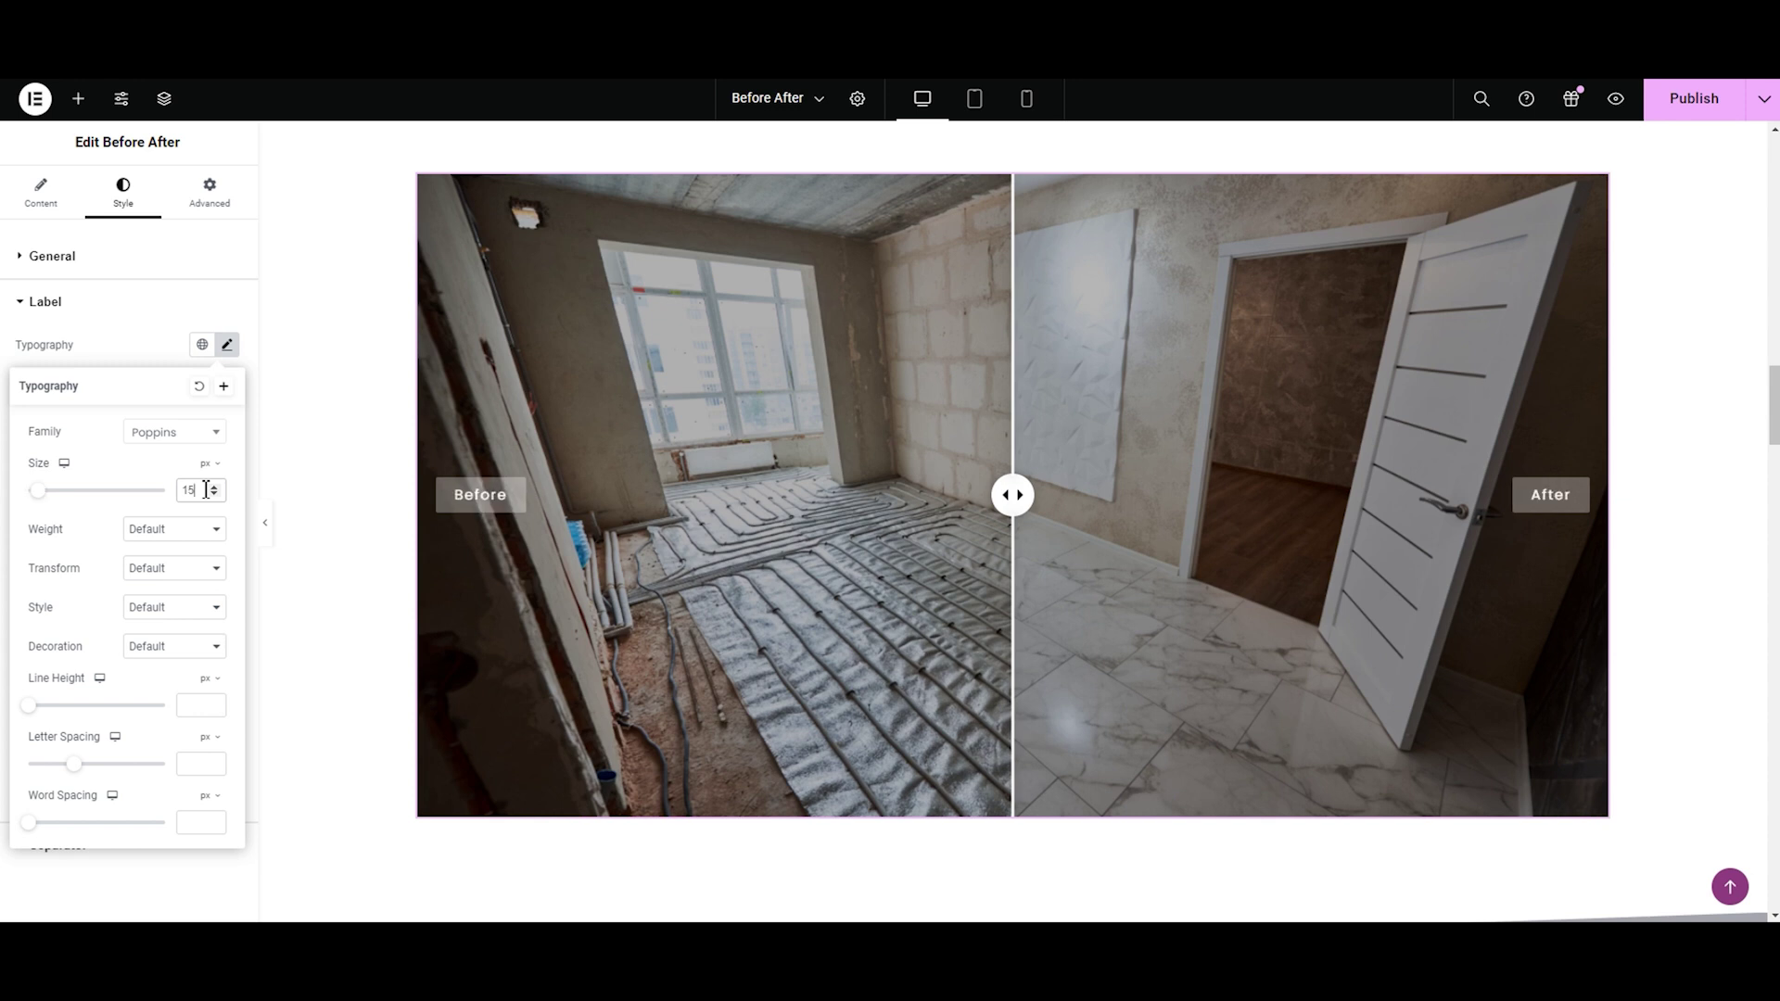
{"action": "type", "text": "0"}
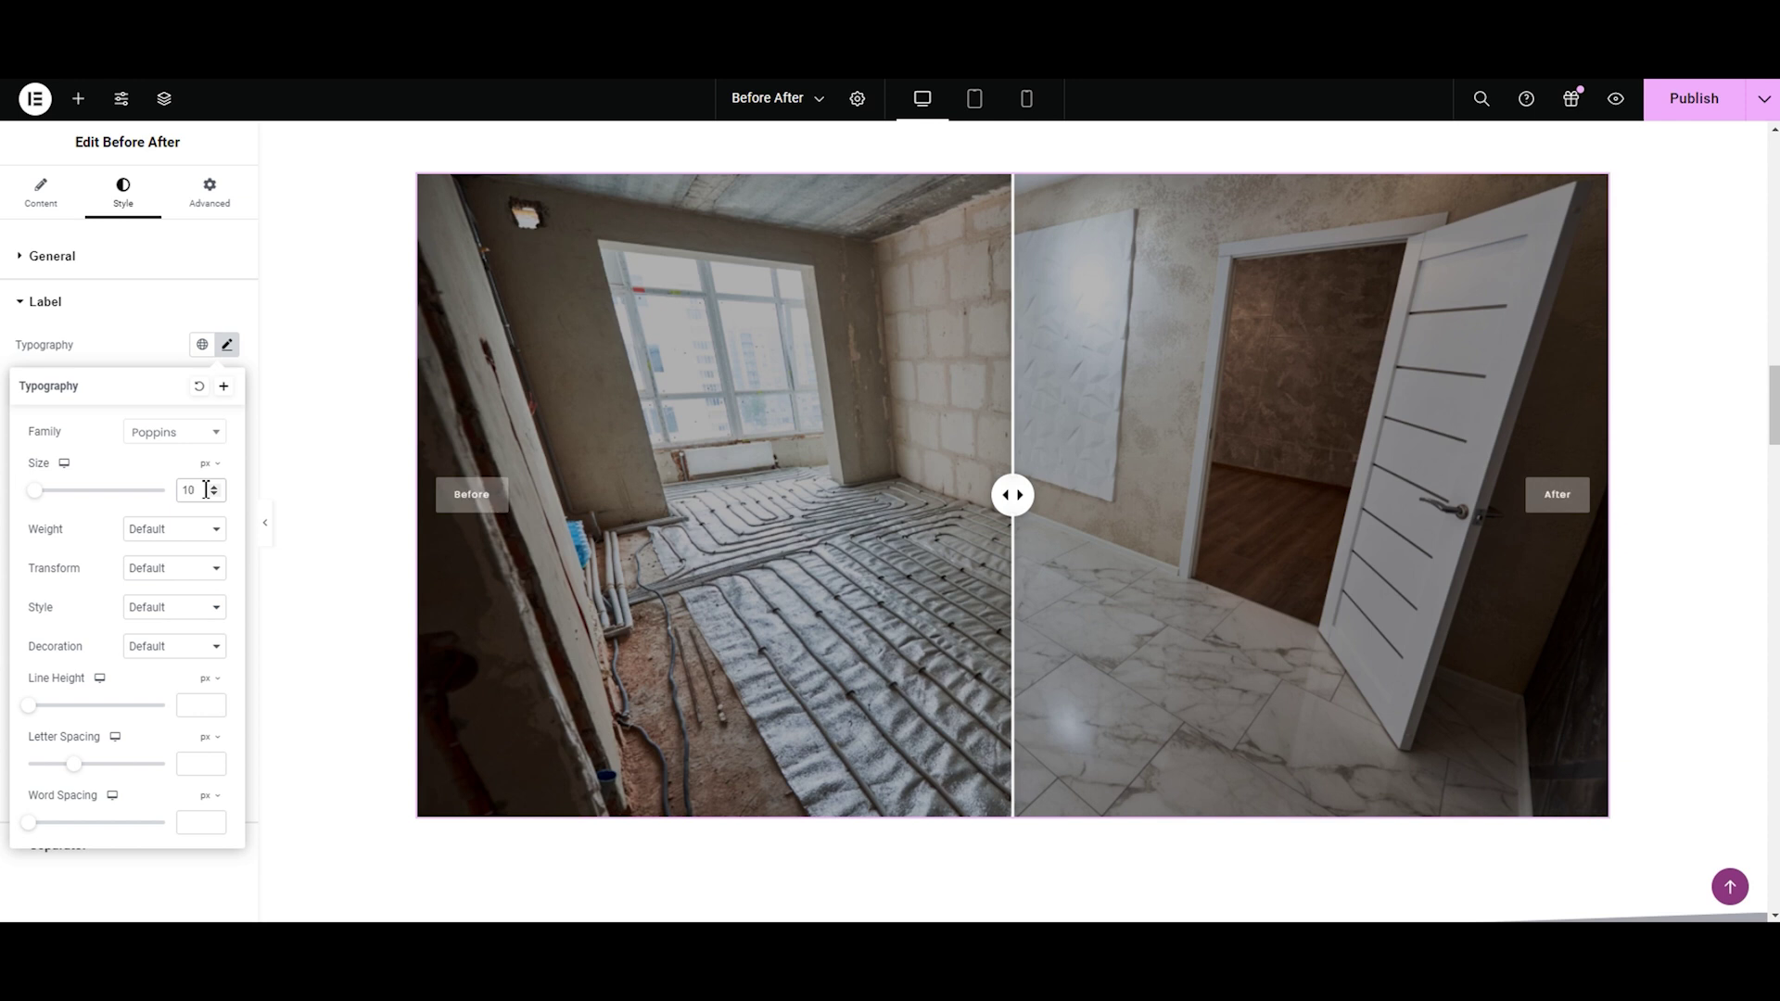
Step: Set the label font weight to 200 (Extra Light) after trying Thin, Light and Medium
{"action": "left_click", "coordinate": [173, 537]}
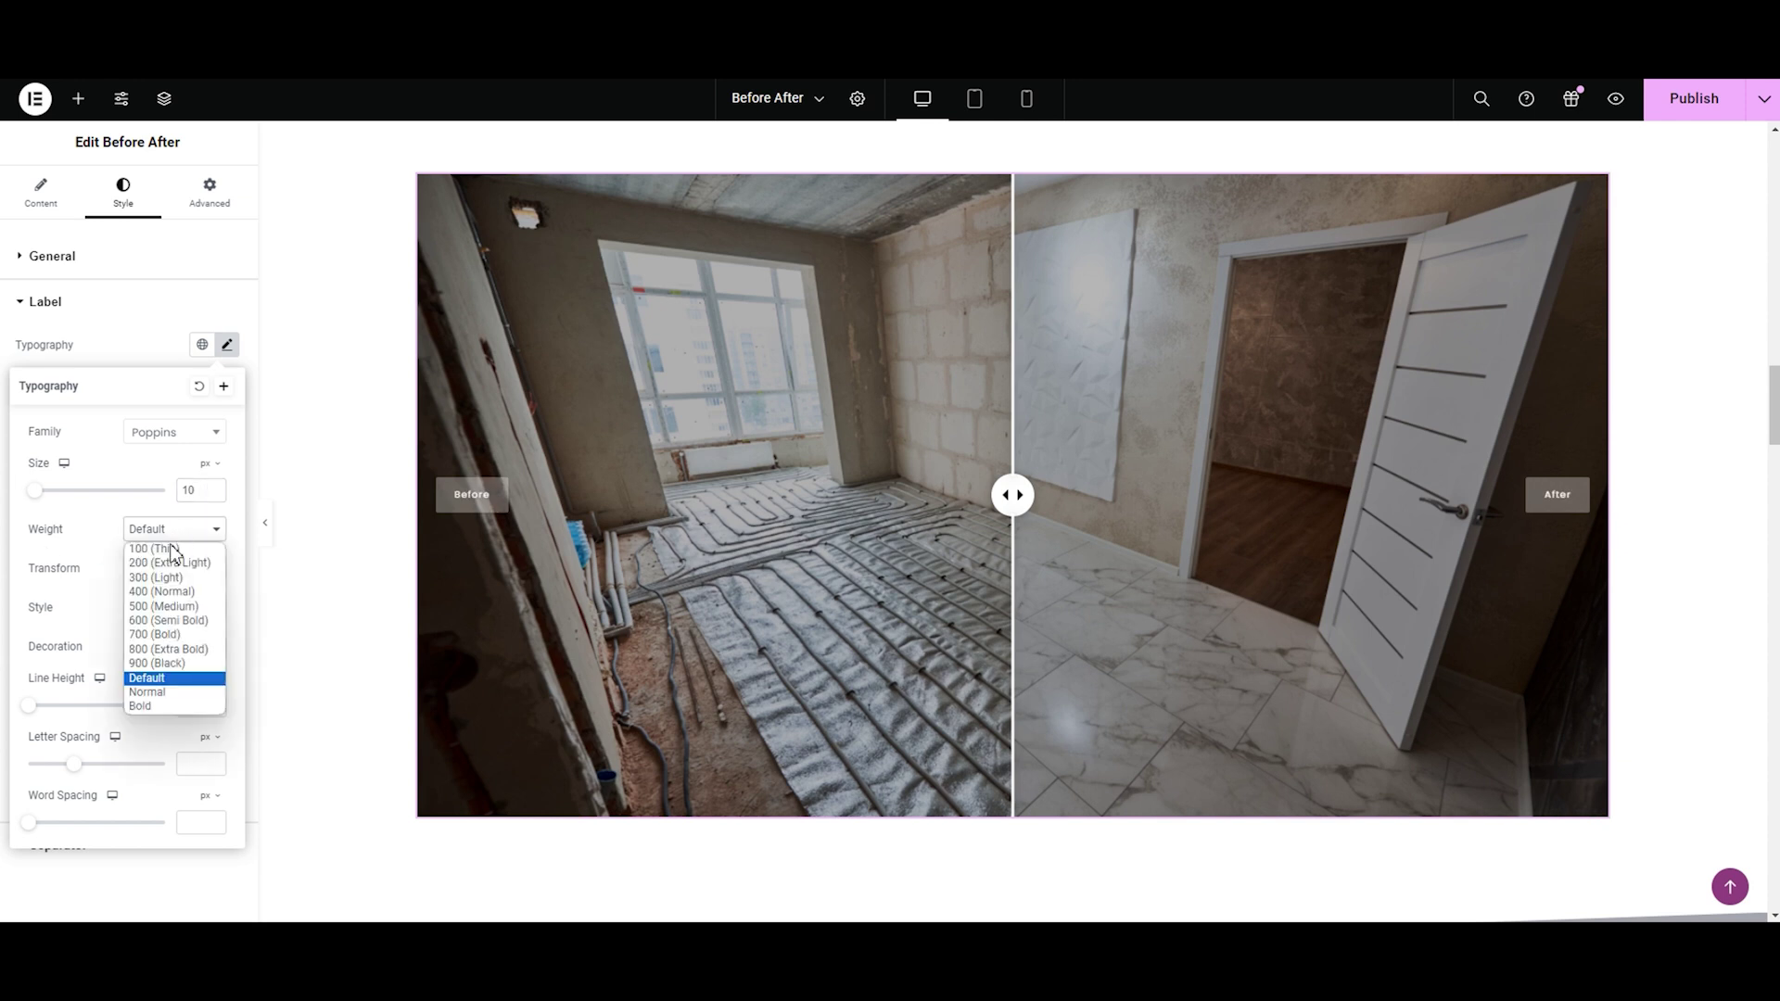
{"action": "left_click", "coordinate": [171, 547]}
{"action": "left_click", "coordinate": [172, 544]}
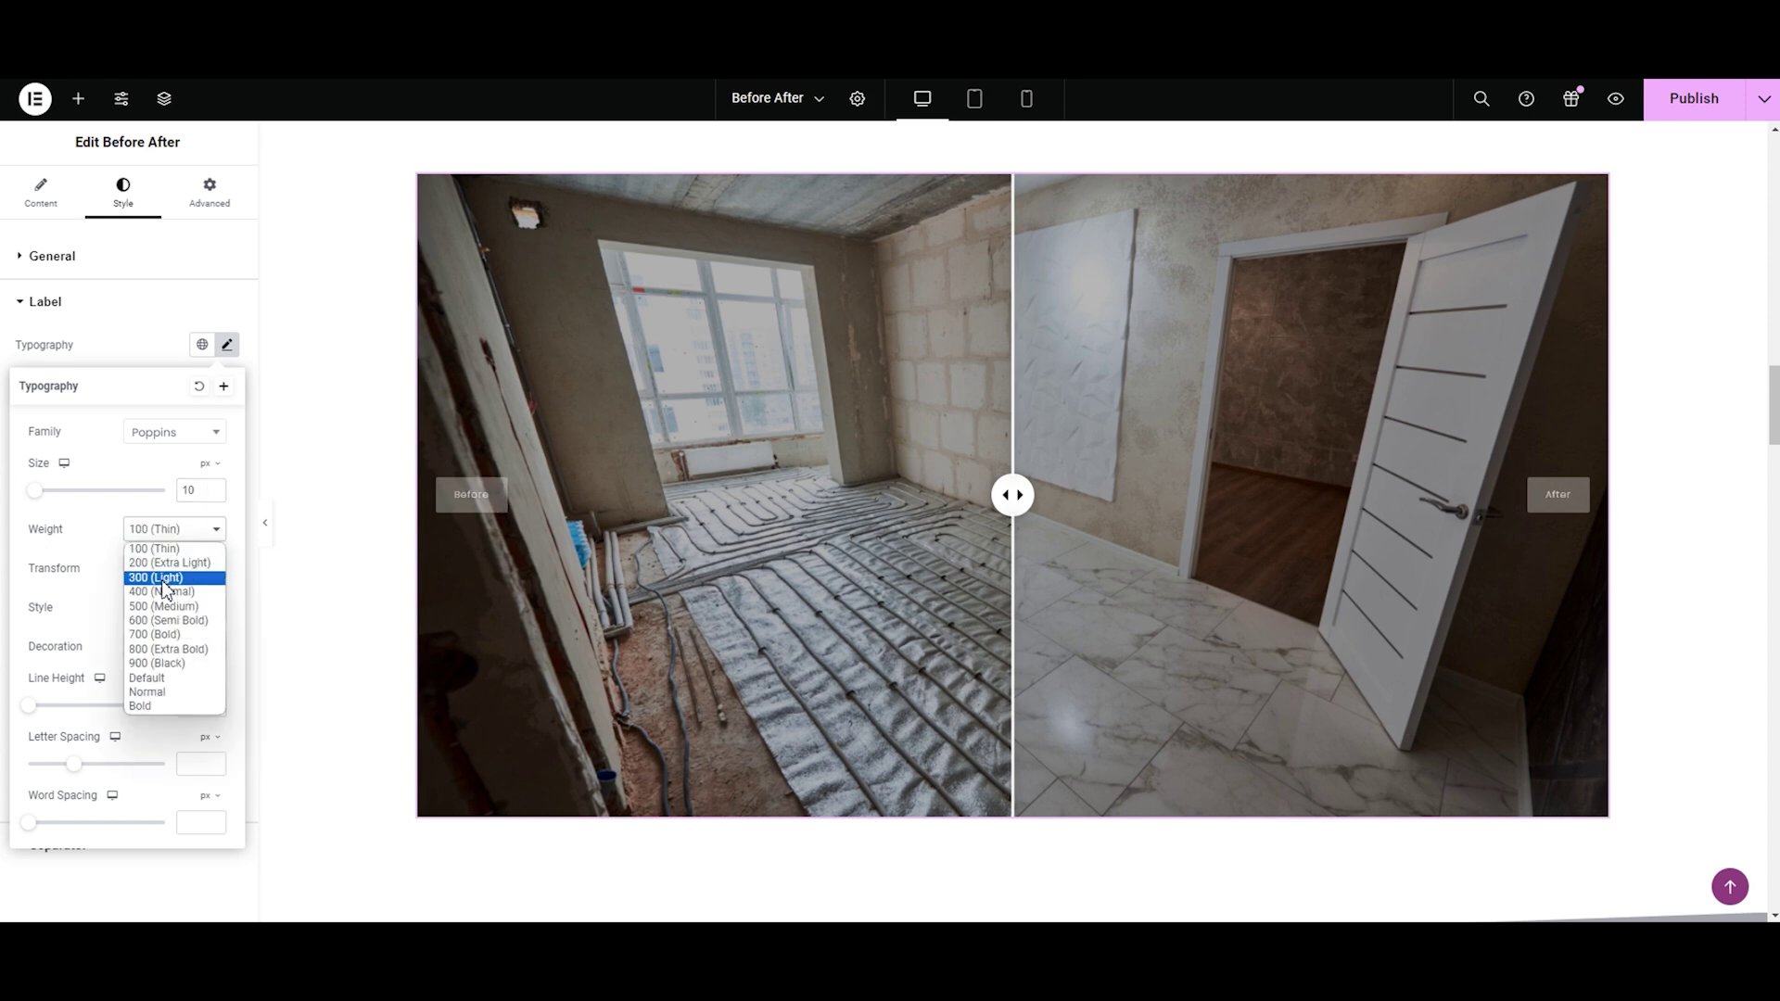
{"action": "left_click", "coordinate": [165, 573]}
{"action": "left_click", "coordinate": [167, 541]}
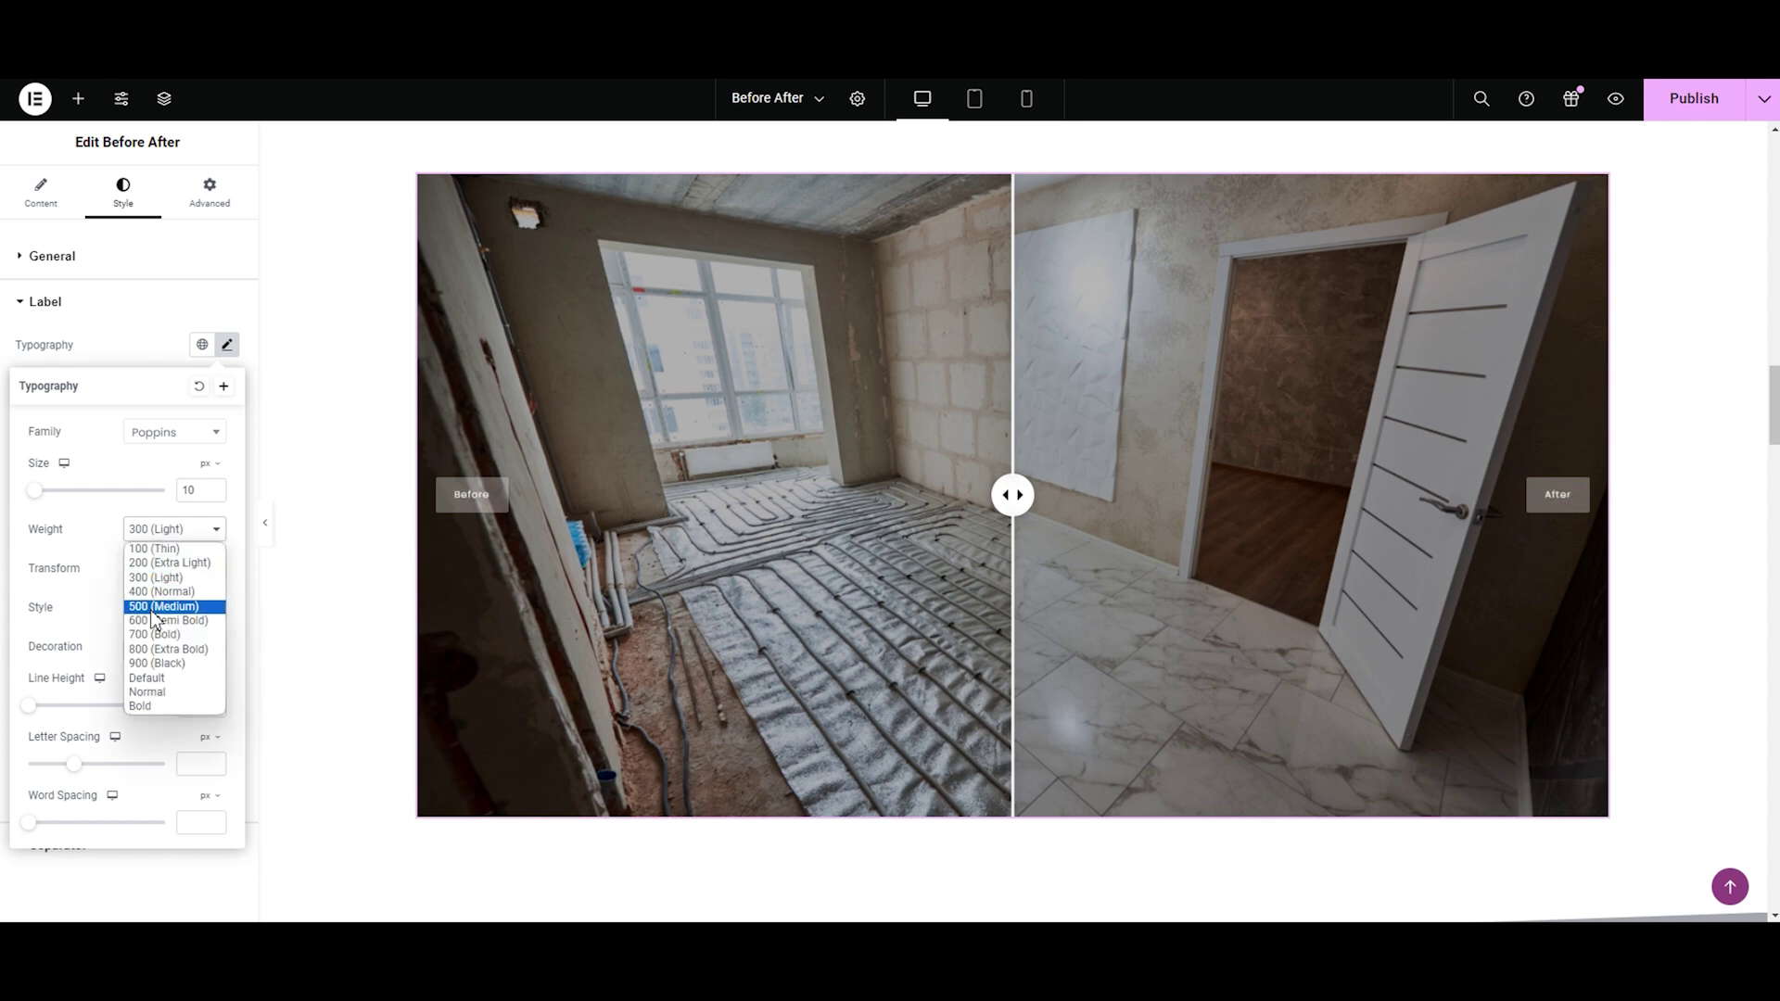
{"action": "left_click", "coordinate": [158, 607]}
{"action": "left_click", "coordinate": [168, 536]}
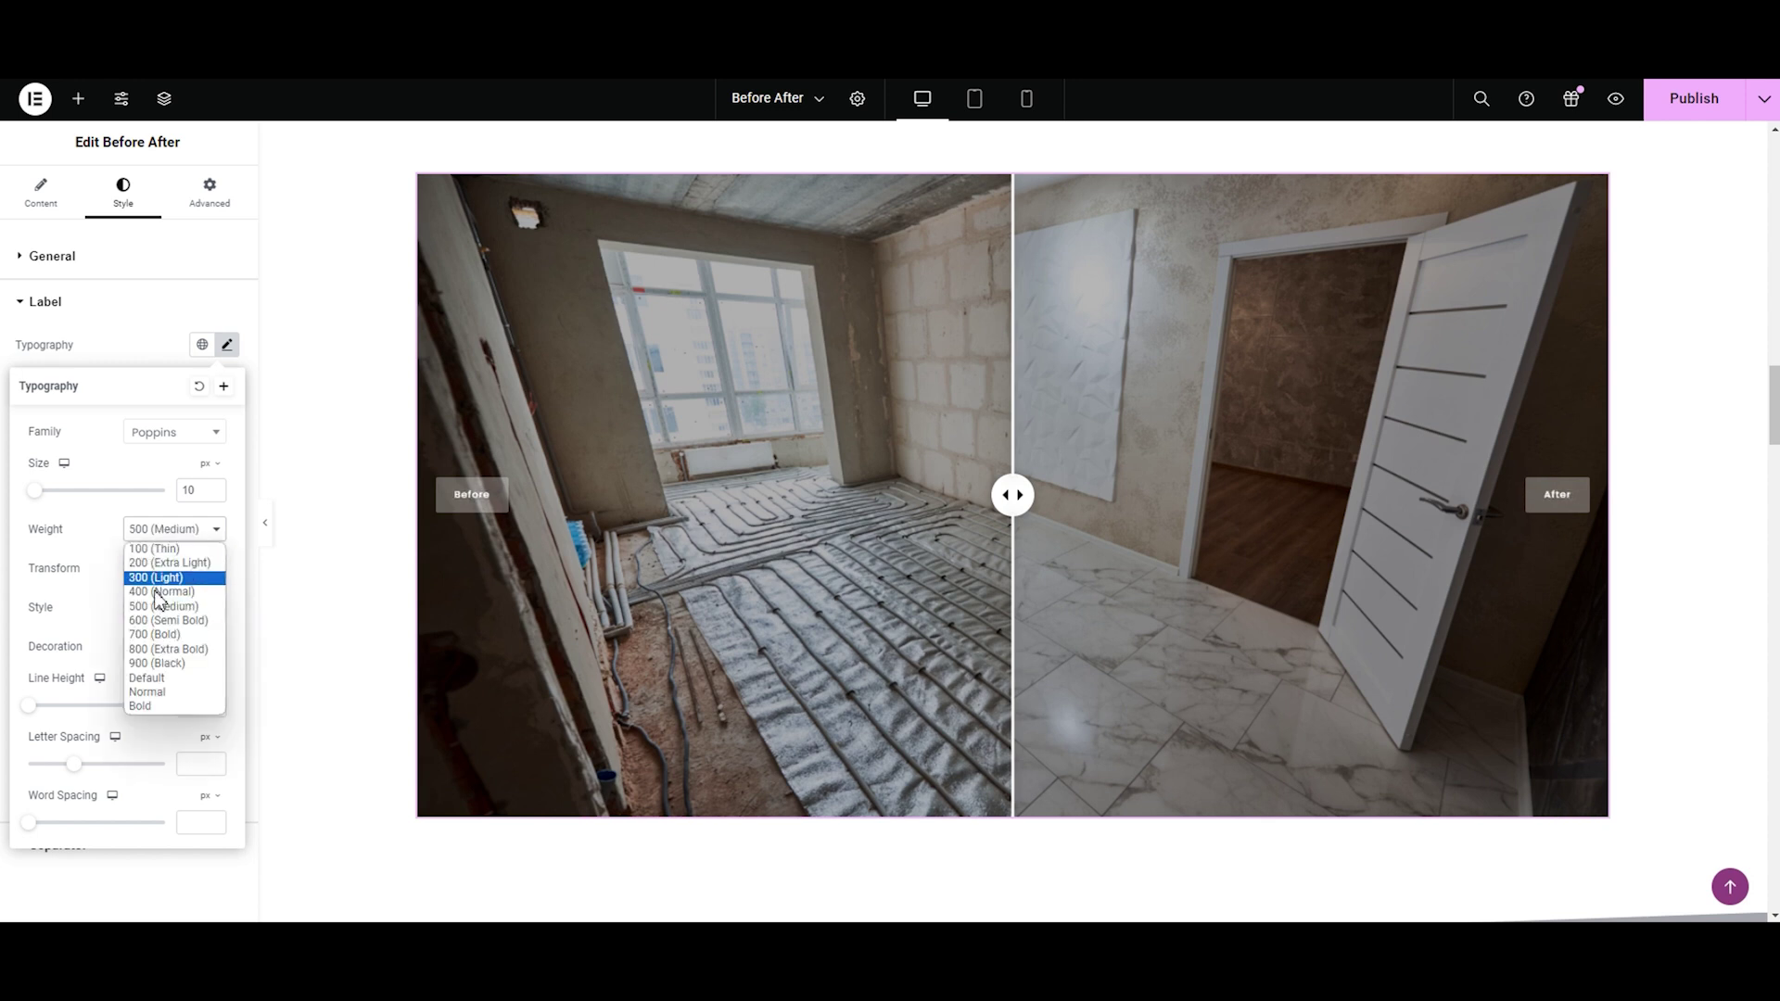
{"action": "left_click", "coordinate": [153, 646]}
{"action": "left_click", "coordinate": [163, 528]}
{"action": "left_click", "coordinate": [164, 561]}
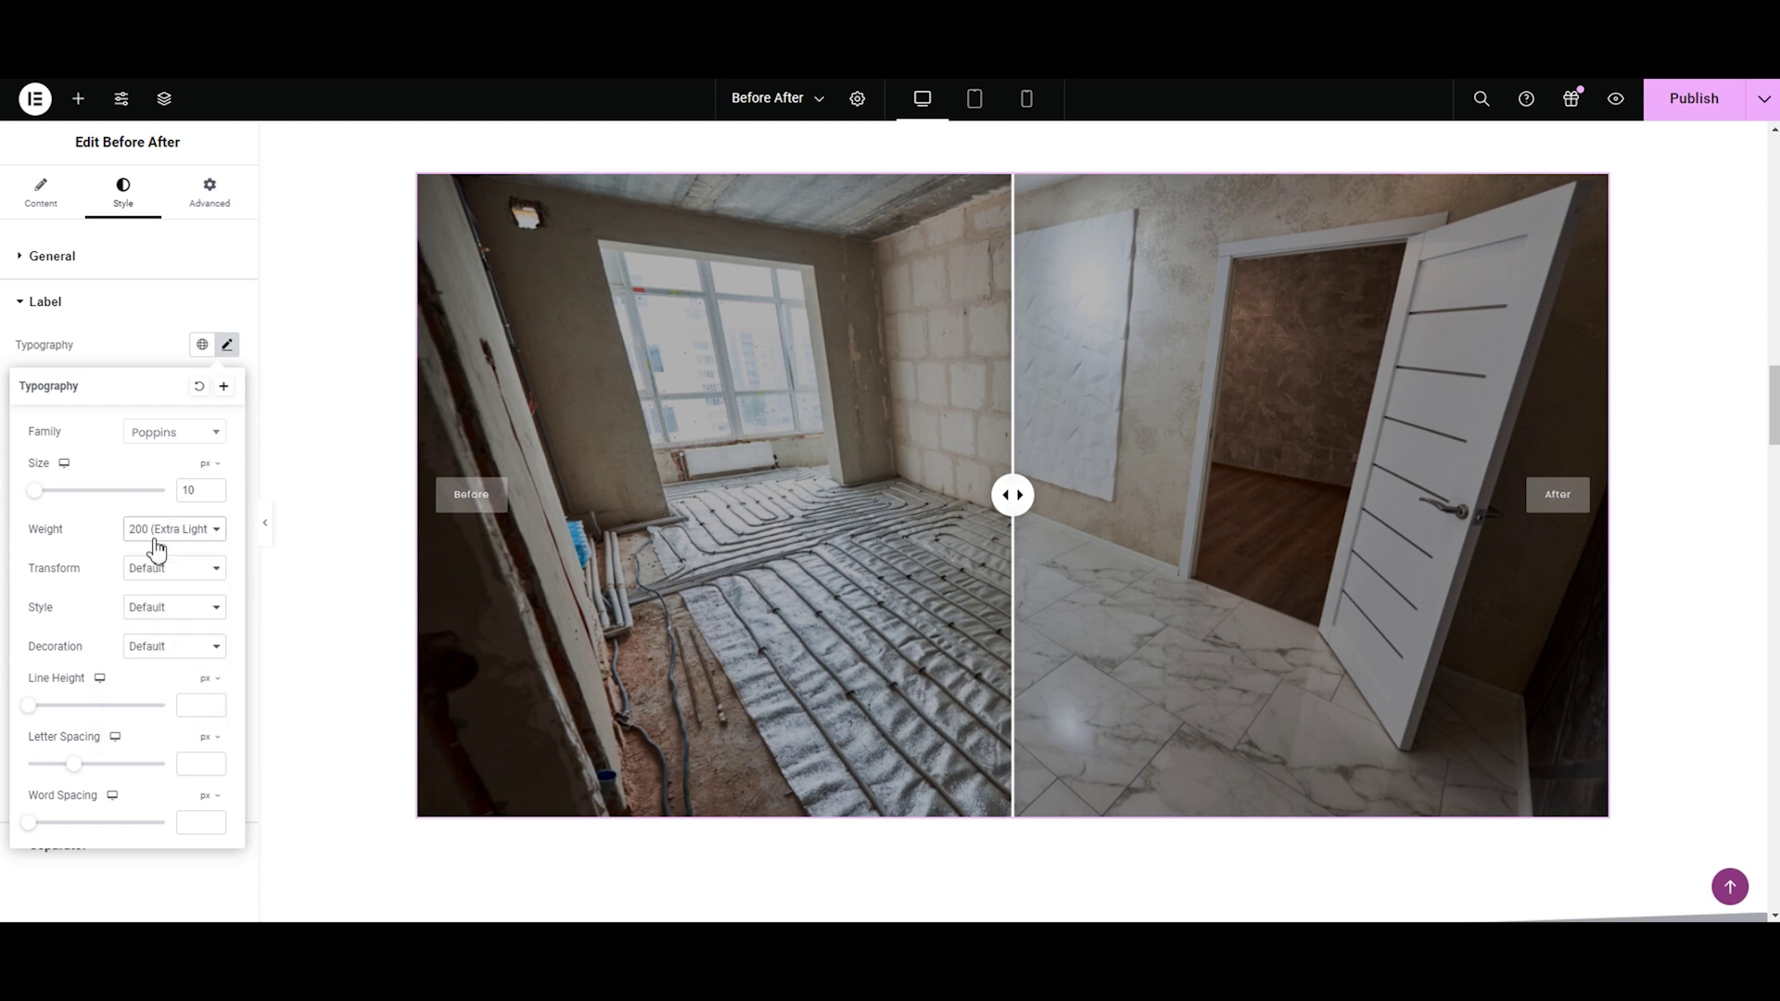
Step: Try uppercase, lowercase and capitalize label text, then return Transform to Default
{"action": "left_click", "coordinate": [148, 568]}
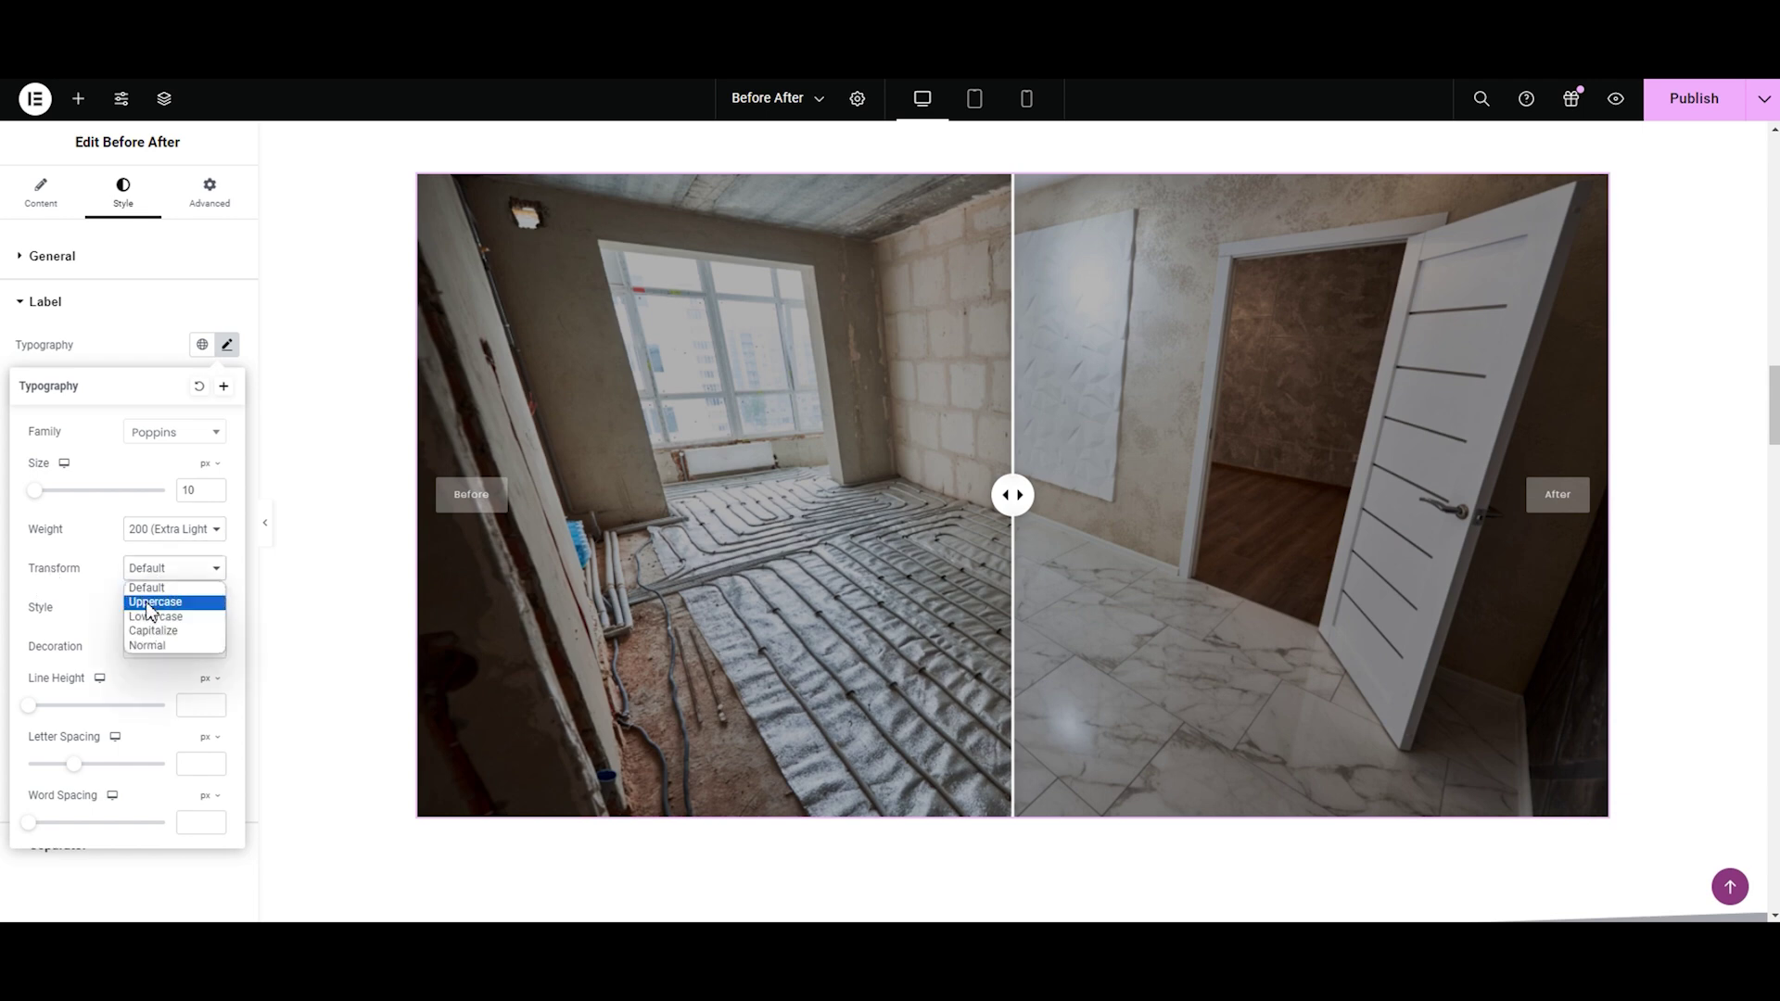
{"action": "left_click", "coordinate": [148, 601]}
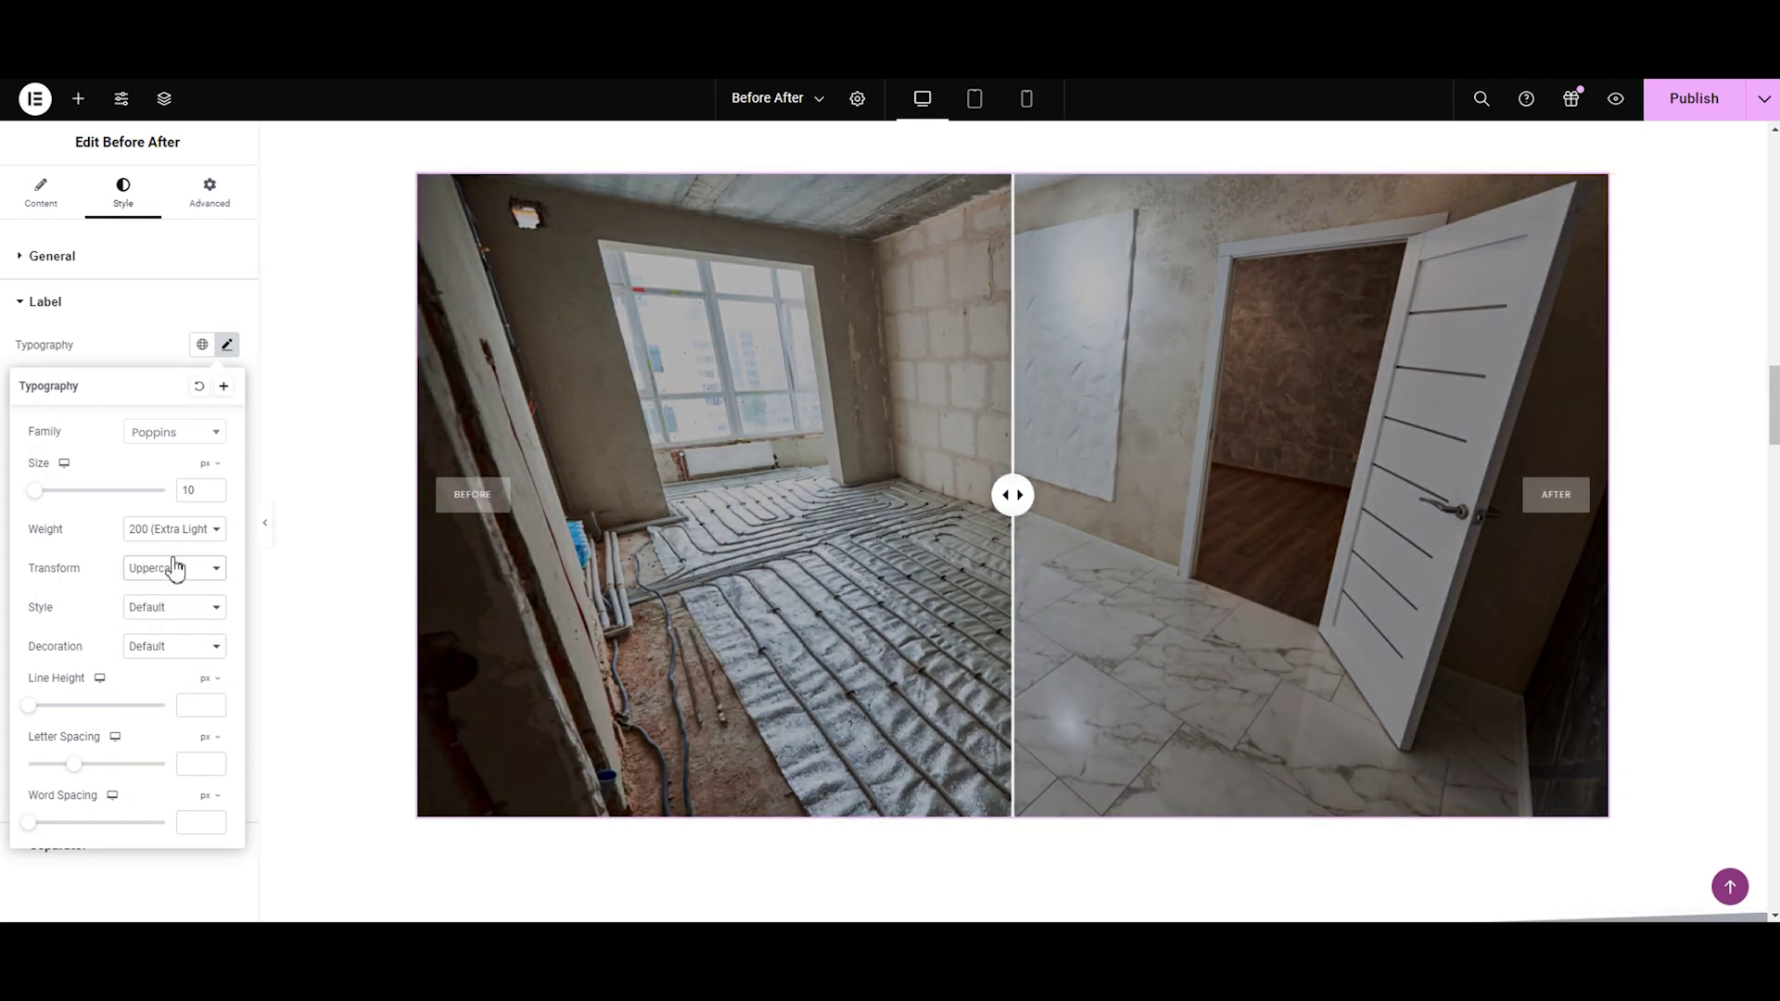
{"action": "left_click", "coordinate": [174, 568]}
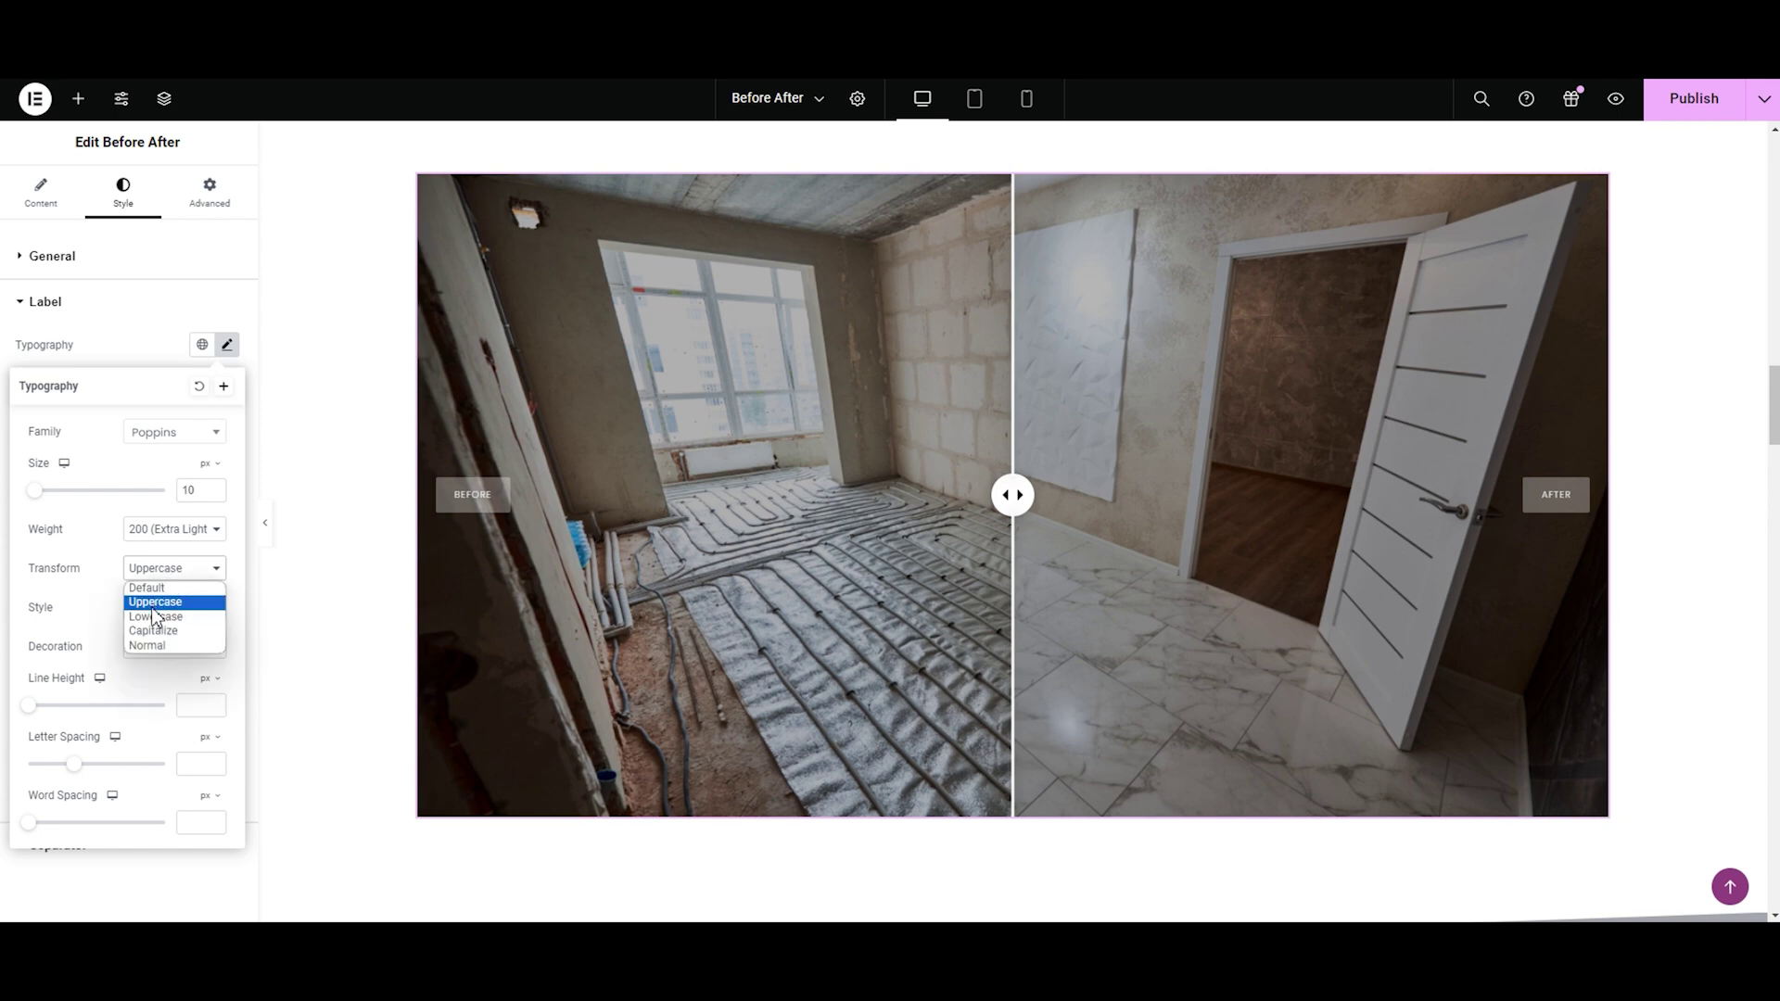
{"action": "left_click", "coordinate": [154, 616]}
{"action": "left_click", "coordinate": [172, 569]}
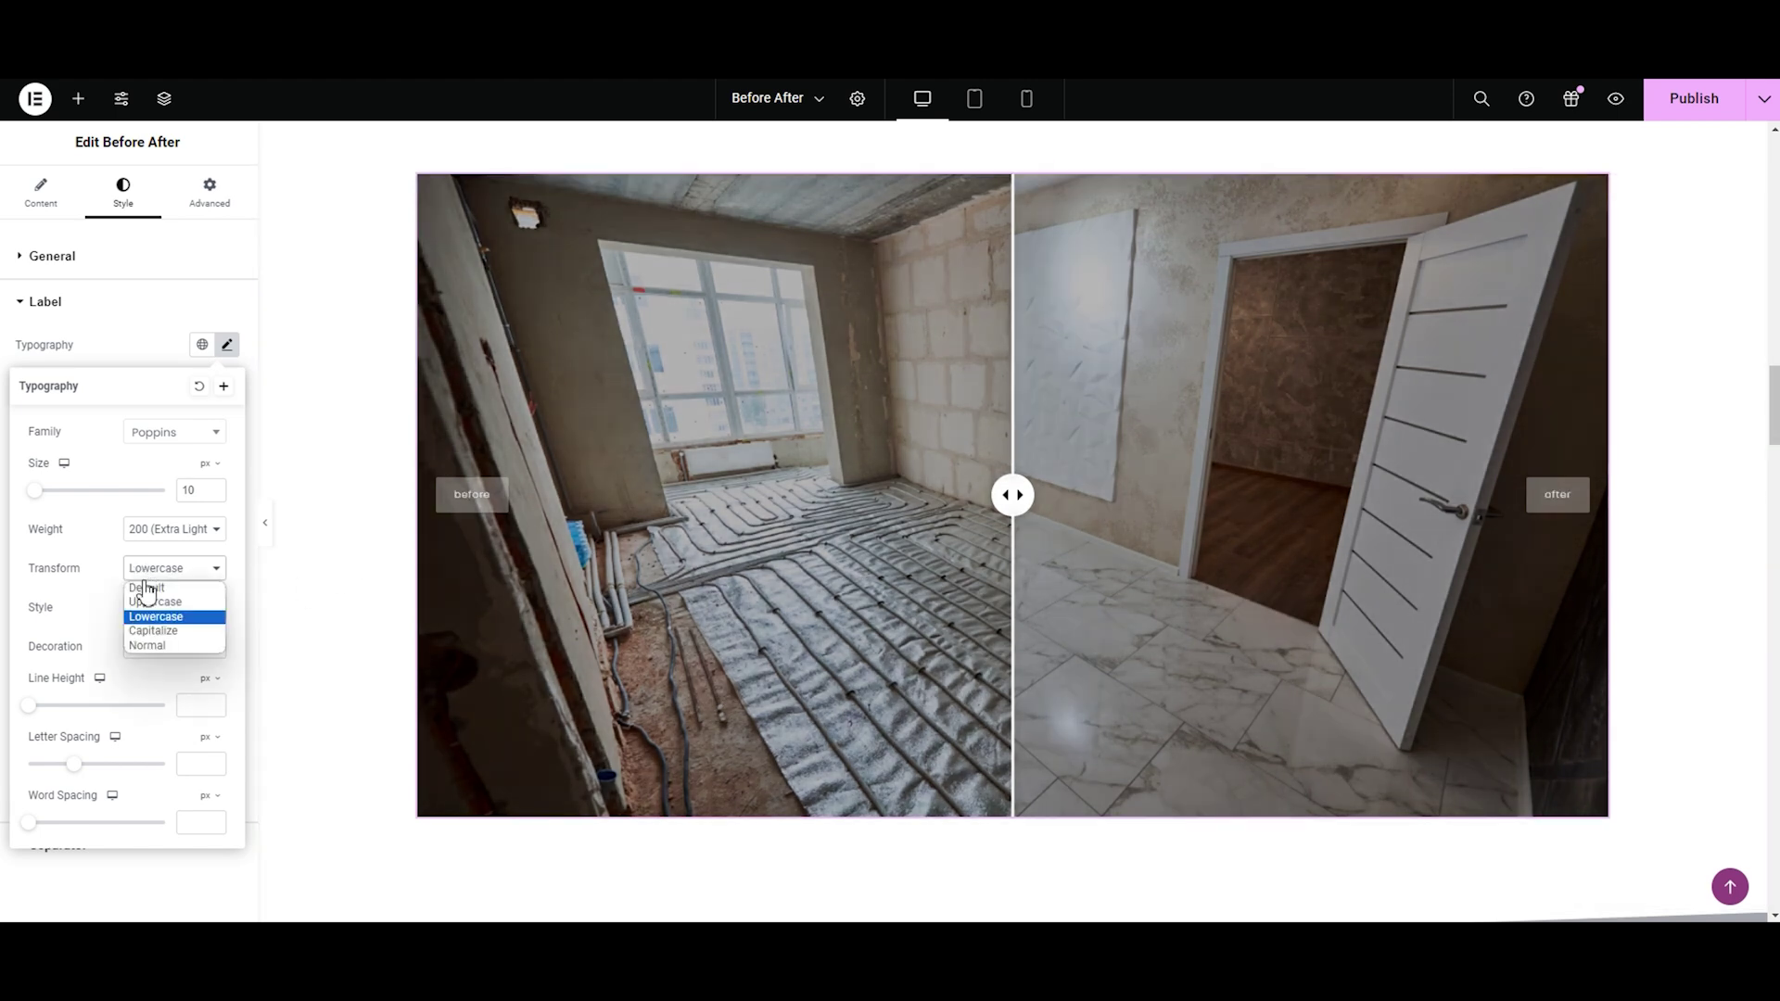
{"action": "left_click", "coordinate": [152, 632]}
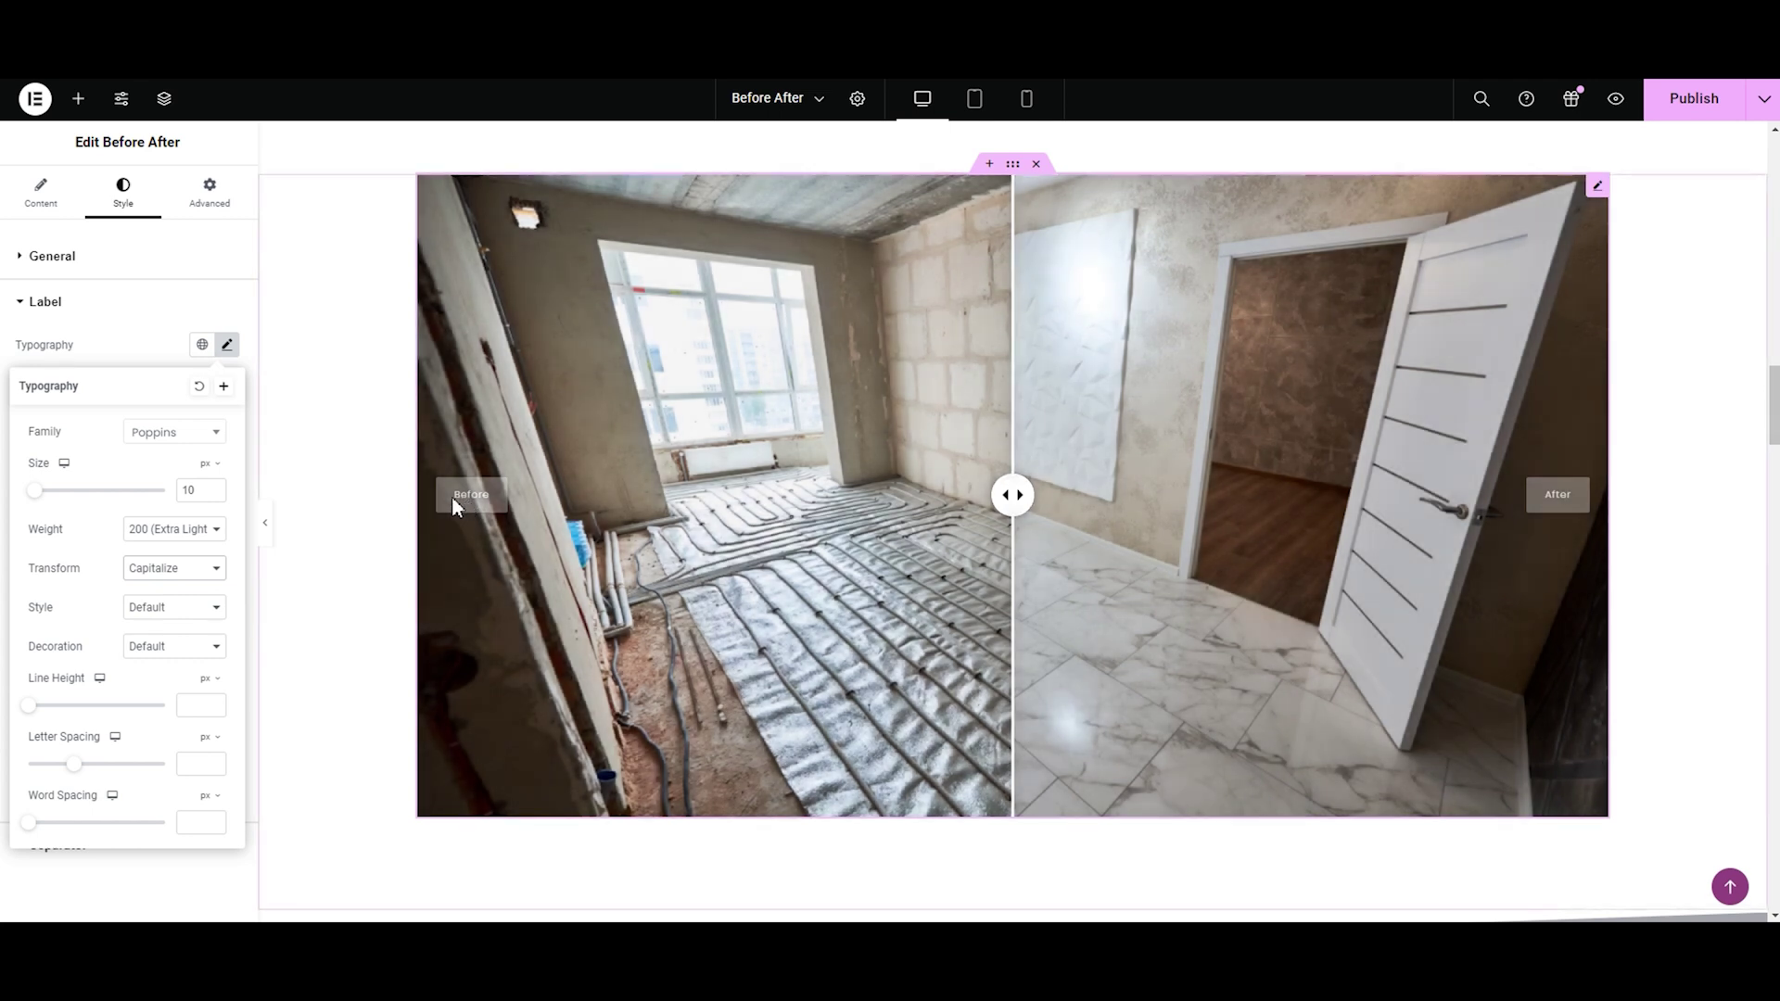
{"action": "left_click", "coordinate": [171, 569]}
{"action": "left_click", "coordinate": [148, 588]}
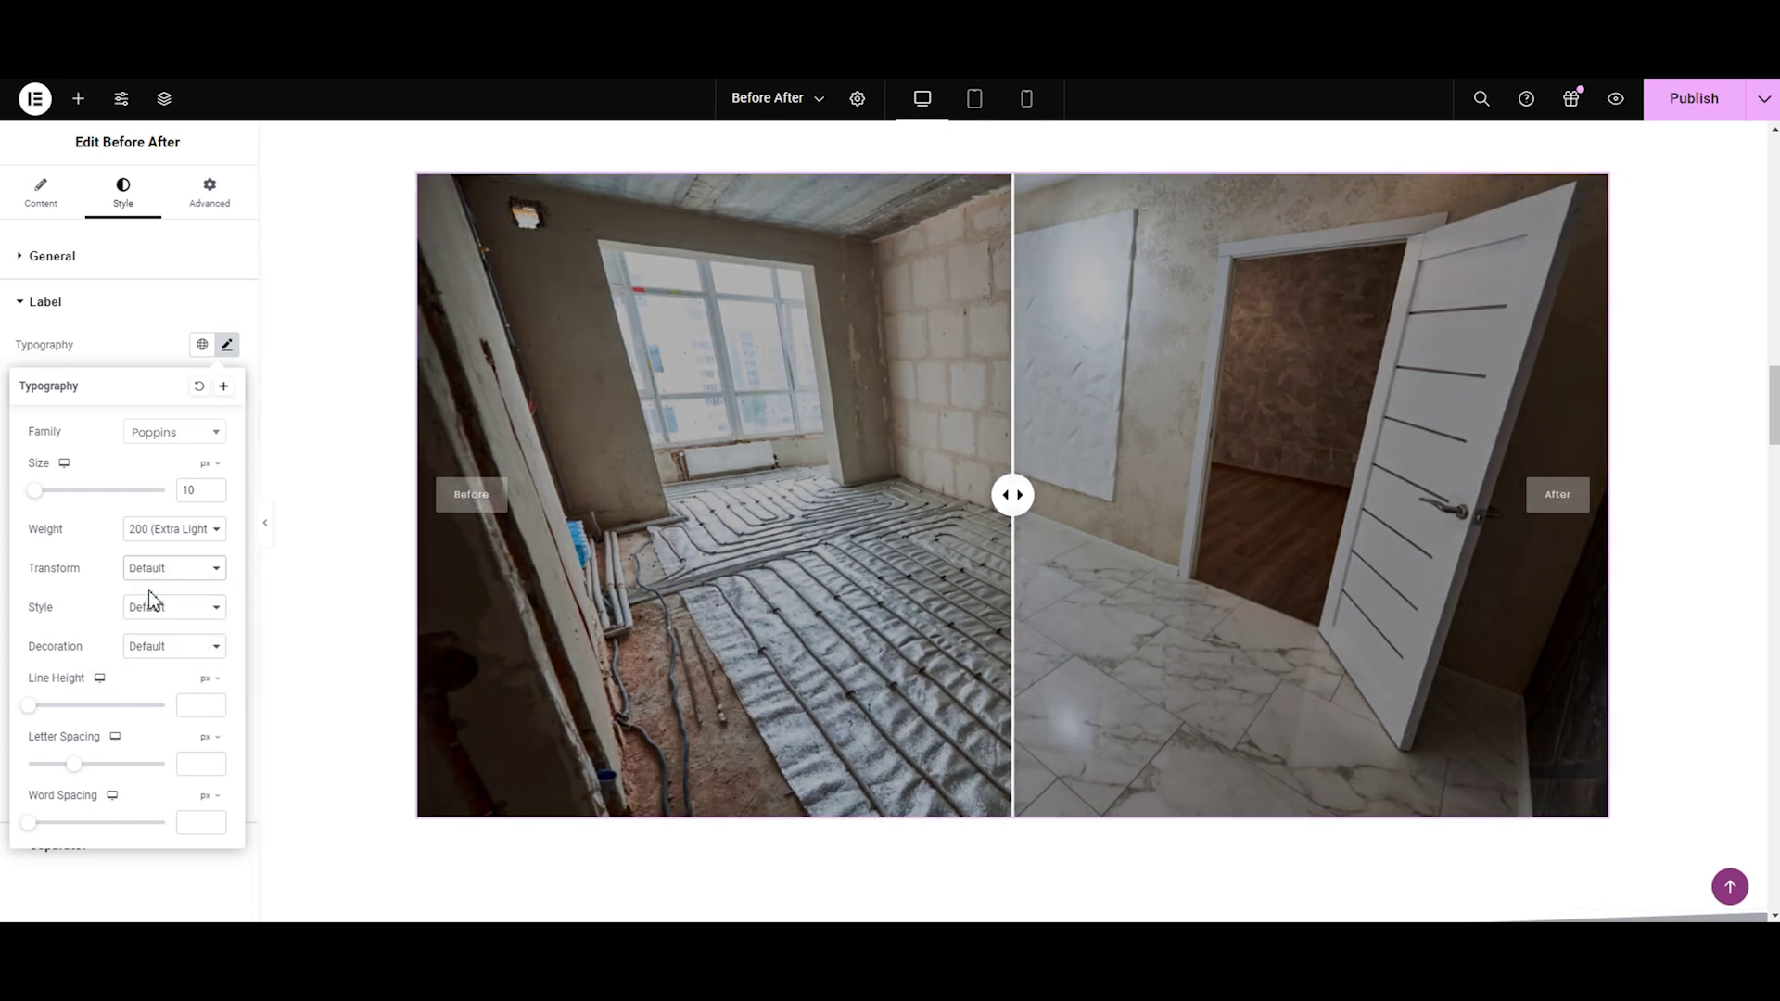
Step: Try Normal, Italic and Oblique label styles, then reset Style to Default
{"action": "left_click", "coordinate": [204, 612]}
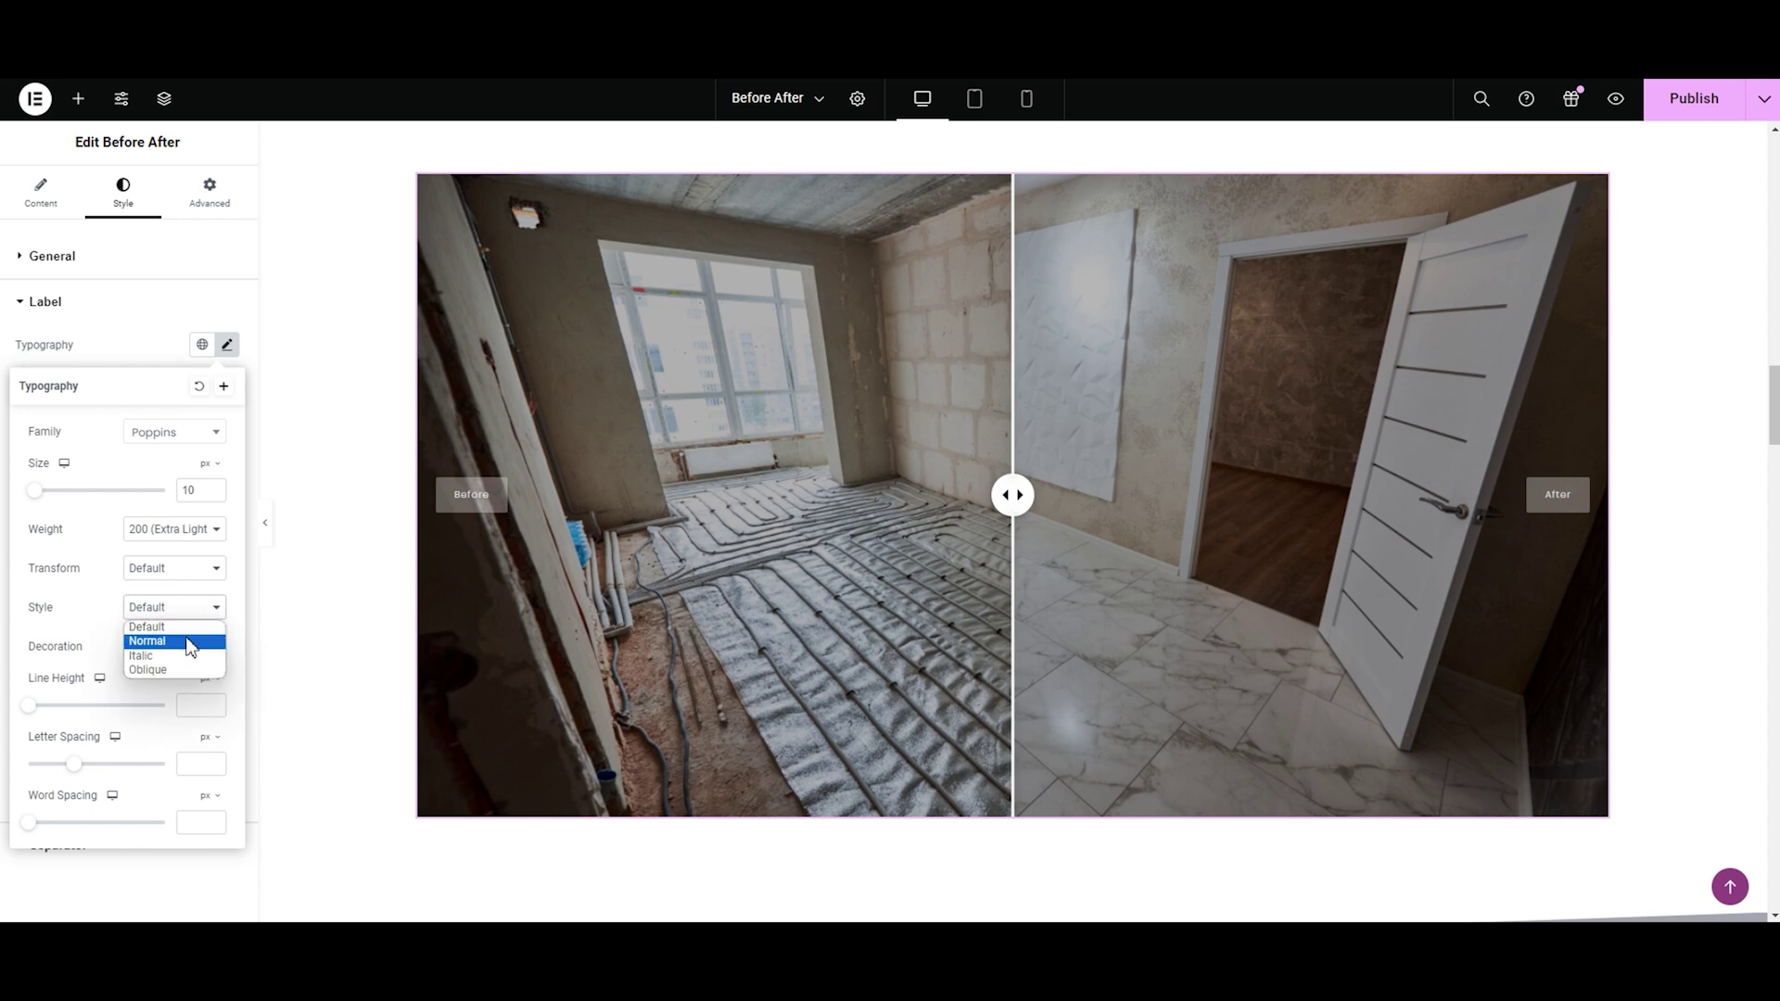
{"action": "left_click", "coordinate": [186, 641]}
{"action": "left_click", "coordinate": [177, 612]}
{"action": "left_click", "coordinate": [149, 655]}
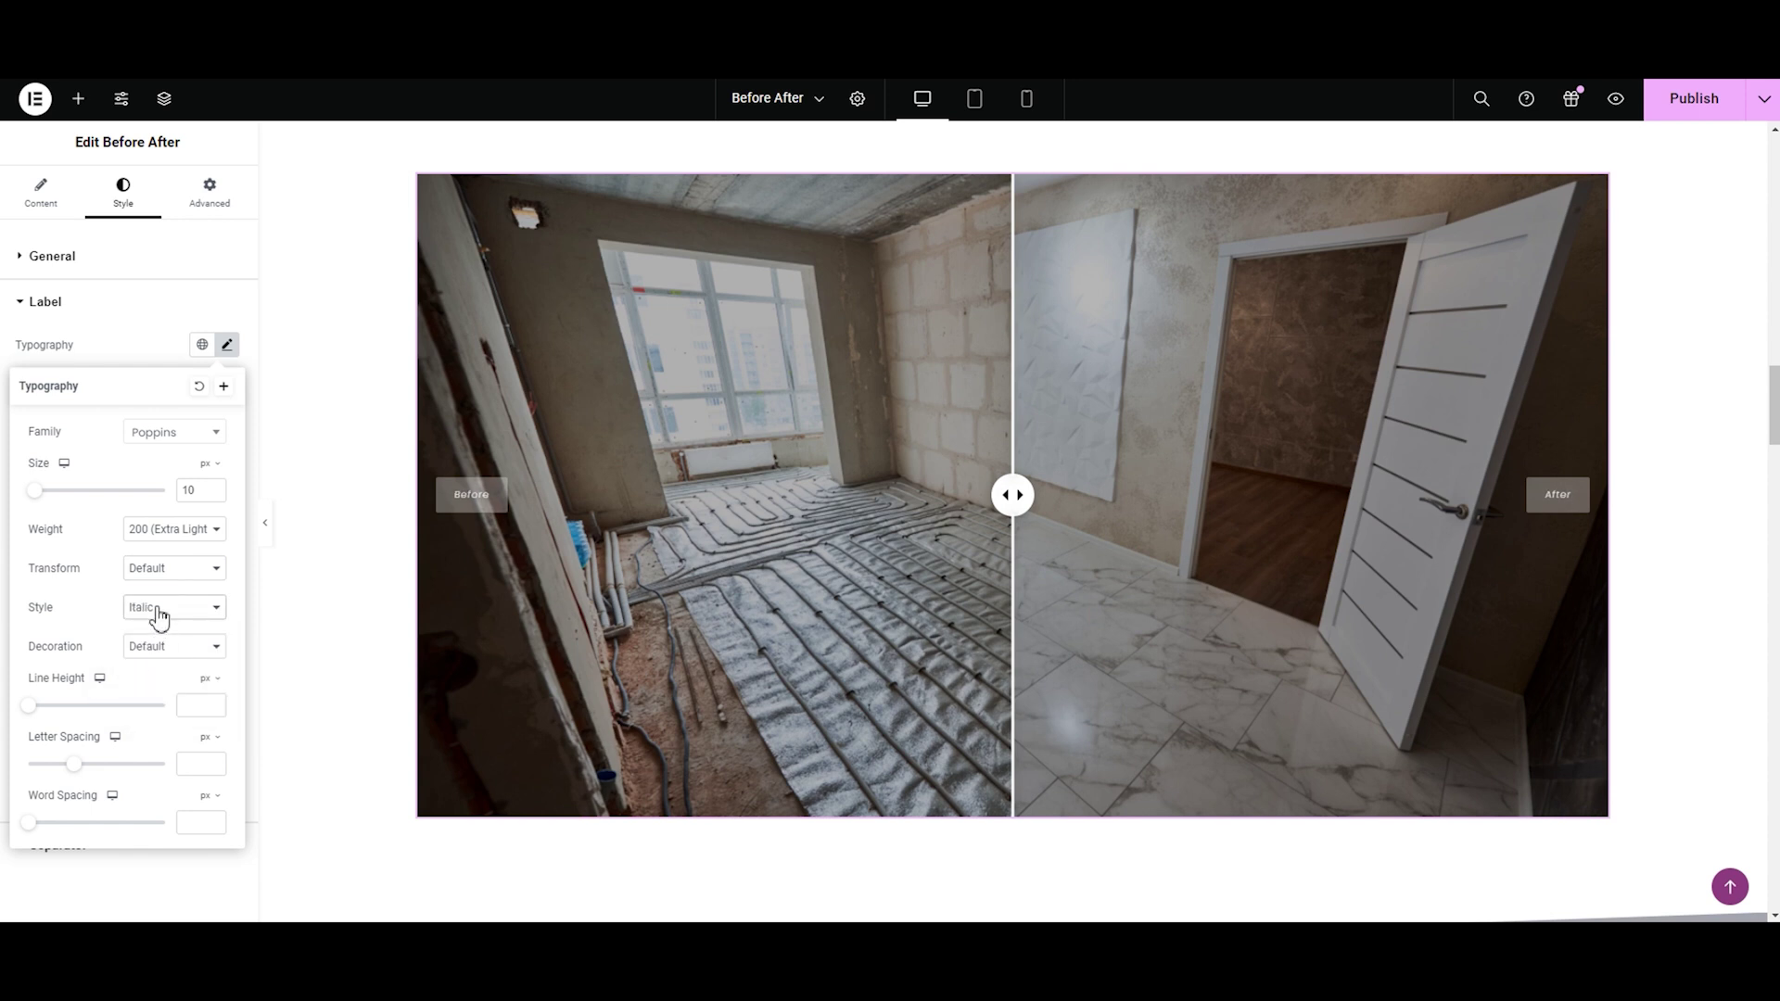
{"action": "left_click", "coordinate": [158, 610]}
{"action": "left_click", "coordinate": [156, 674]}
{"action": "left_click", "coordinate": [176, 608]}
{"action": "left_click", "coordinate": [175, 621]}
Step: Try underline, overline and line-through label decorations, then reset Decoration to Default
{"action": "left_click", "coordinate": [176, 649]}
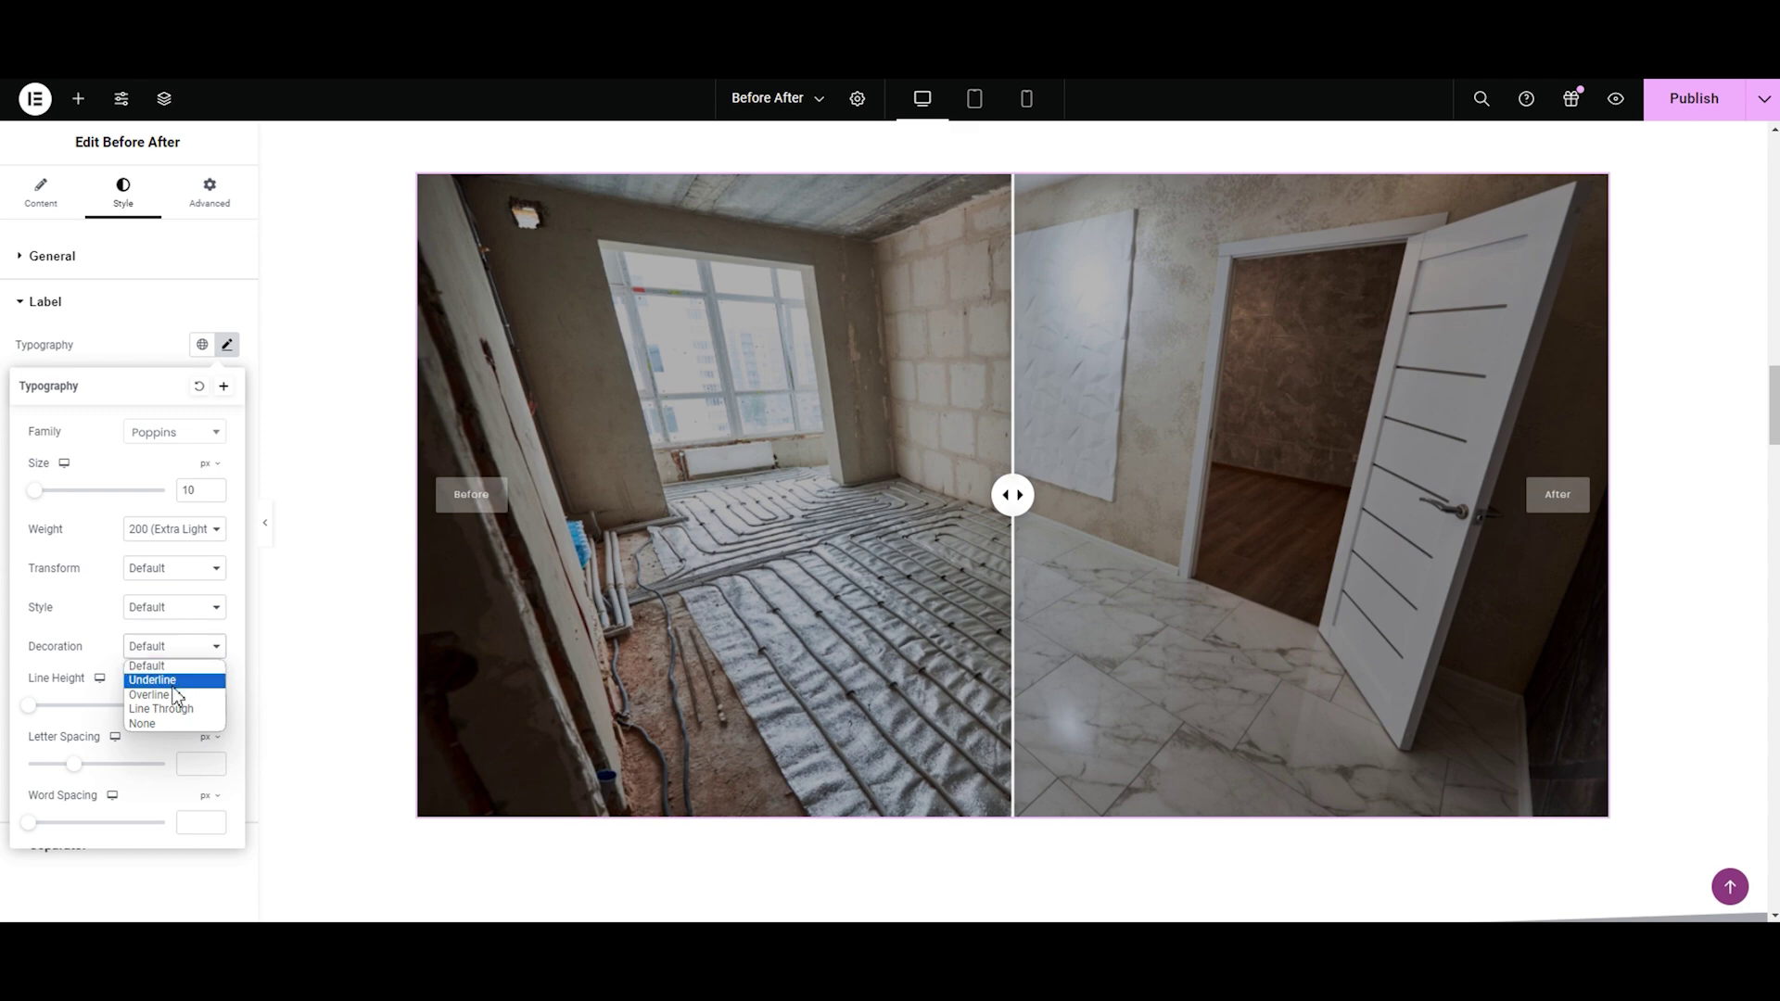
{"action": "left_click", "coordinate": [174, 684]}
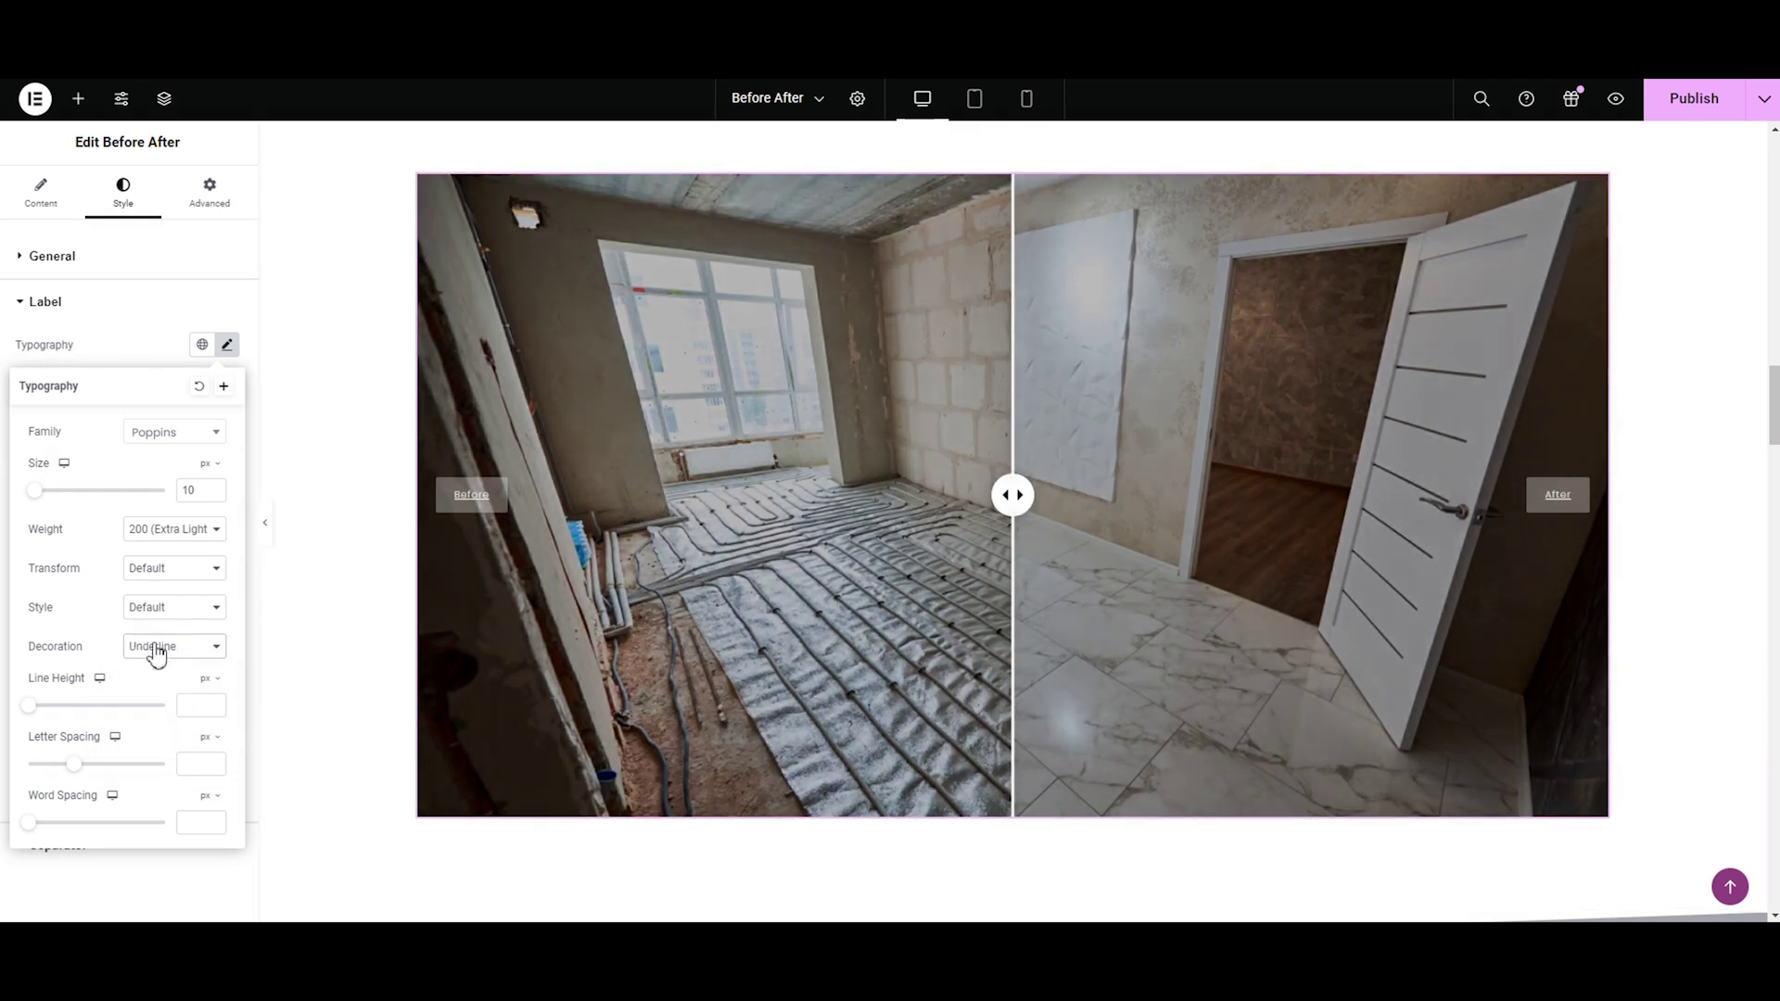
{"action": "left_click", "coordinate": [165, 649]}
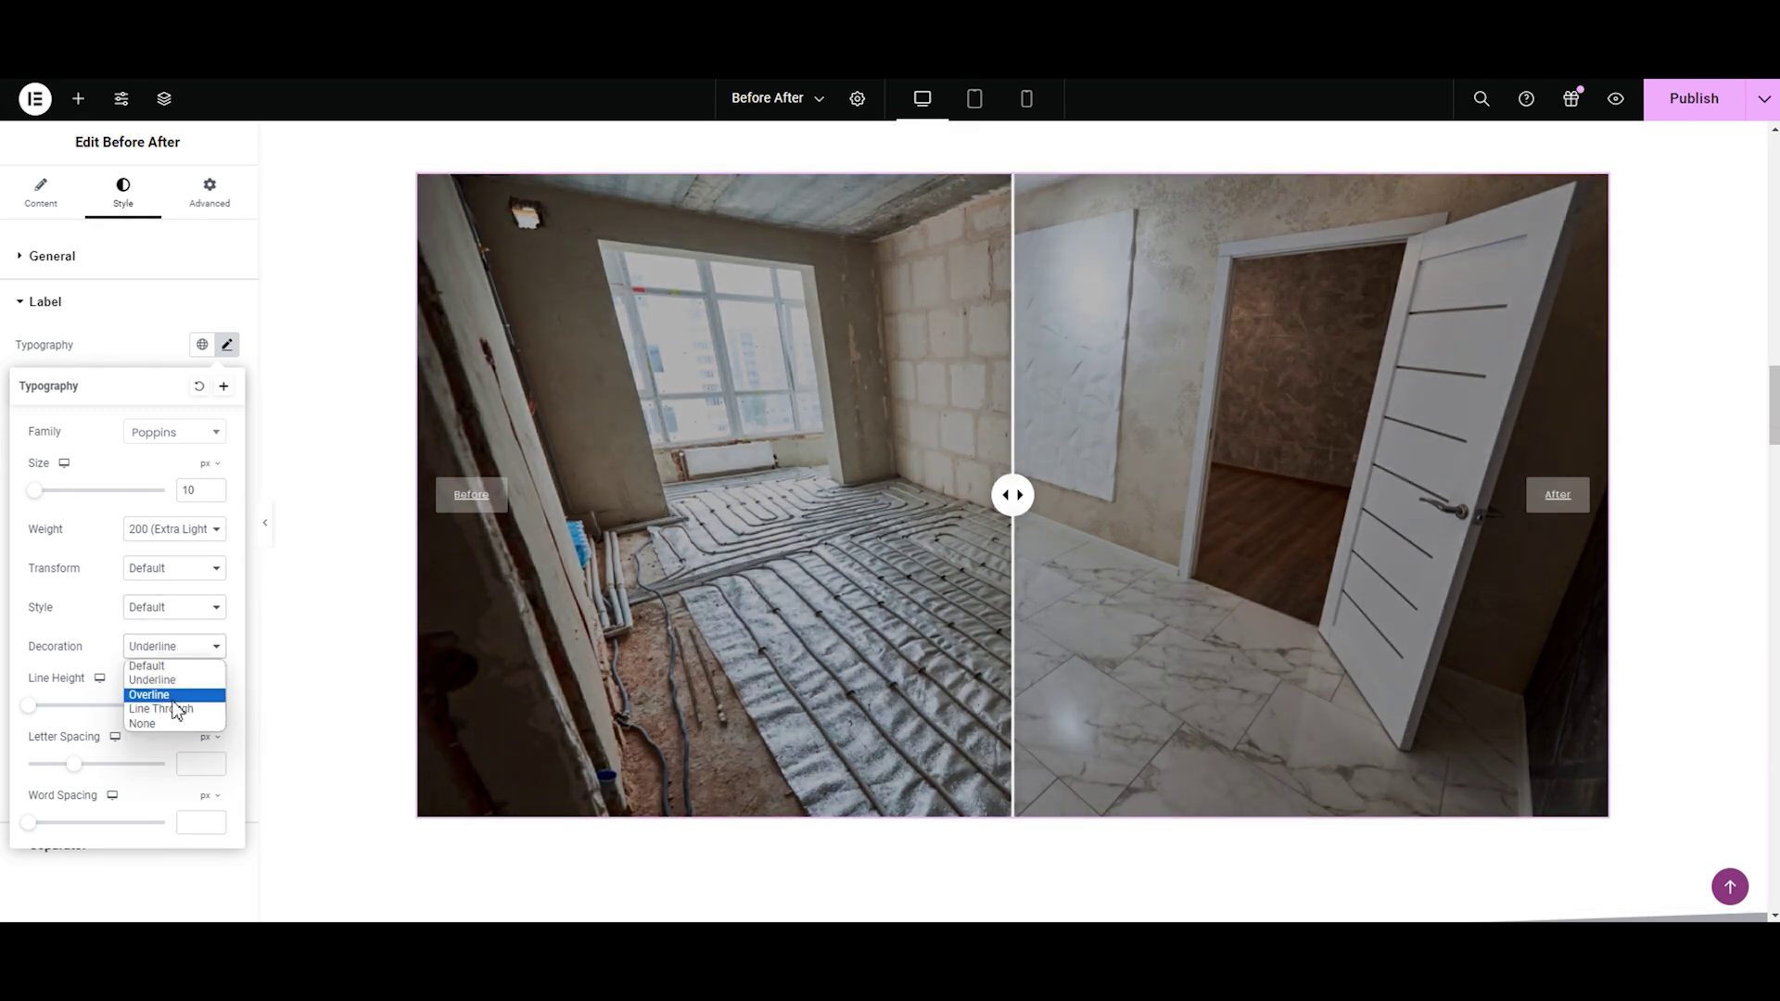
{"action": "left_click", "coordinate": [172, 697]}
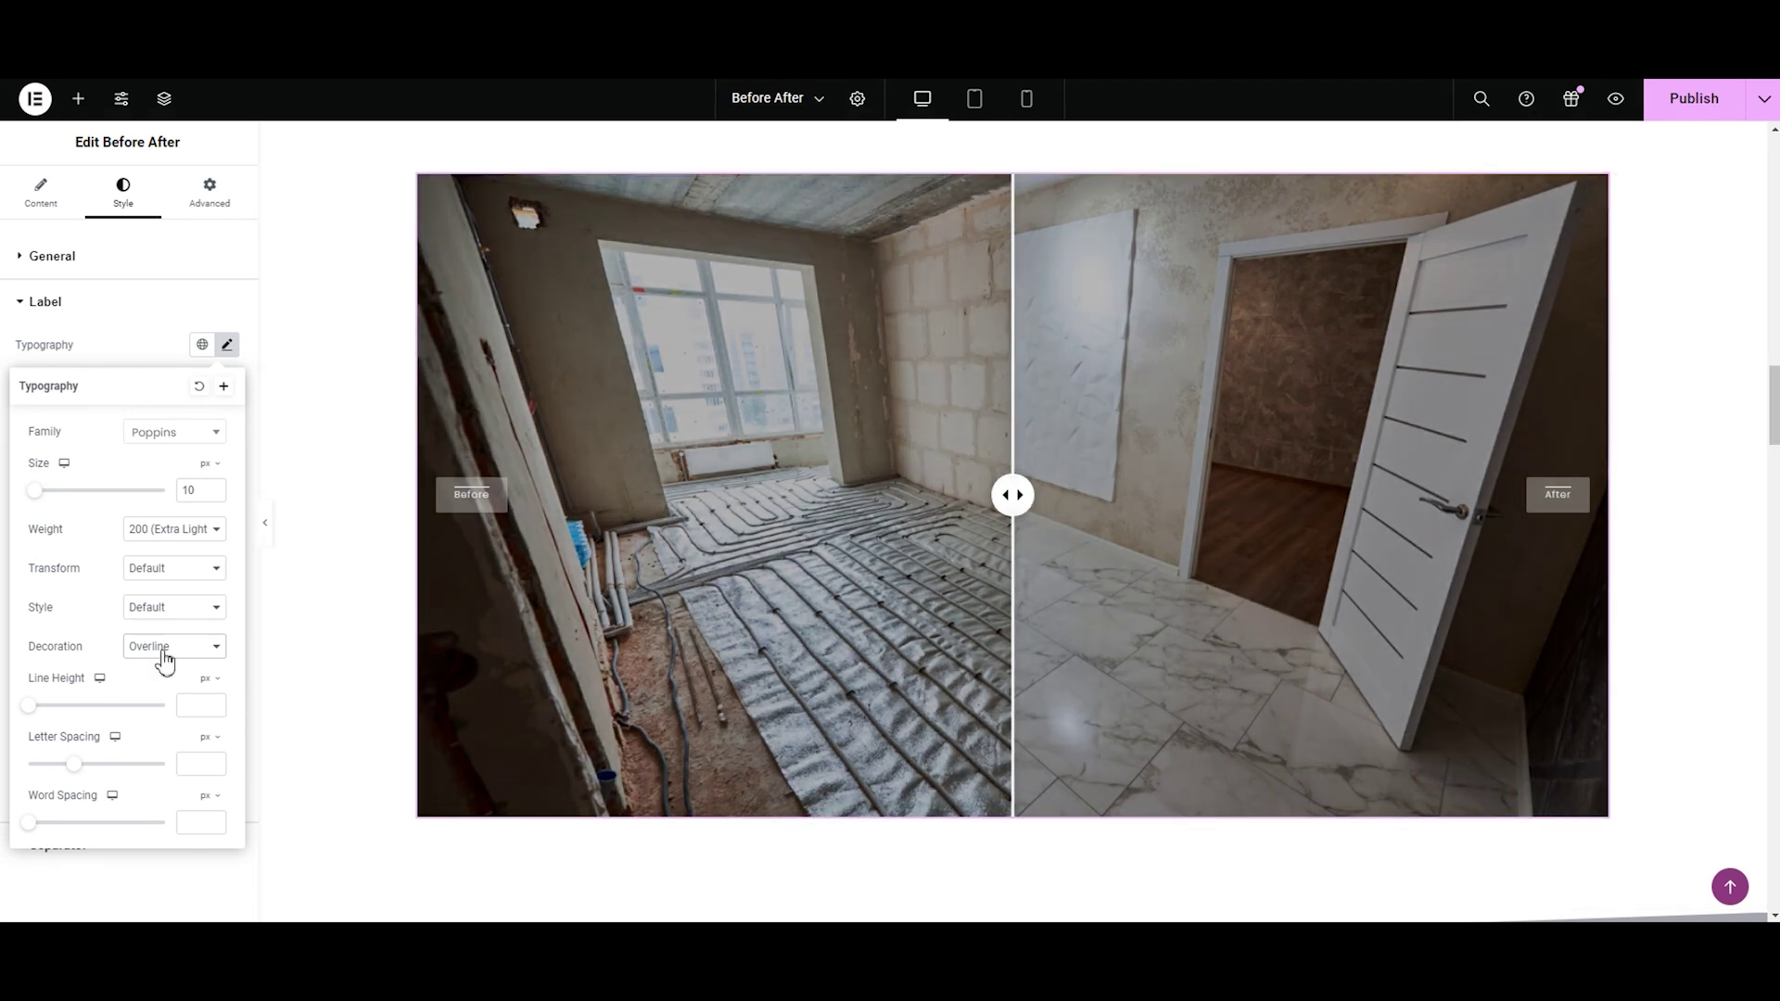
{"action": "left_click", "coordinate": [163, 649]}
{"action": "left_click", "coordinate": [167, 708]}
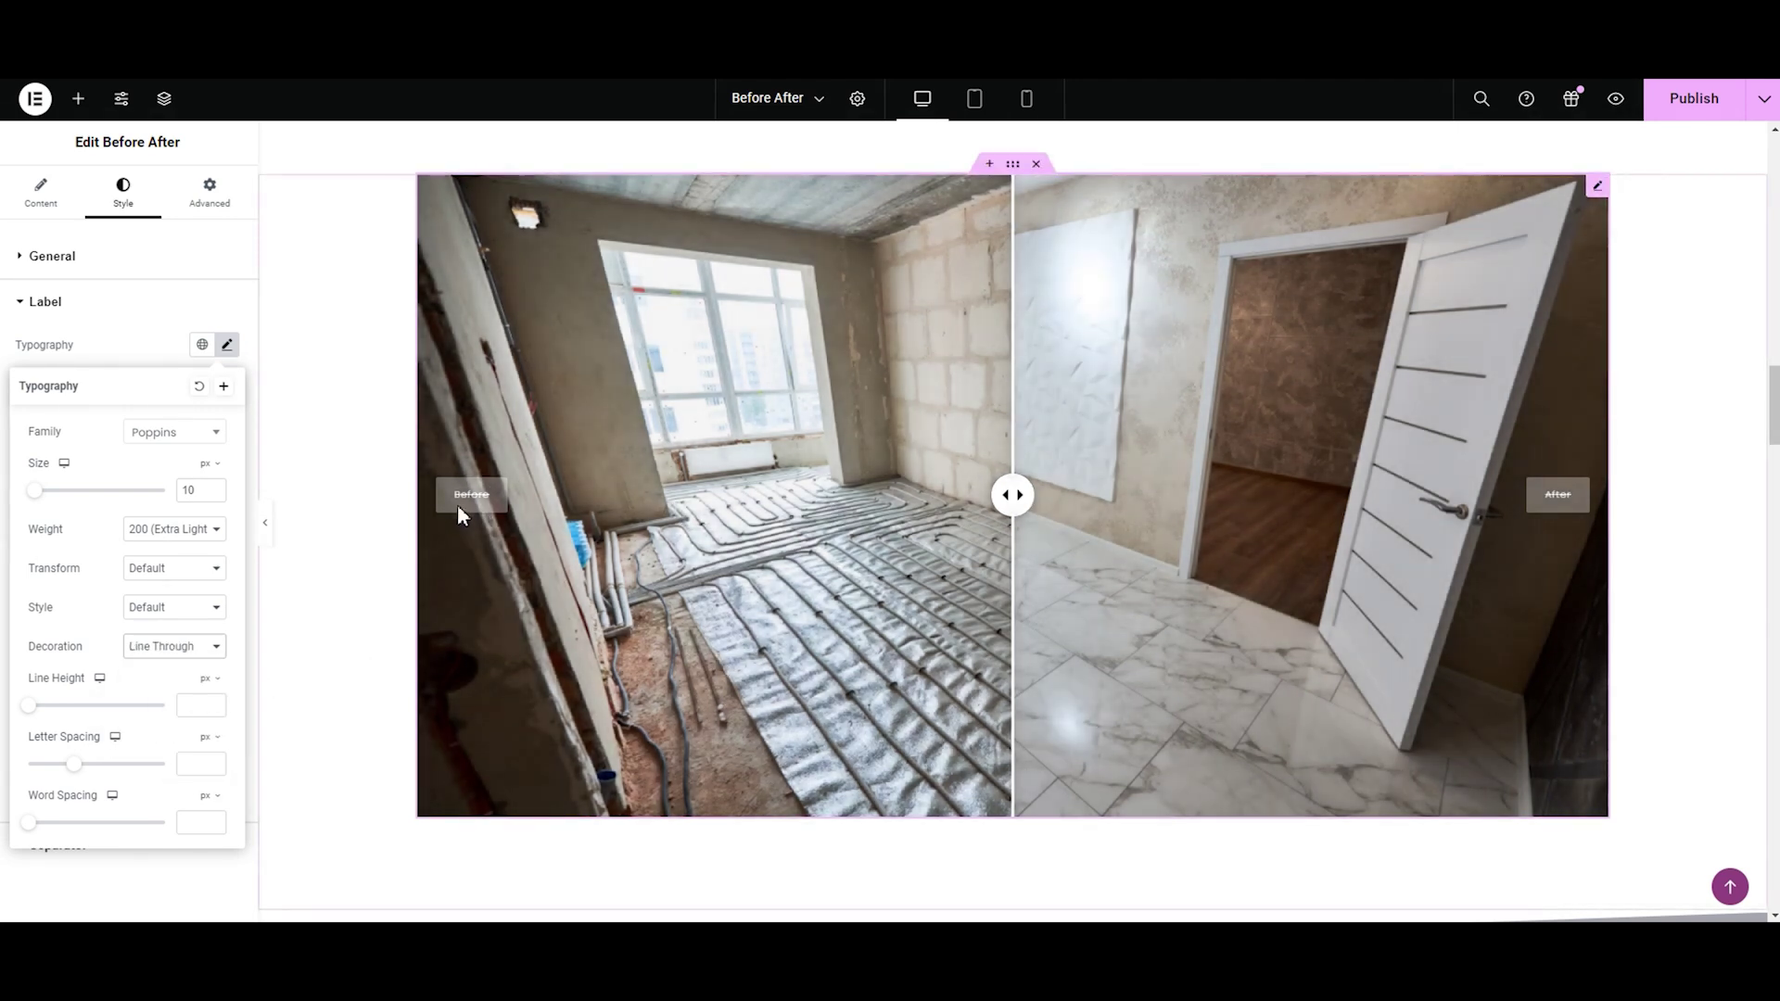
{"action": "left_click", "coordinate": [174, 647]}
{"action": "left_click", "coordinate": [164, 665]}
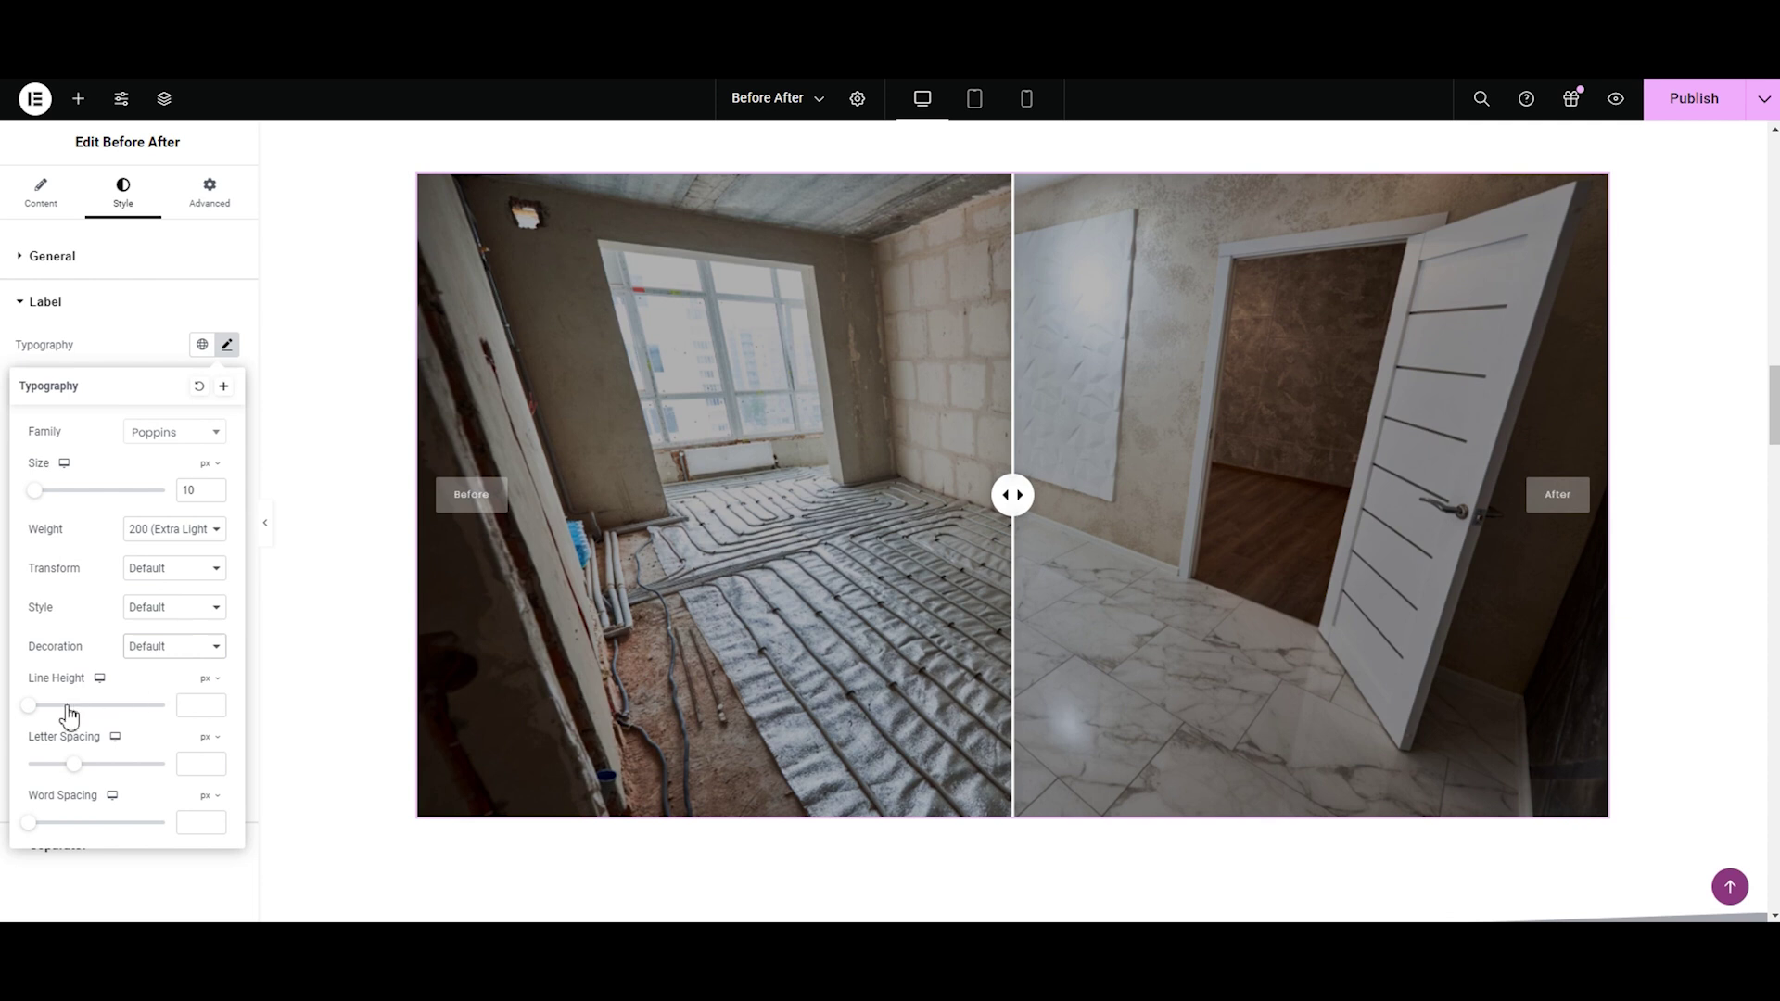
Step: Test label line height, letter spacing and word spacing, undo them, and close Typography
{"action": "left_click_drag", "start_coordinate": [32, 708], "coordinate": [52, 711]}
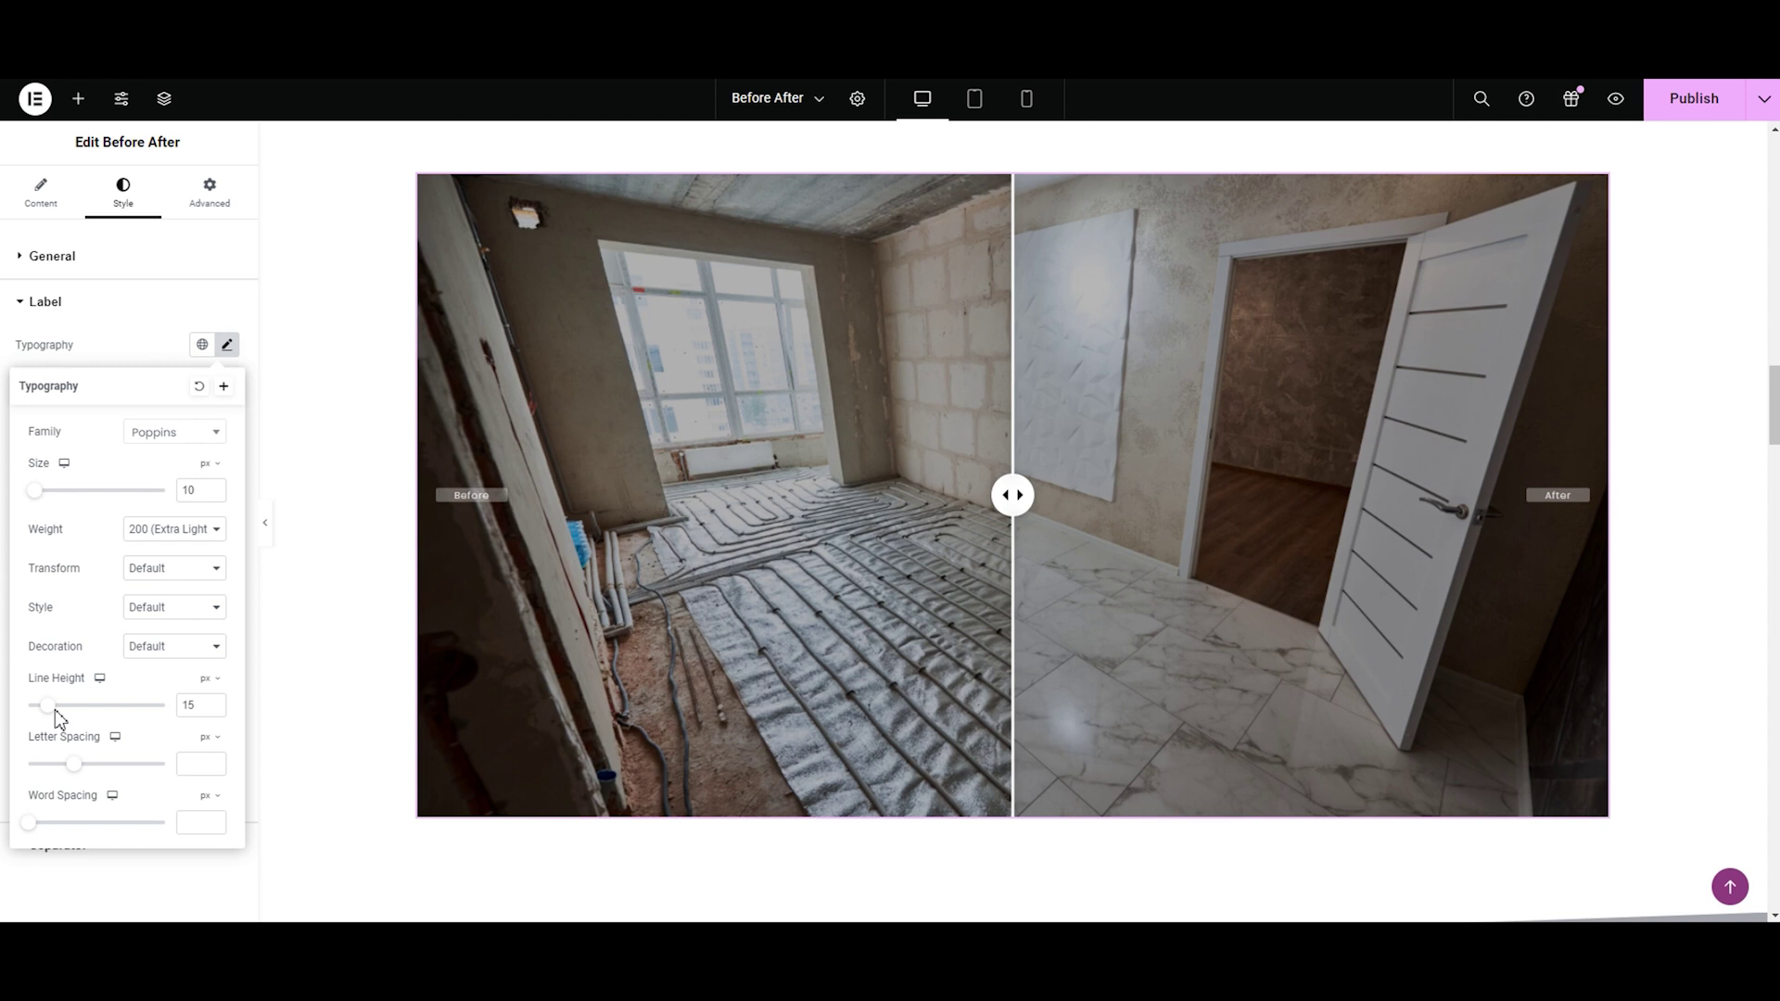
{"action": "key", "text": "ctrl+z"}
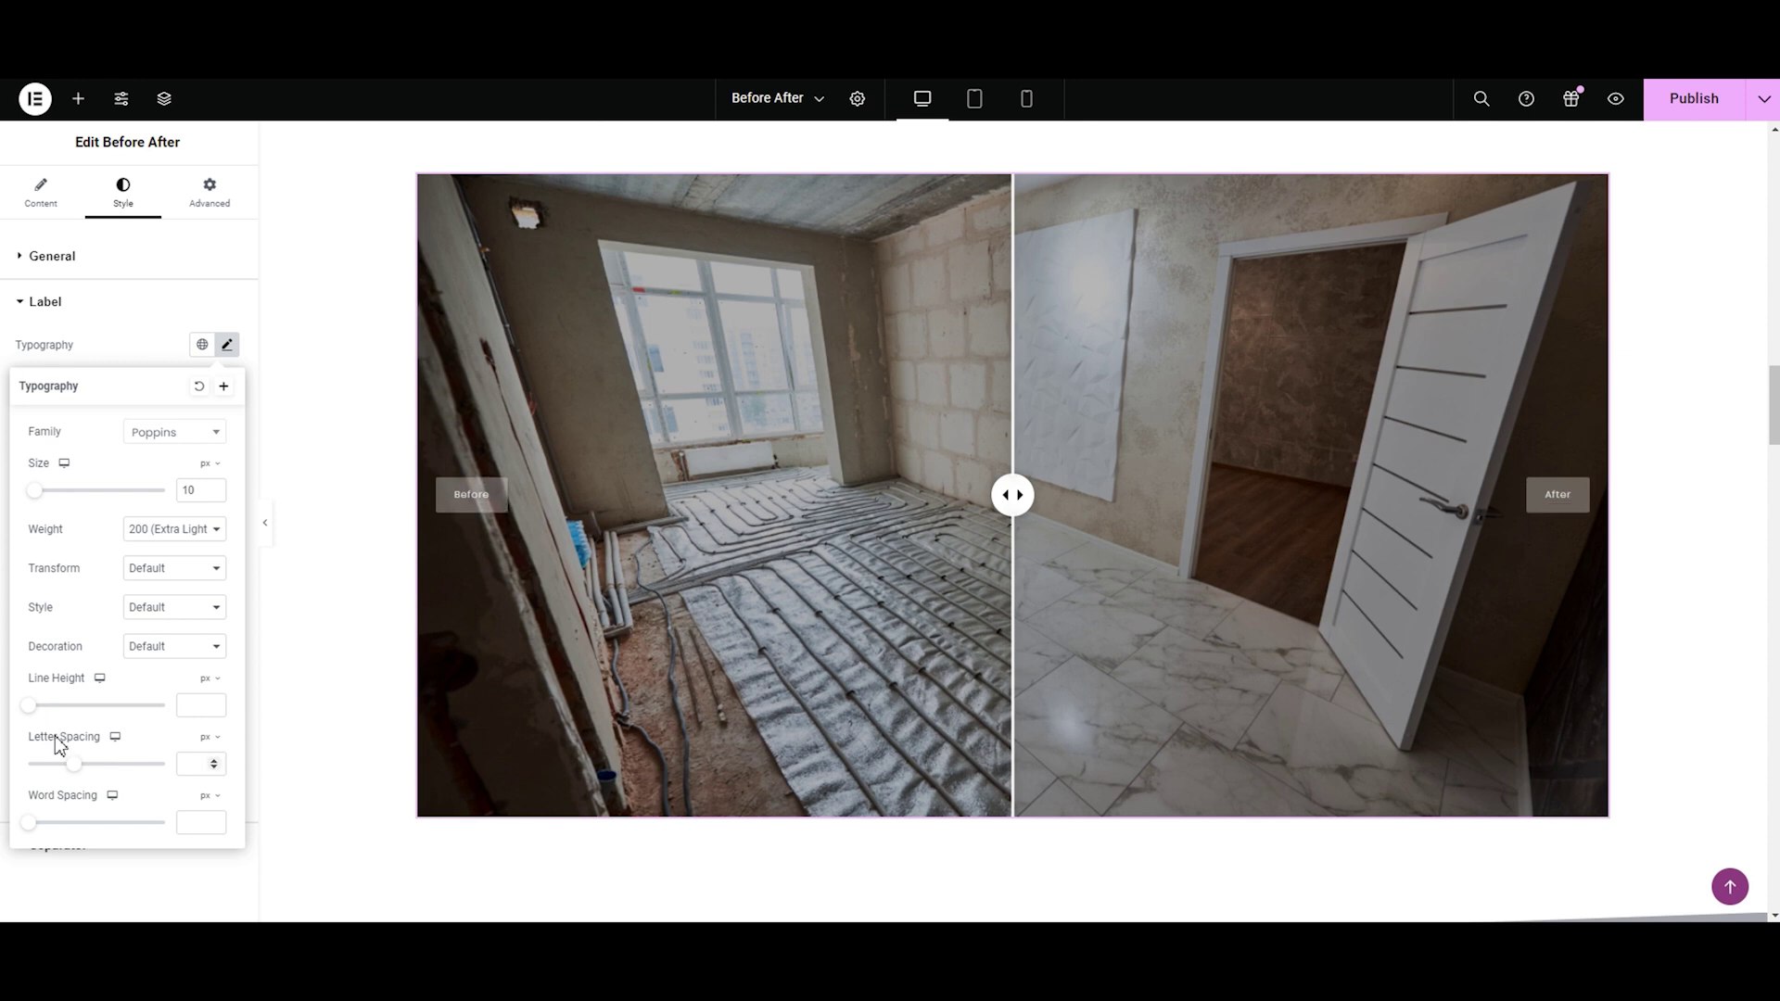
{"action": "left_click_drag", "start_coordinate": [74, 765], "coordinate": [98, 766]}
{"action": "key", "text": "ctrl+z"}
{"action": "left_click_drag", "start_coordinate": [36, 823], "coordinate": [50, 824]}
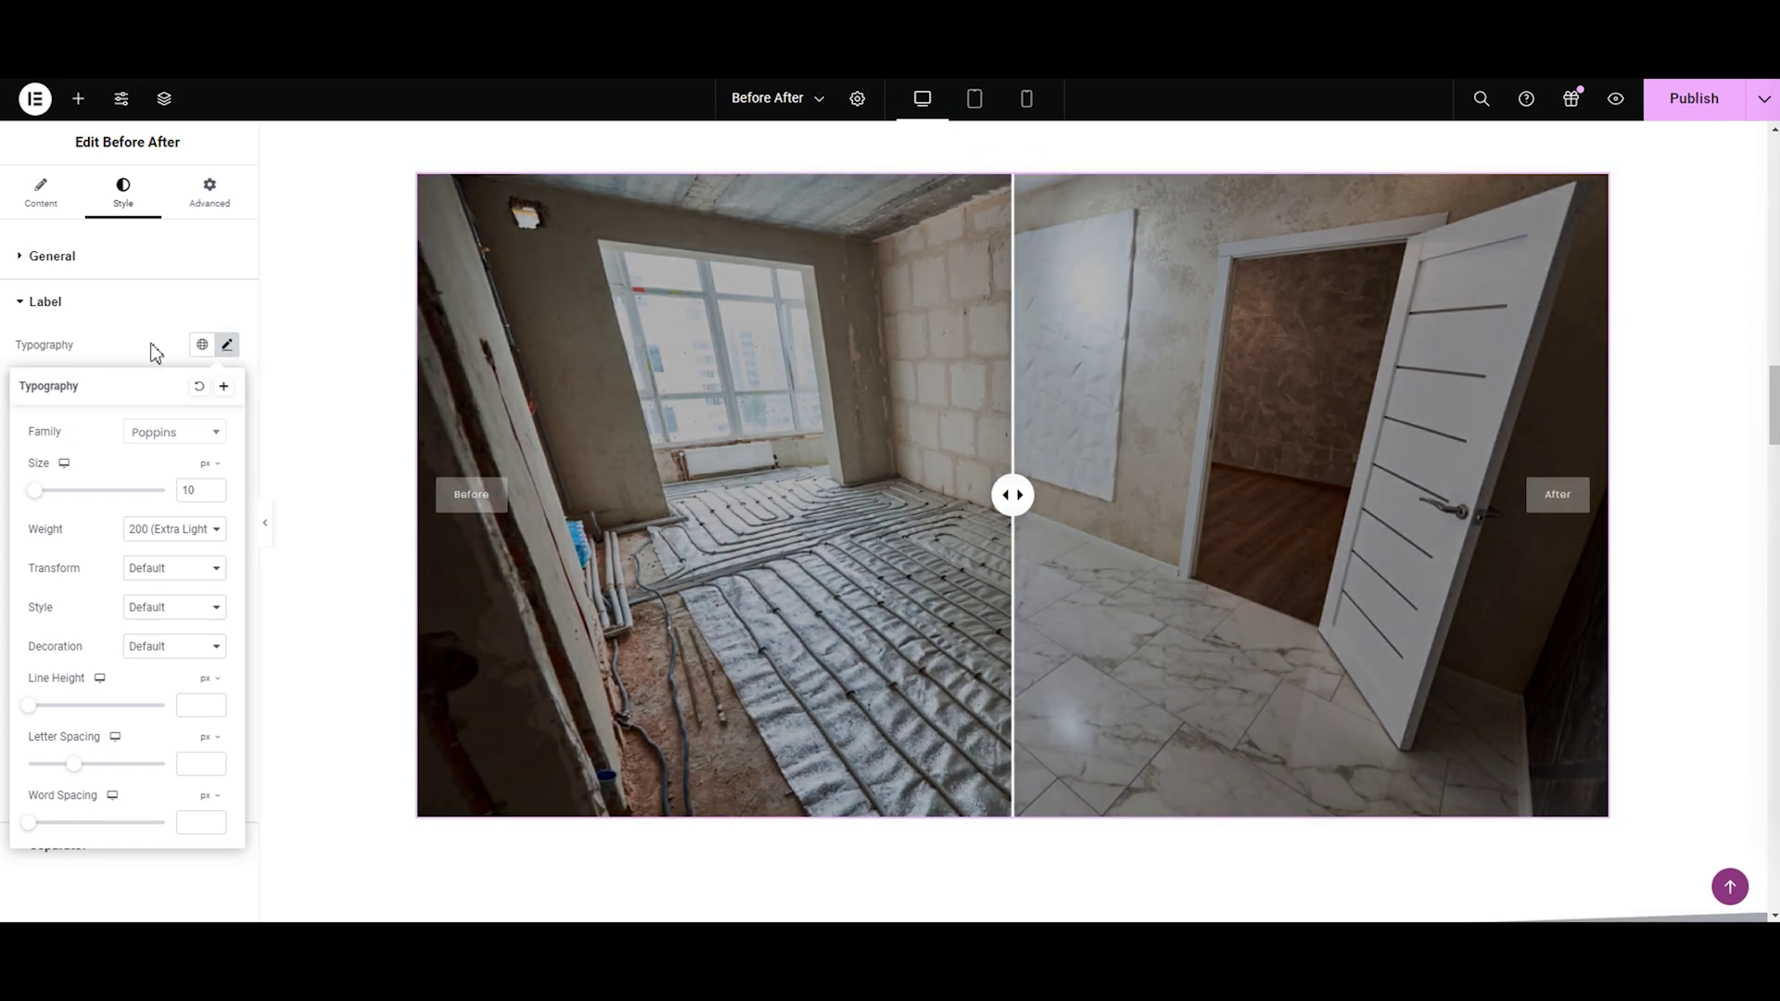
{"action": "left_click", "coordinate": [148, 353]}
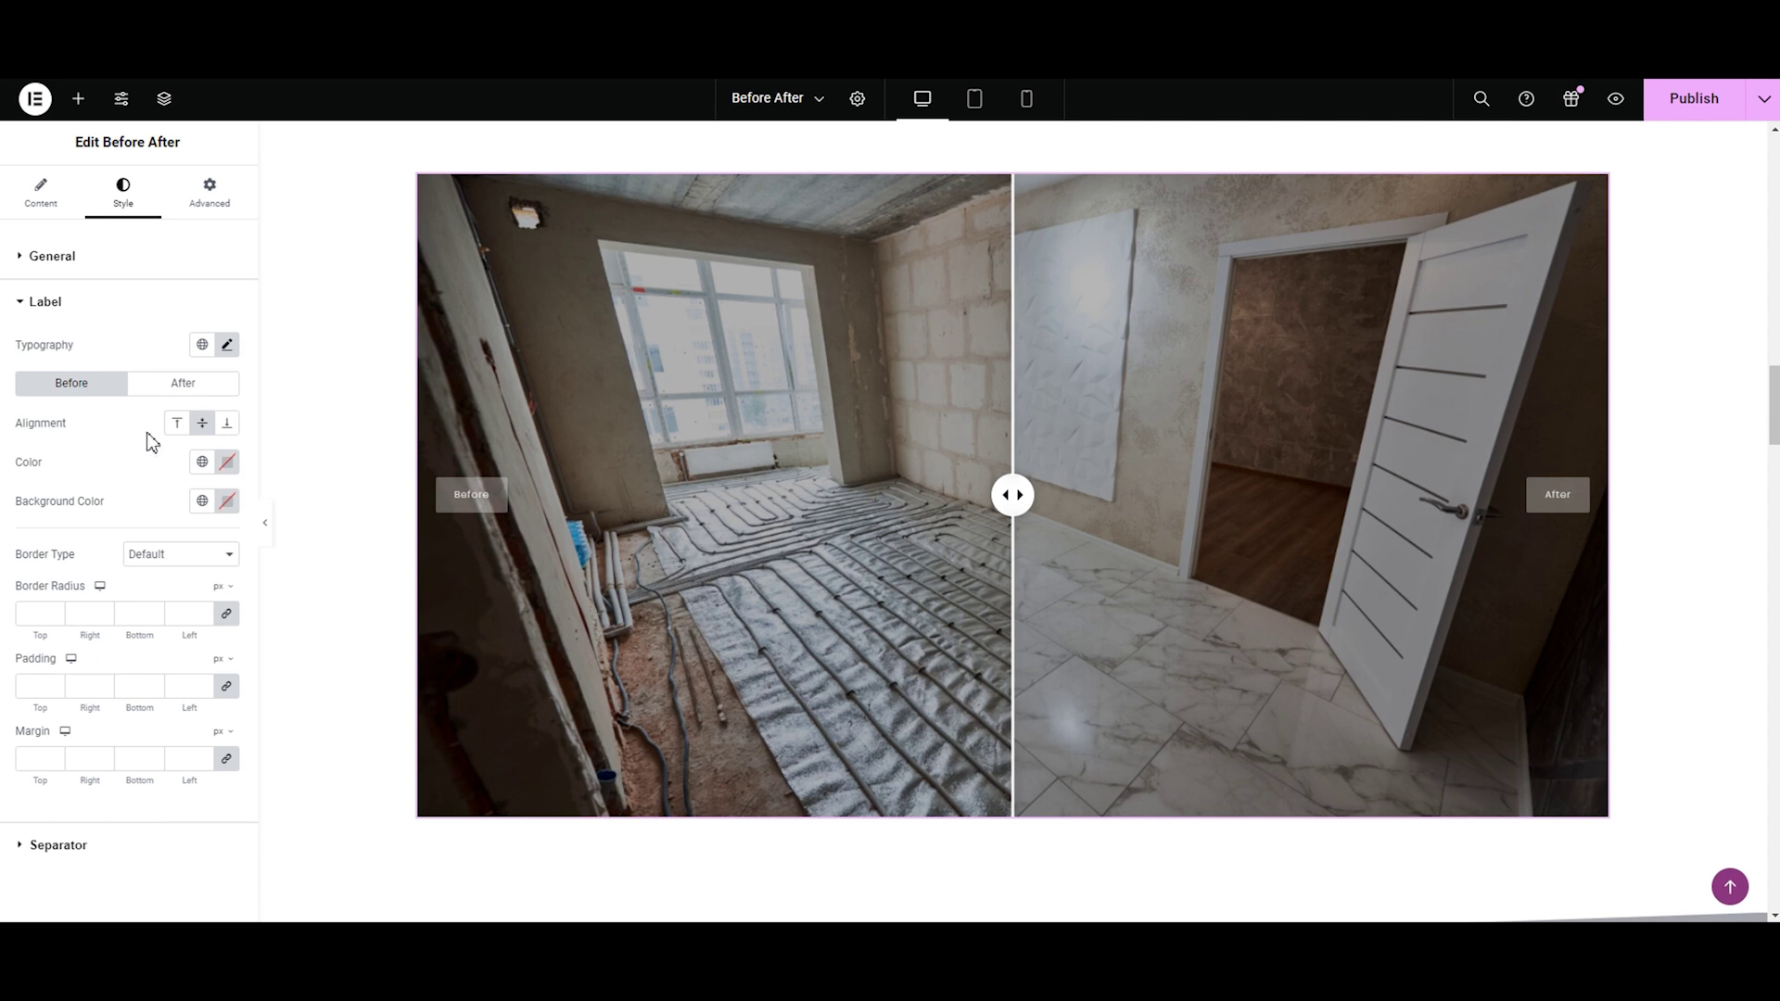
{"action": "left_click", "coordinate": [177, 426]}
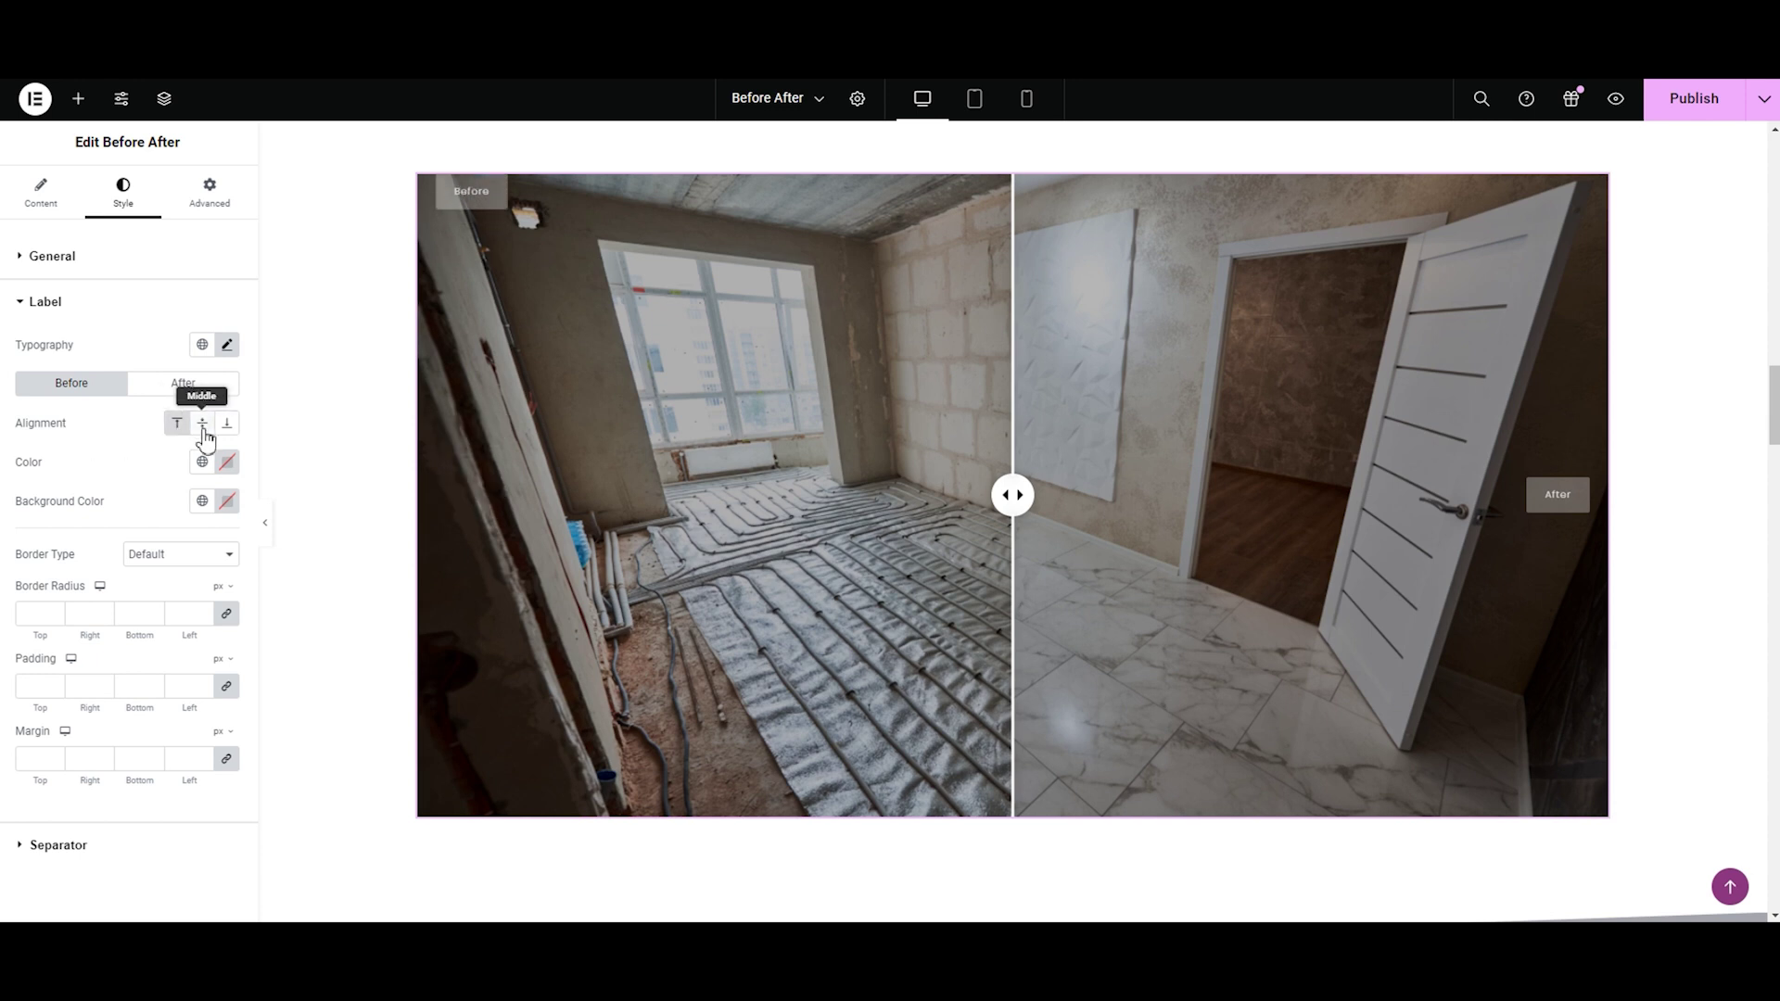
{"action": "left_click", "coordinate": [202, 424]}
{"action": "left_click", "coordinate": [230, 429]}
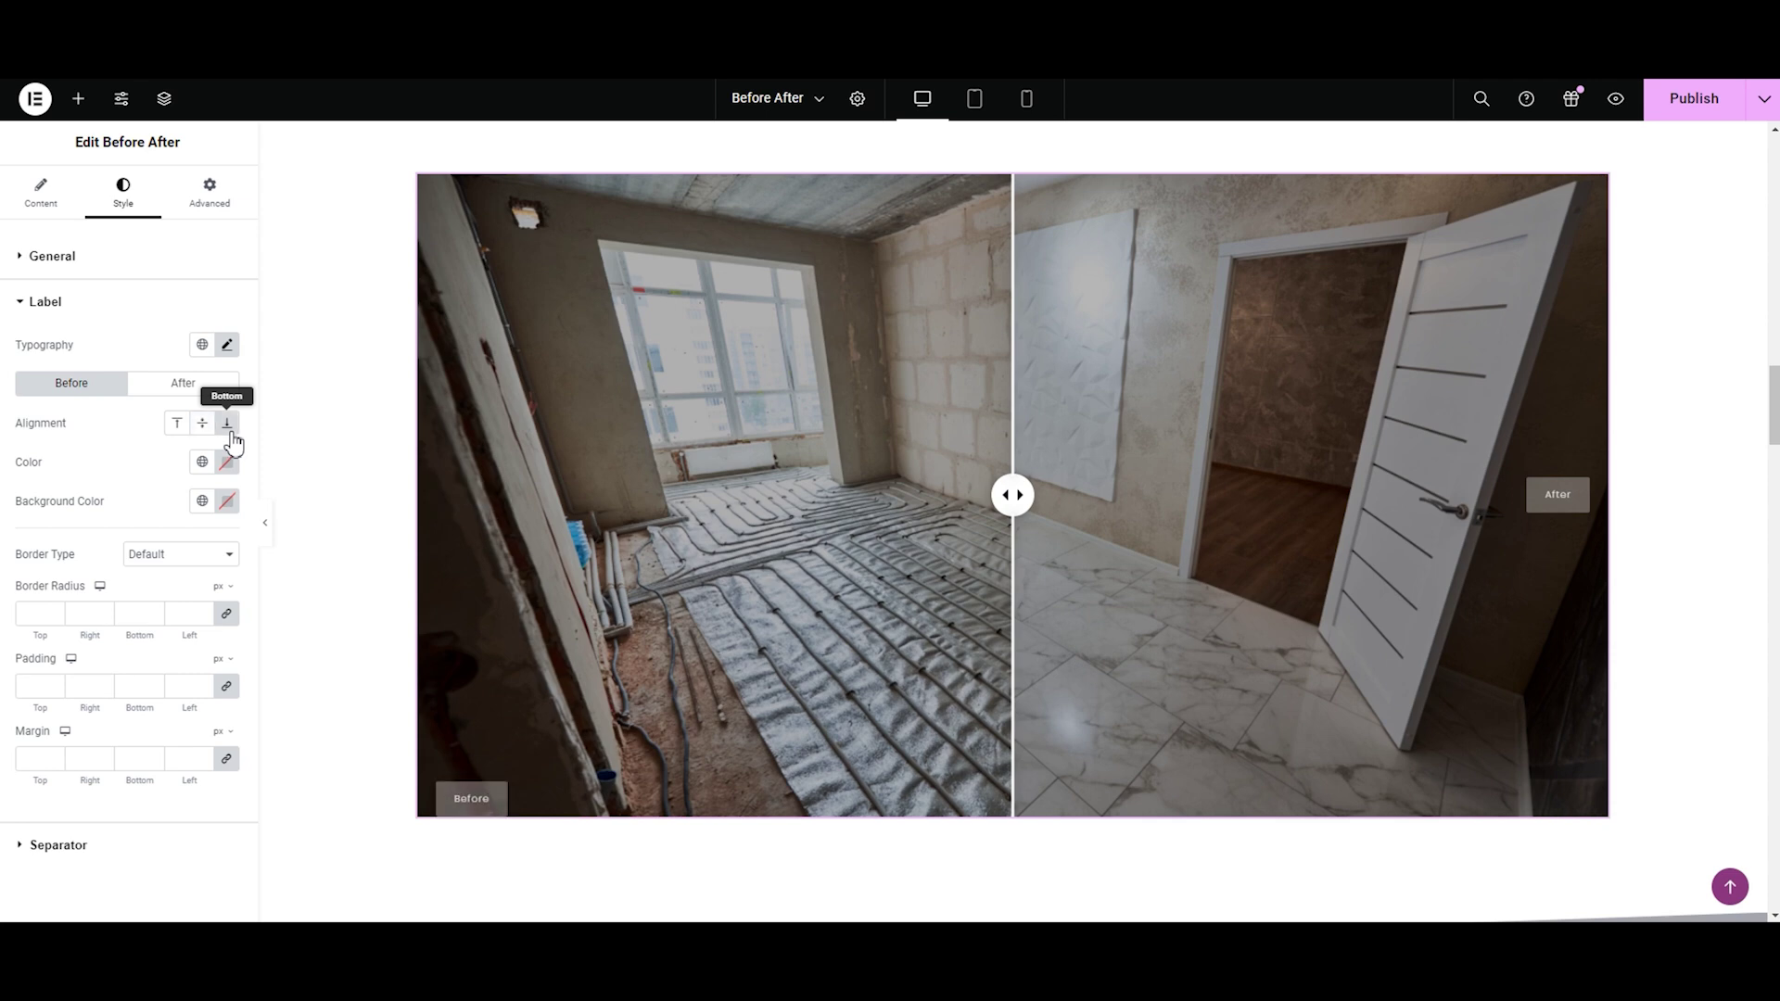
{"action": "left_click", "coordinate": [208, 431]}
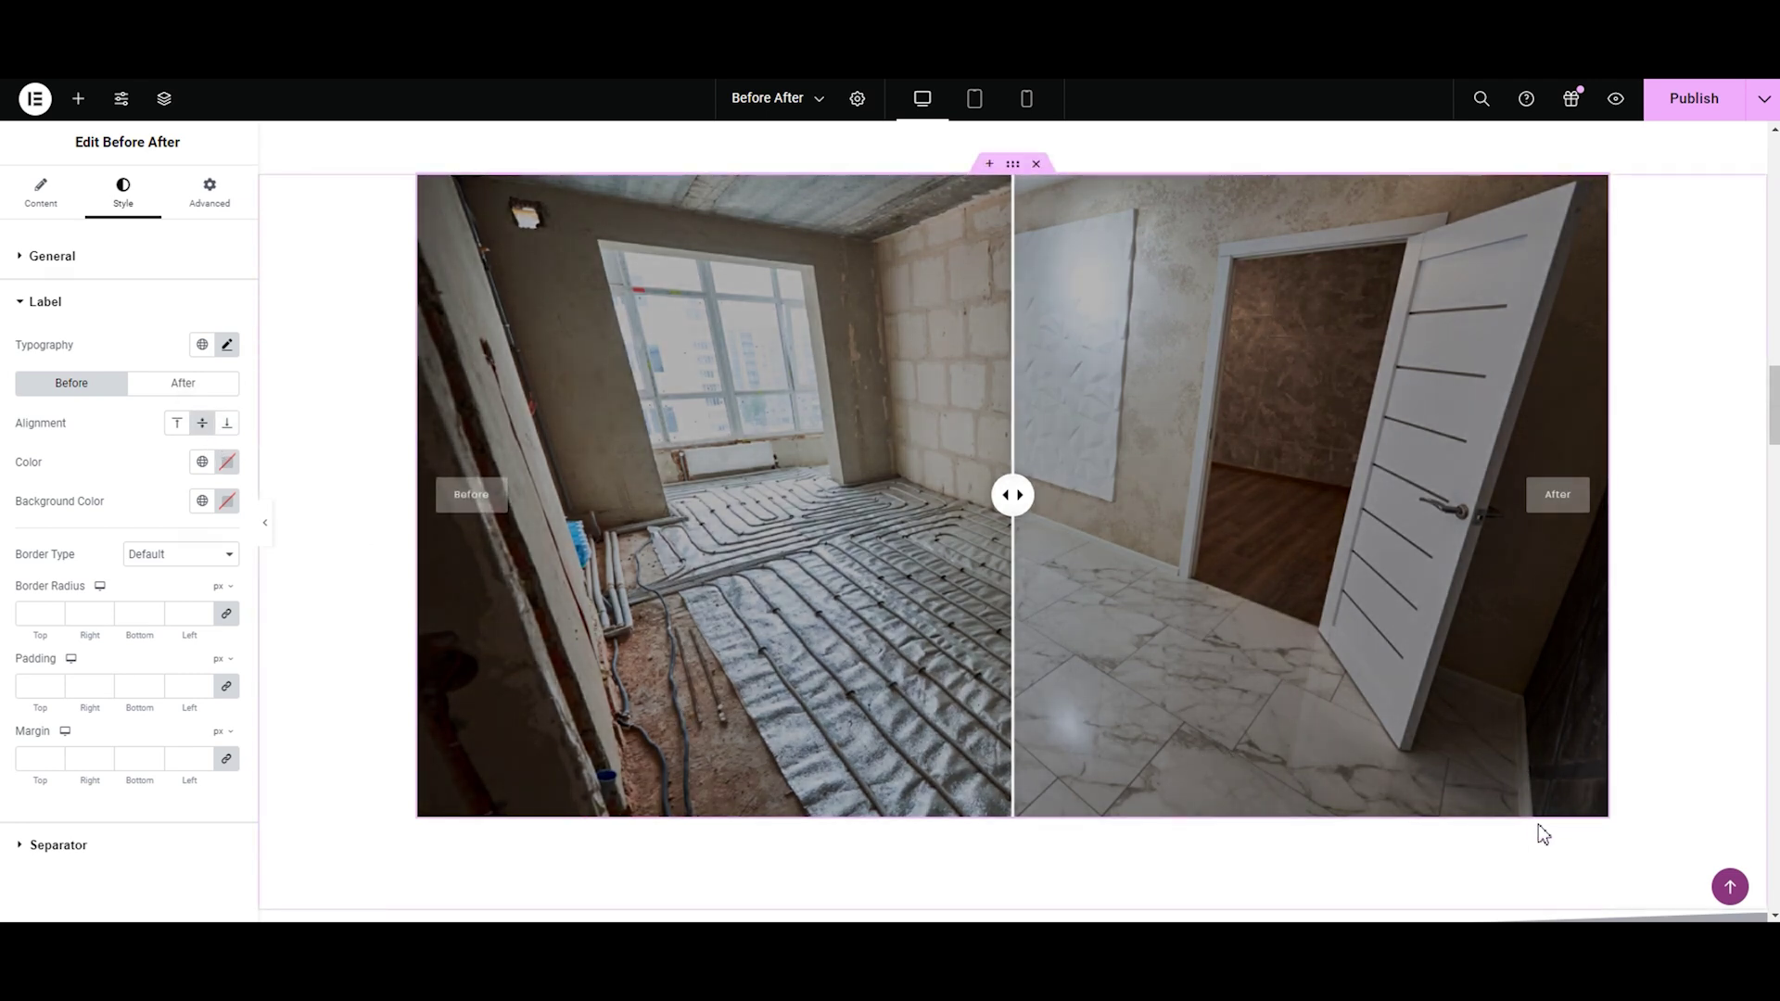
{"action": "left_click", "coordinate": [227, 462]}
Step: Give the Before label light pink text on a #ADADAD grey background
{"action": "mouse_move", "coordinate": [226, 676]}
{"action": "left_mouse_down"}
{"action": "mouse_move", "coordinate": [247, 639]}
{"action": "mouse_move", "coordinate": [173, 536]}
{"action": "mouse_move", "coordinate": [139, 521]}
{"action": "left_mouse_up"}
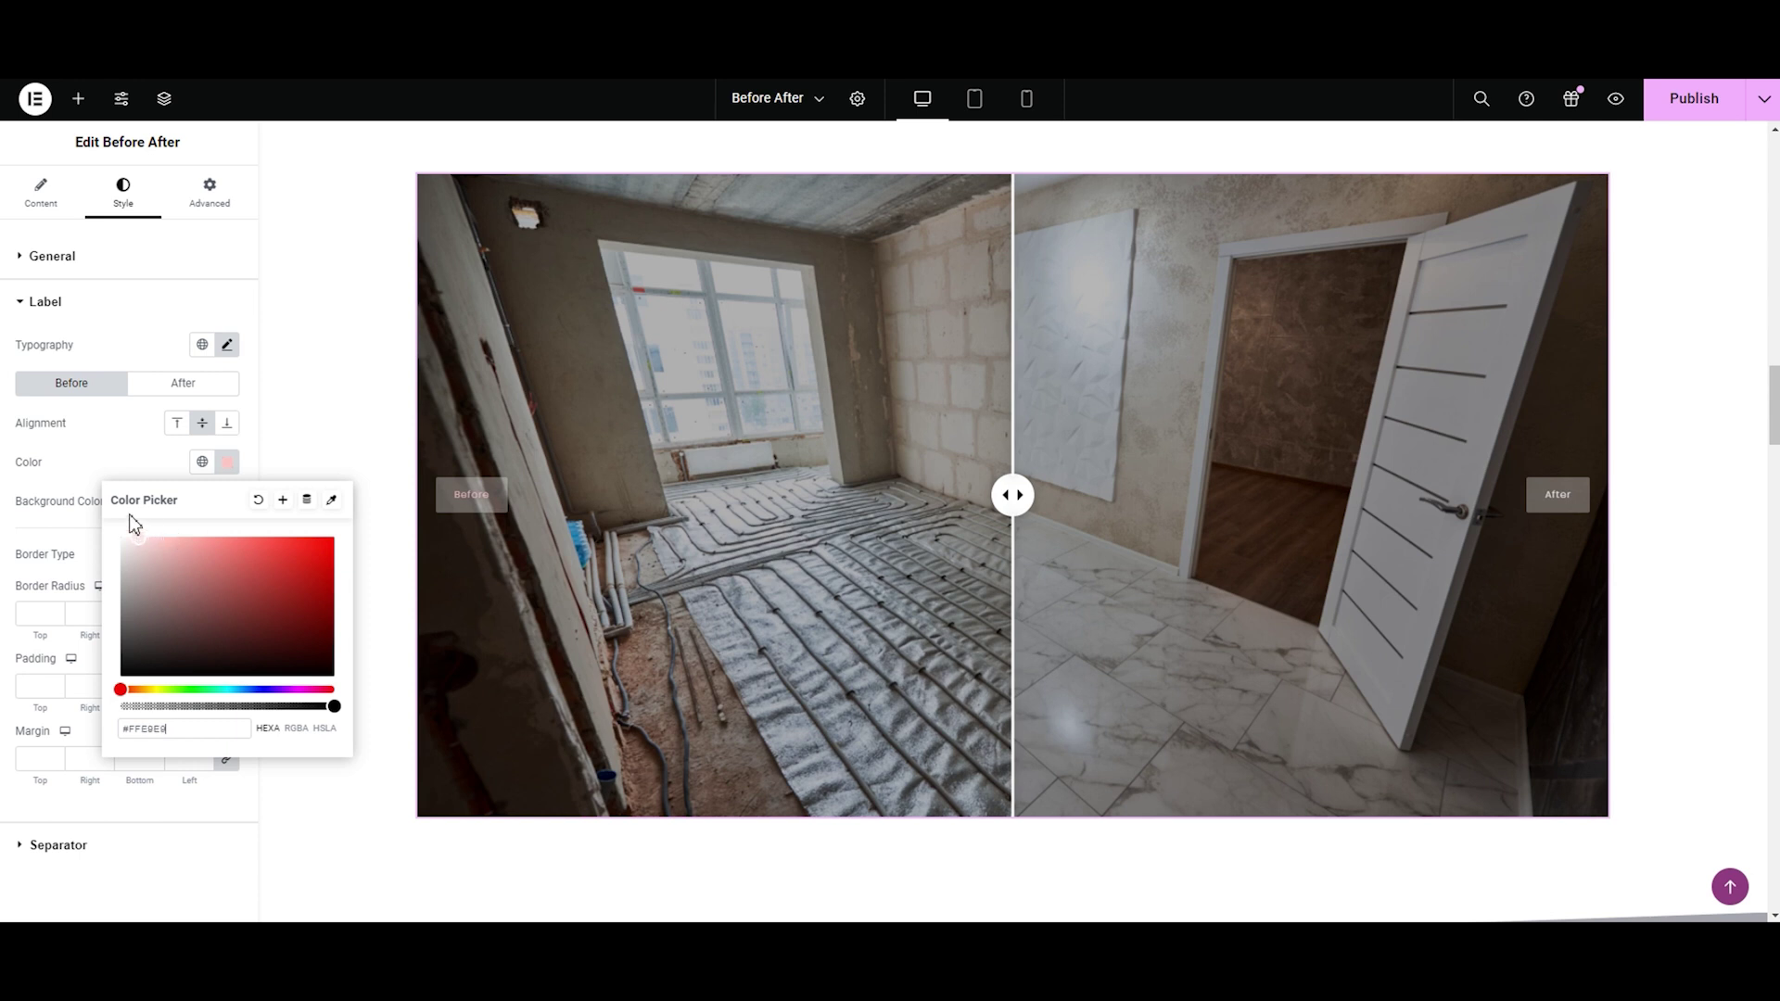
{"action": "left_click", "coordinate": [67, 496]}
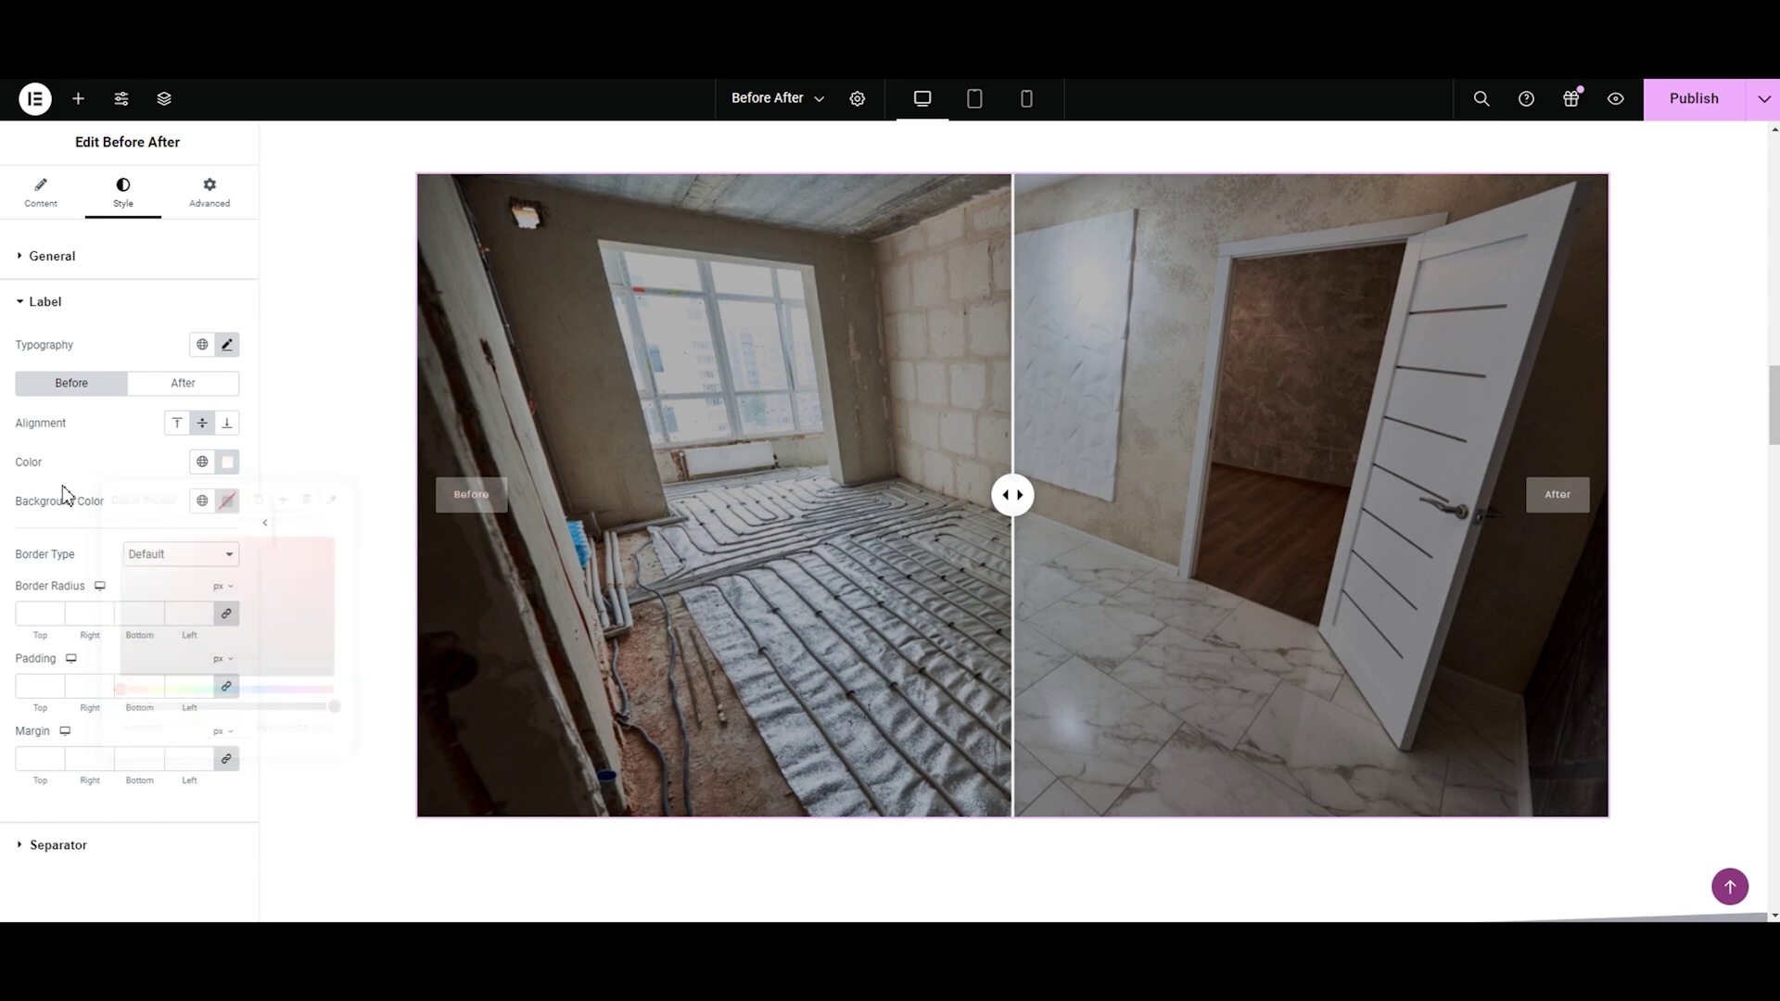
{"action": "left_click", "coordinate": [223, 505]}
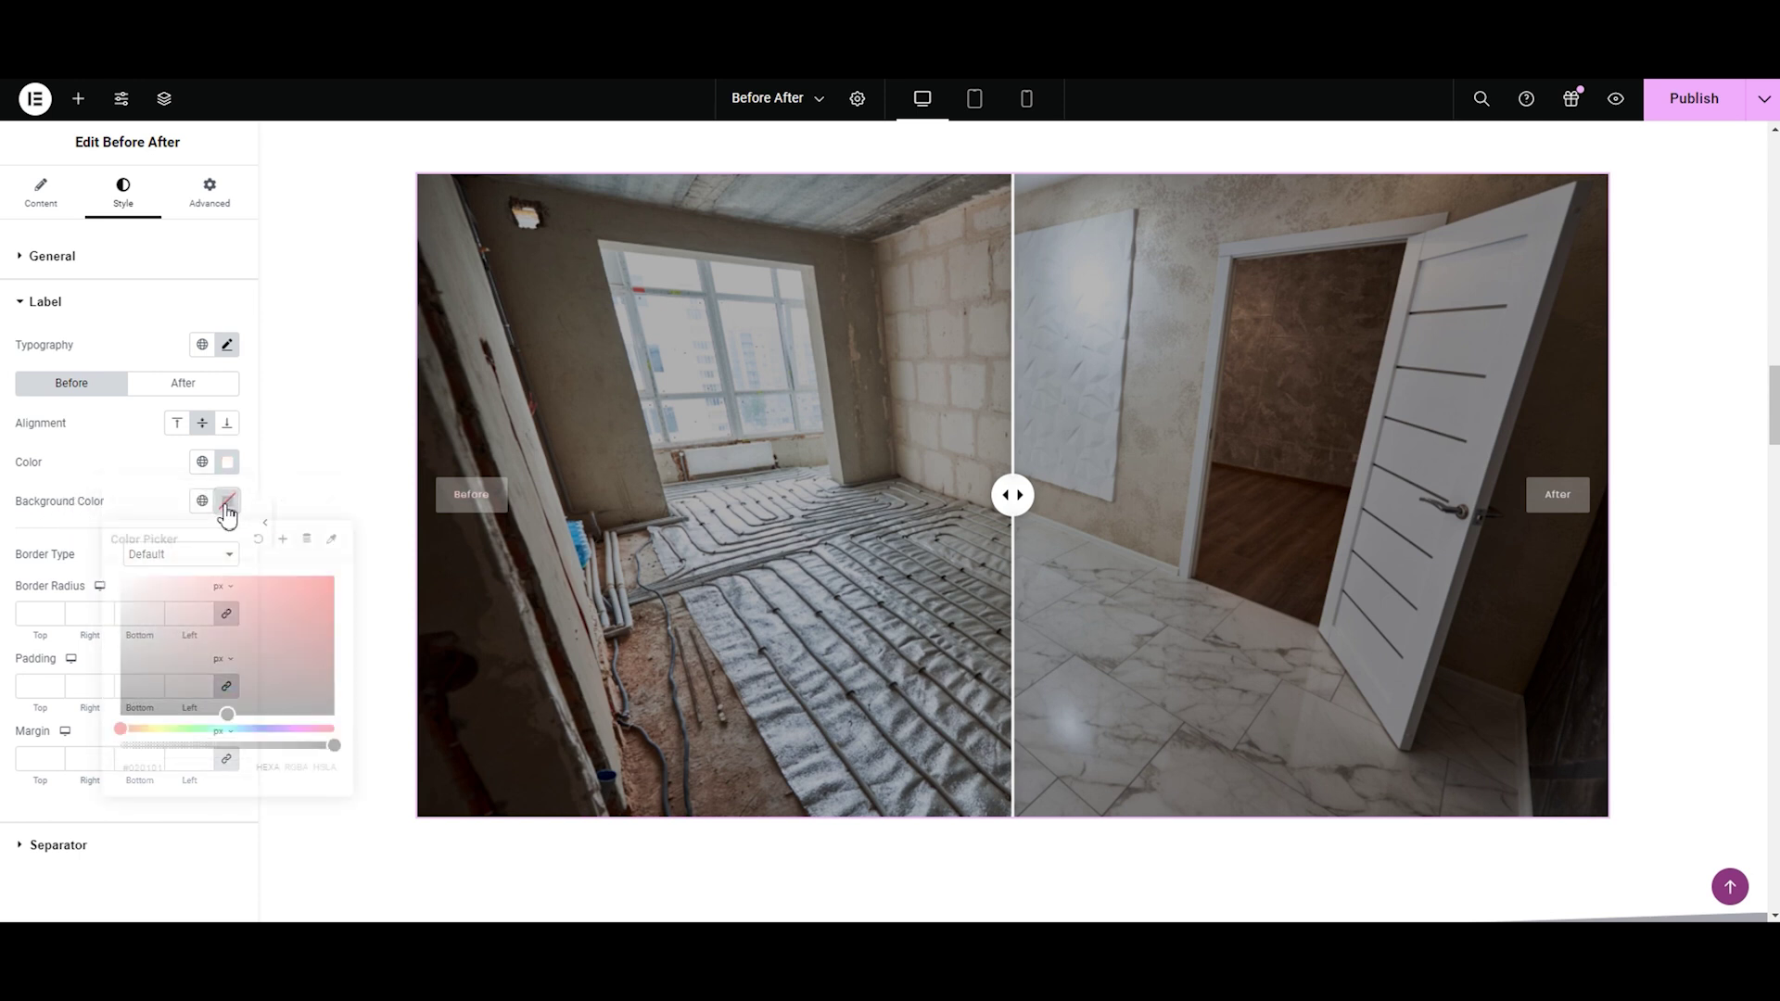
{"action": "mouse_move", "coordinate": [233, 713]}
{"action": "left_mouse_down"}
{"action": "mouse_move", "coordinate": [259, 636]}
{"action": "mouse_move", "coordinate": [344, 590]}
{"action": "left_mouse_up"}
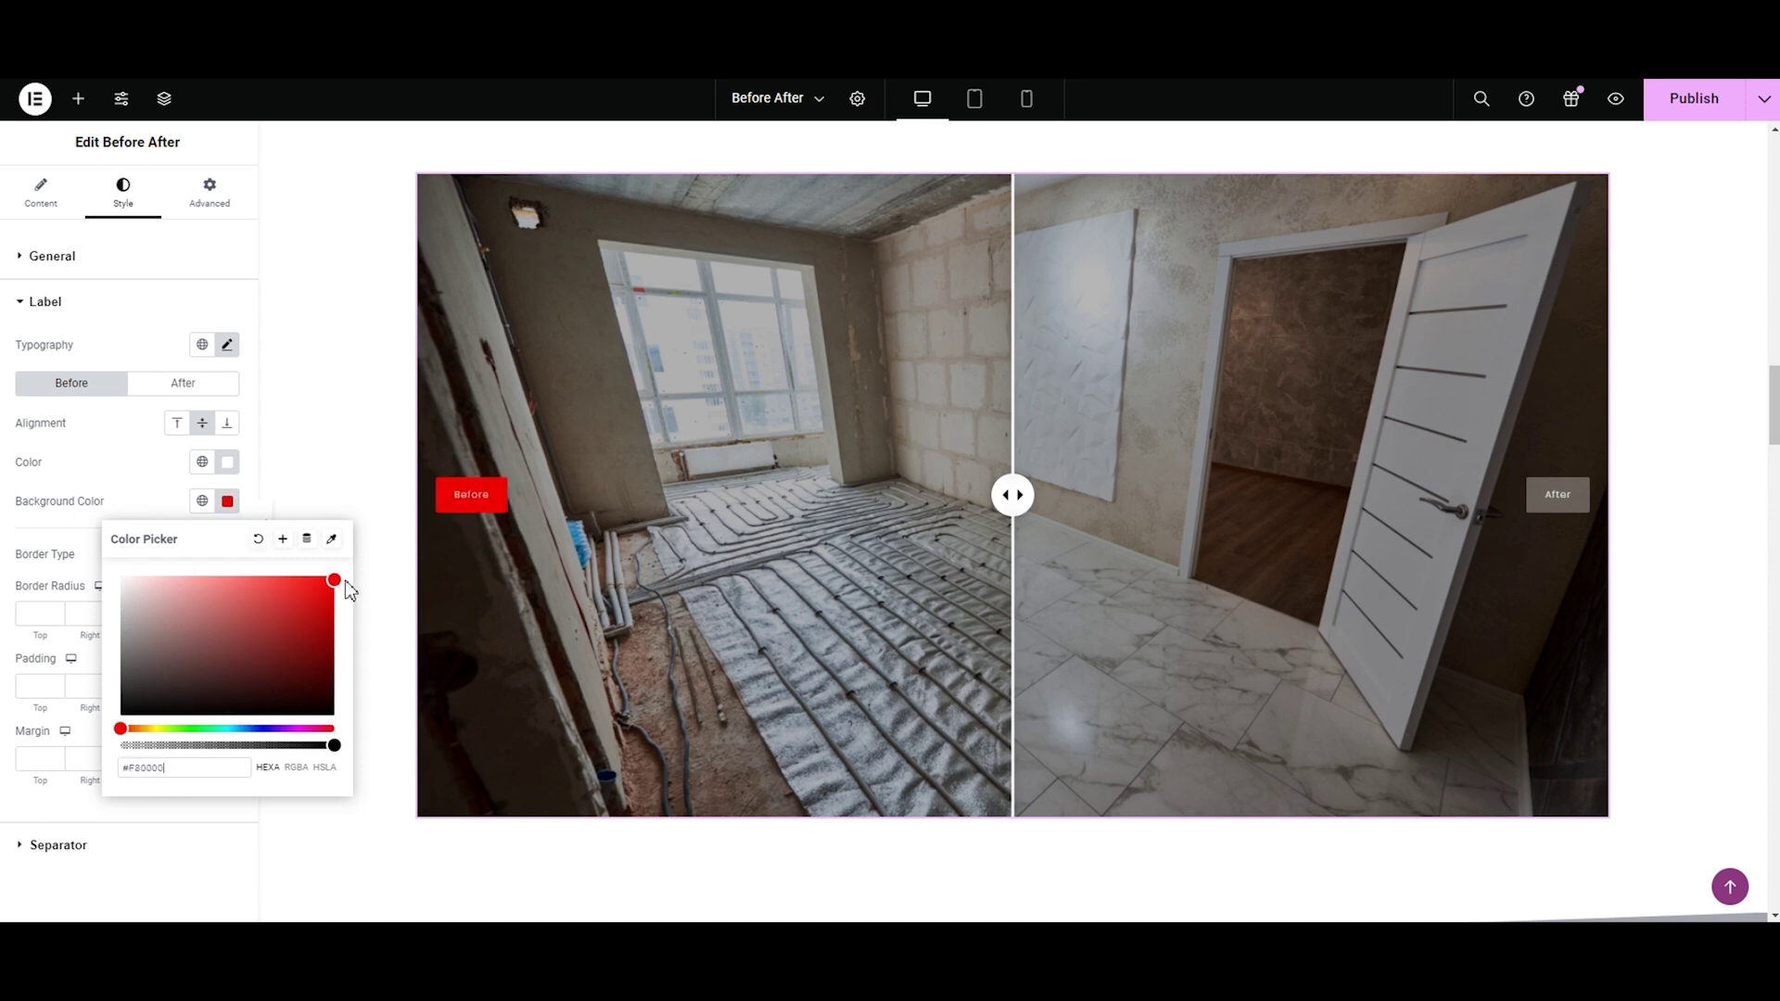
{"action": "triple_click", "coordinate": [206, 767]}
{"action": "key", "text": "ctrl+v"}
{"action": "key", "text": "ctrl+a"}
{"action": "type", "text": "#ADADAD"}
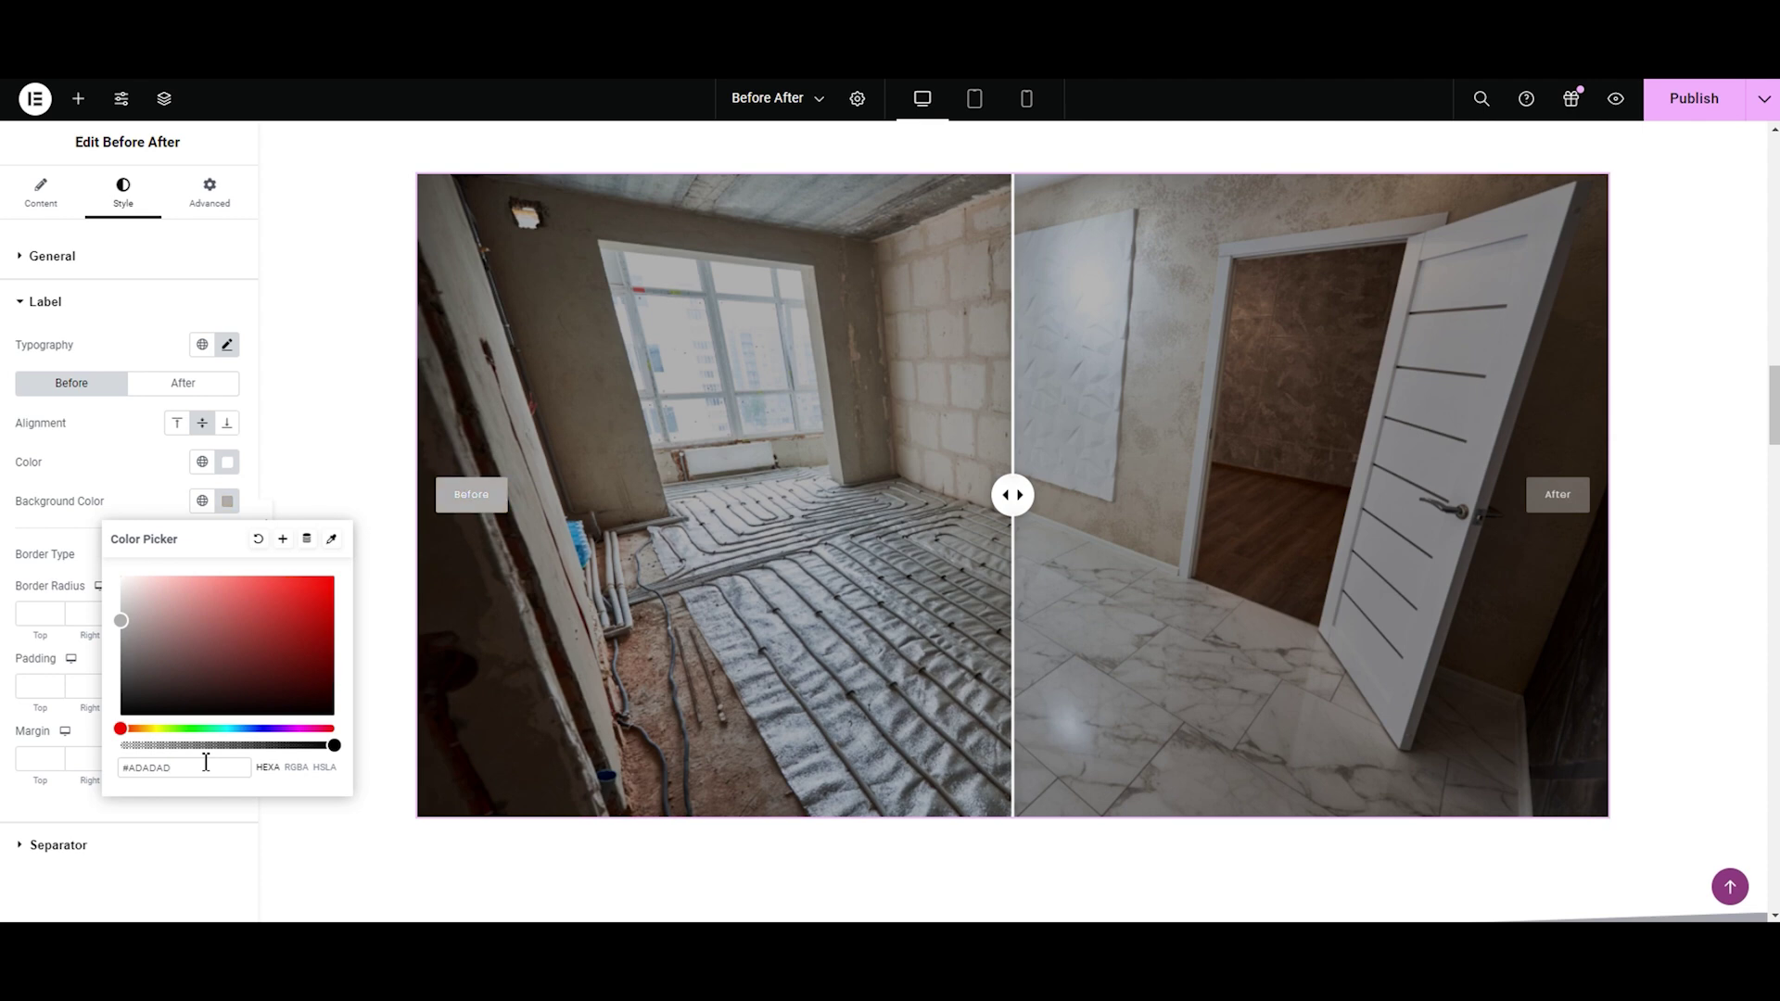
{"action": "left_click", "coordinate": [227, 501]}
Step: Try Top and Bottom alignment for the After label, finishing on Middle
{"action": "left_click", "coordinate": [184, 388]}
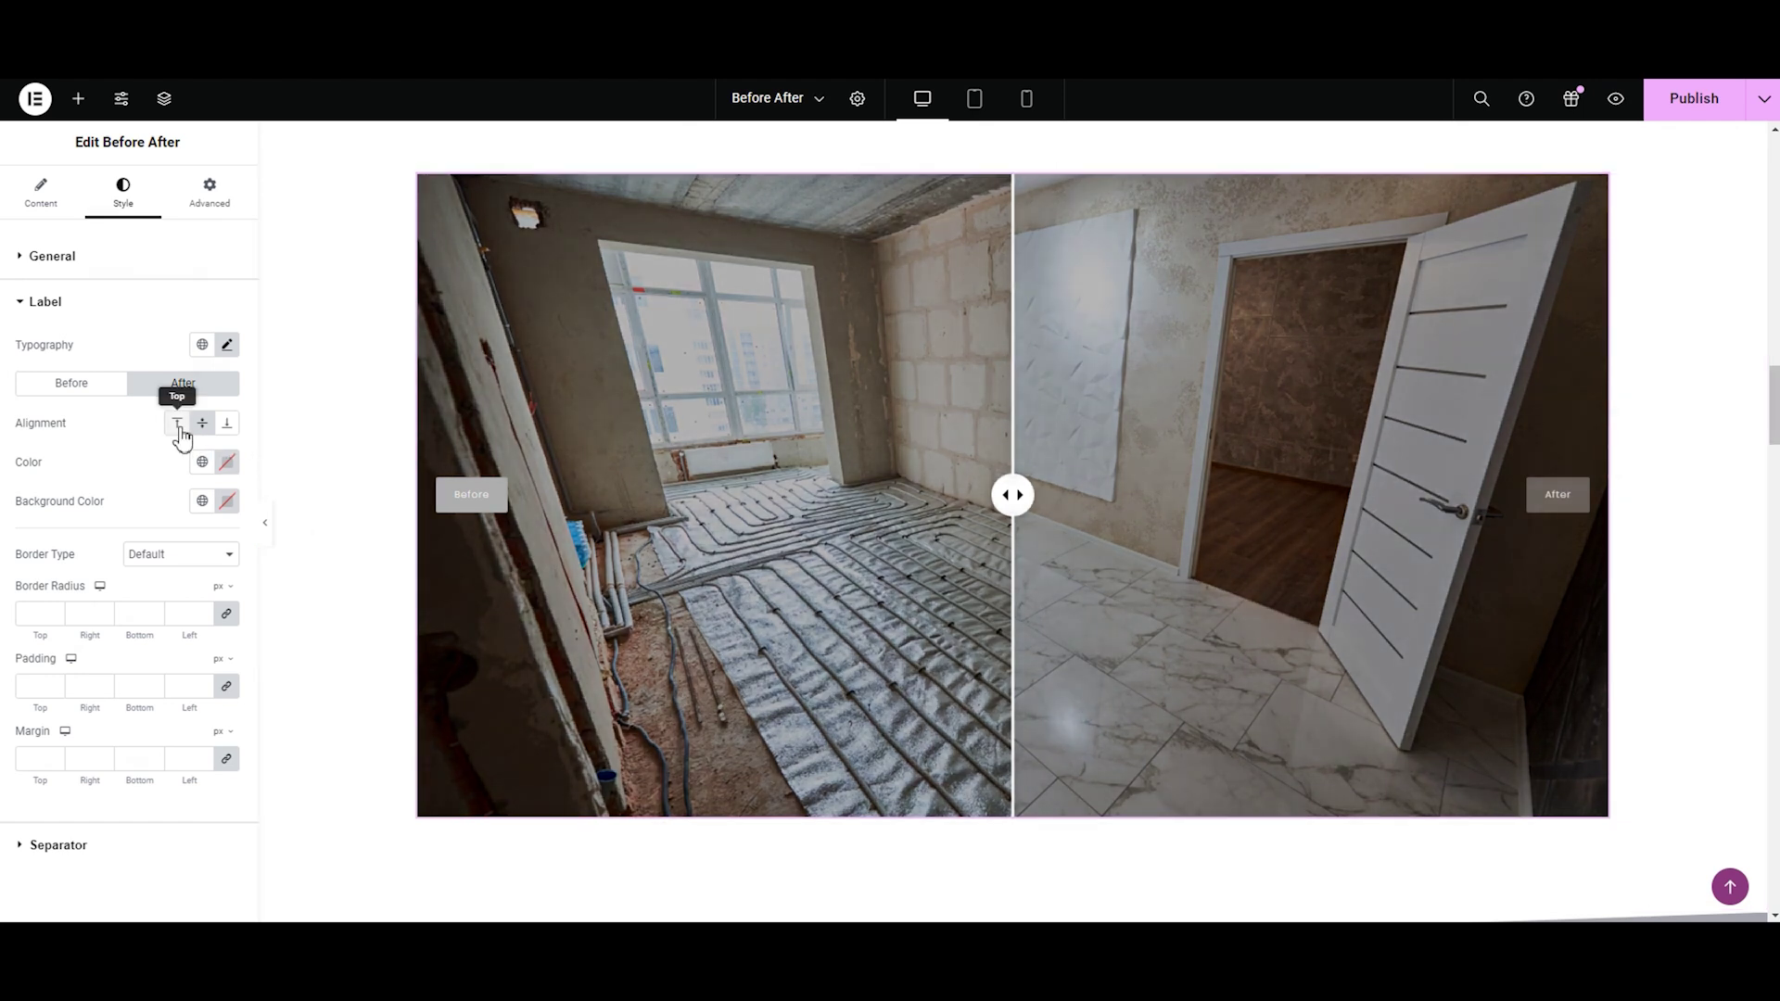
{"action": "left_click", "coordinate": [178, 426]}
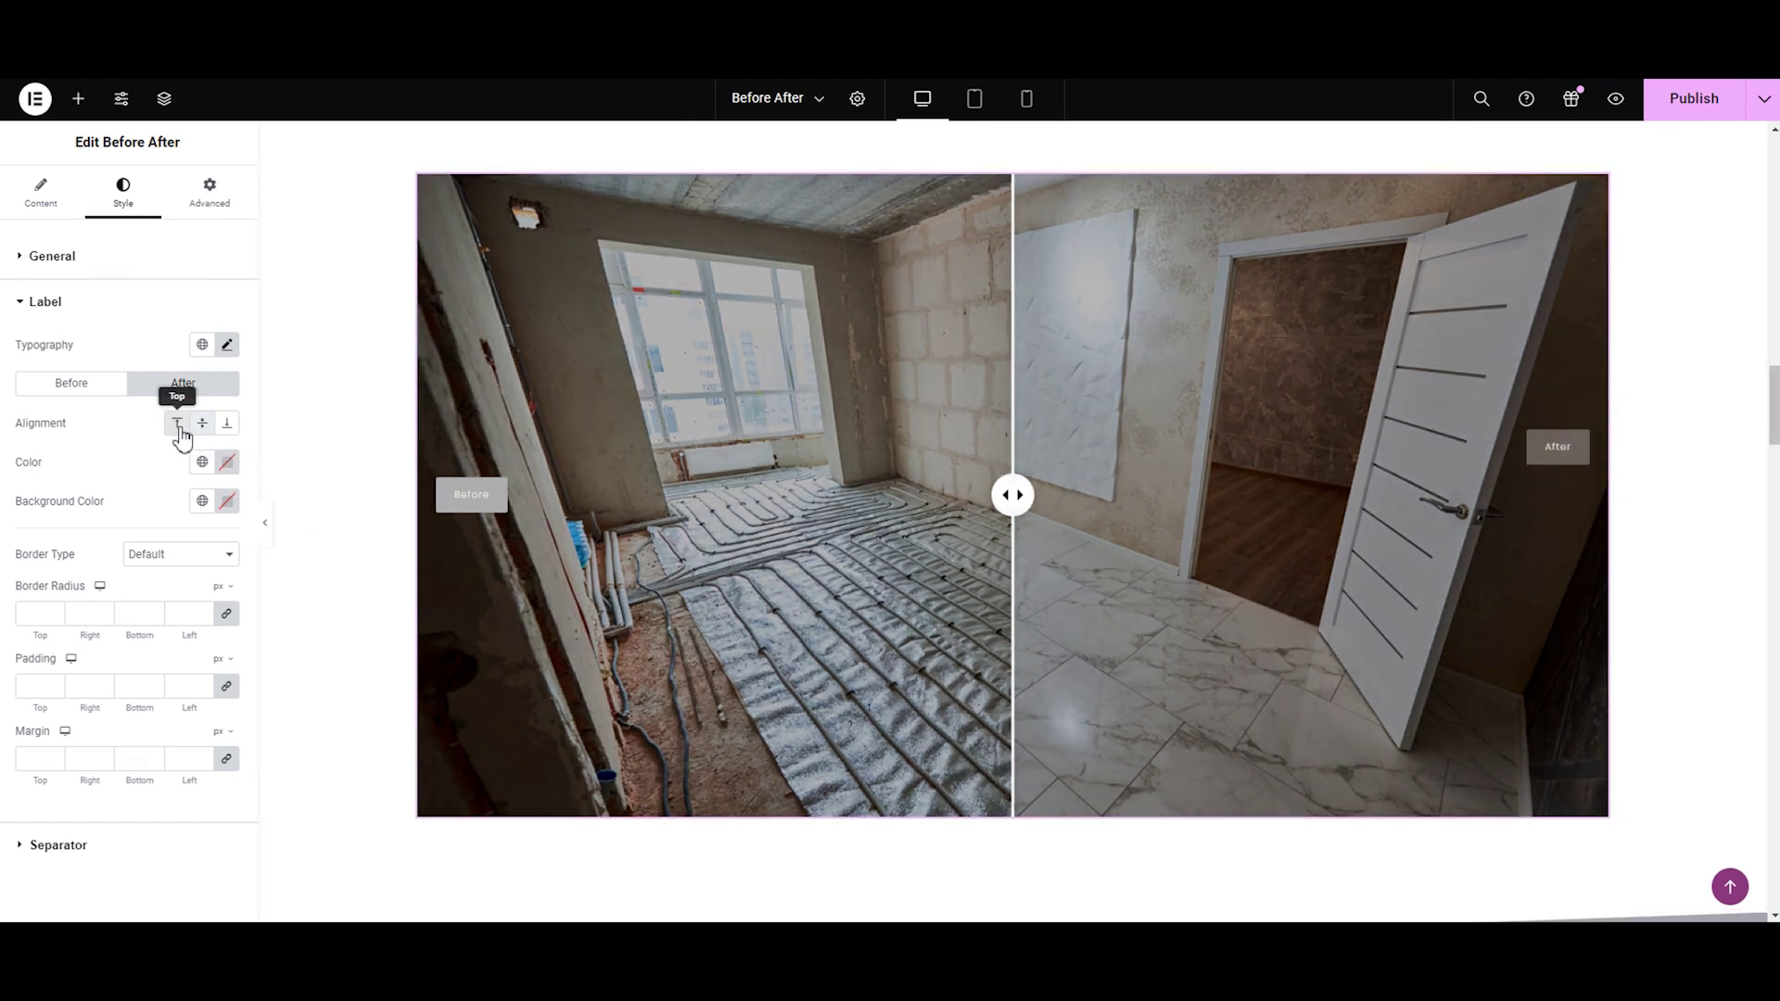
{"action": "left_click", "coordinate": [202, 424]}
{"action": "left_click", "coordinate": [225, 433]}
{"action": "left_click", "coordinate": [204, 432]}
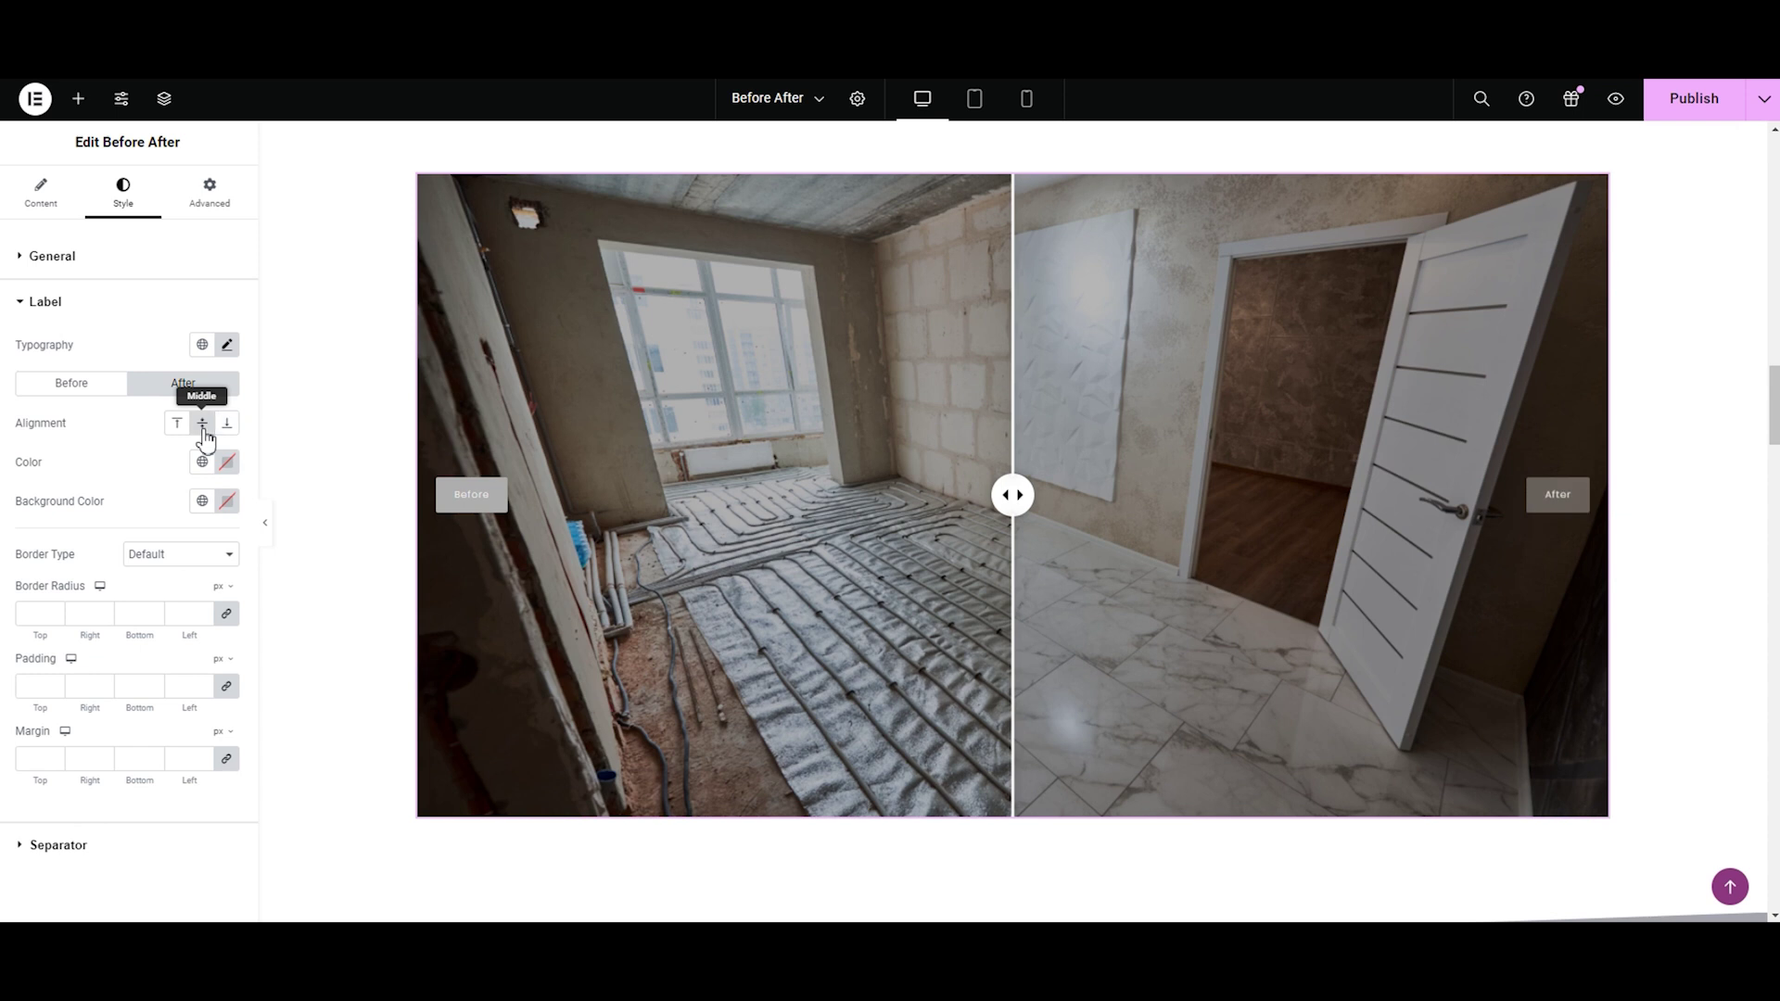
Step: Set the After label's text colour to light near-white #E4EAF1
{"action": "left_click", "coordinate": [228, 463]}
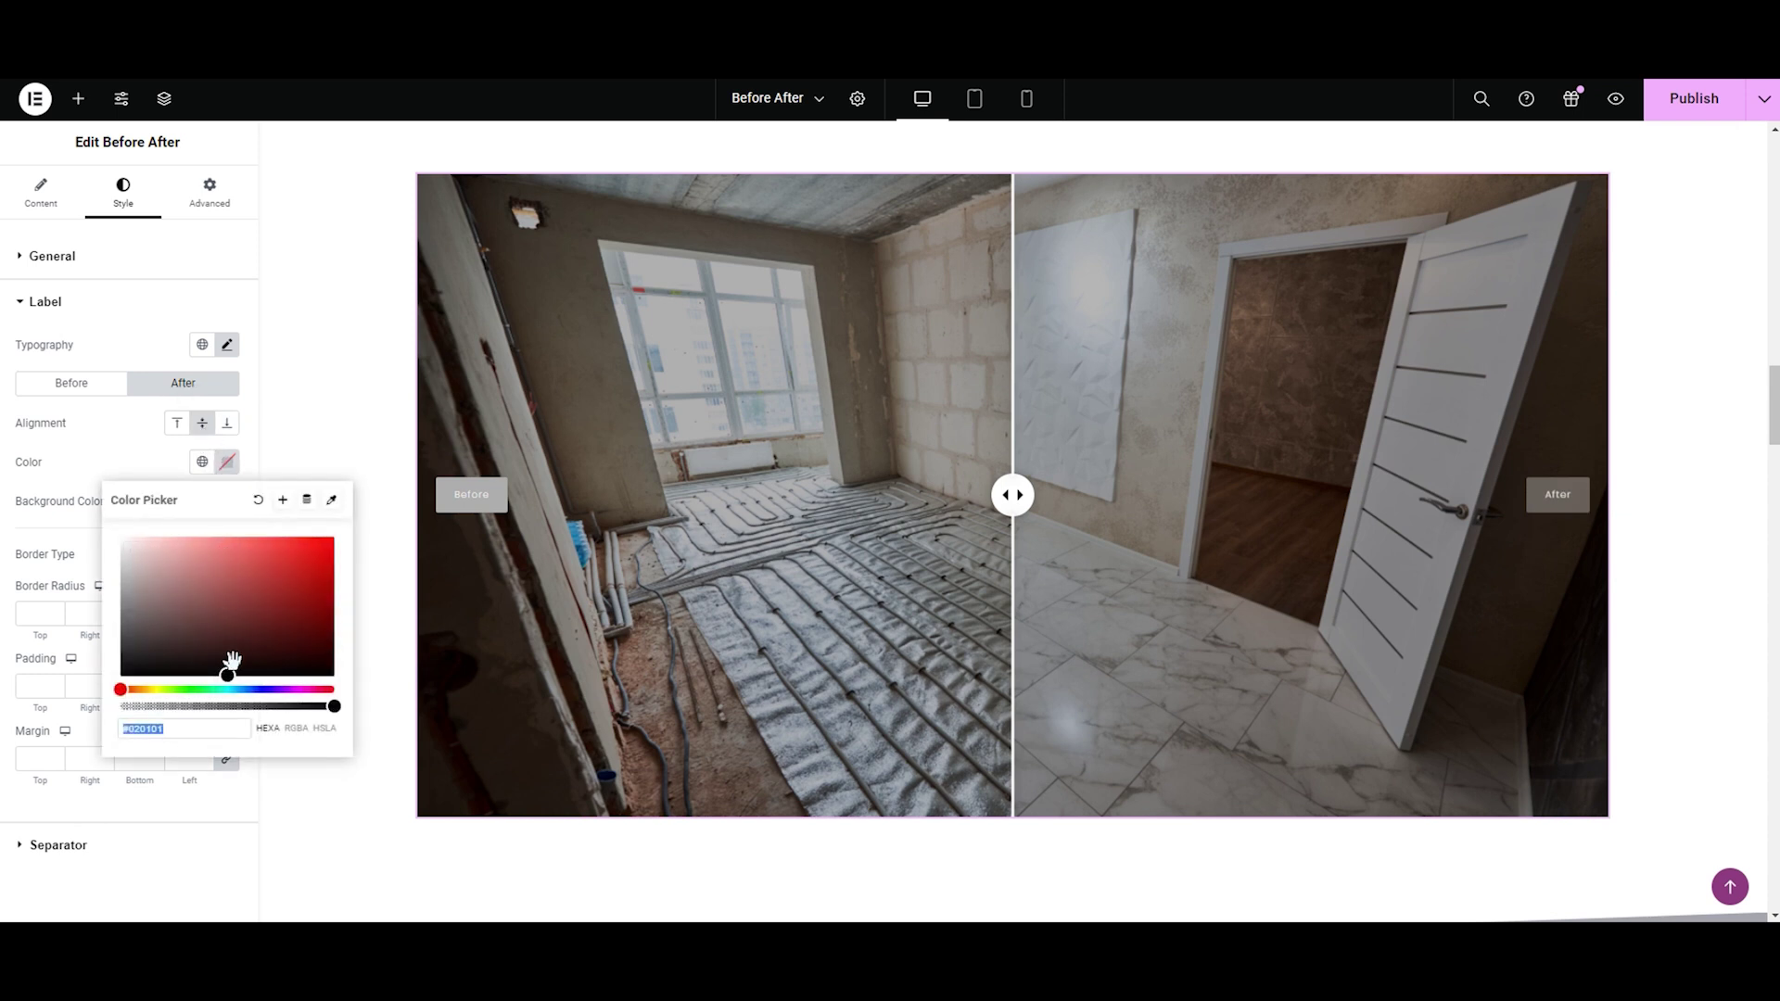
{"action": "left_click_drag", "start_coordinate": [282, 626], "coordinate": [109, 686]}
{"action": "left_click_drag", "start_coordinate": [120, 690], "coordinate": [303, 701]}
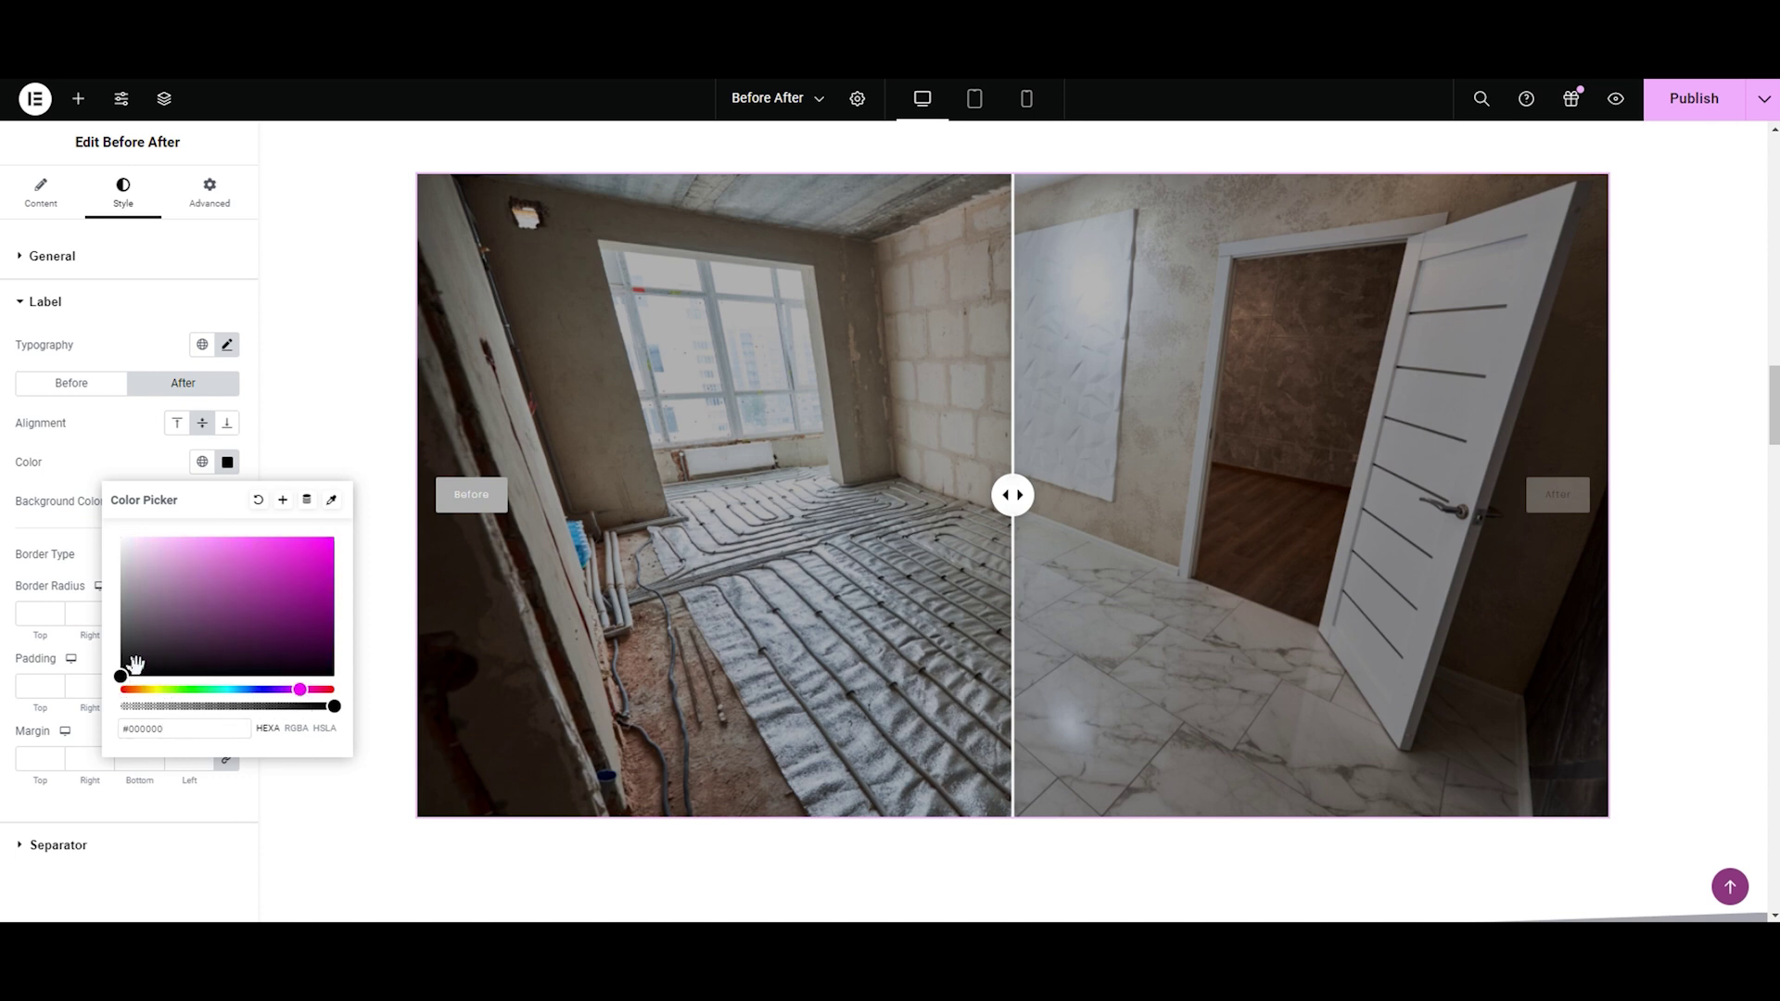
{"action": "left_click_drag", "start_coordinate": [121, 677], "coordinate": [337, 563]}
{"action": "left_click_drag", "start_coordinate": [299, 690], "coordinate": [245, 690]}
{"action": "left_click_drag", "start_coordinate": [130, 603], "coordinate": [115, 524]}
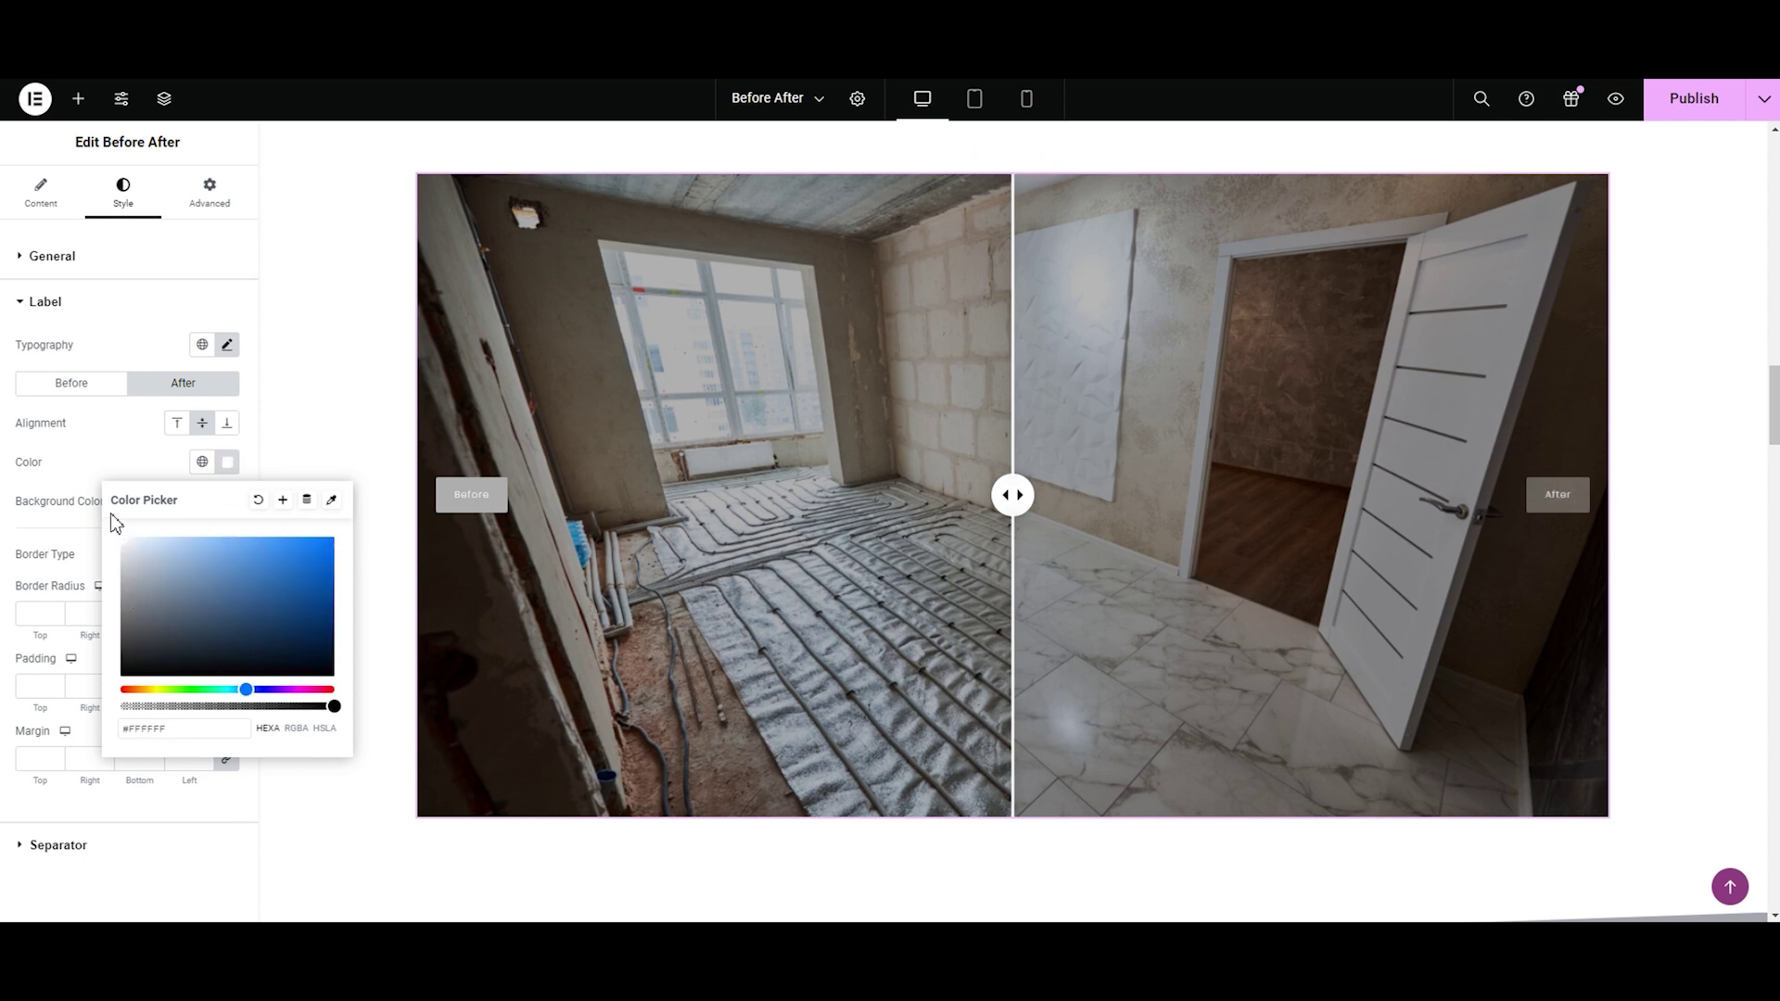
{"action": "left_click", "coordinate": [79, 454]}
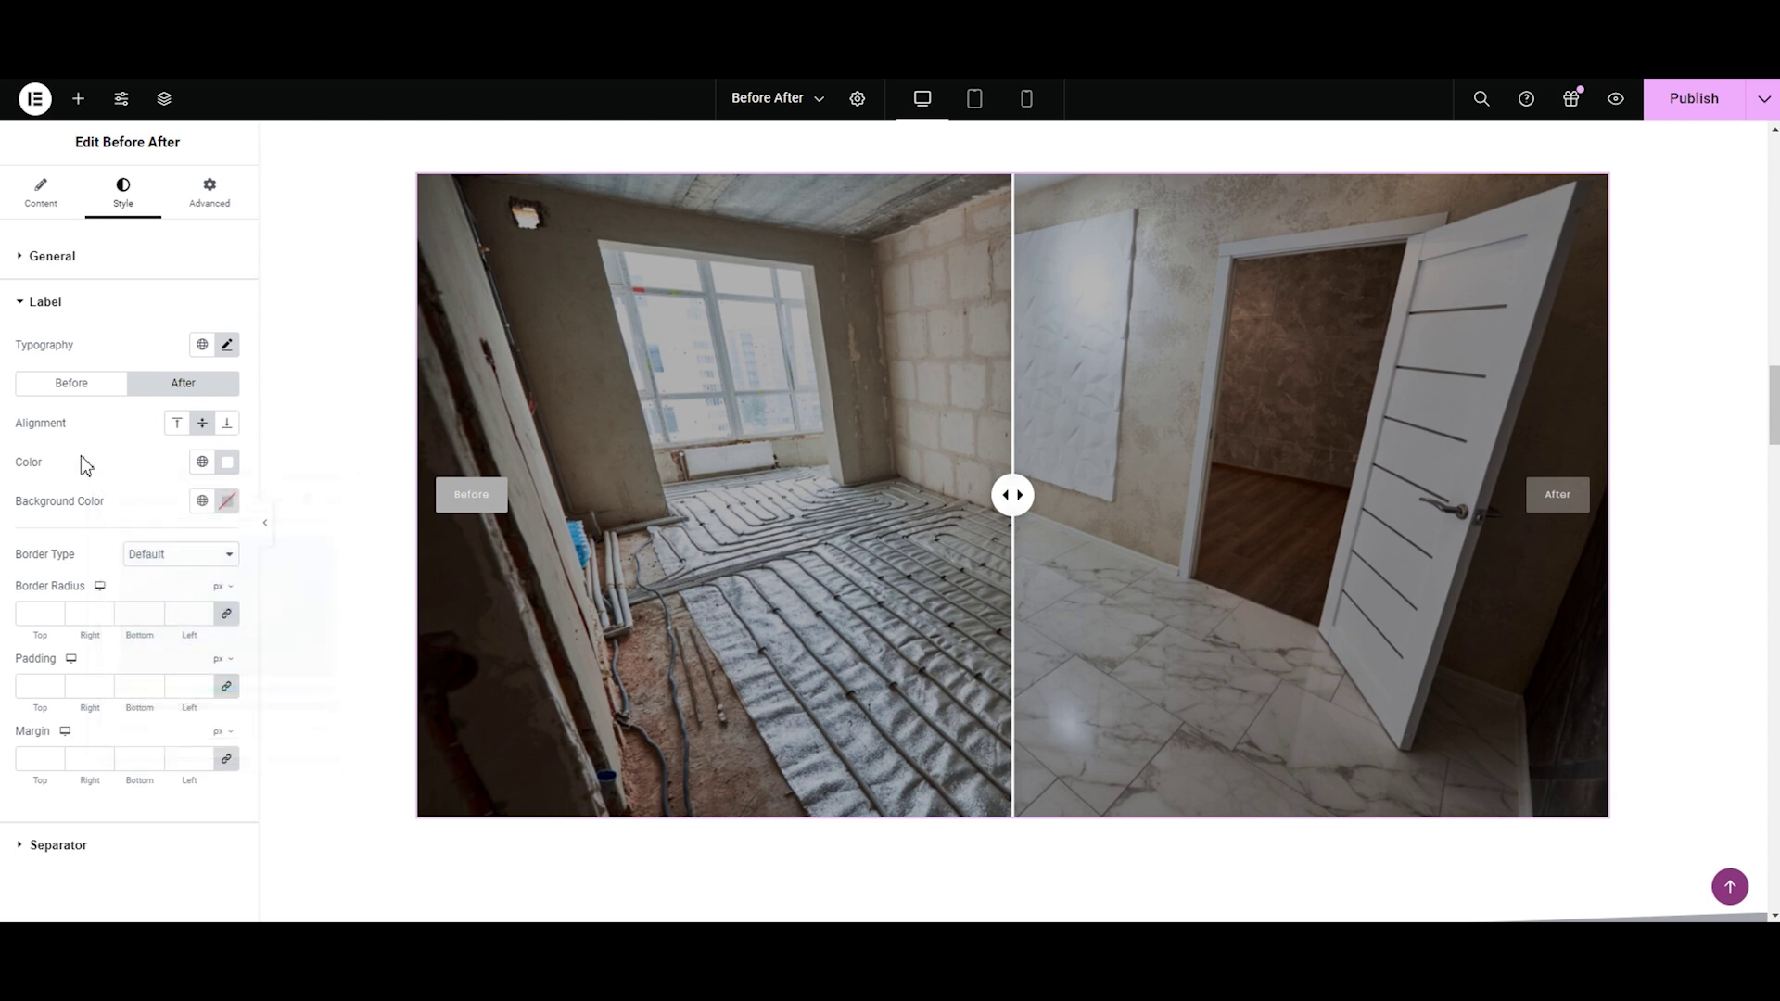
Step: Clear the After label's Background Color value to reset it to default grey
{"action": "left_click", "coordinate": [227, 506]}
{"action": "left_click", "coordinate": [182, 770]}
{"action": "key", "text": "BackSpace"}
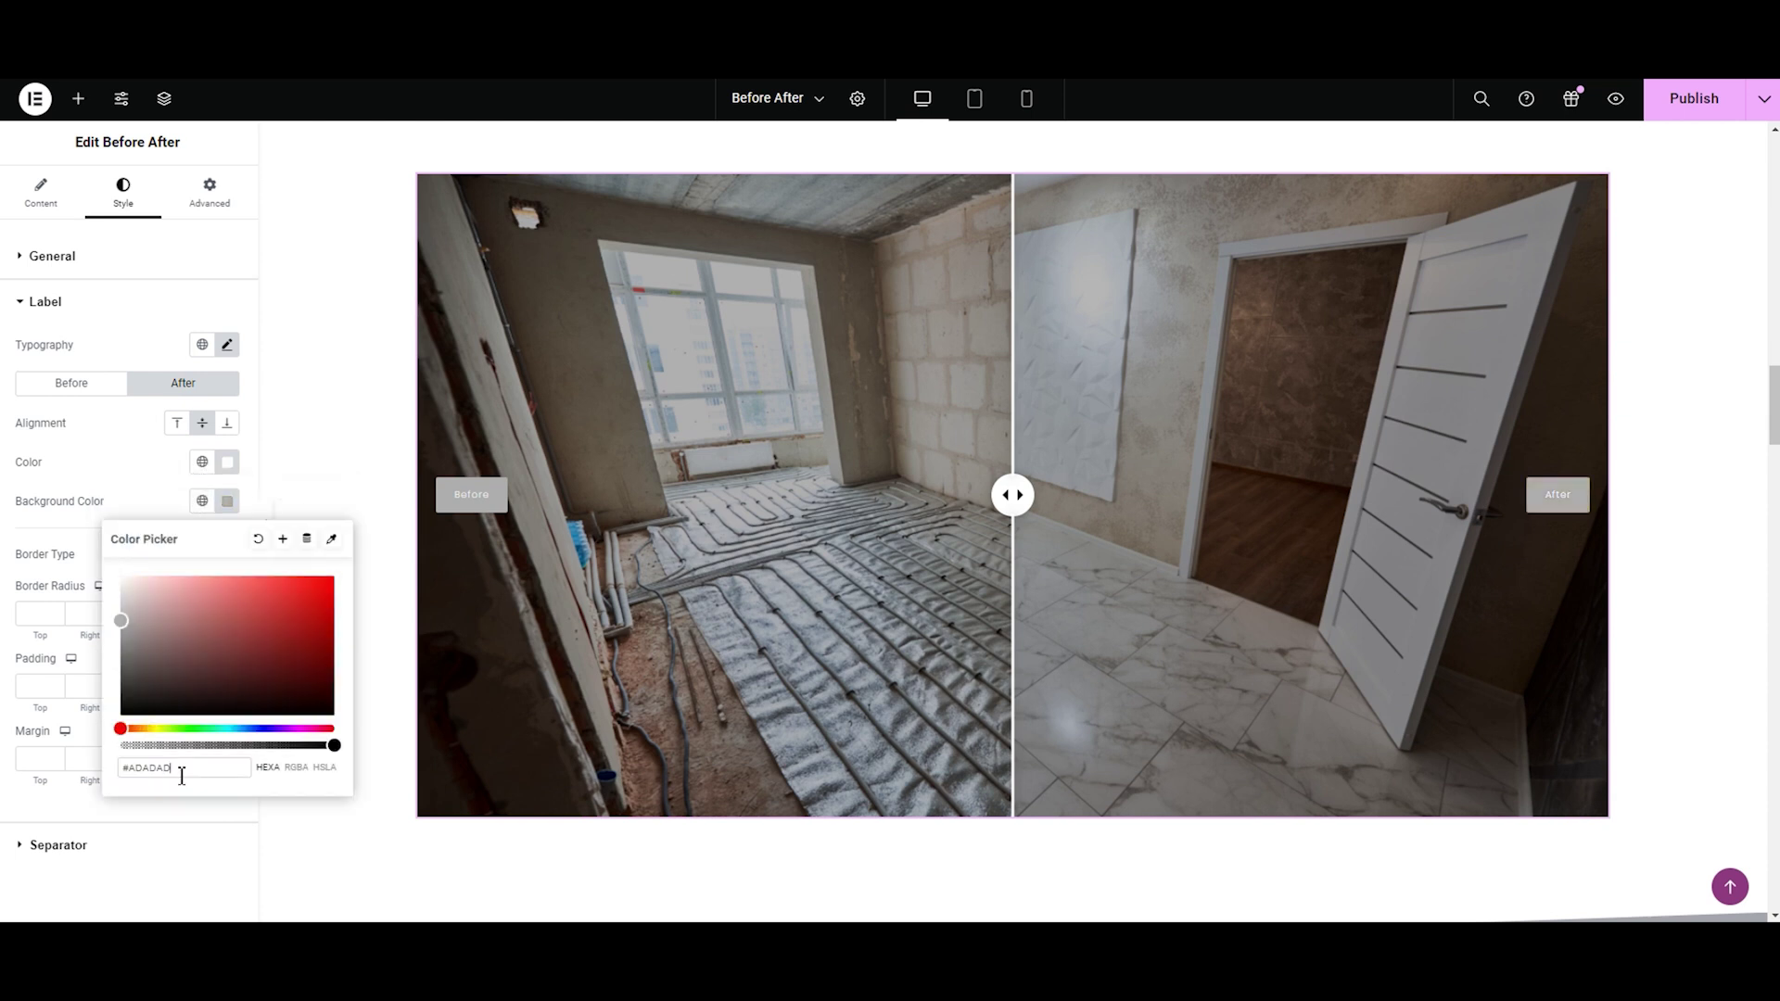
{"action": "left_click", "coordinate": [51, 602]}
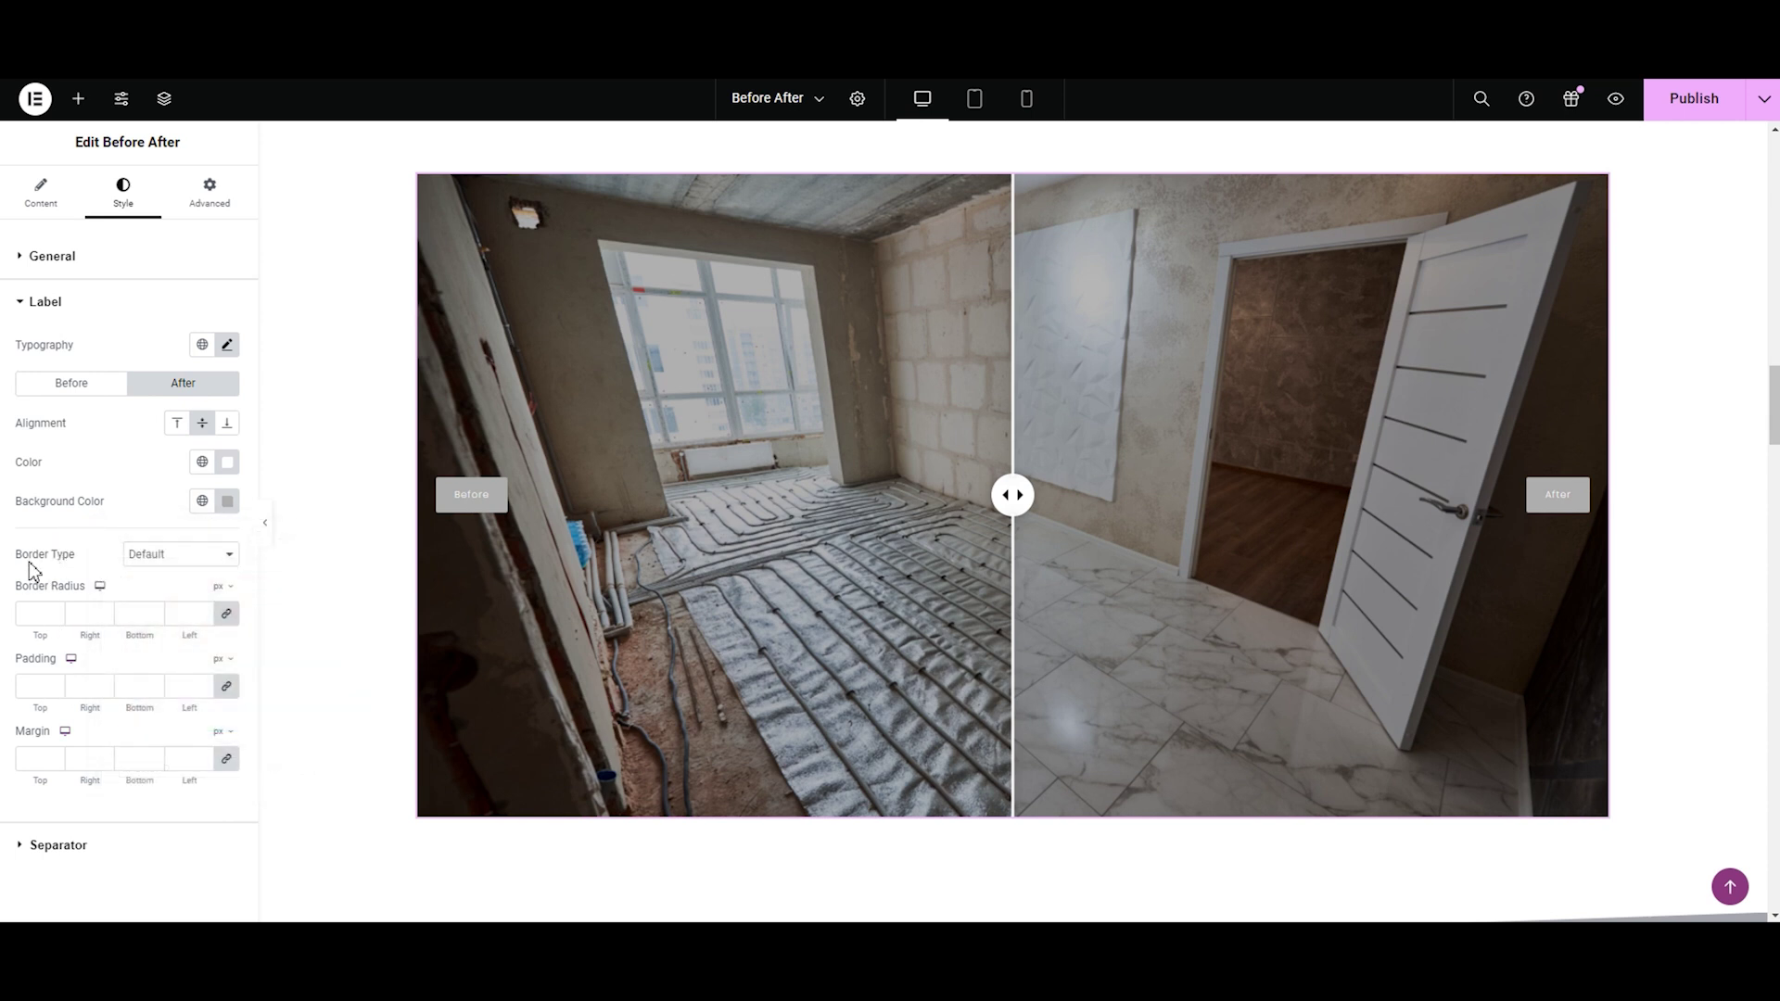
Step: Set label Border Type to Solid after trying Double, Dotted and Dashed, with Border Width 3
{"action": "left_click", "coordinate": [160, 561]}
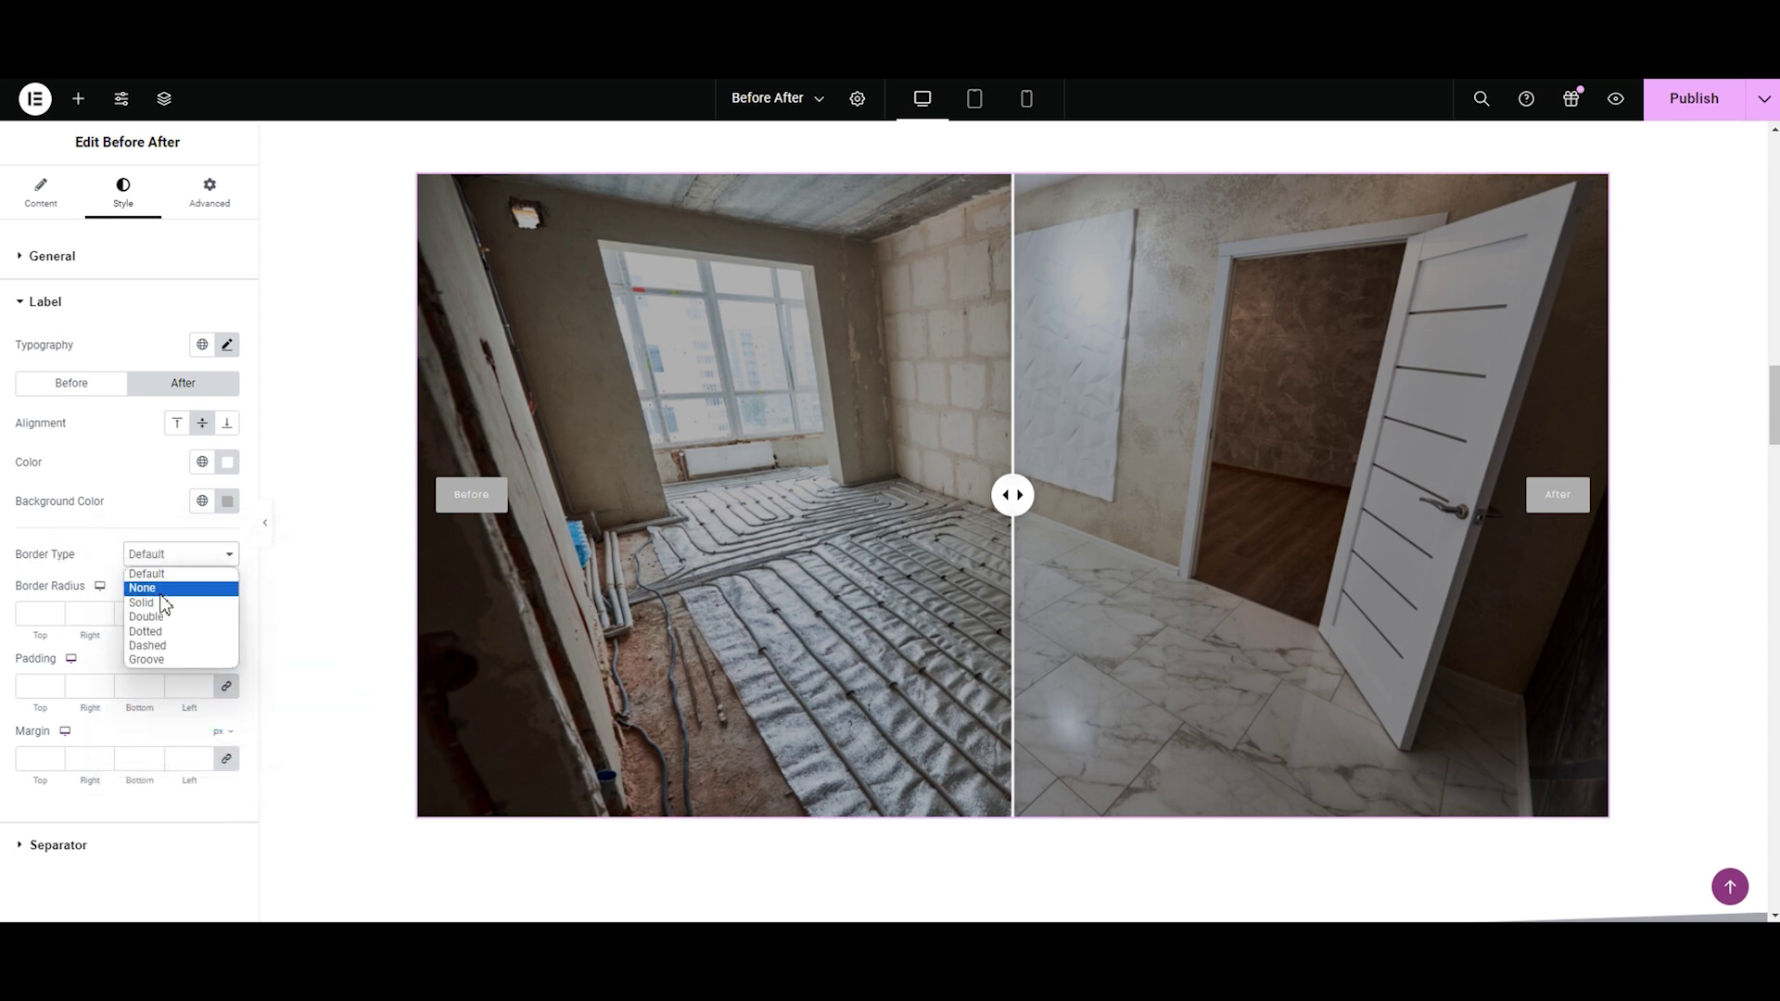
{"action": "left_click", "coordinate": [164, 611]}
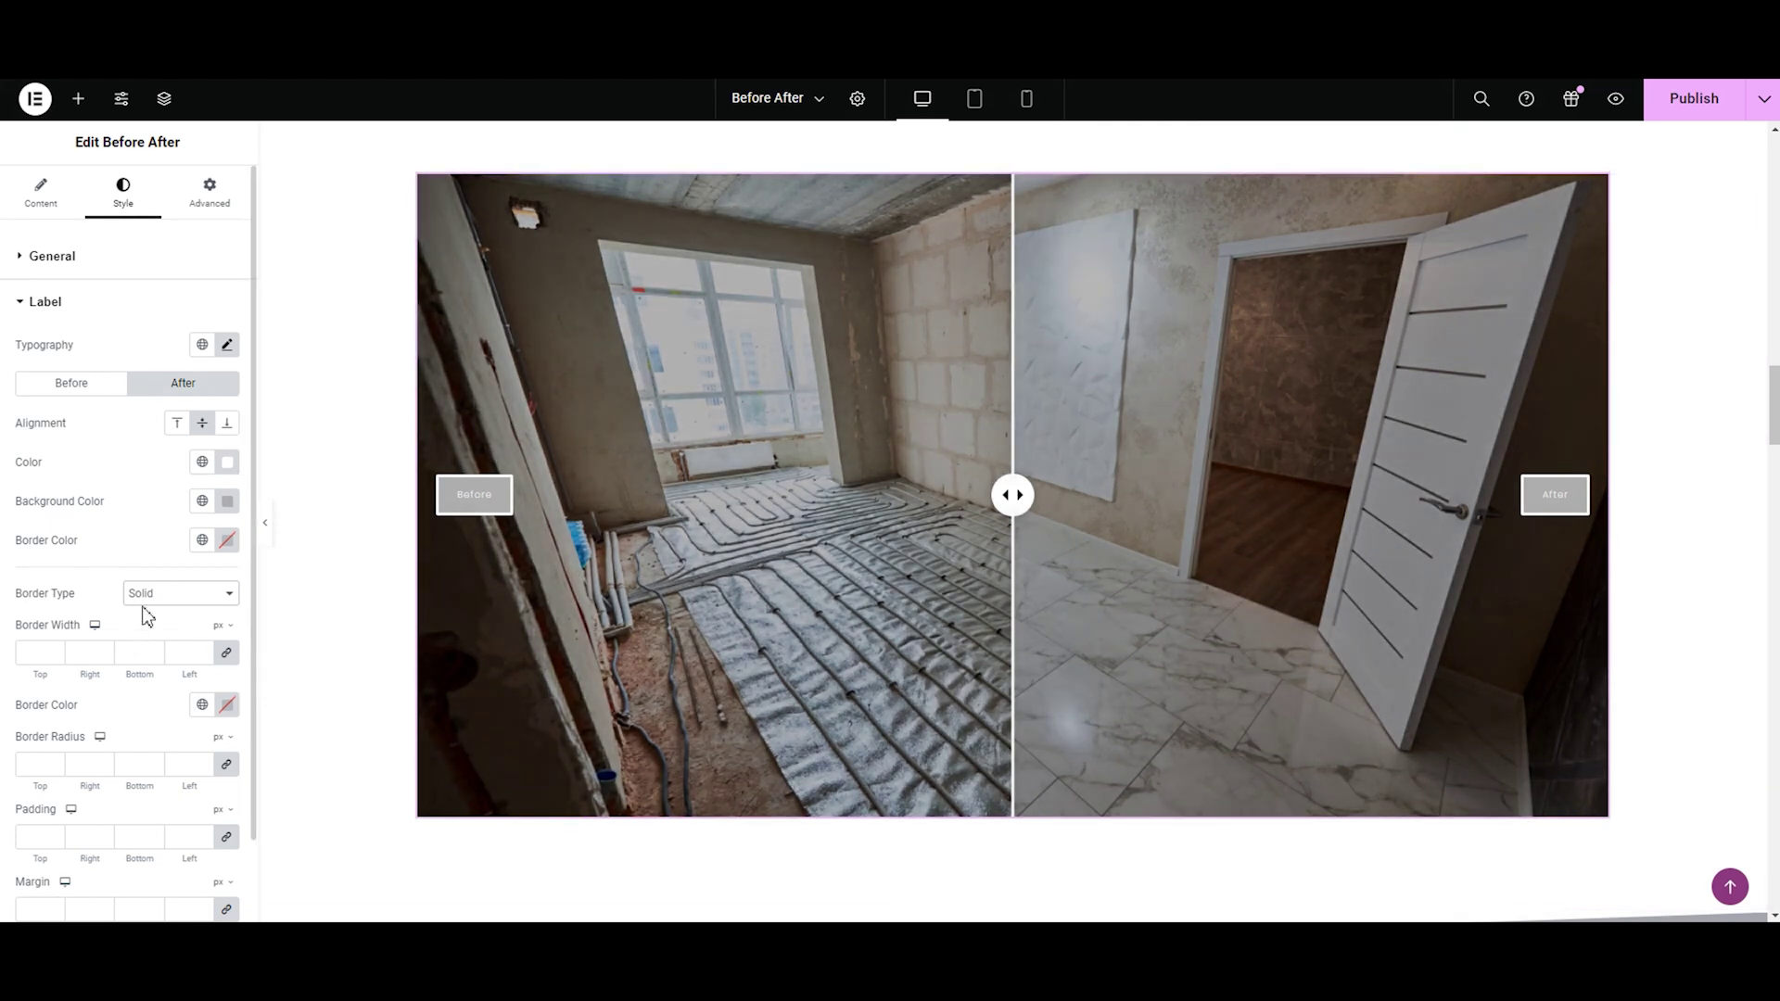
{"action": "left_click", "coordinate": [146, 594]}
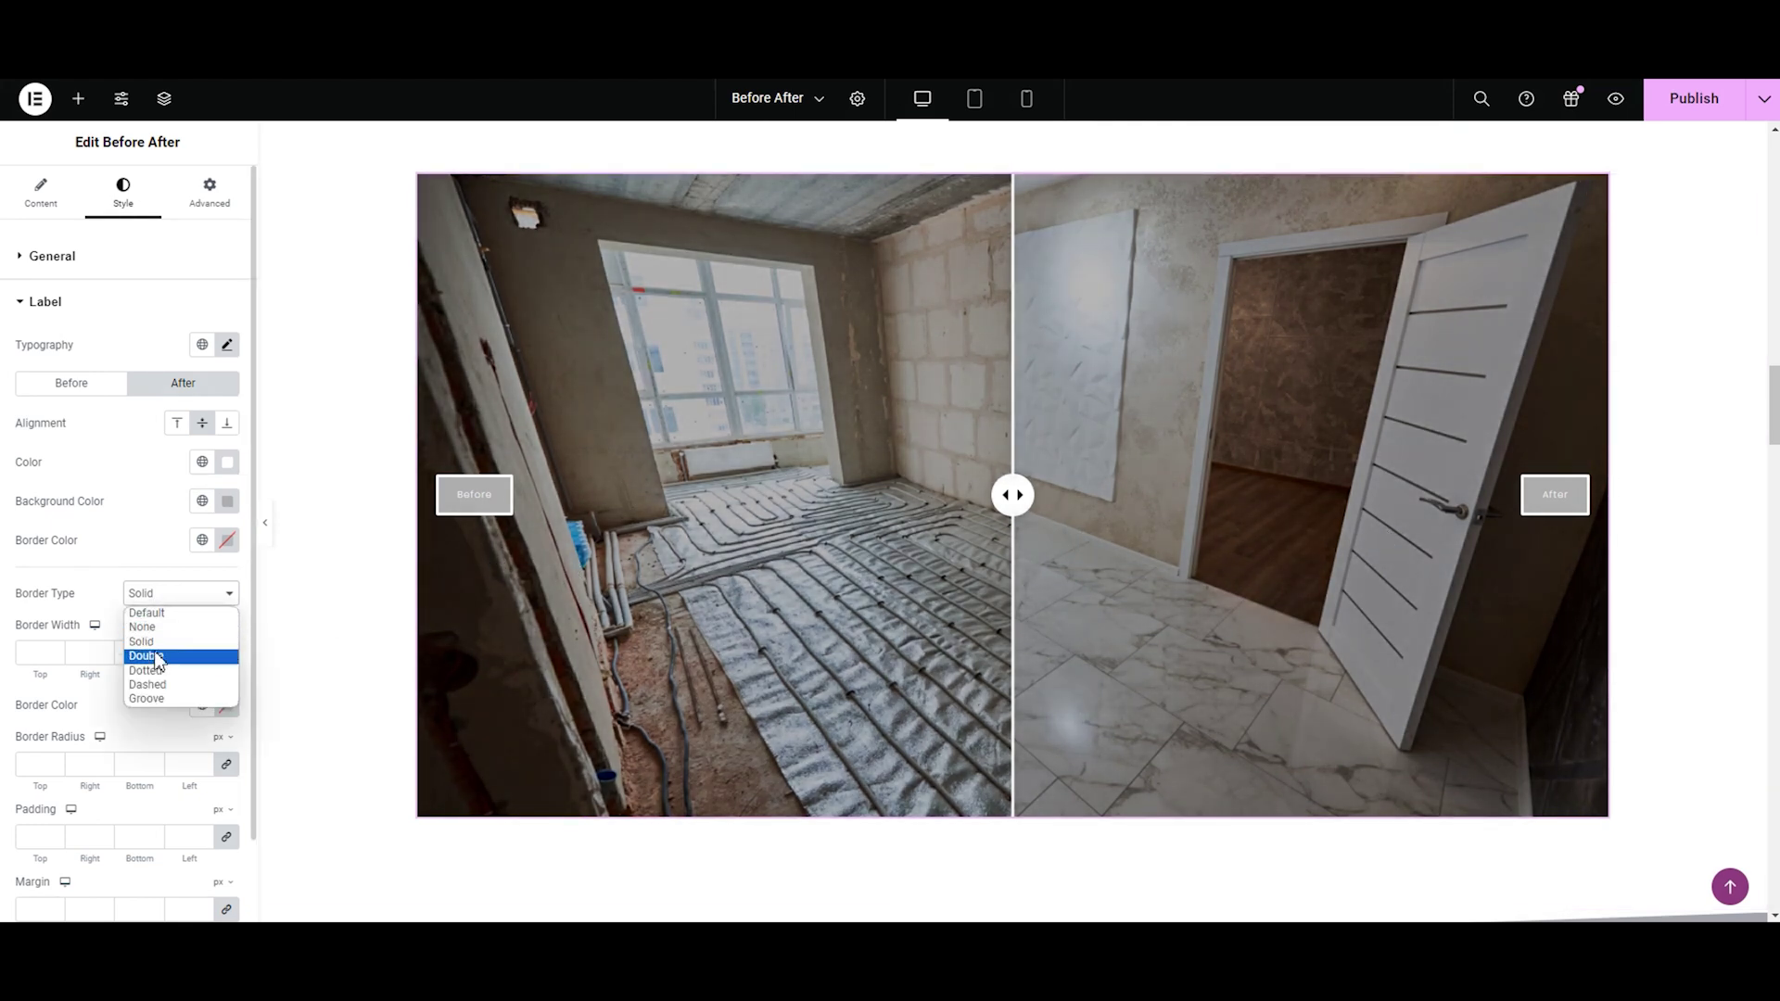
{"action": "left_click", "coordinate": [153, 657]}
{"action": "left_click", "coordinate": [175, 595]}
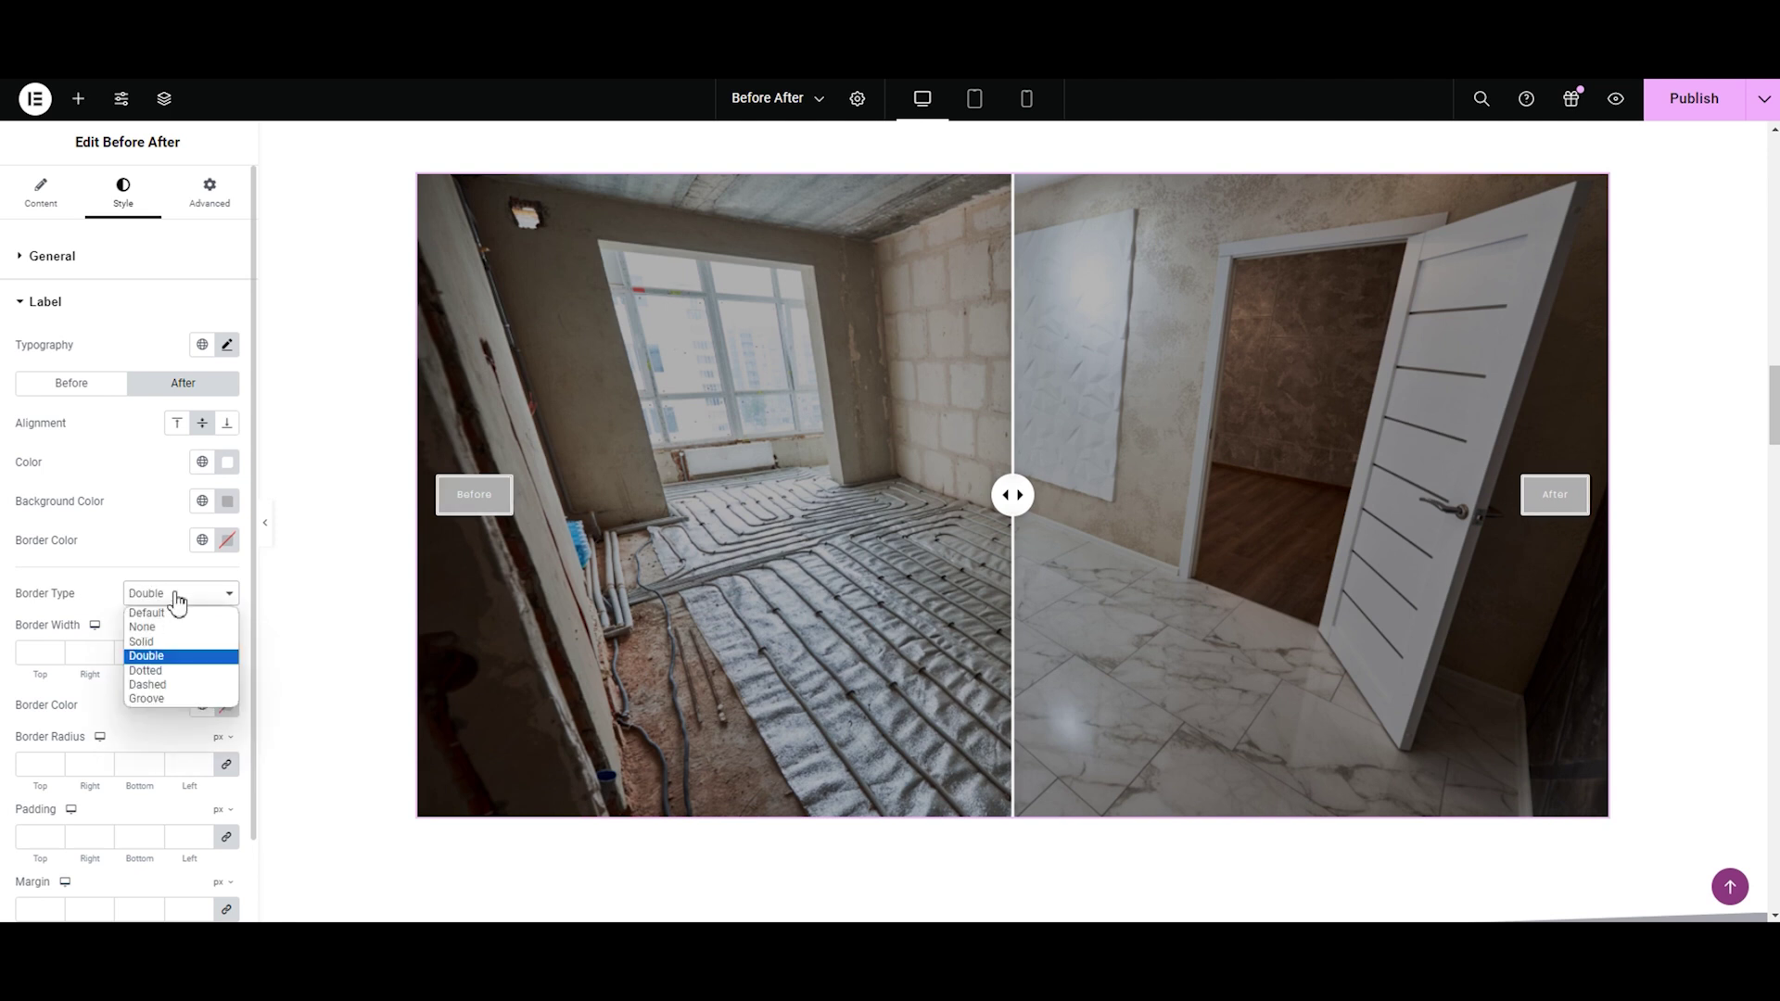
{"action": "left_click", "coordinate": [164, 676]}
{"action": "left_click", "coordinate": [179, 594]}
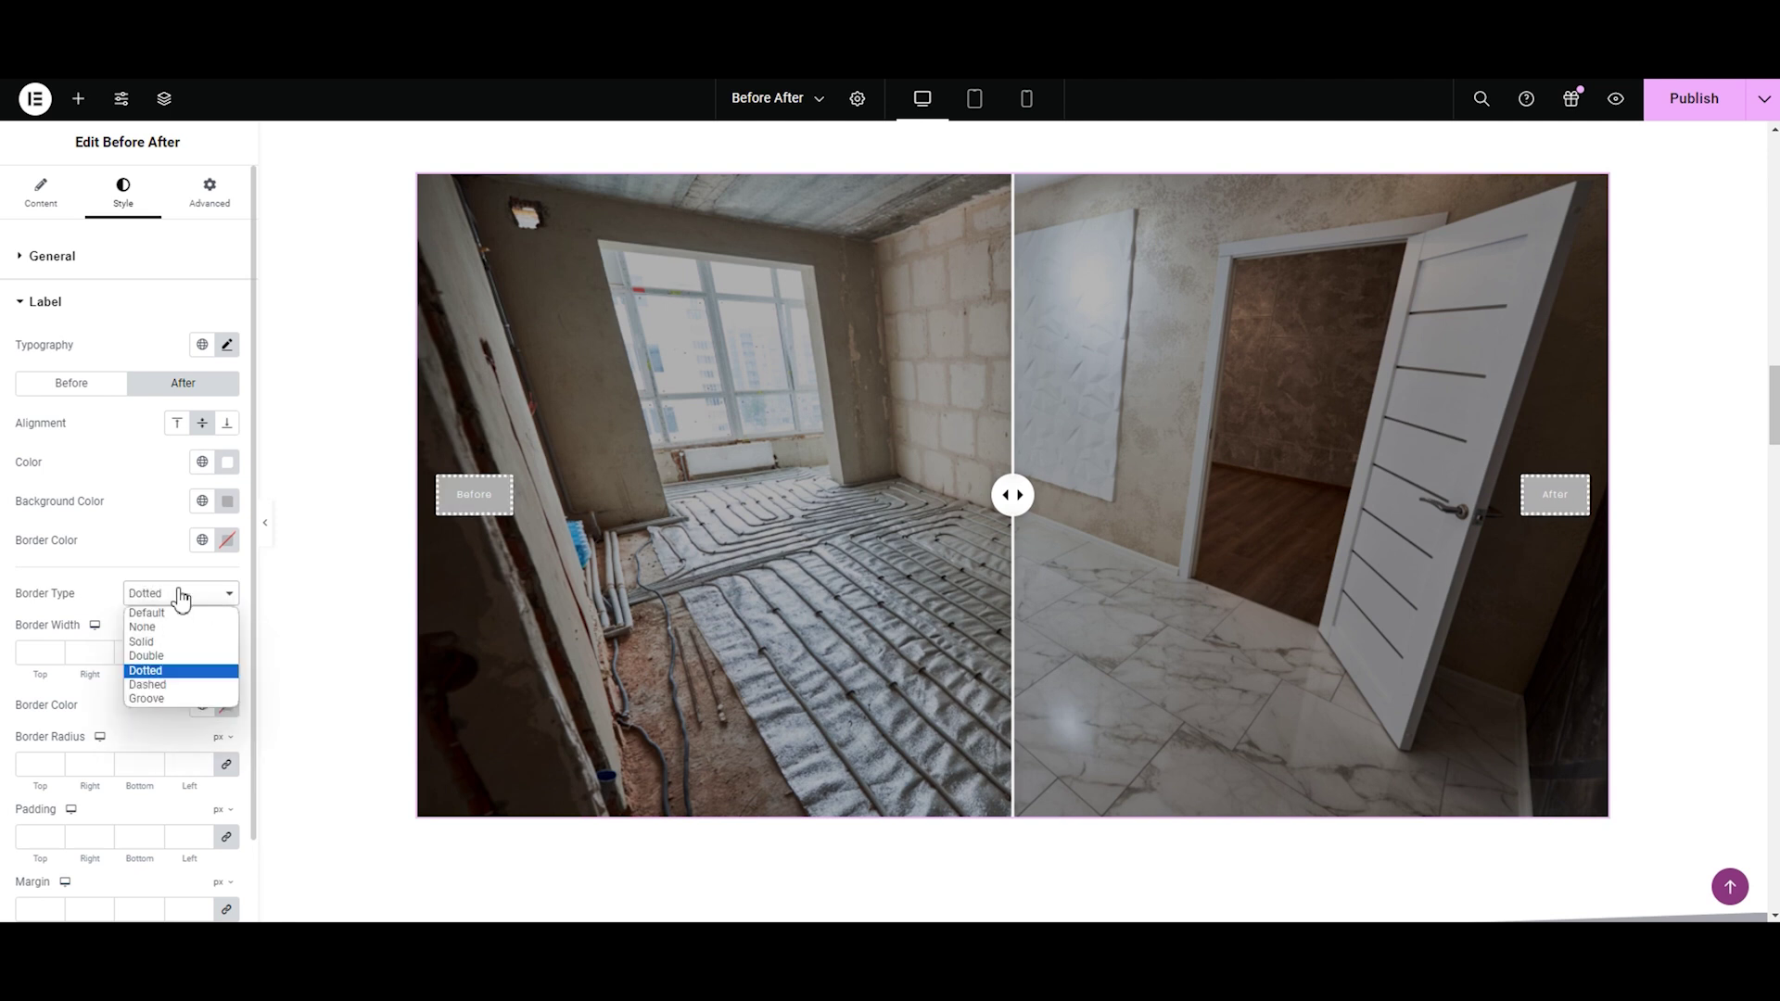
{"action": "left_click", "coordinate": [162, 688]}
{"action": "left_click", "coordinate": [175, 594]}
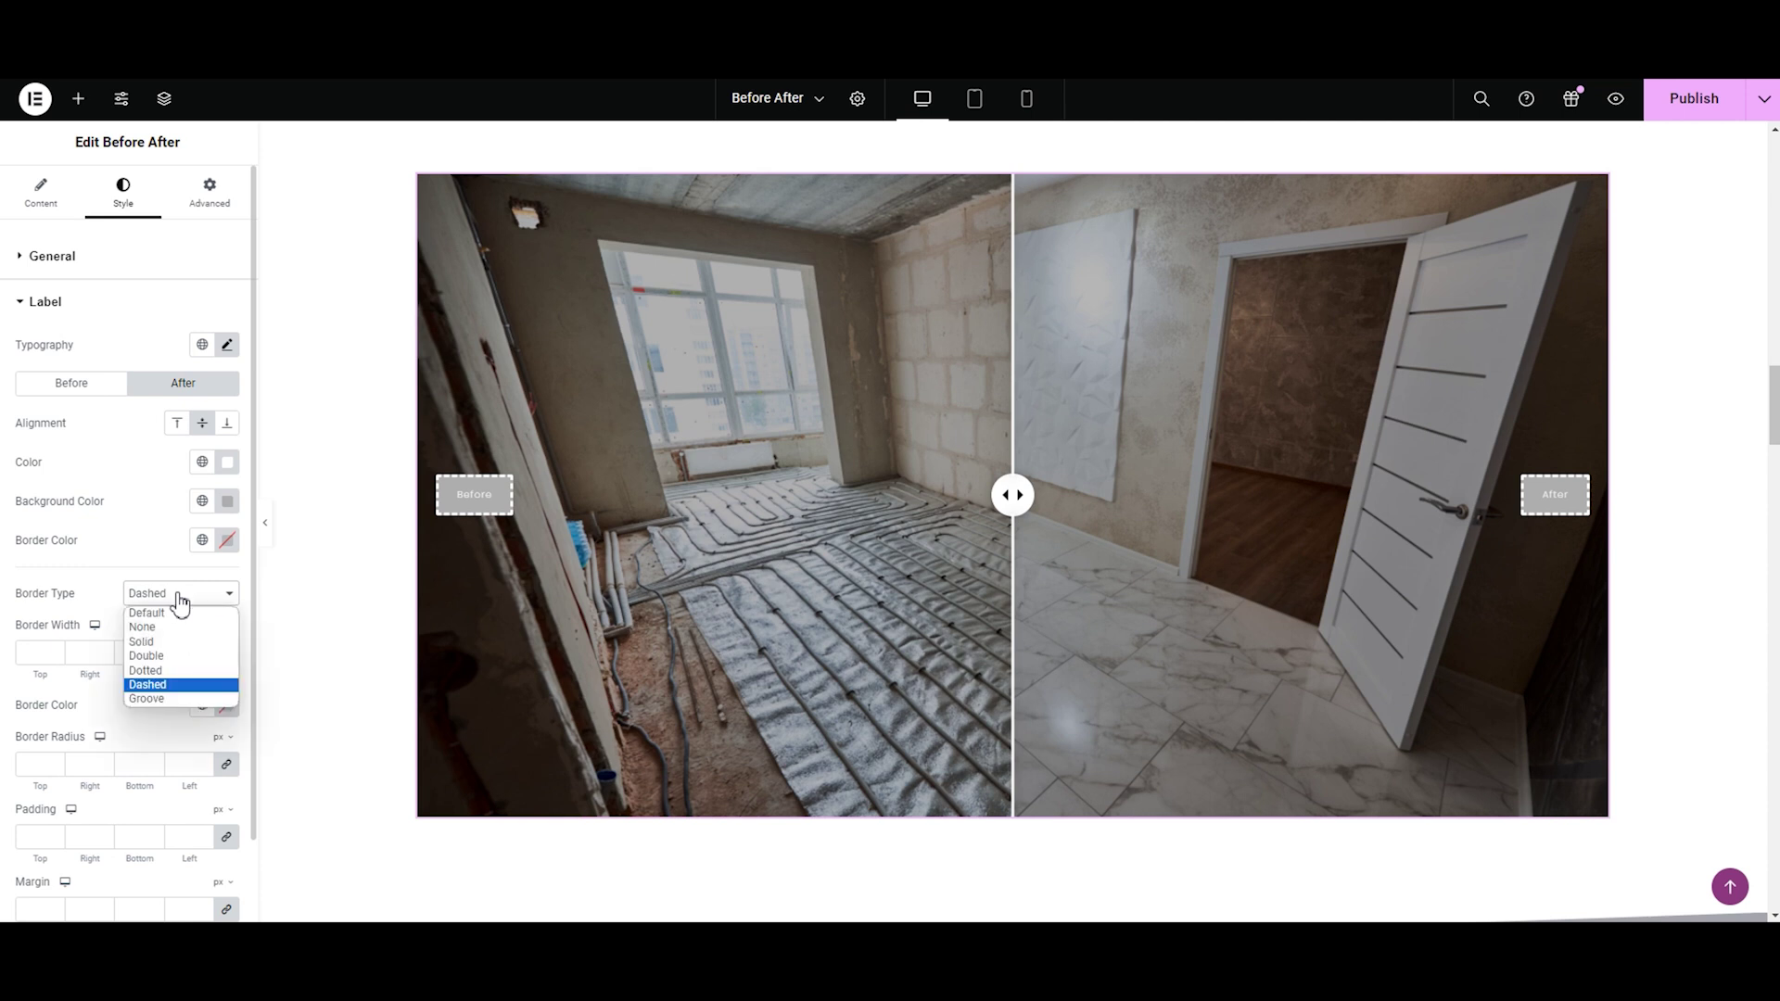
{"action": "left_click", "coordinate": [148, 642]}
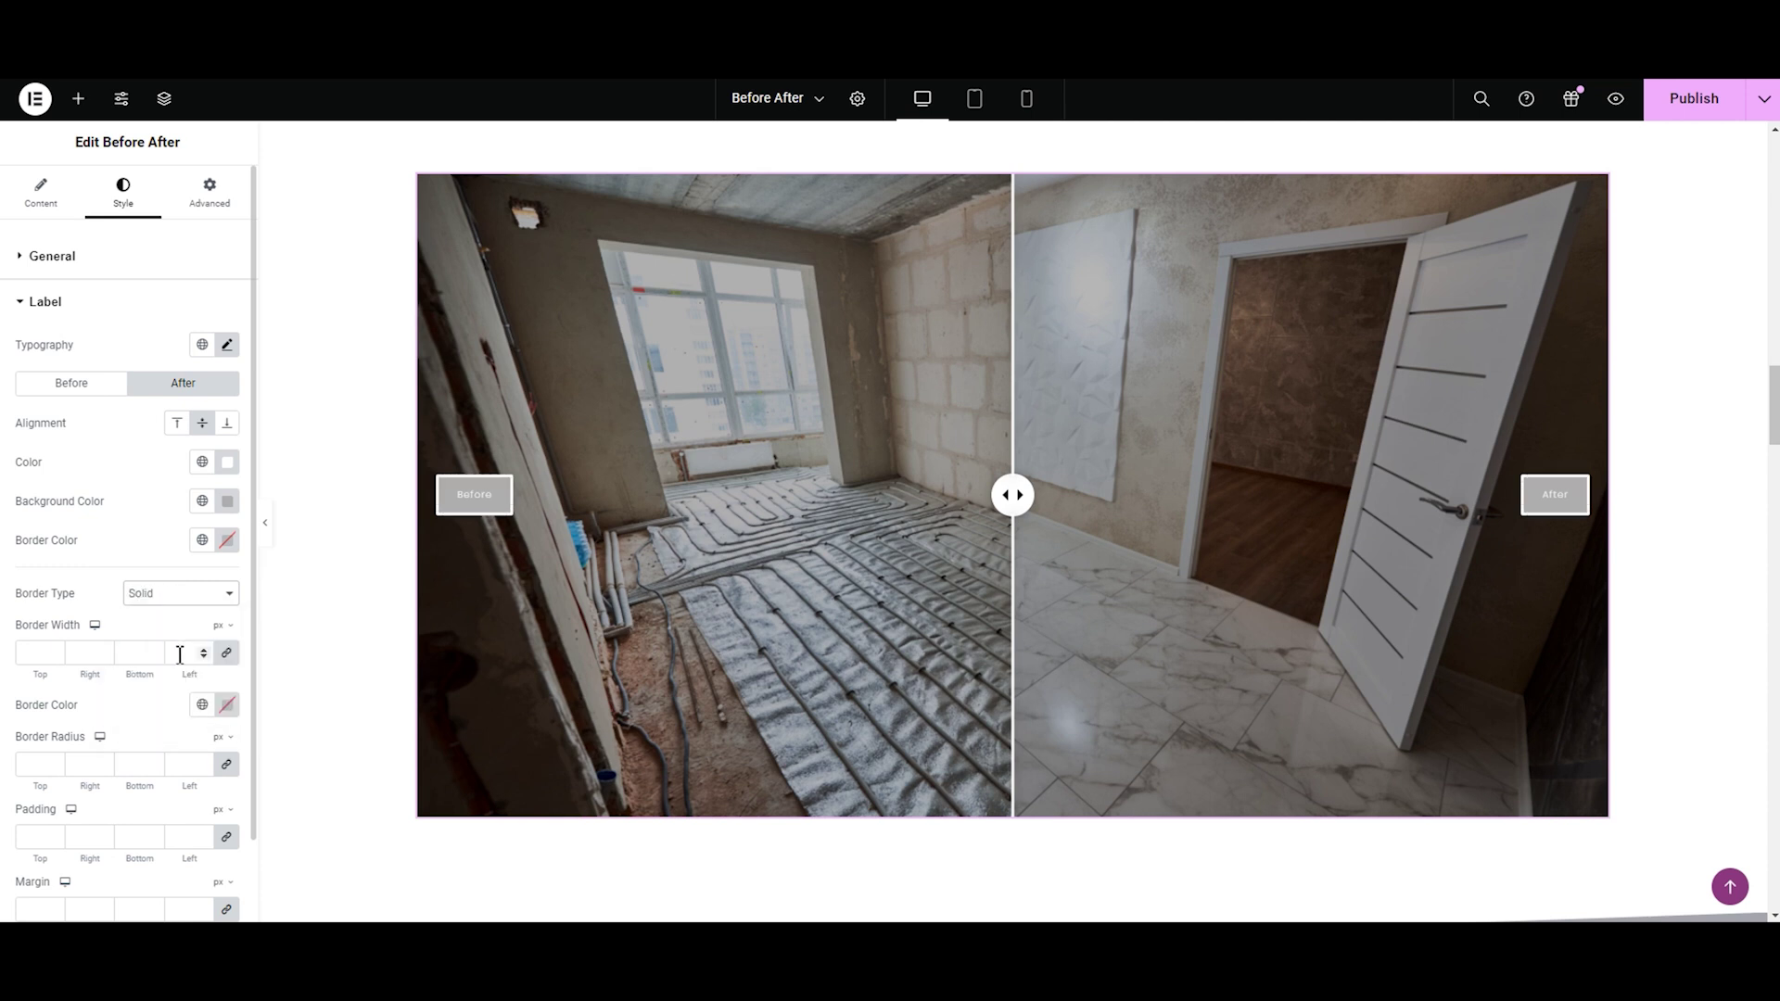
{"action": "type", "text": "2"}
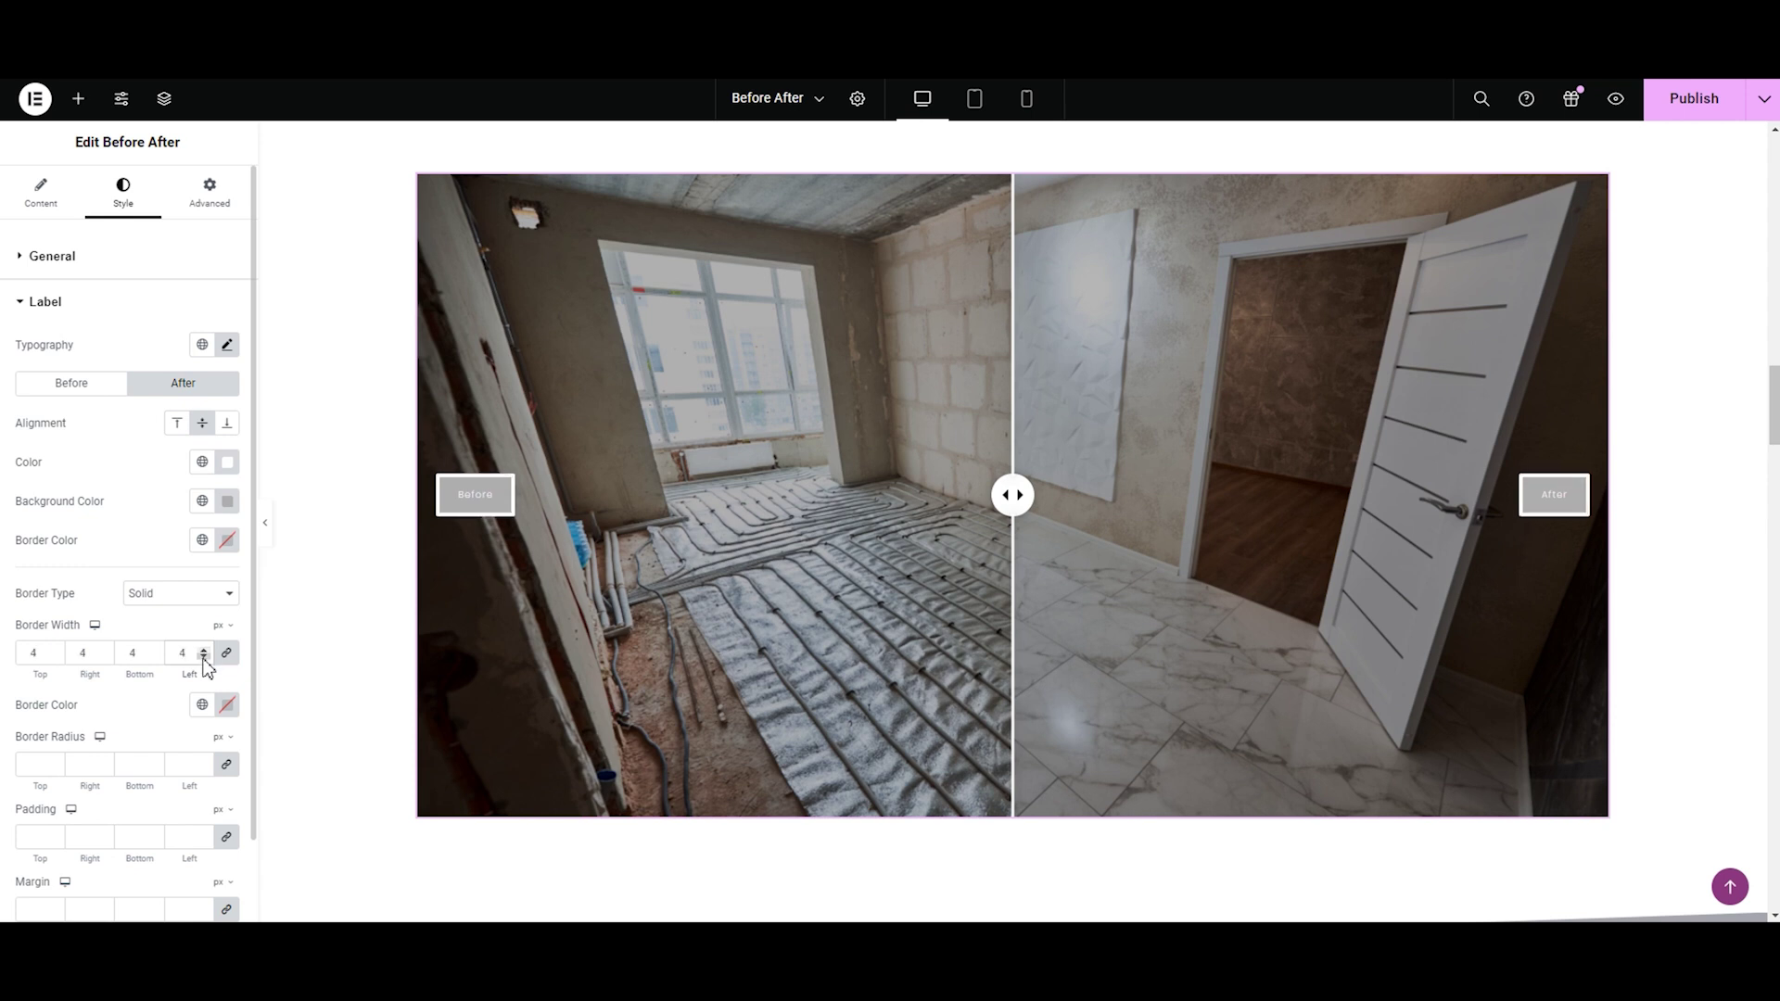
{"action": "left_click", "coordinate": [205, 658]}
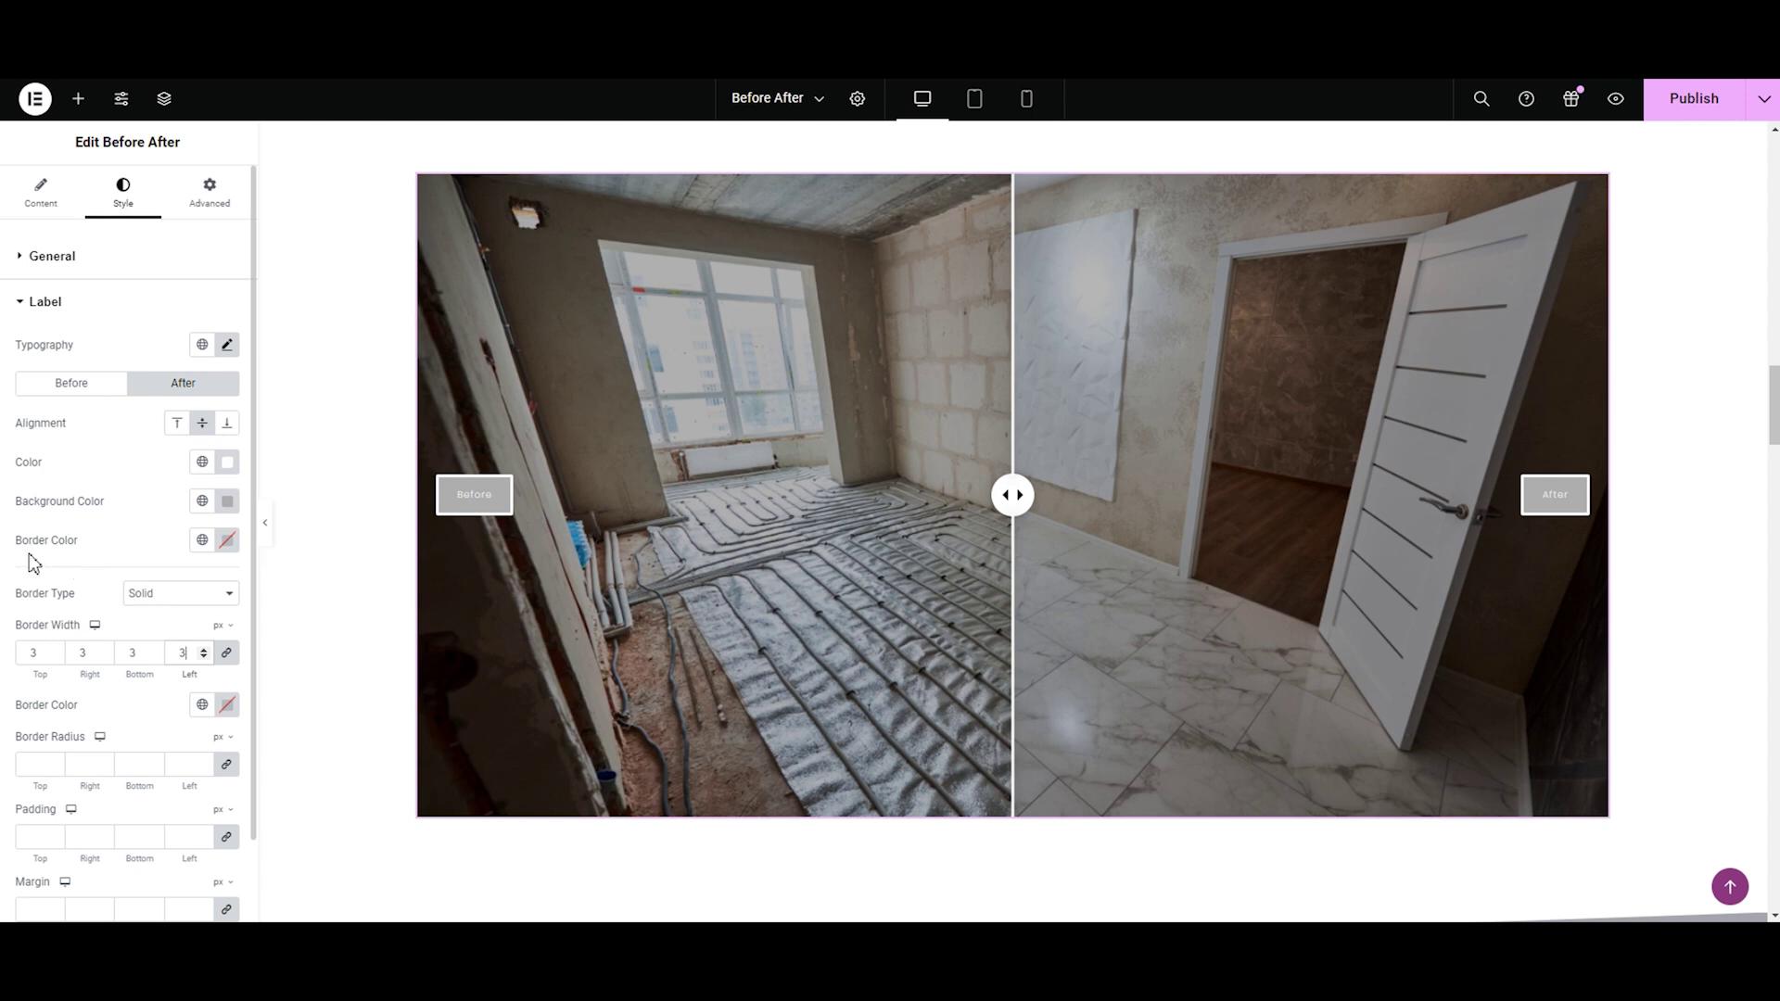
Step: Give the After label a red border colour
{"action": "left_click", "coordinate": [228, 540]}
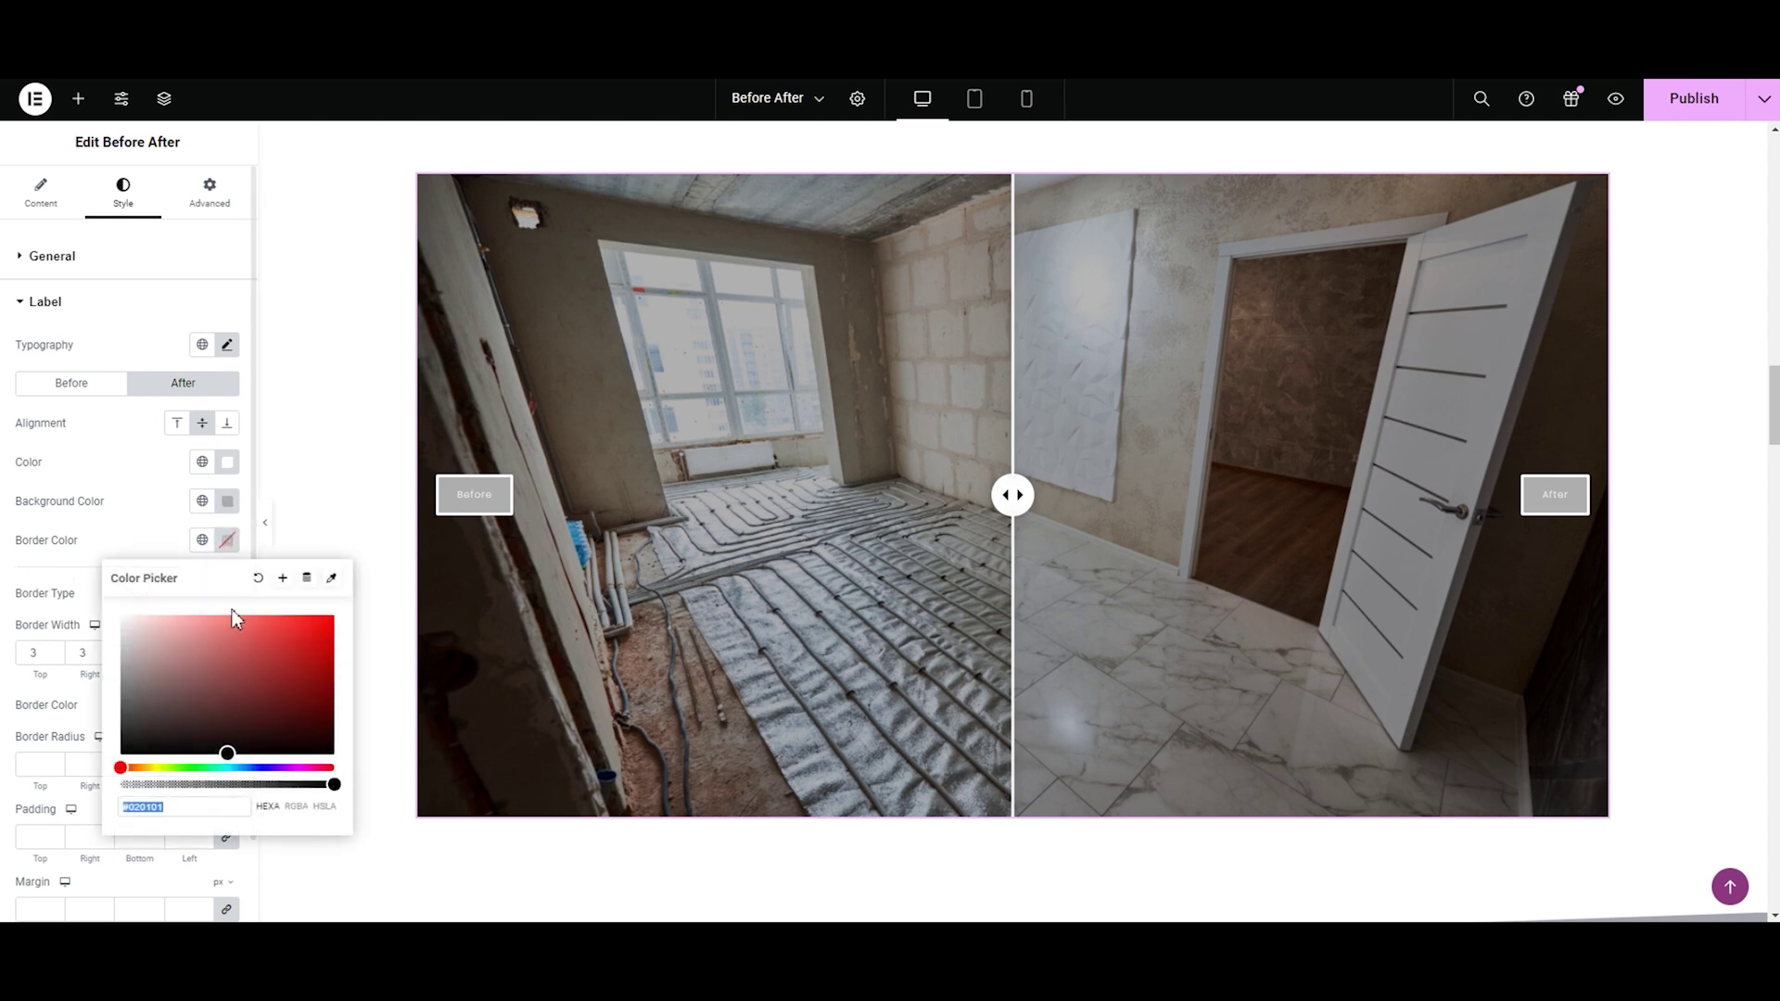
{"action": "left_click", "coordinate": [233, 754]}
{"action": "left_click_drag", "start_coordinate": [234, 754], "coordinate": [316, 622]}
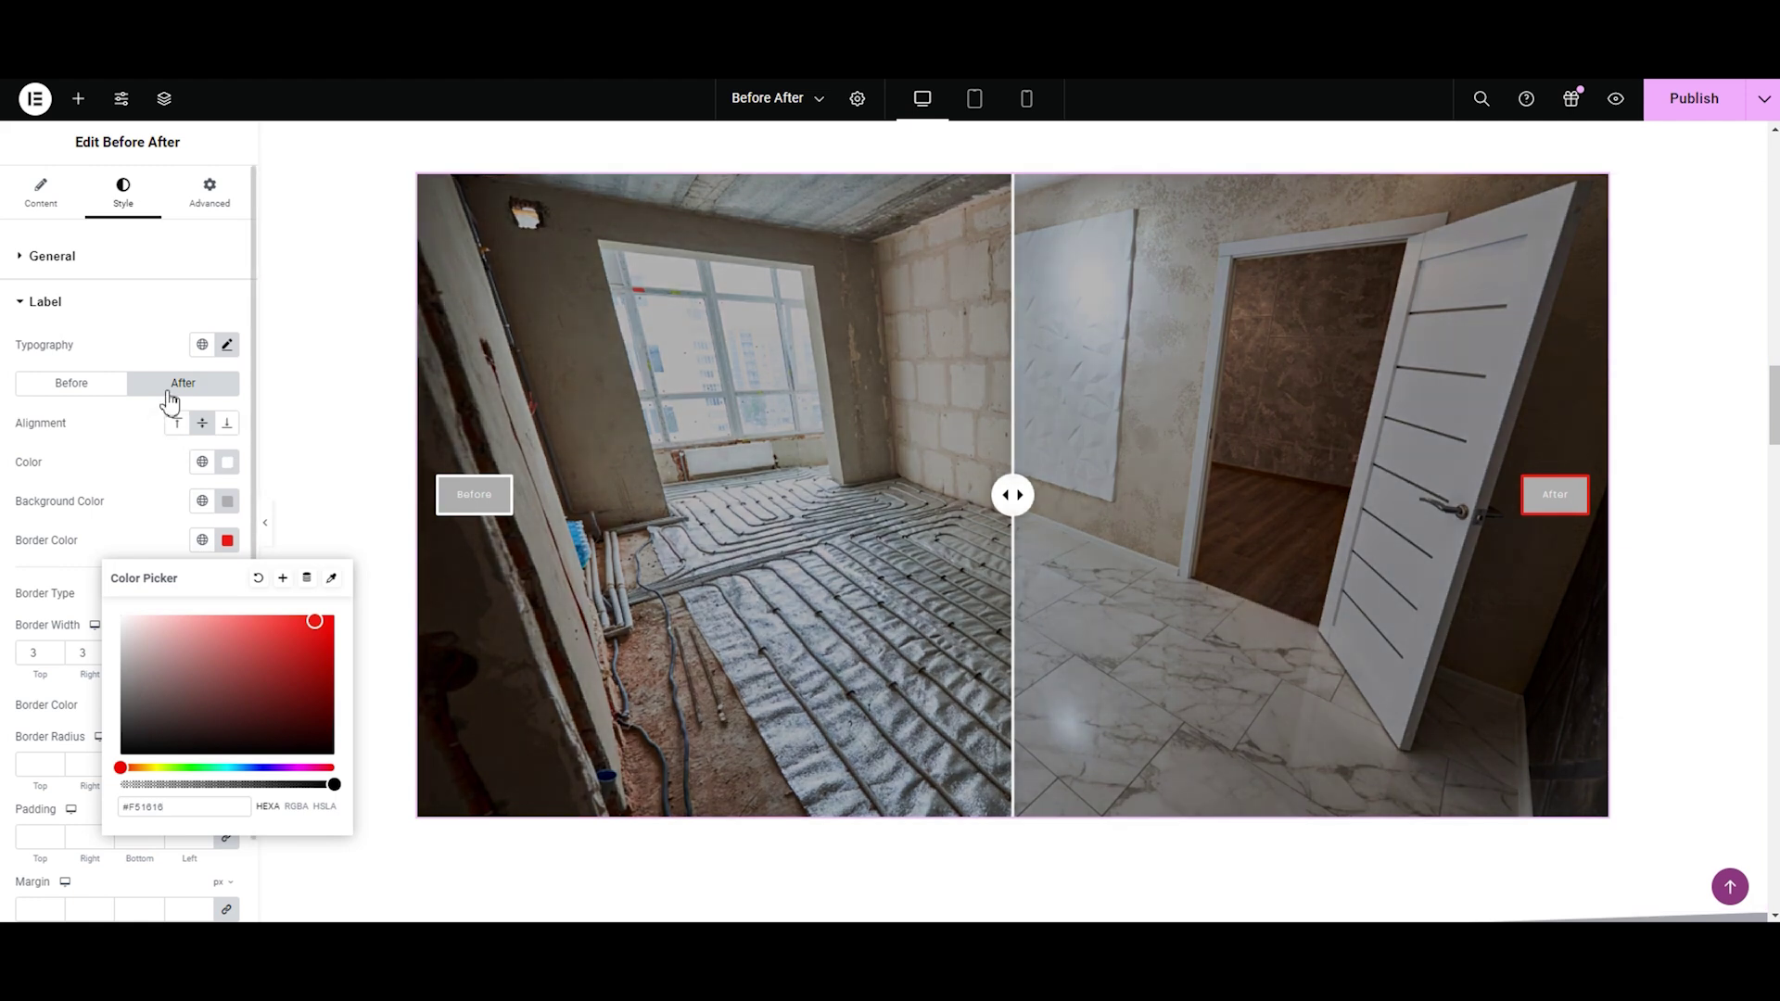
Step: Give the Before label a bright yellow border colour
{"action": "left_click", "coordinate": [78, 396]}
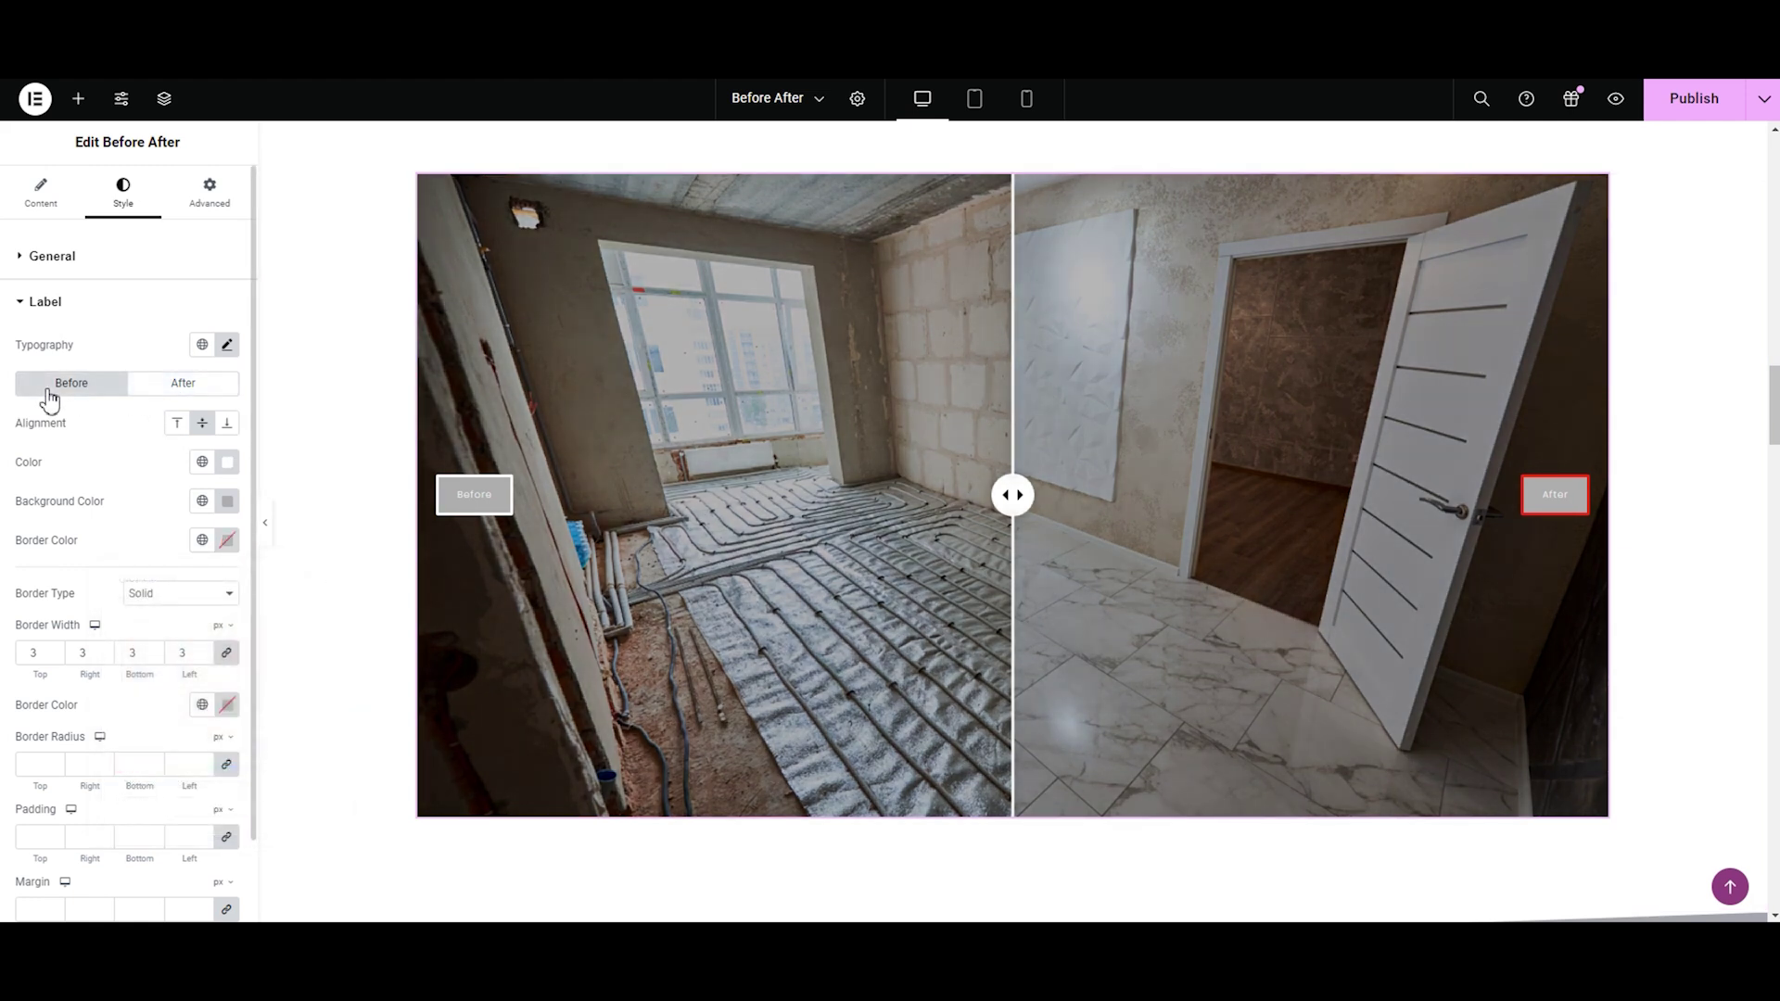
{"action": "left_click", "coordinate": [227, 539]}
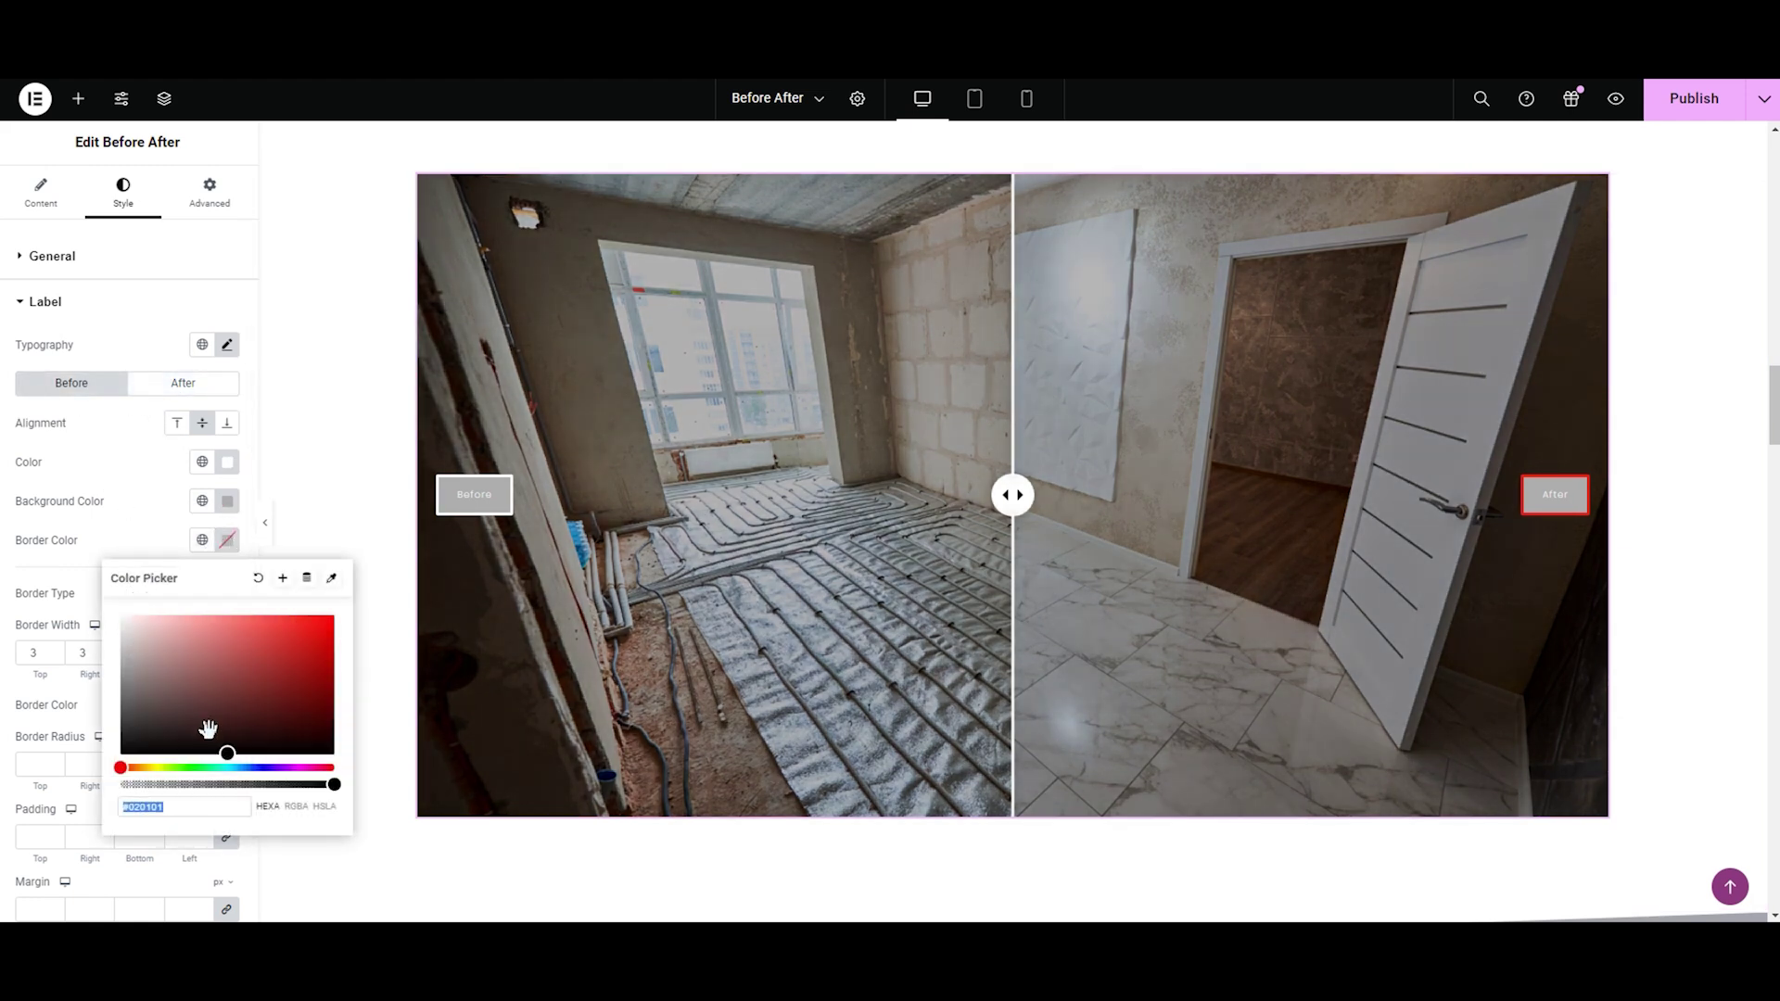
{"action": "left_click_drag", "start_coordinate": [227, 750], "coordinate": [161, 676]}
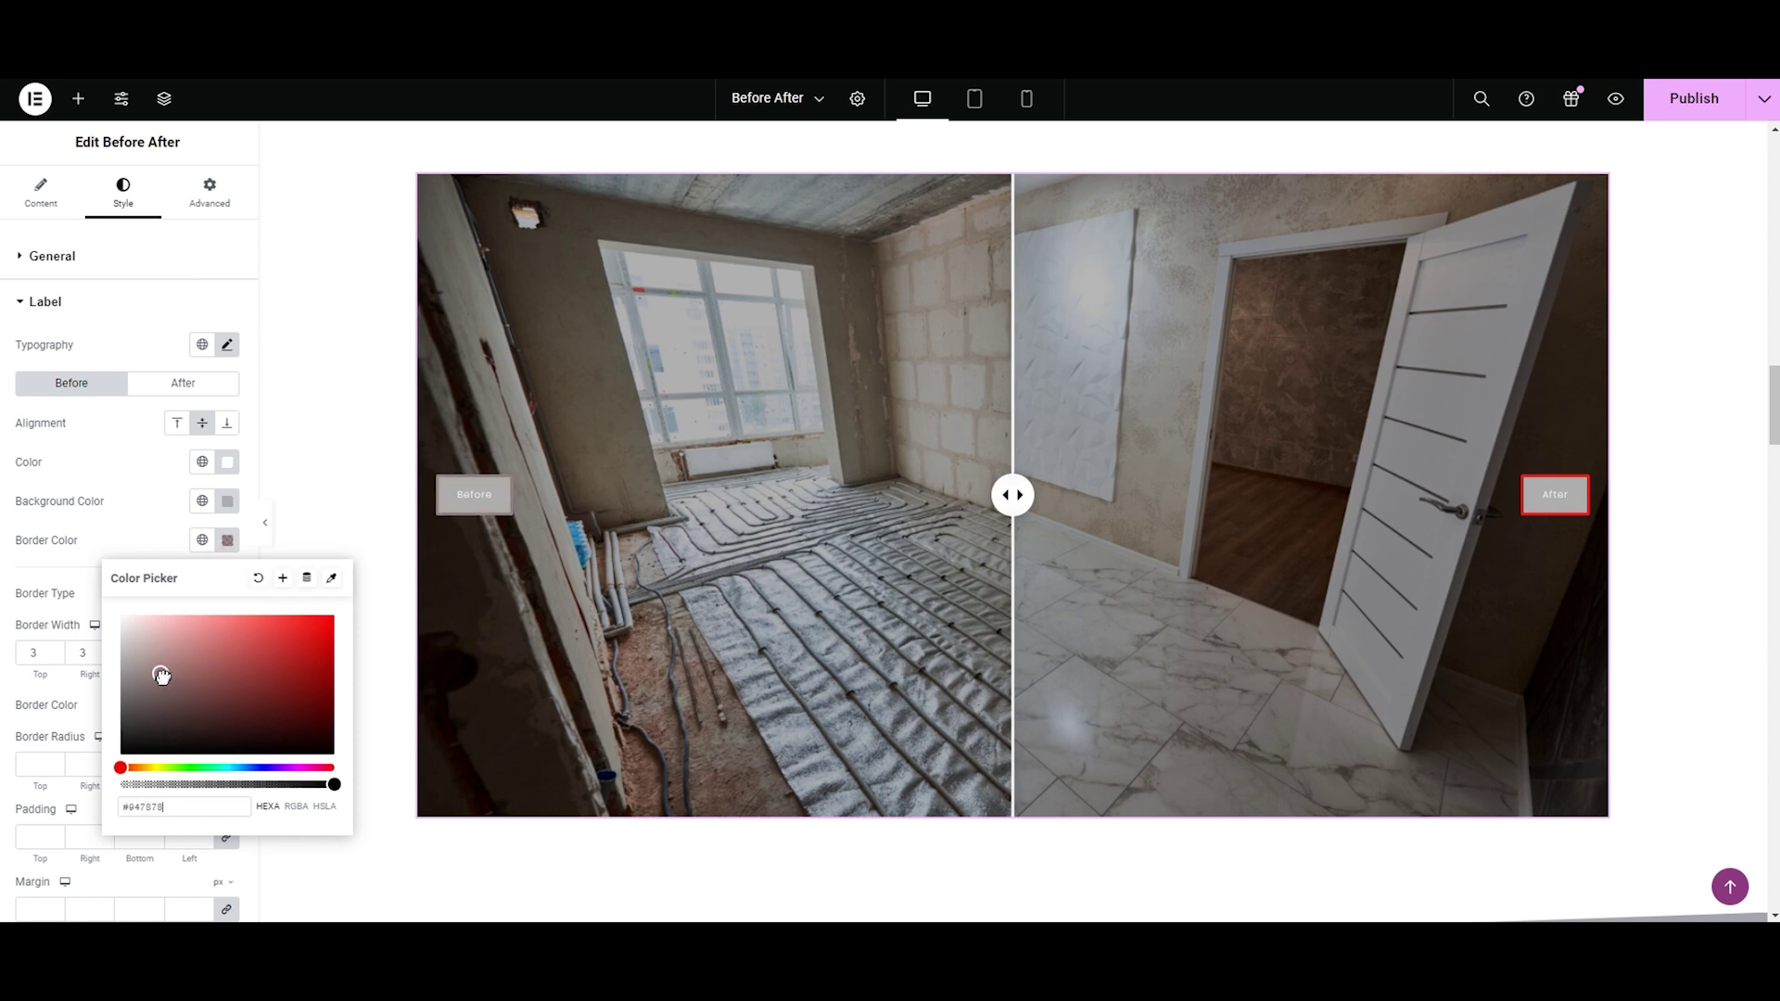
{"action": "left_click_drag", "start_coordinate": [122, 770], "coordinate": [153, 769]}
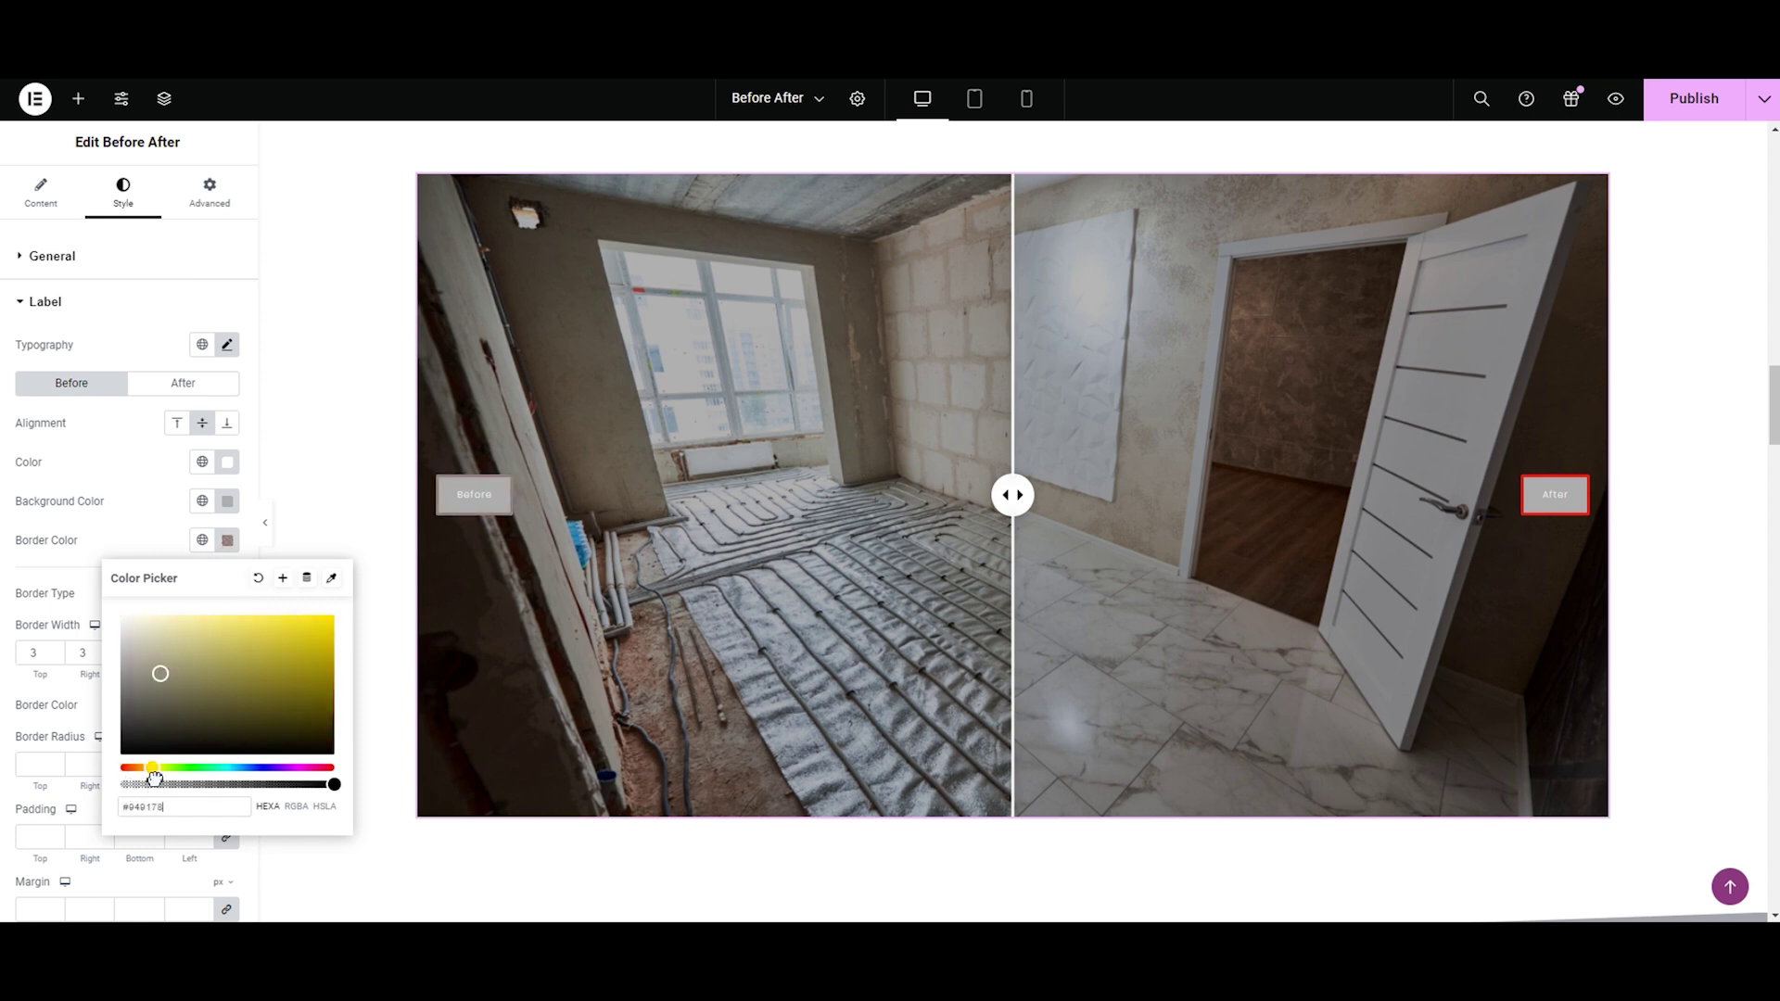
{"action": "left_click_drag", "start_coordinate": [160, 675], "coordinate": [336, 660]}
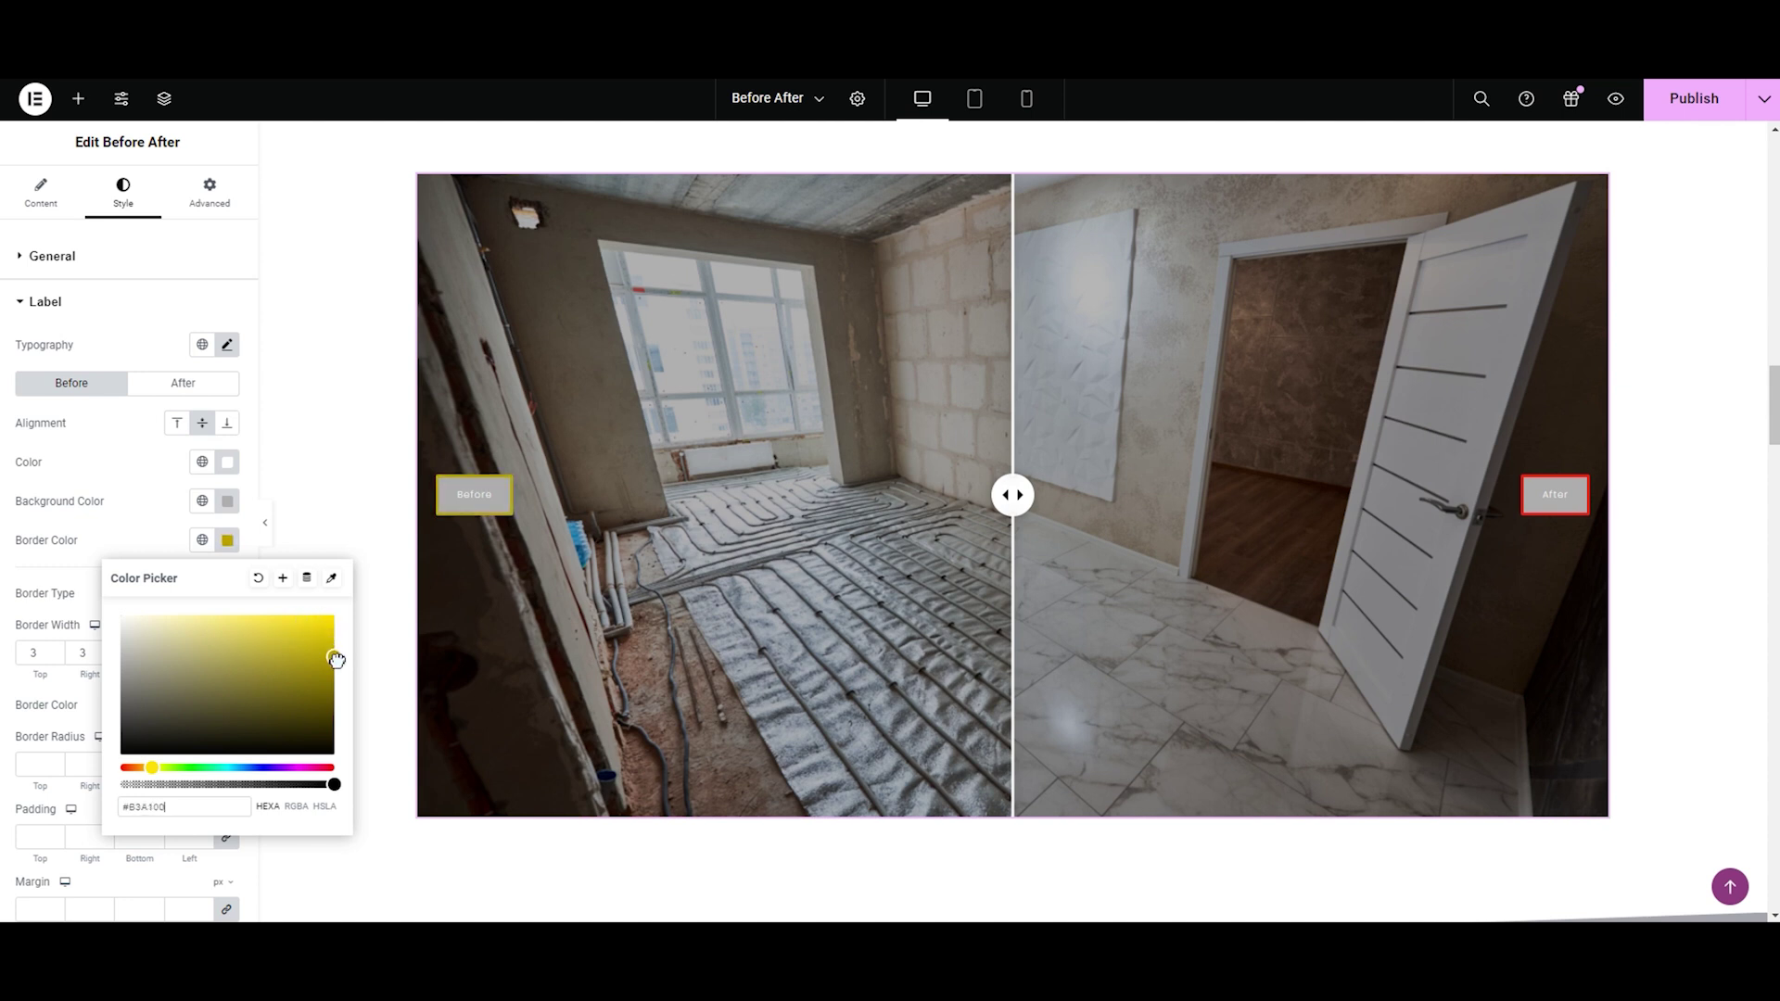
{"action": "left_click", "coordinate": [108, 513]}
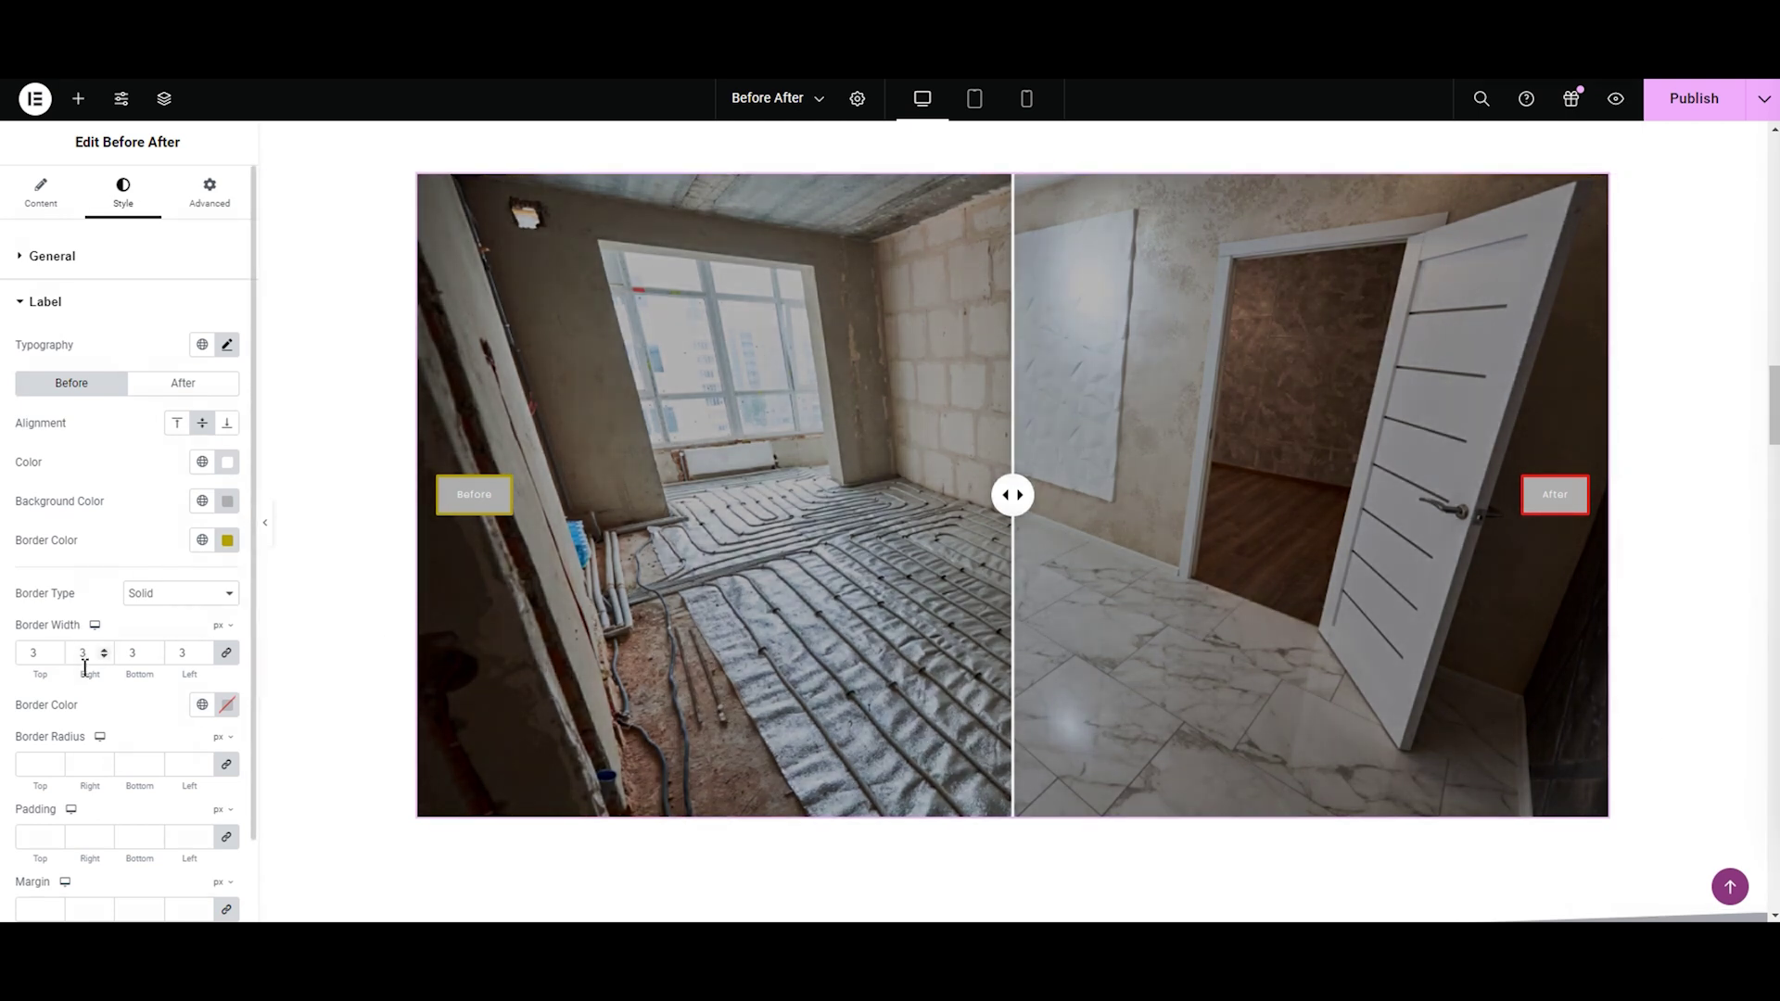
Step: Set the lower Border Color to black #000000
{"action": "left_click", "coordinate": [226, 704]}
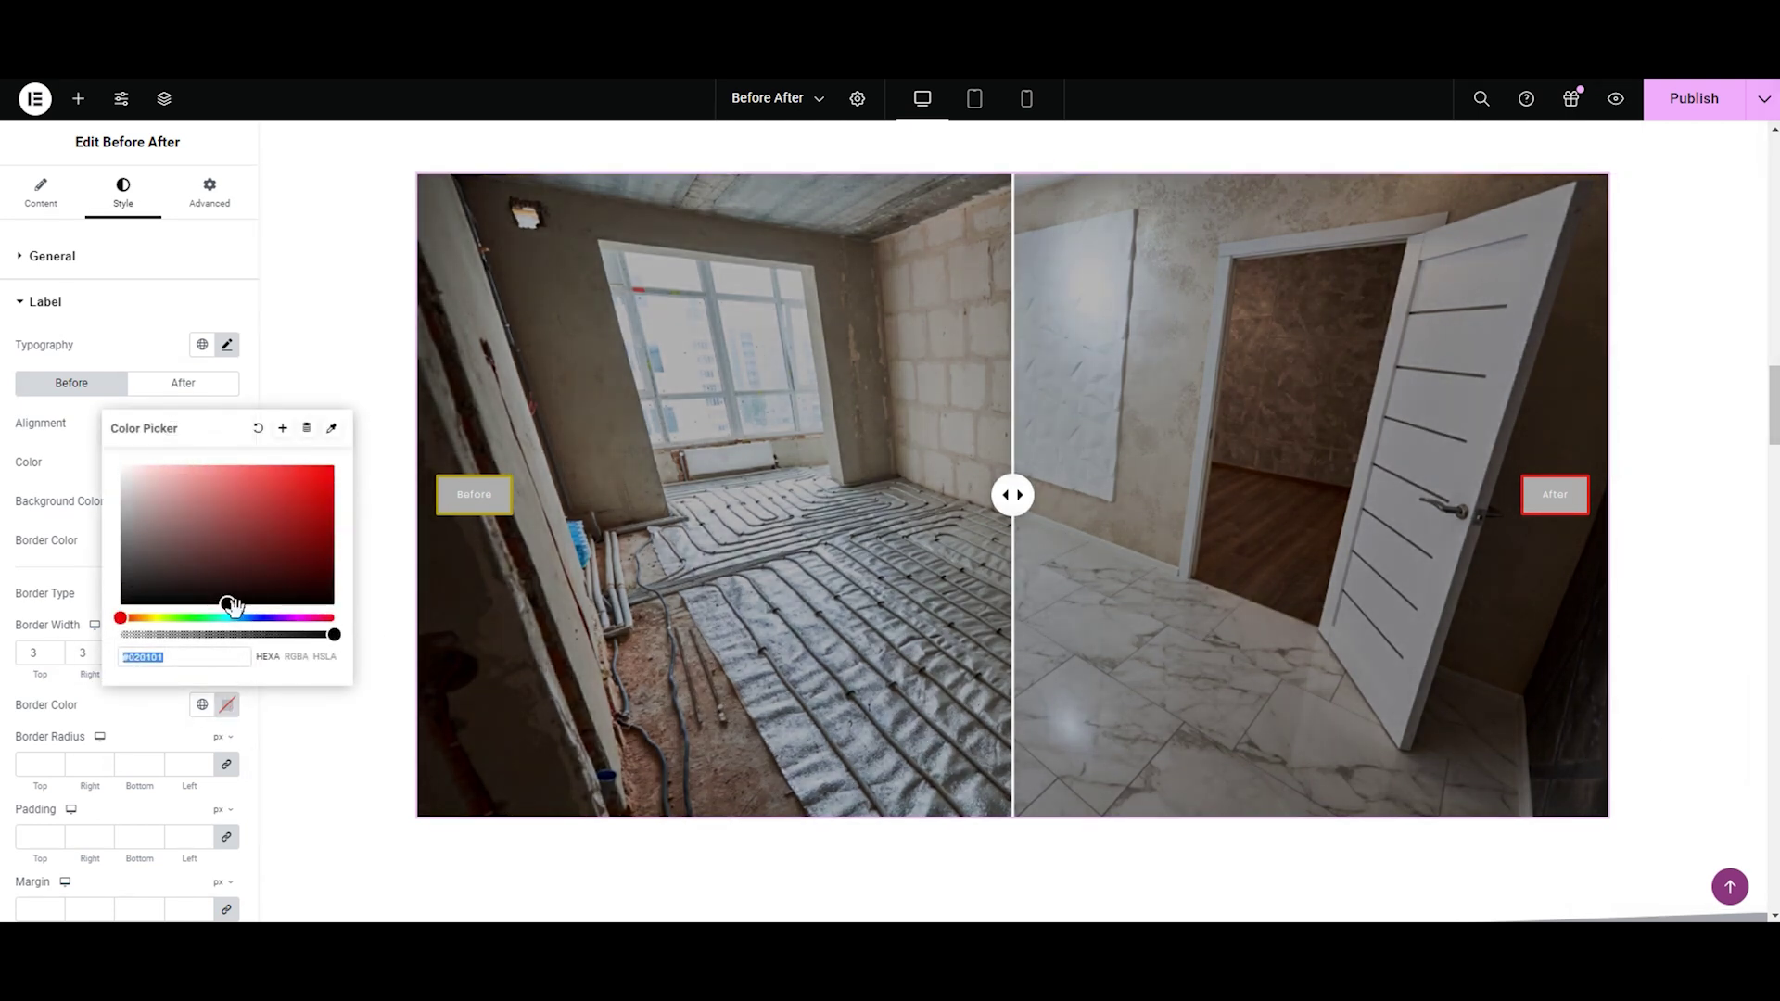
{"action": "mouse_move", "coordinate": [230, 603]}
{"action": "left_mouse_down"}
{"action": "mouse_move", "coordinate": [334, 497]}
{"action": "mouse_move", "coordinate": [334, 608]}
{"action": "mouse_move", "coordinate": [215, 612]}
{"action": "left_mouse_up"}
{"action": "left_click_drag", "start_coordinate": [215, 612], "coordinate": [211, 608]}
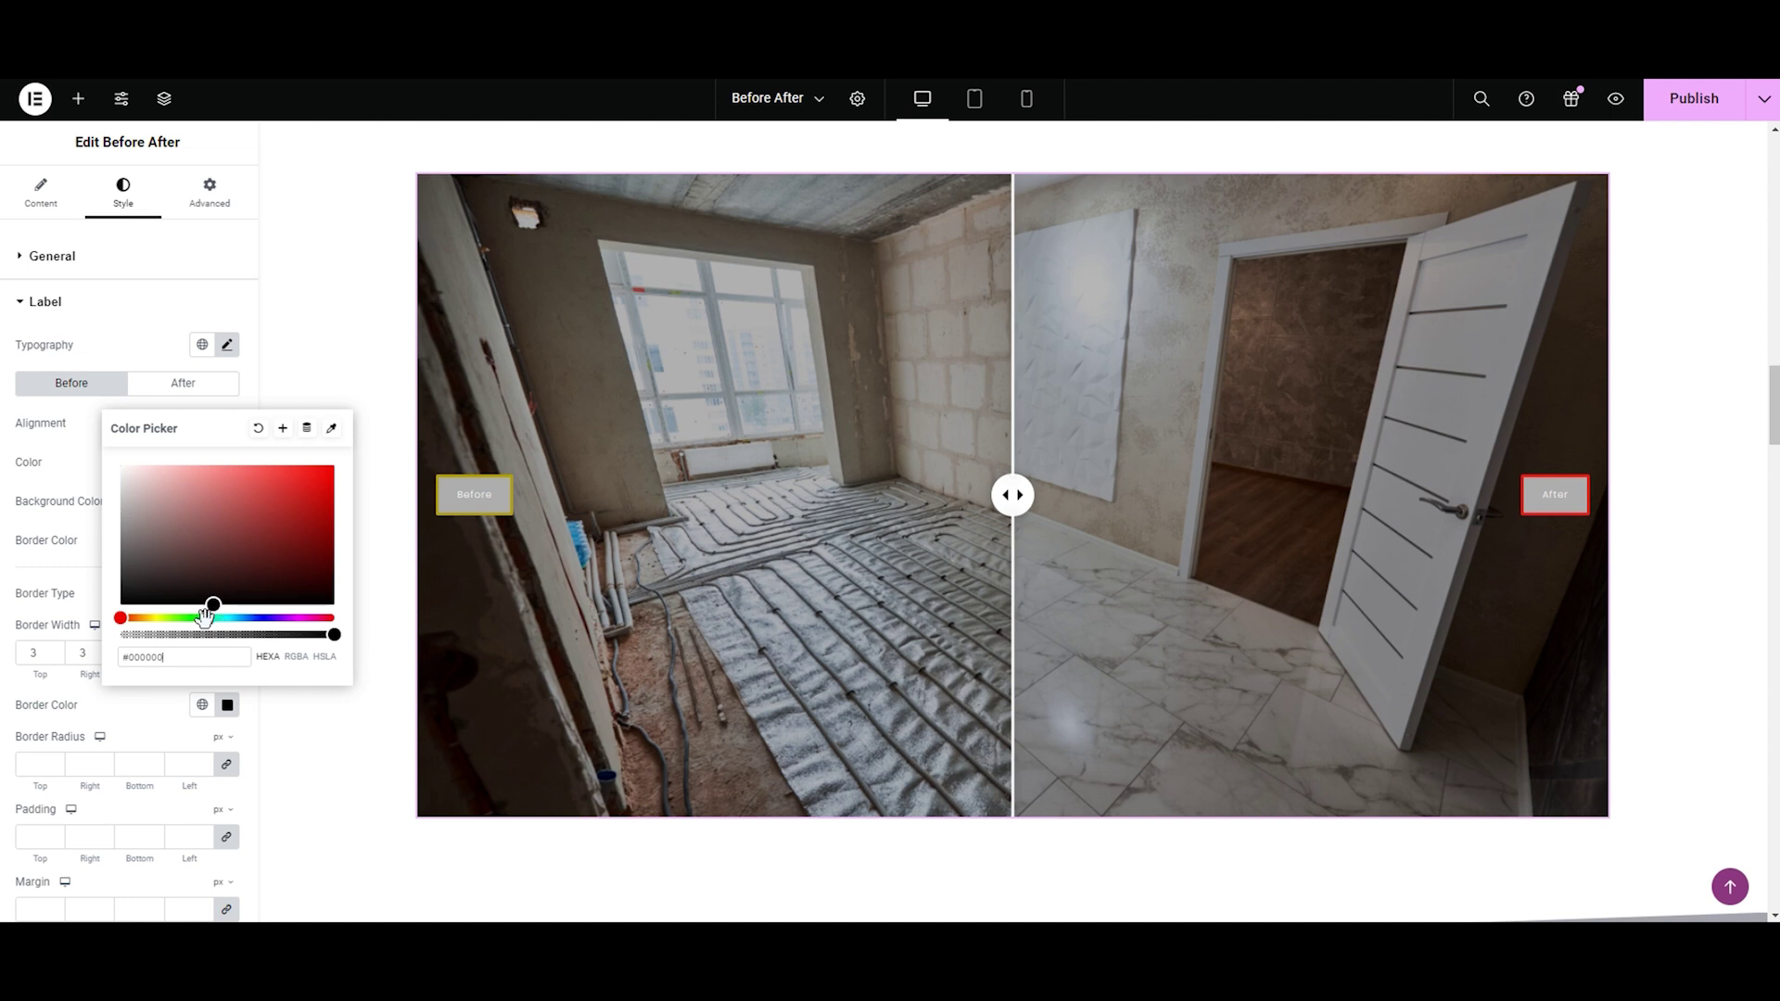
{"action": "left_click", "coordinate": [12, 572]}
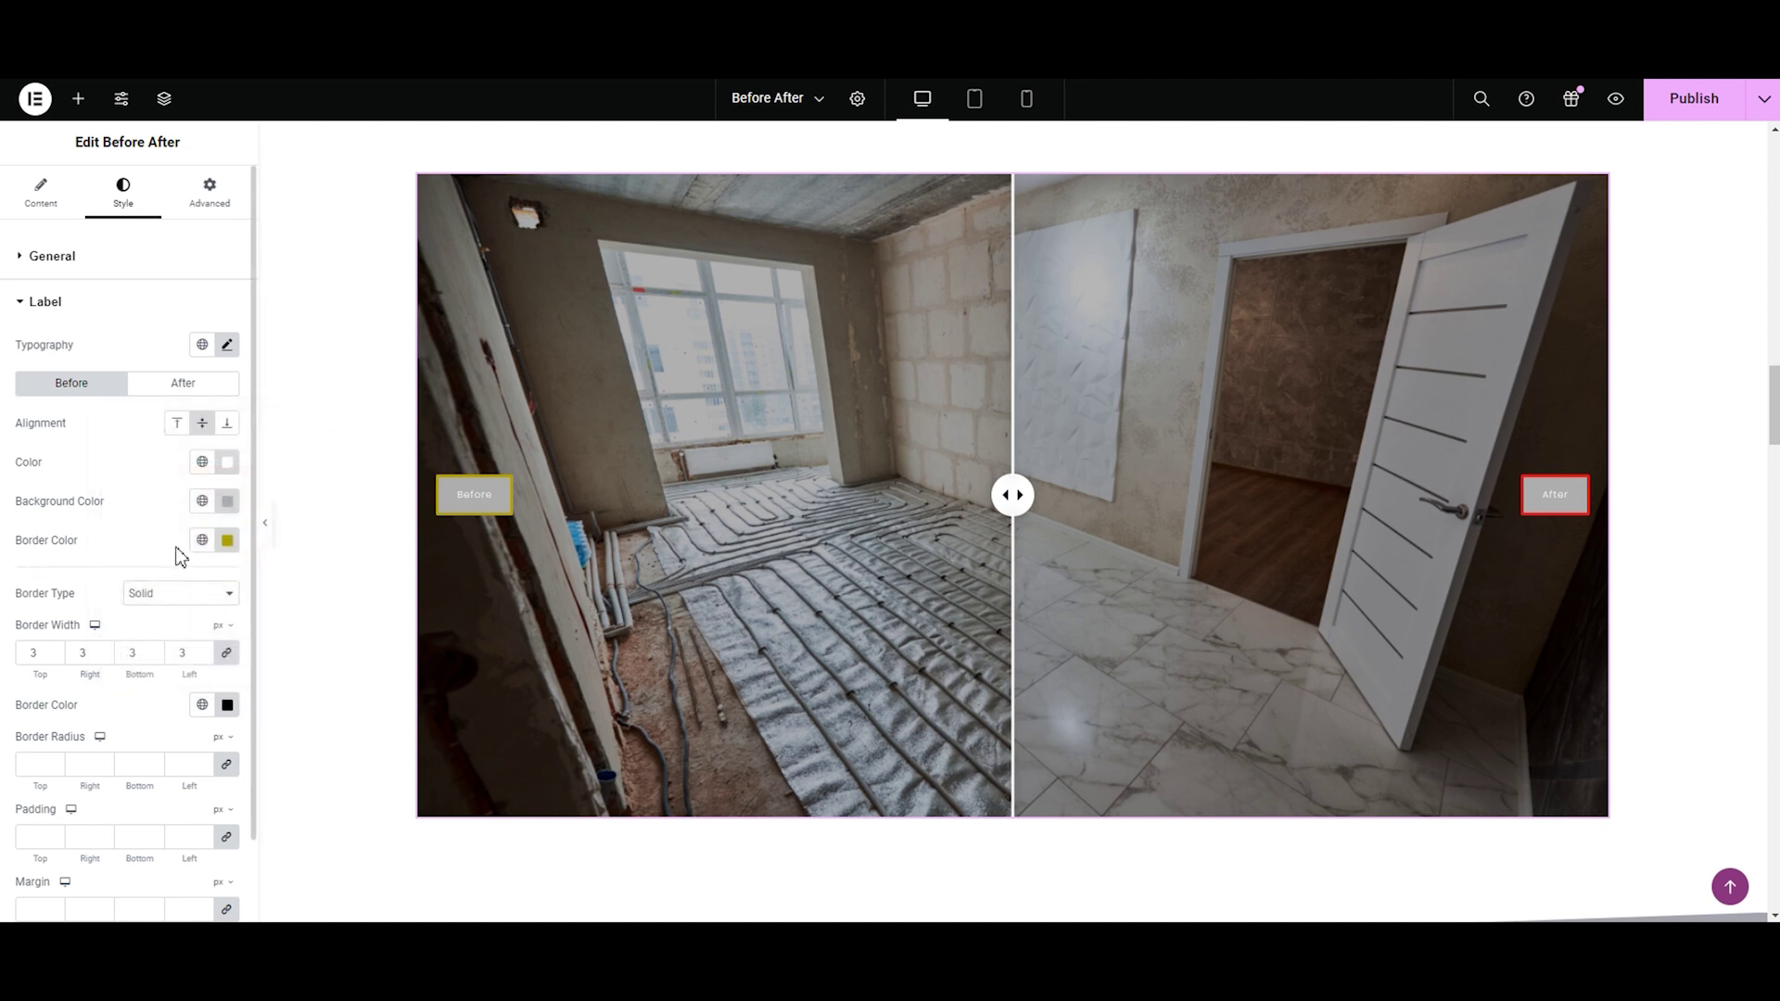
Step: Clear the Before label's yellow and the After label's red border colours
{"action": "left_click", "coordinate": [228, 540]}
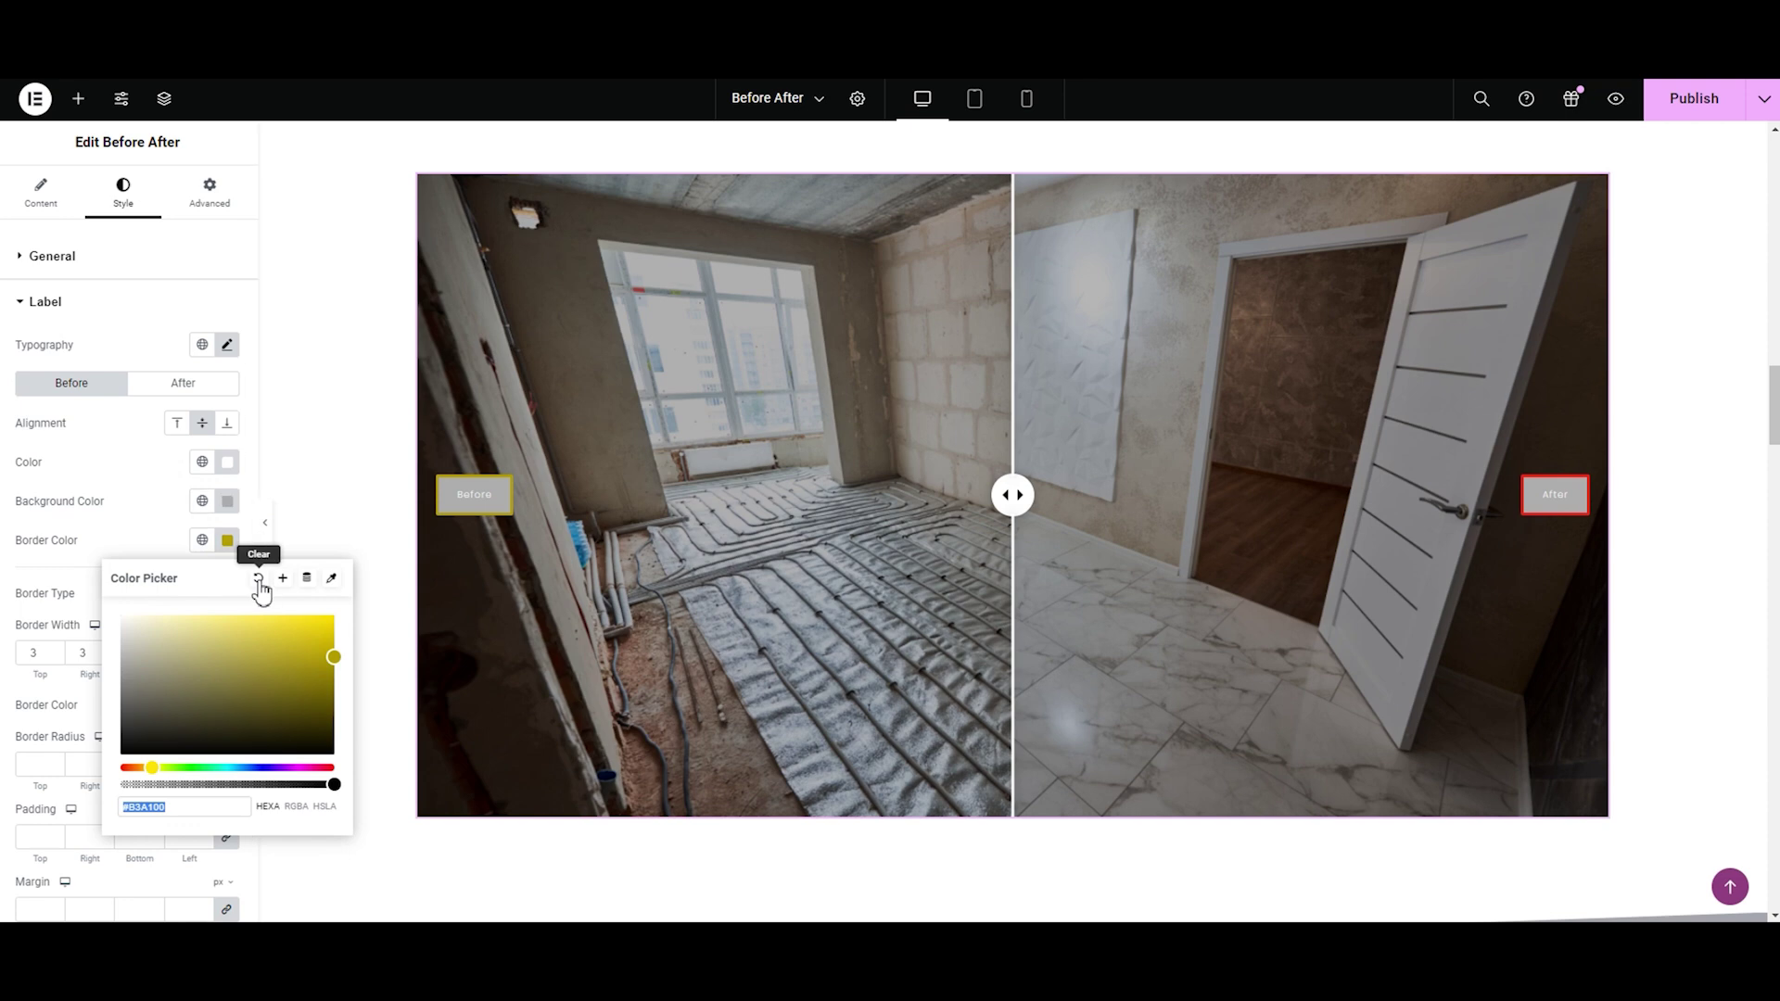
{"action": "left_click", "coordinate": [260, 583]}
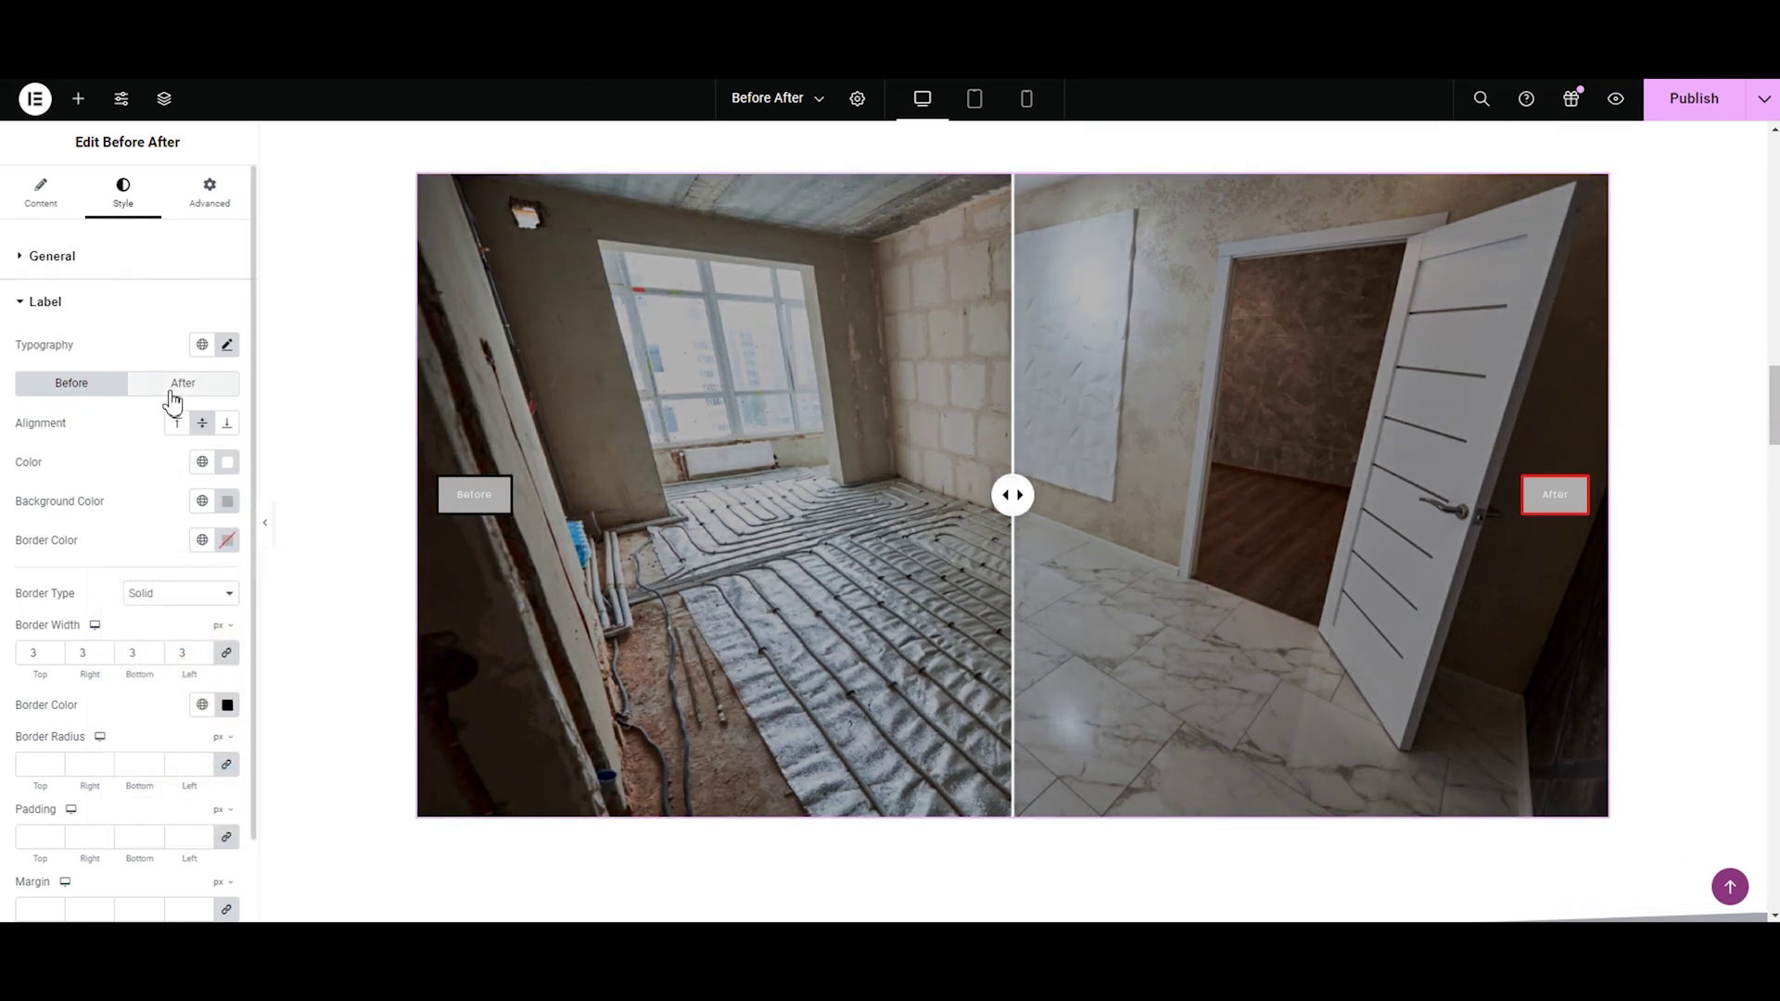
{"action": "left_click", "coordinate": [173, 387]}
{"action": "left_click", "coordinate": [227, 540]}
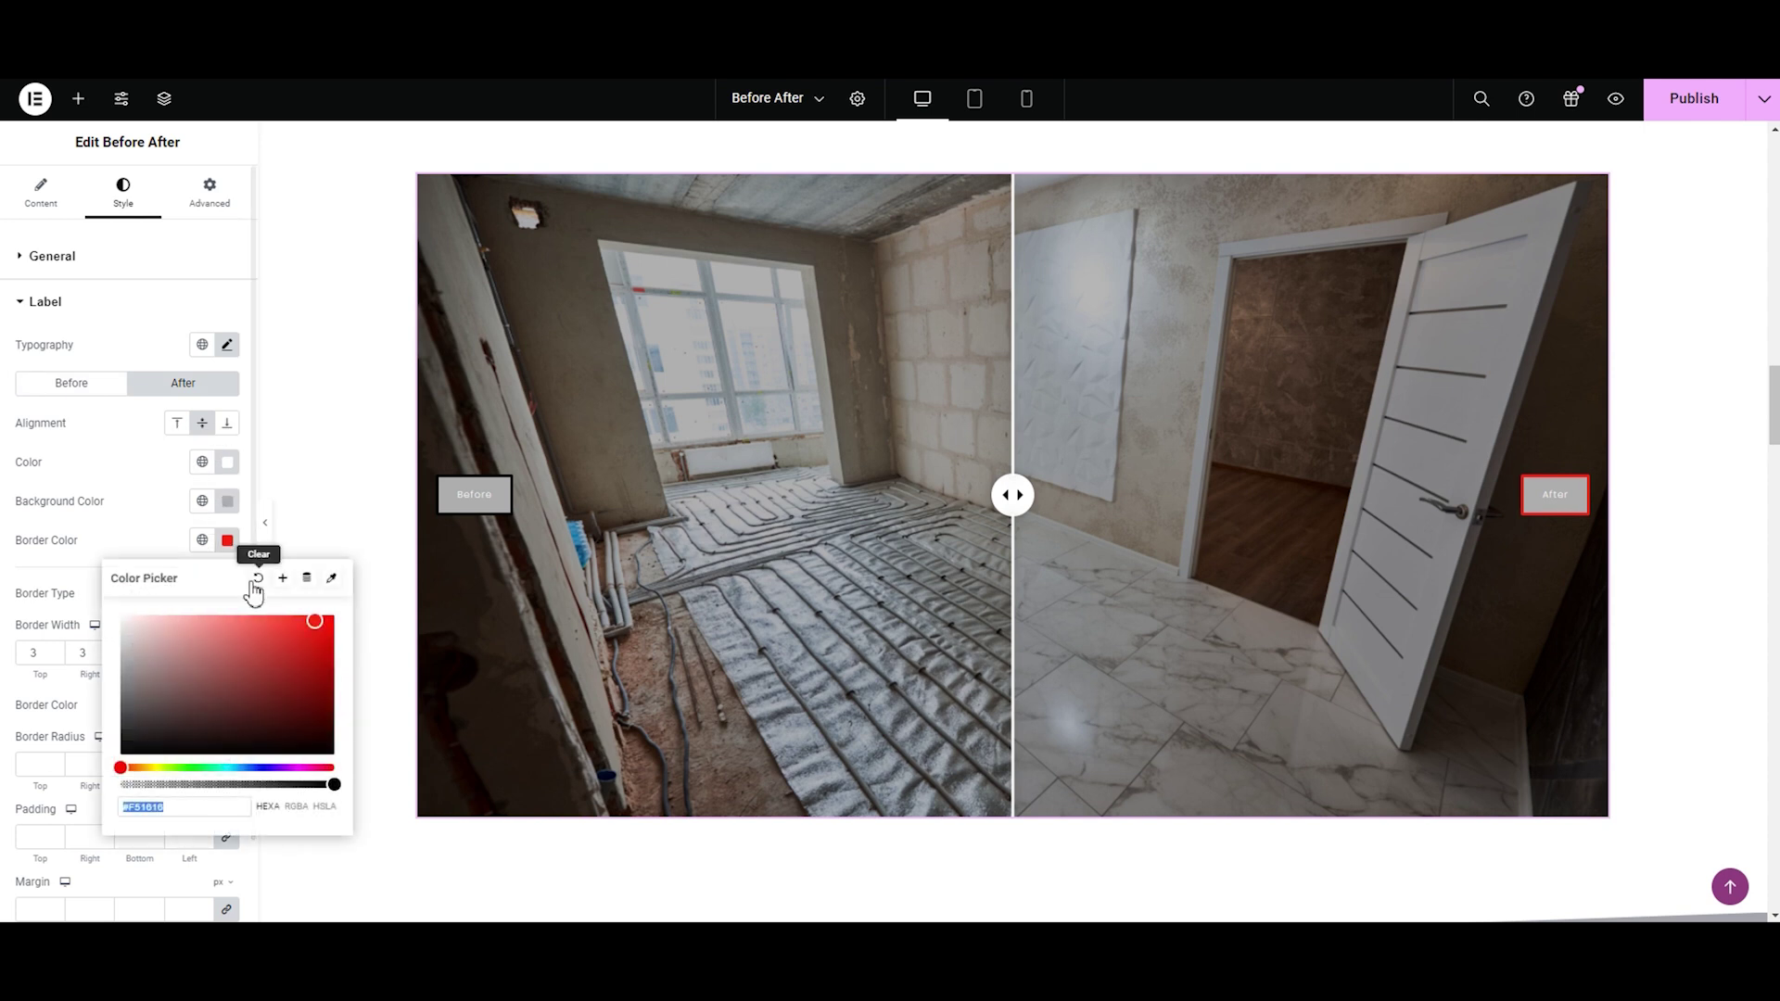
{"action": "left_click", "coordinate": [258, 580]}
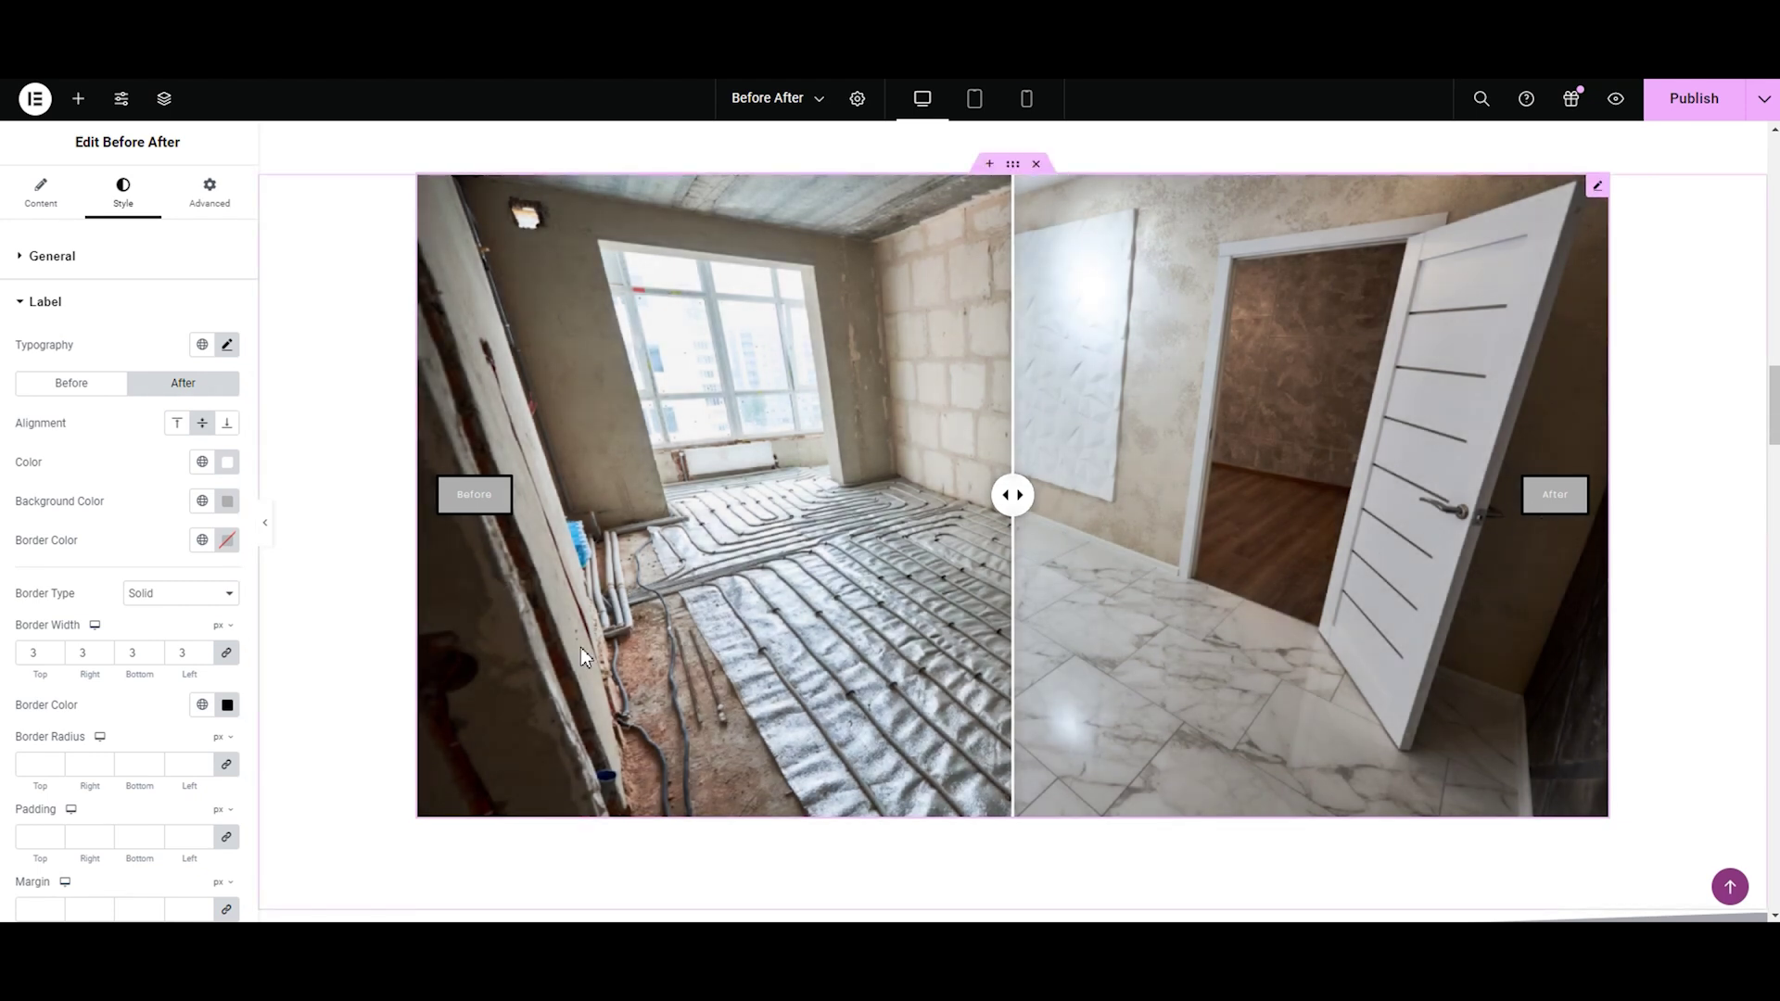
Step: Give the Before label a yellow border colour
{"action": "scroll", "coordinate": [195, 644], "scroll_direction": "up", "scroll_amount": 4}
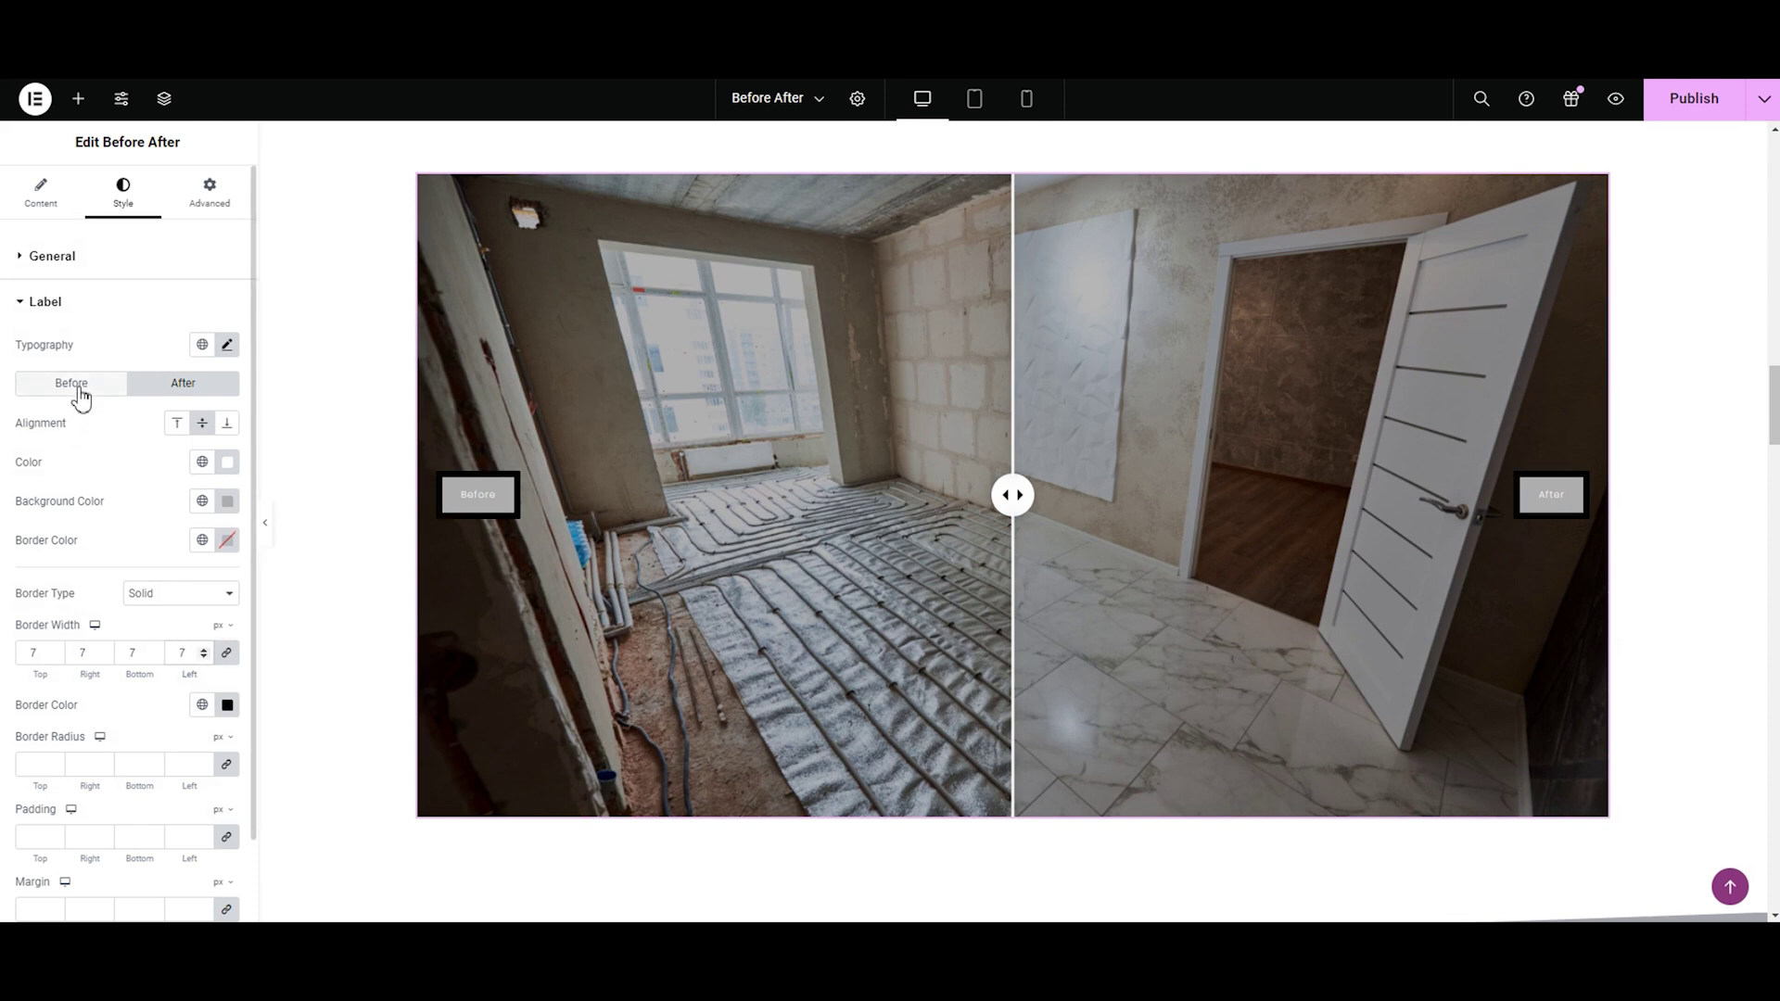
{"action": "left_click", "coordinate": [73, 386]}
{"action": "left_click", "coordinate": [229, 542]}
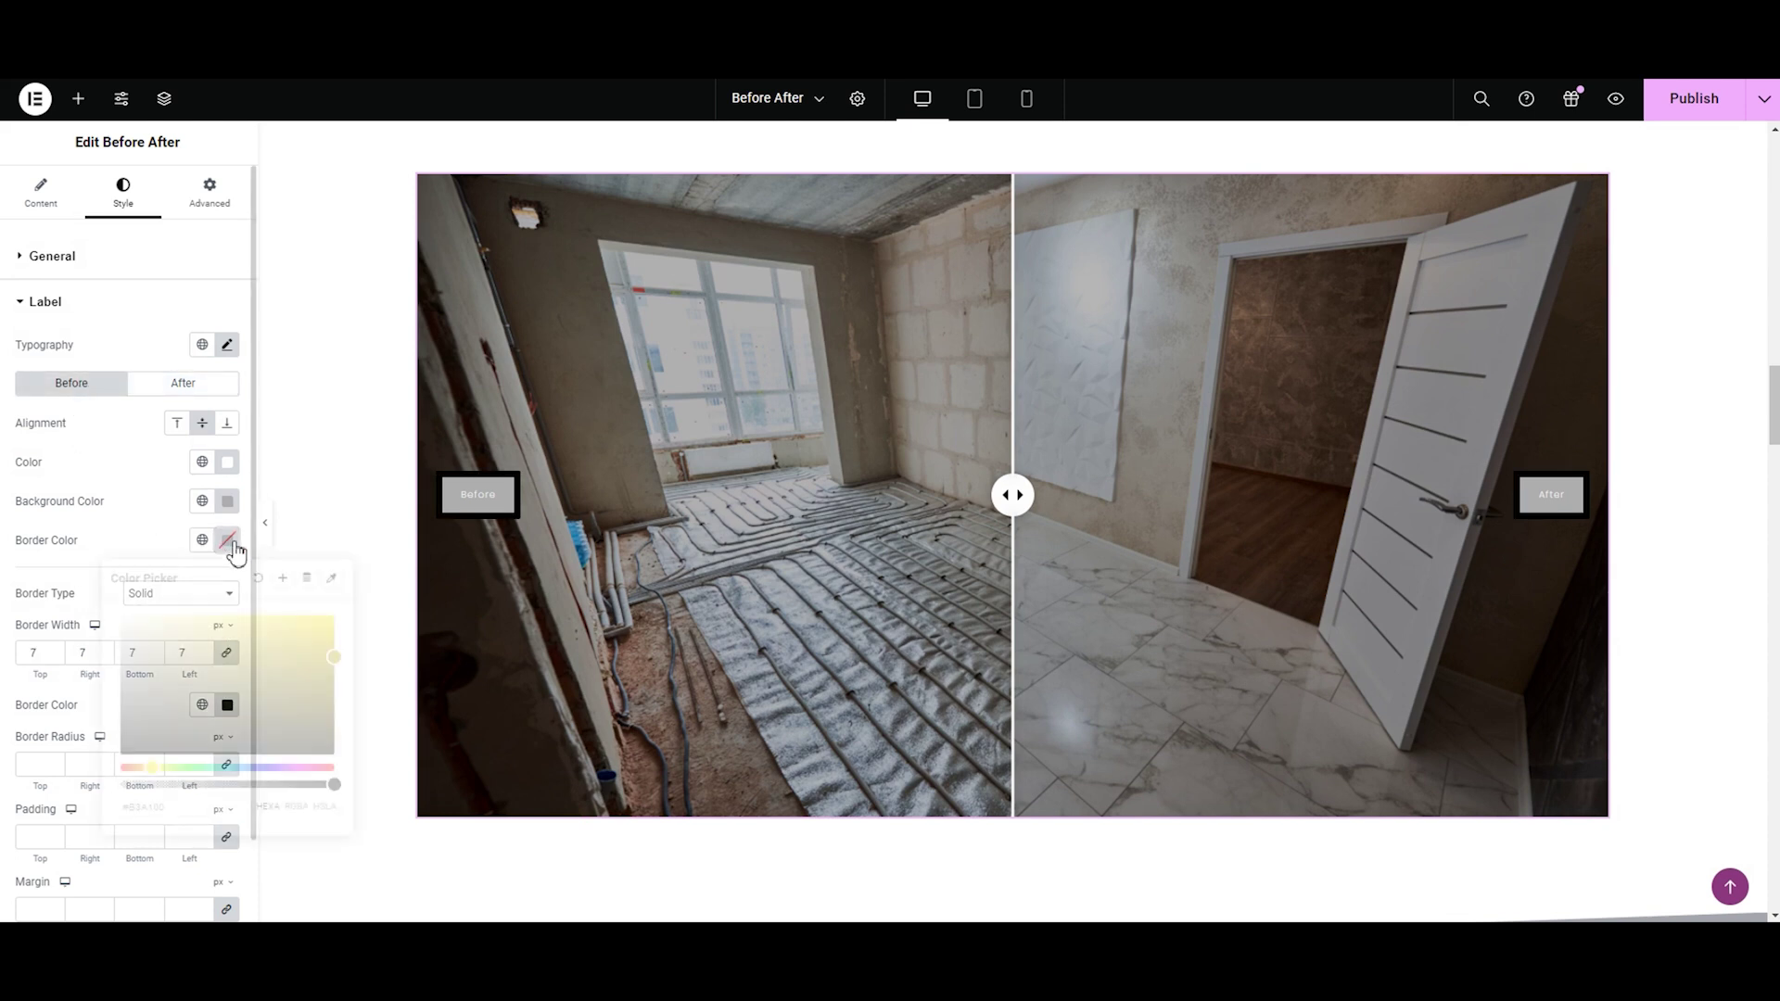
{"action": "left_click", "coordinate": [35, 561]}
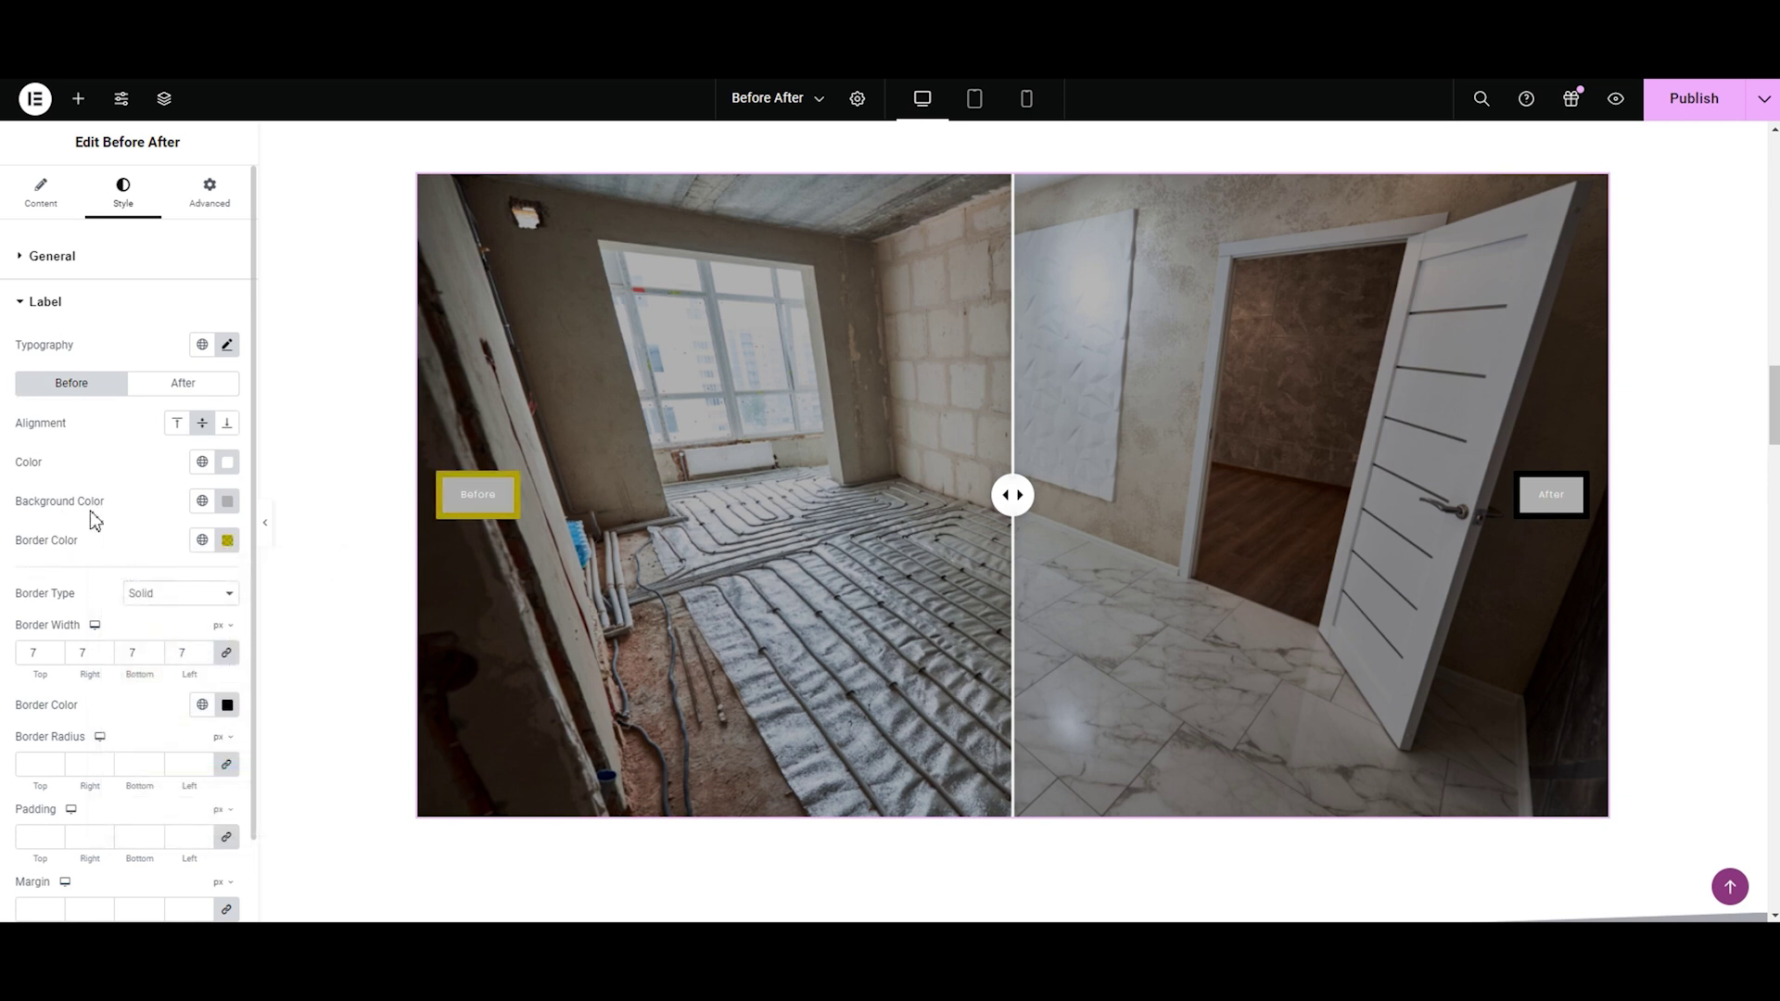
Step: Give the After label a red border, then reset the label Border Type to Default
{"action": "left_click", "coordinate": [193, 393]}
{"action": "left_click", "coordinate": [227, 540]}
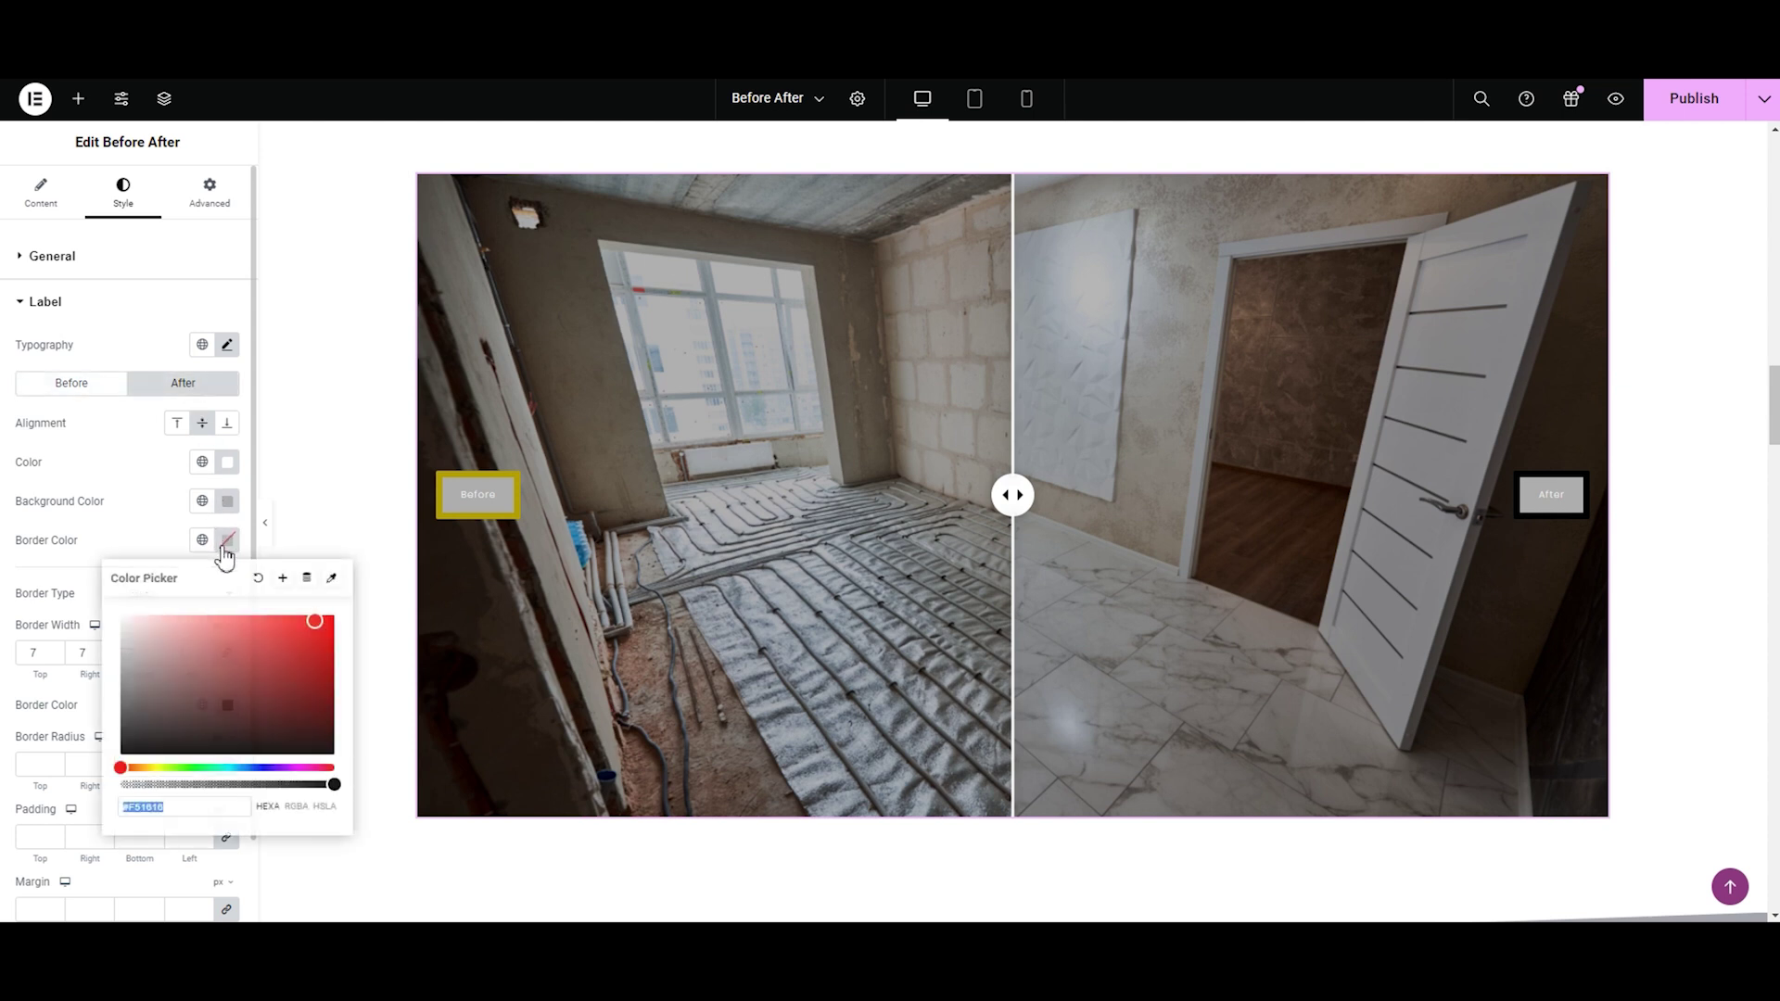
{"action": "left_click", "coordinate": [309, 637]}
{"action": "left_click", "coordinate": [130, 540]}
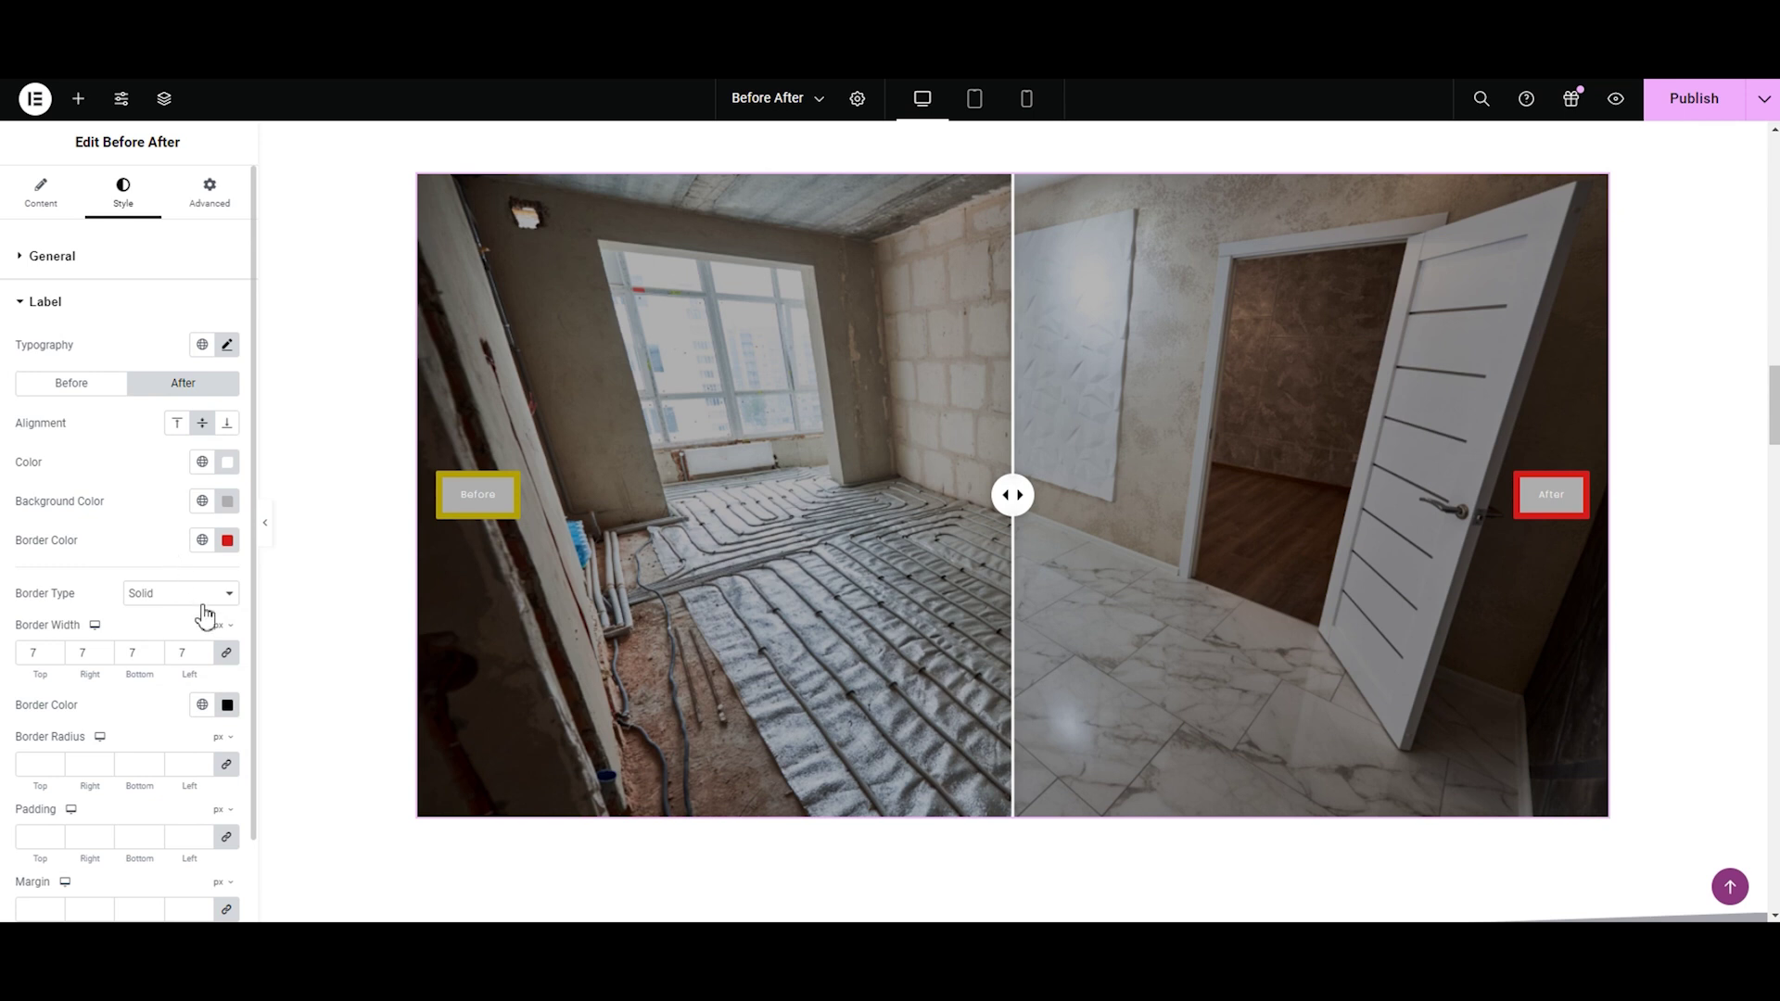
{"action": "left_click", "coordinate": [182, 598]}
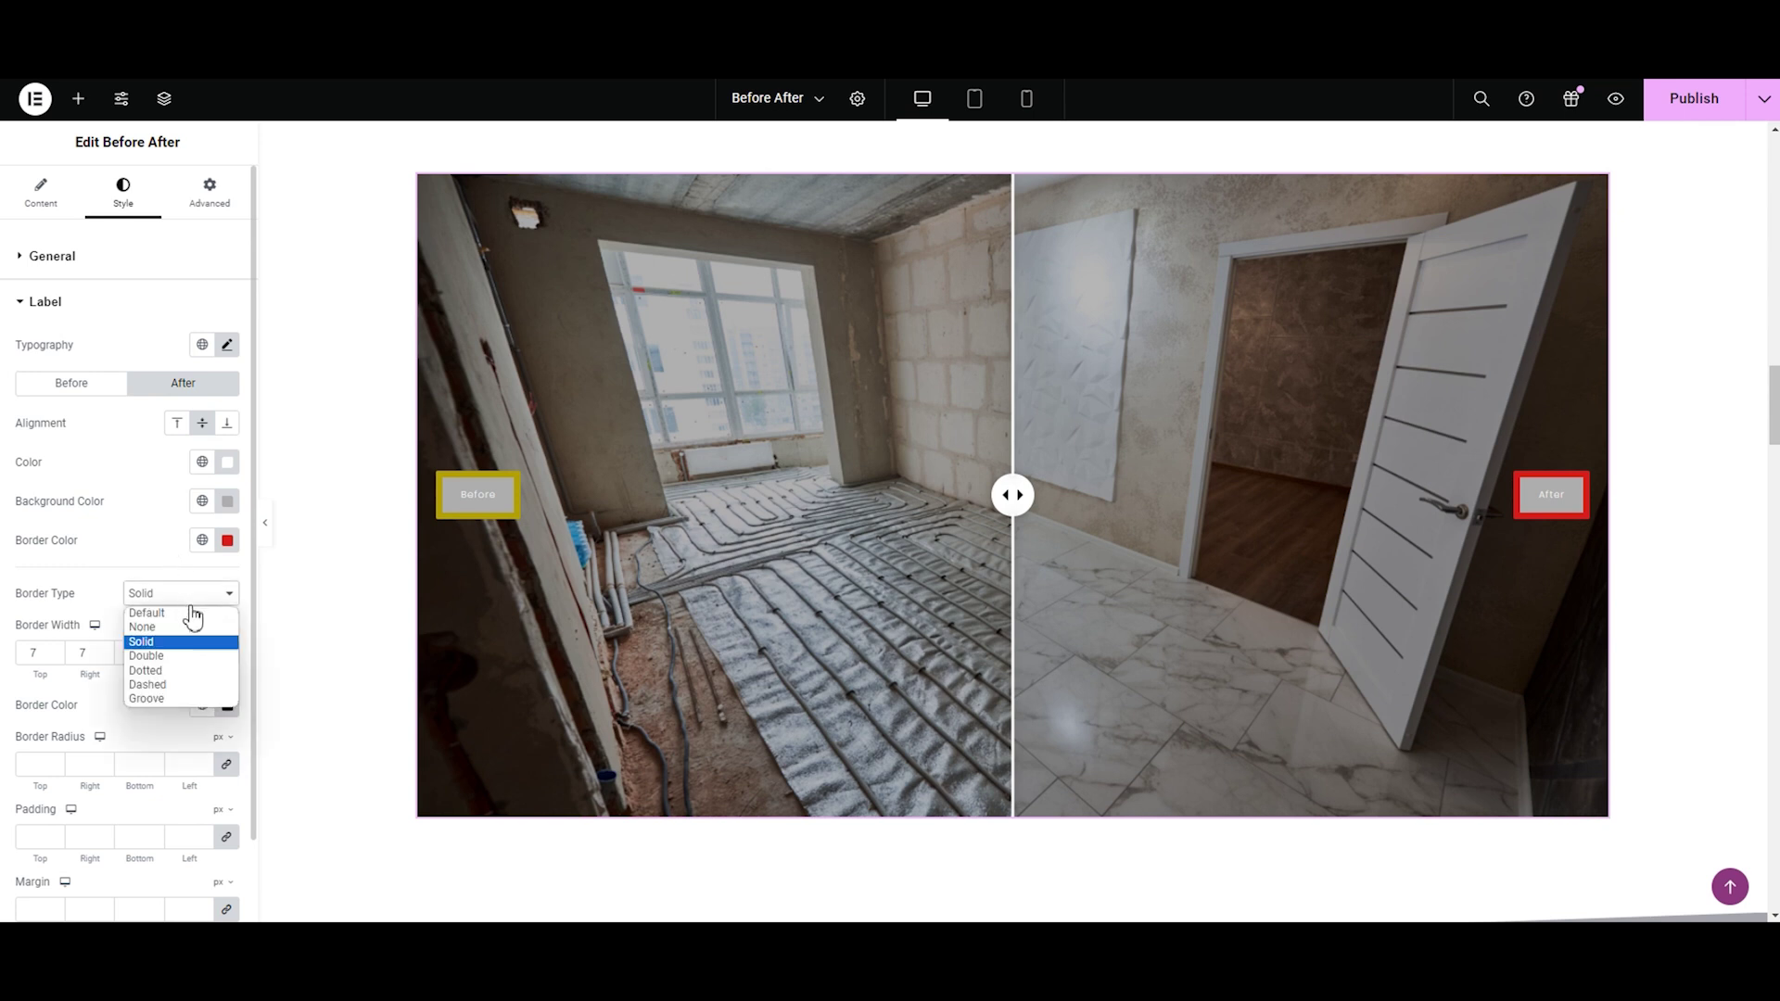
{"action": "left_click", "coordinate": [190, 613]}
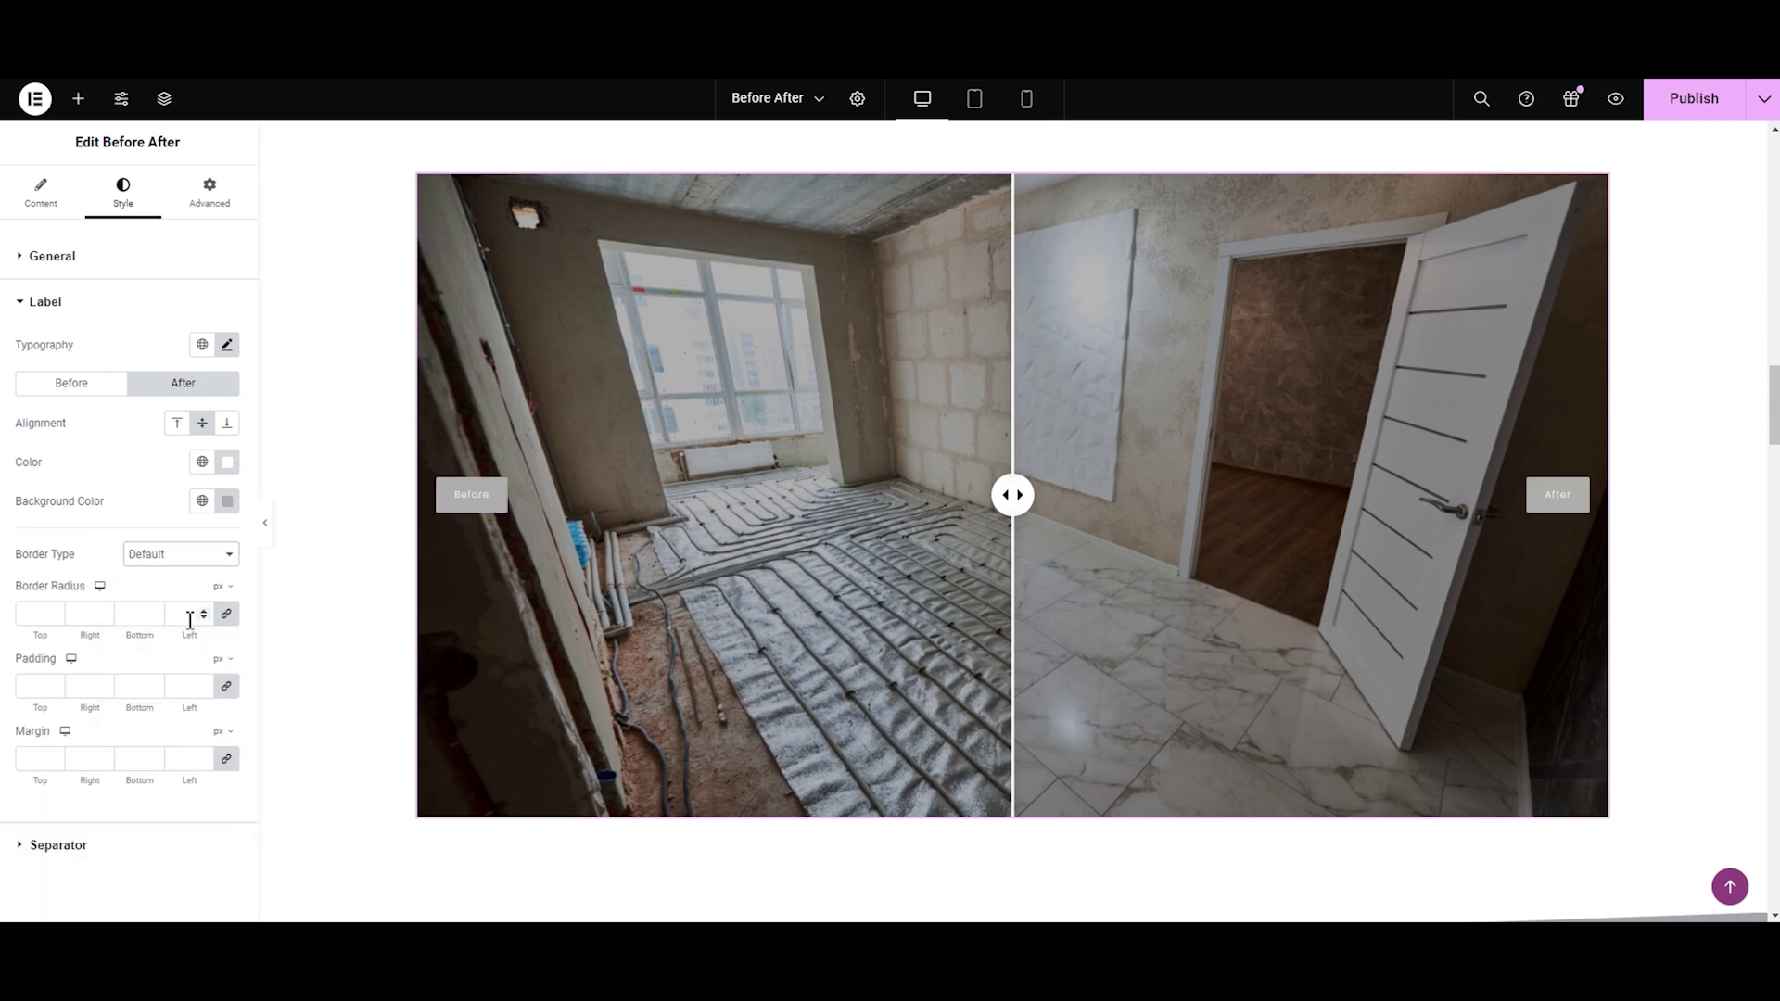
Step: Enter 20 in the linked label Border Radius so every corner is rounded
{"action": "left_click", "coordinate": [58, 624]}
{"action": "type", "text": "10"}
{"action": "key", "text": "BackSpace"}
{"action": "type", "text": "20"}
Step: Step the linked label padding up six times and back down six
{"action": "left_click", "coordinate": [55, 683]}
{"action": "left_click", "coordinate": [55, 683]}
{"action": "left_click", "coordinate": [55, 684]}
{"action": "left_click", "coordinate": [54, 683]}
{"action": "left_click", "coordinate": [55, 683]}
{"action": "left_click", "coordinate": [55, 684]}
{"action": "left_click", "coordinate": [55, 683]}
{"action": "left_click", "coordinate": [55, 684]}
{"action": "left_click", "coordinate": [55, 684]}
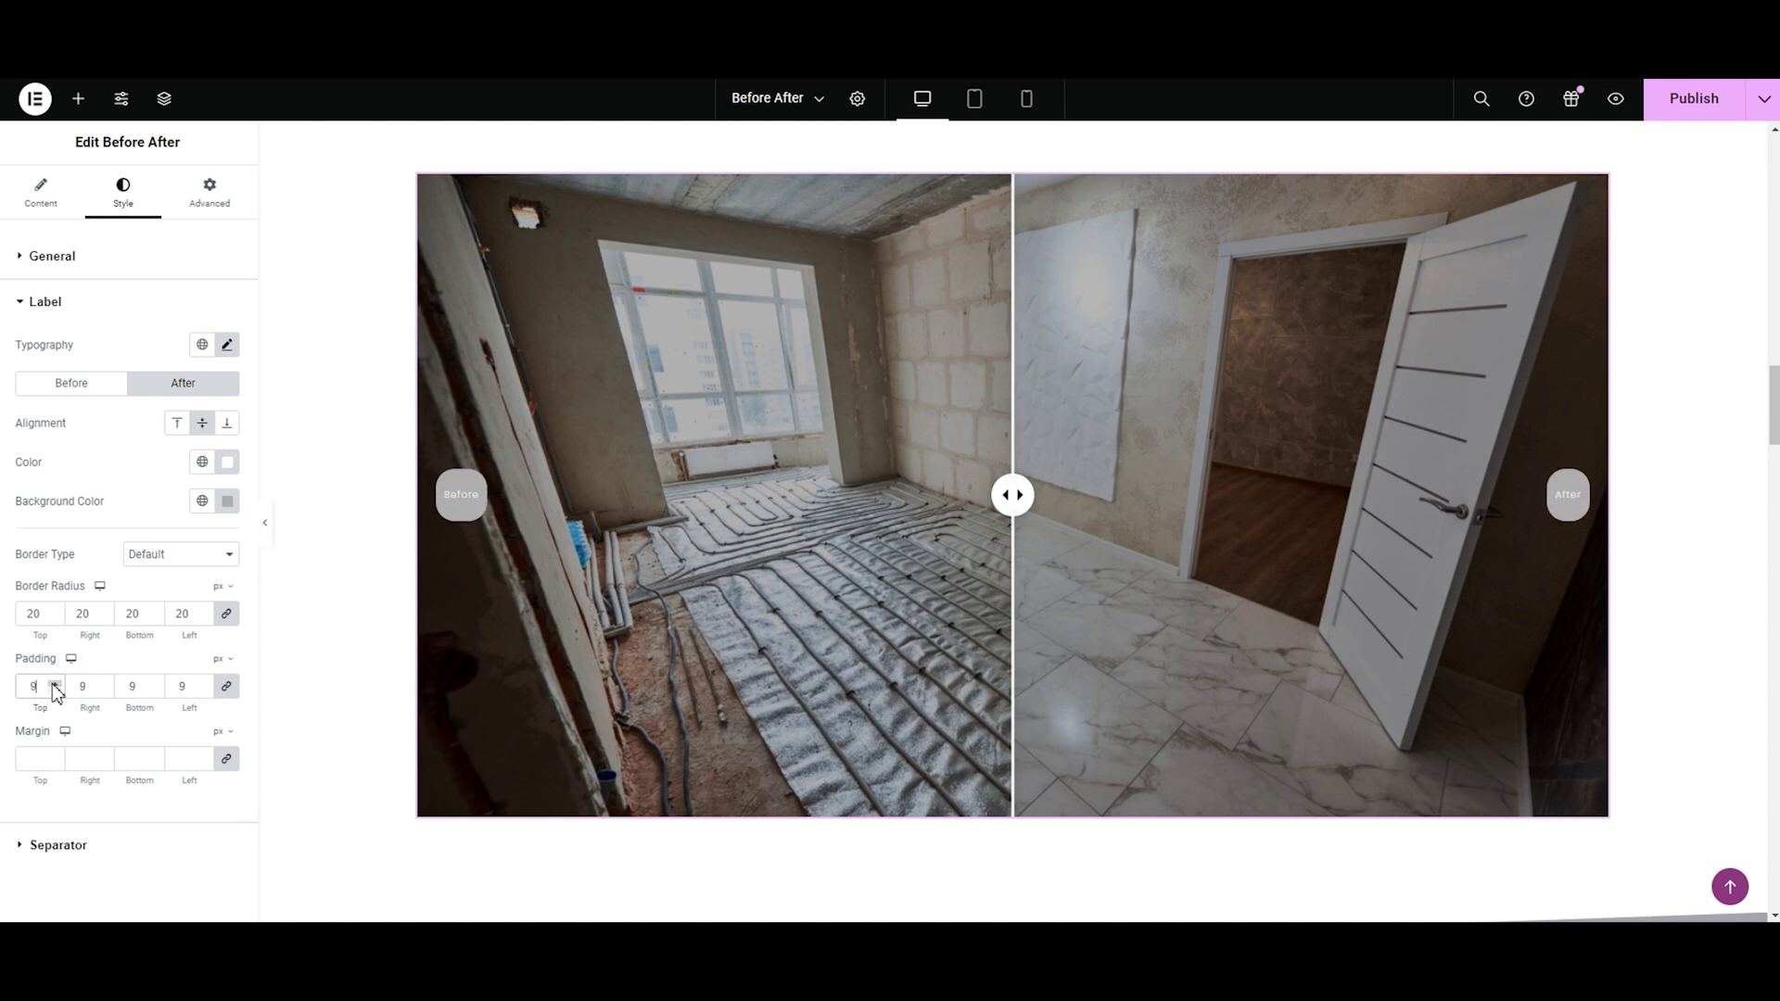
{"action": "left_click", "coordinate": [55, 690]}
{"action": "left_click", "coordinate": [55, 690]}
{"action": "left_click", "coordinate": [54, 690]}
{"action": "left_click", "coordinate": [55, 689]}
{"action": "left_click", "coordinate": [55, 690]}
{"action": "left_click", "coordinate": [54, 690]}
{"action": "left_click", "coordinate": [55, 690]}
{"action": "left_click", "coordinate": [54, 690]}
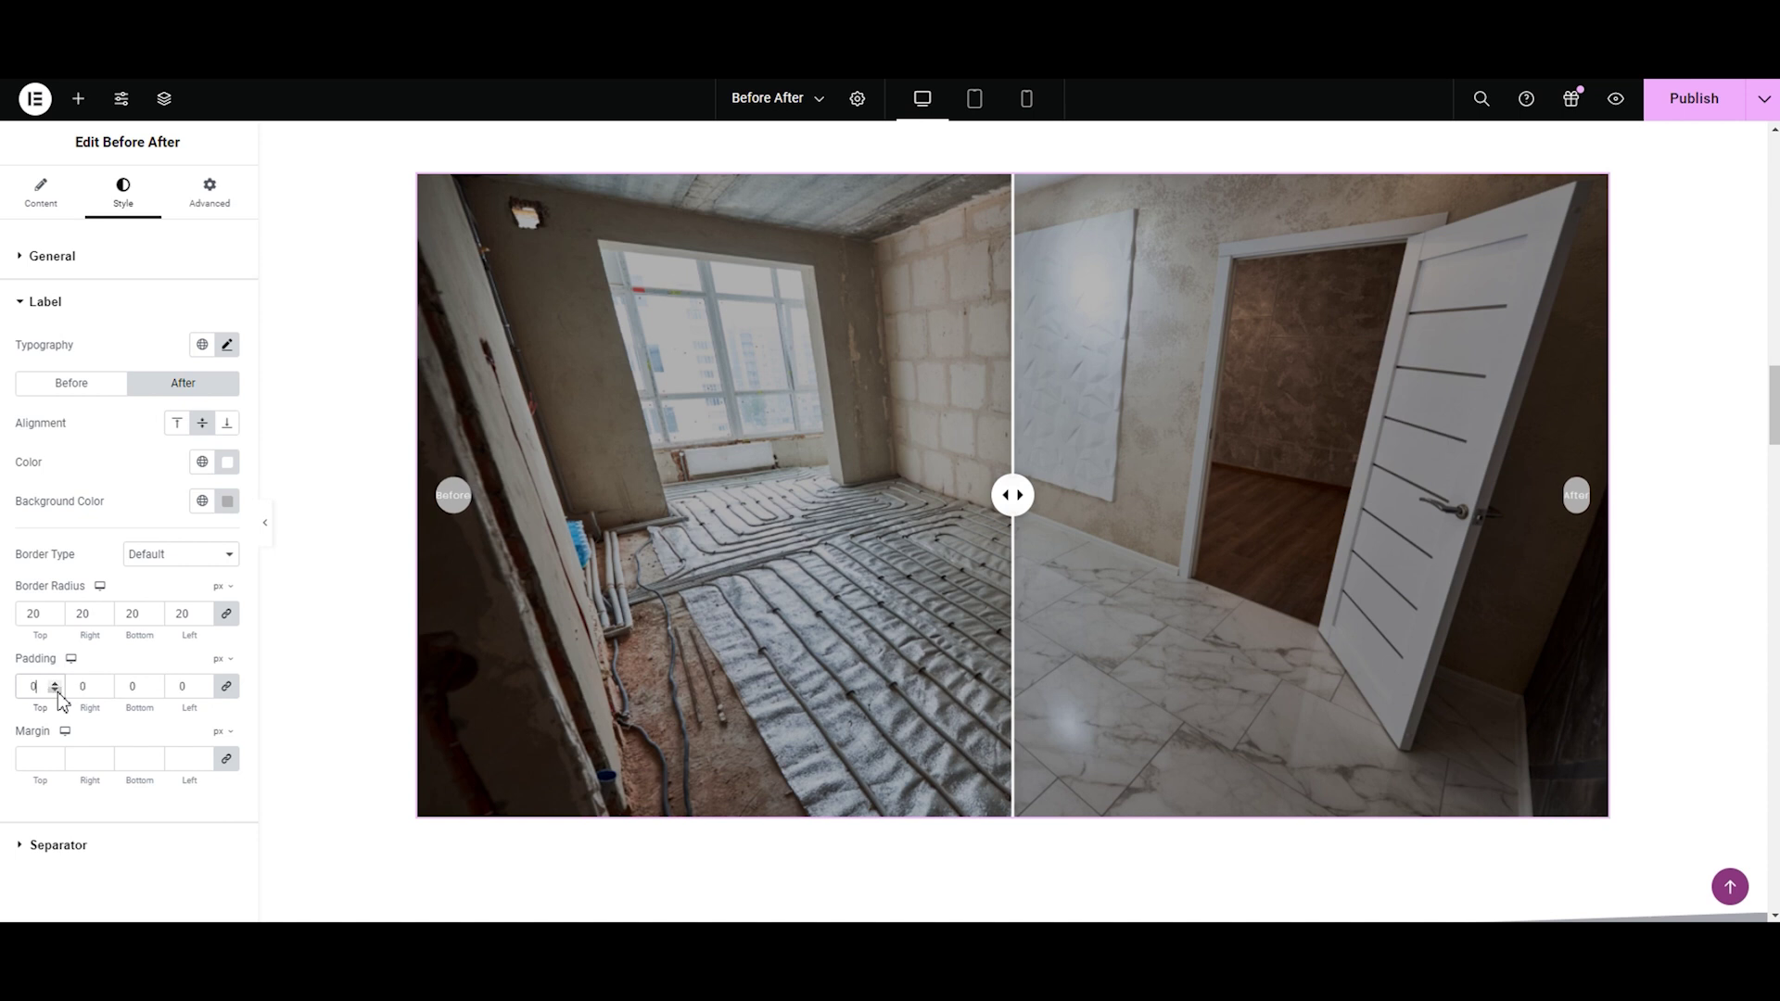
{"action": "left_click", "coordinate": [55, 690]}
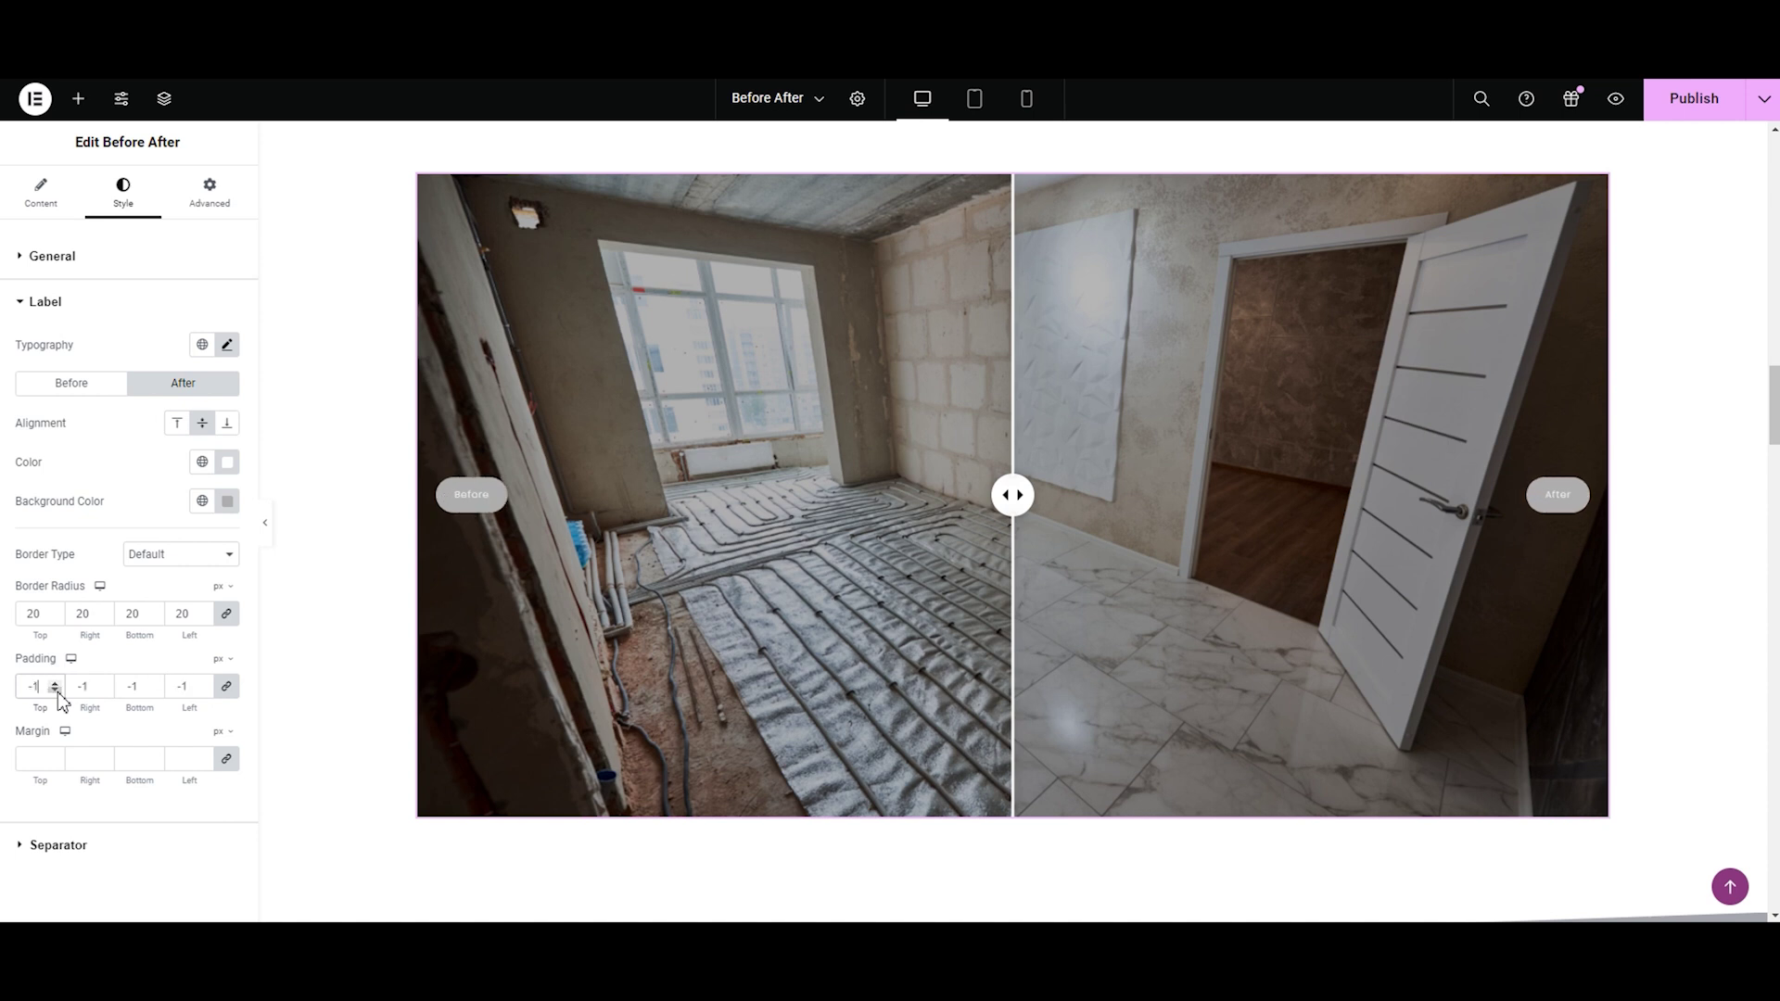
Step: Try label margins of 1 and 2, ending back at 0
{"action": "left_click", "coordinate": [54, 757]}
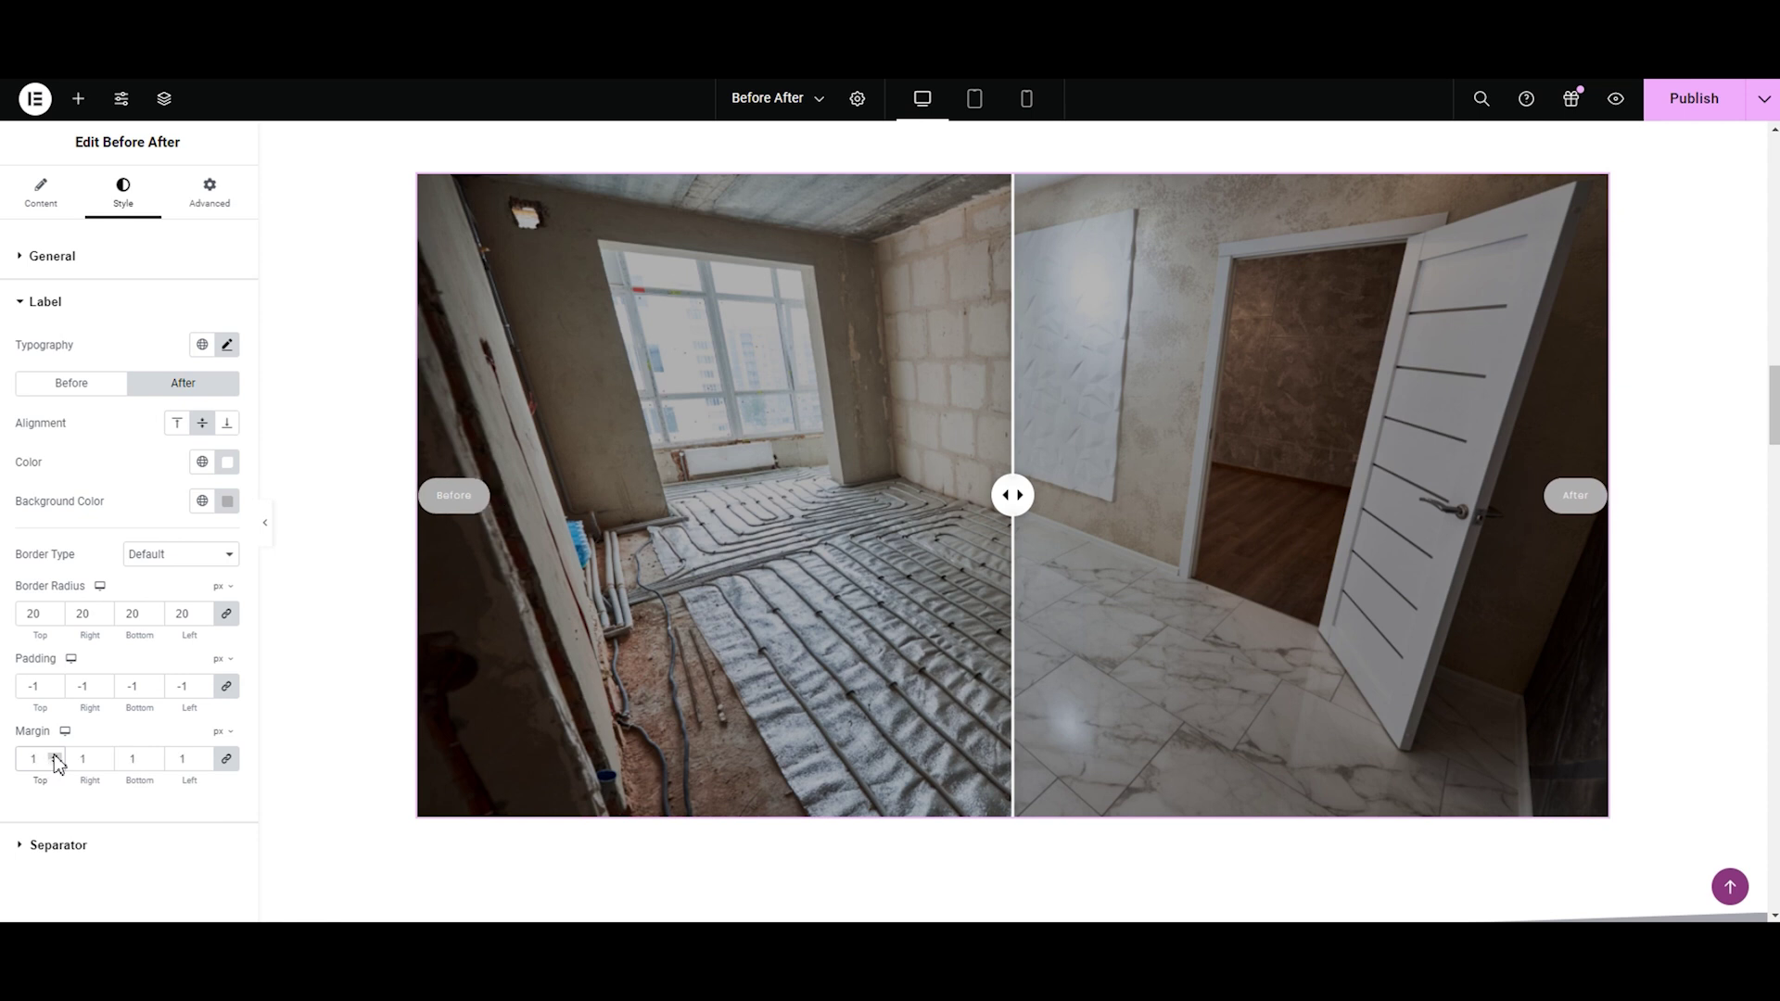
{"action": "left_click", "coordinate": [55, 755]}
{"action": "left_click", "coordinate": [56, 763]}
{"action": "left_click", "coordinate": [55, 755]}
{"action": "left_click", "coordinate": [56, 762]}
Step: Unlink the corner radii, set the left one to 0, then relink so all read 20
{"action": "left_click", "coordinate": [227, 616]}
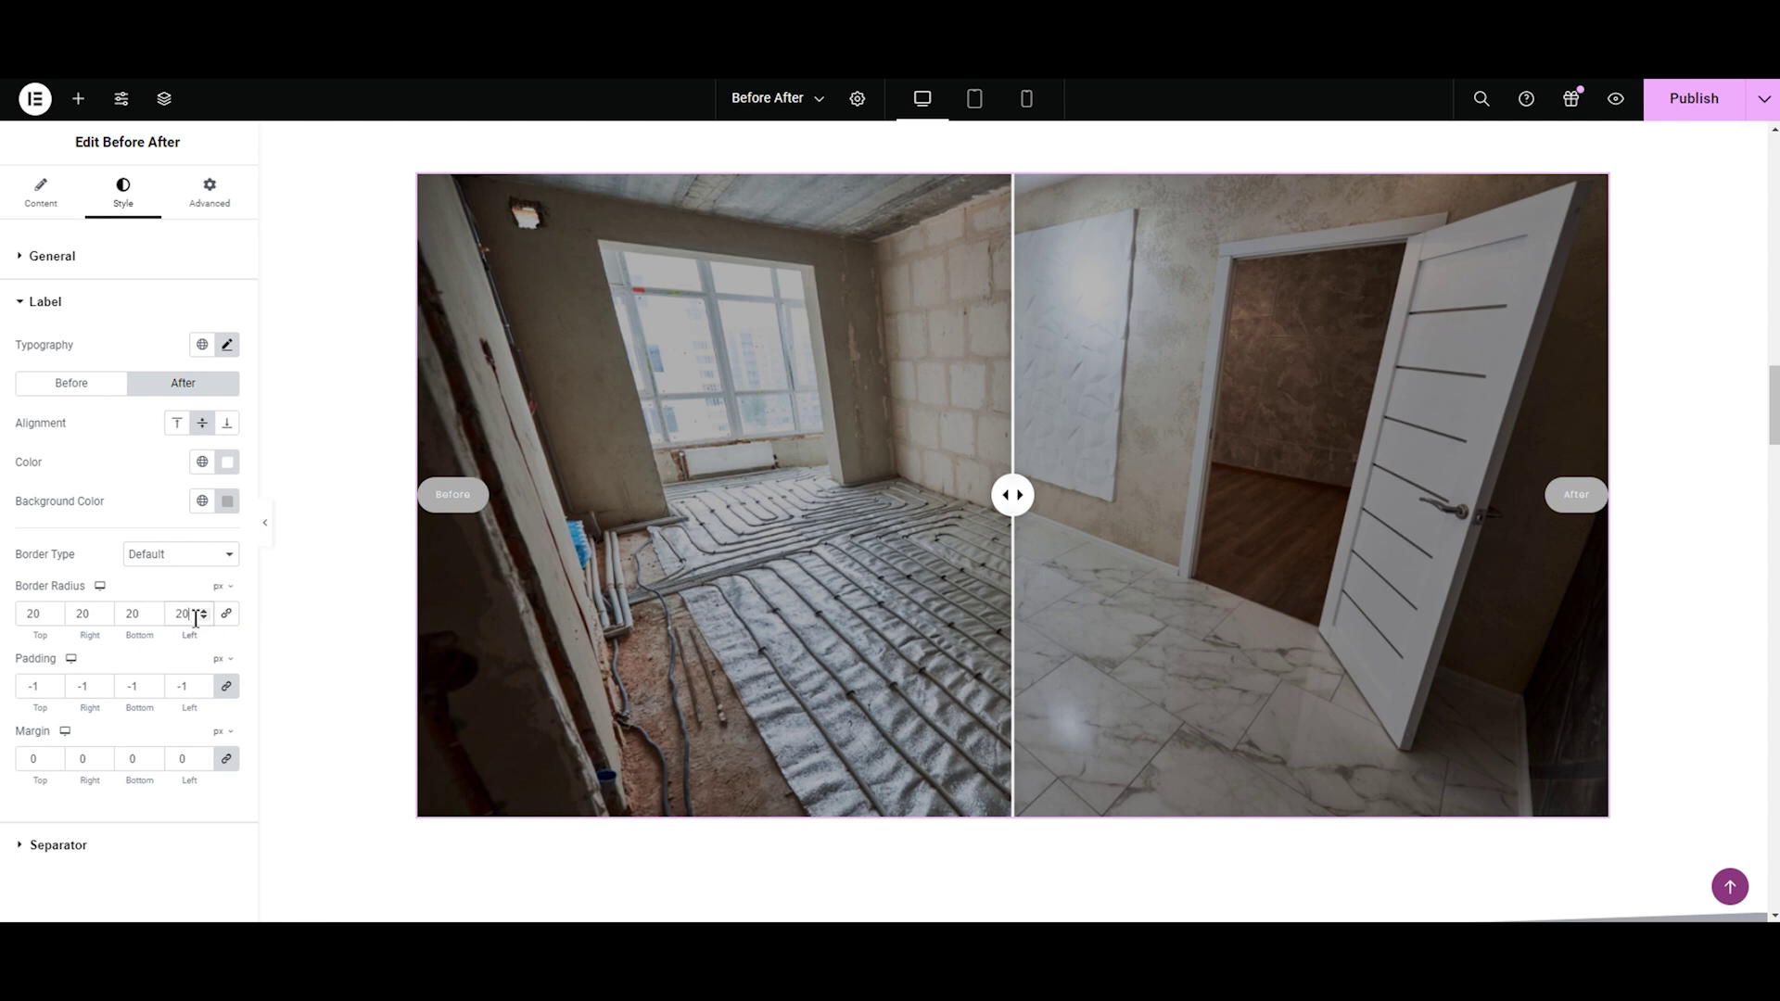
{"action": "left_click_drag", "start_coordinate": [215, 639], "coordinate": [197, 639]}
{"action": "left_click", "coordinate": [226, 614]}
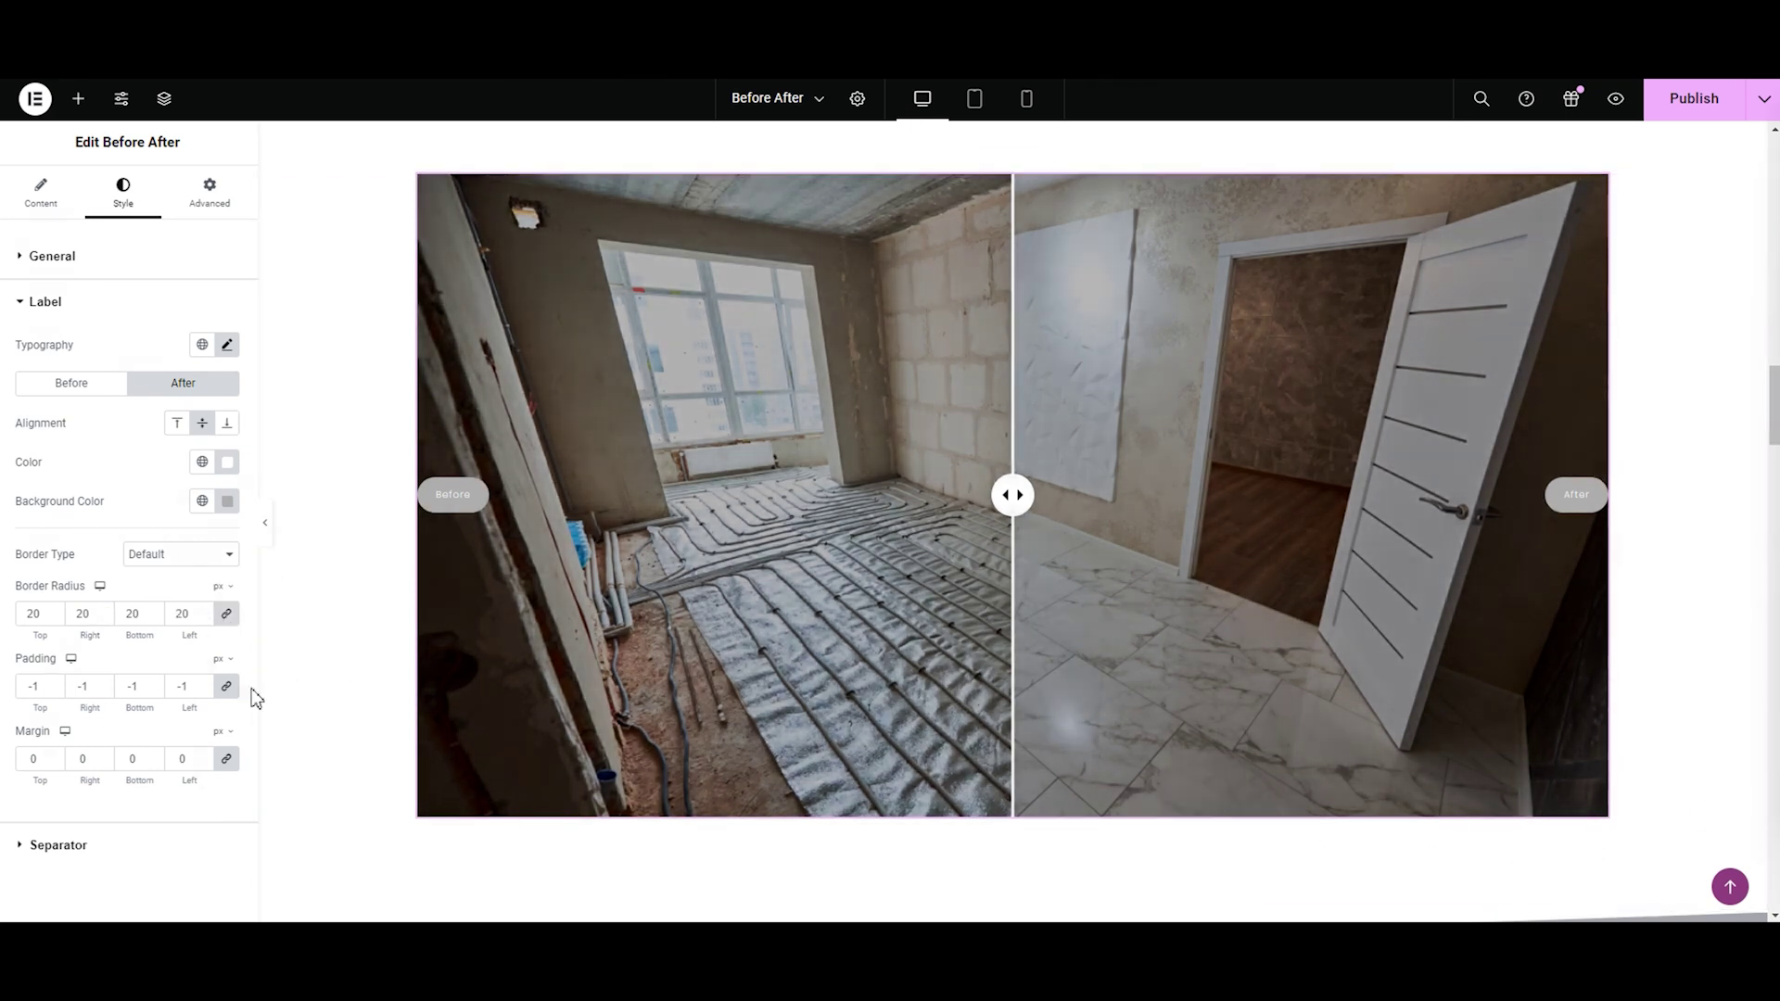
Step: Adjust individual sides: padding left -2, right -3, bottom 2; margin left 3, top 2
{"action": "left_click", "coordinate": [204, 691]}
{"action": "left_click", "coordinate": [104, 691]}
{"action": "left_click", "coordinate": [104, 691]}
{"action": "left_click", "coordinate": [153, 682]}
{"action": "left_click", "coordinate": [153, 683]}
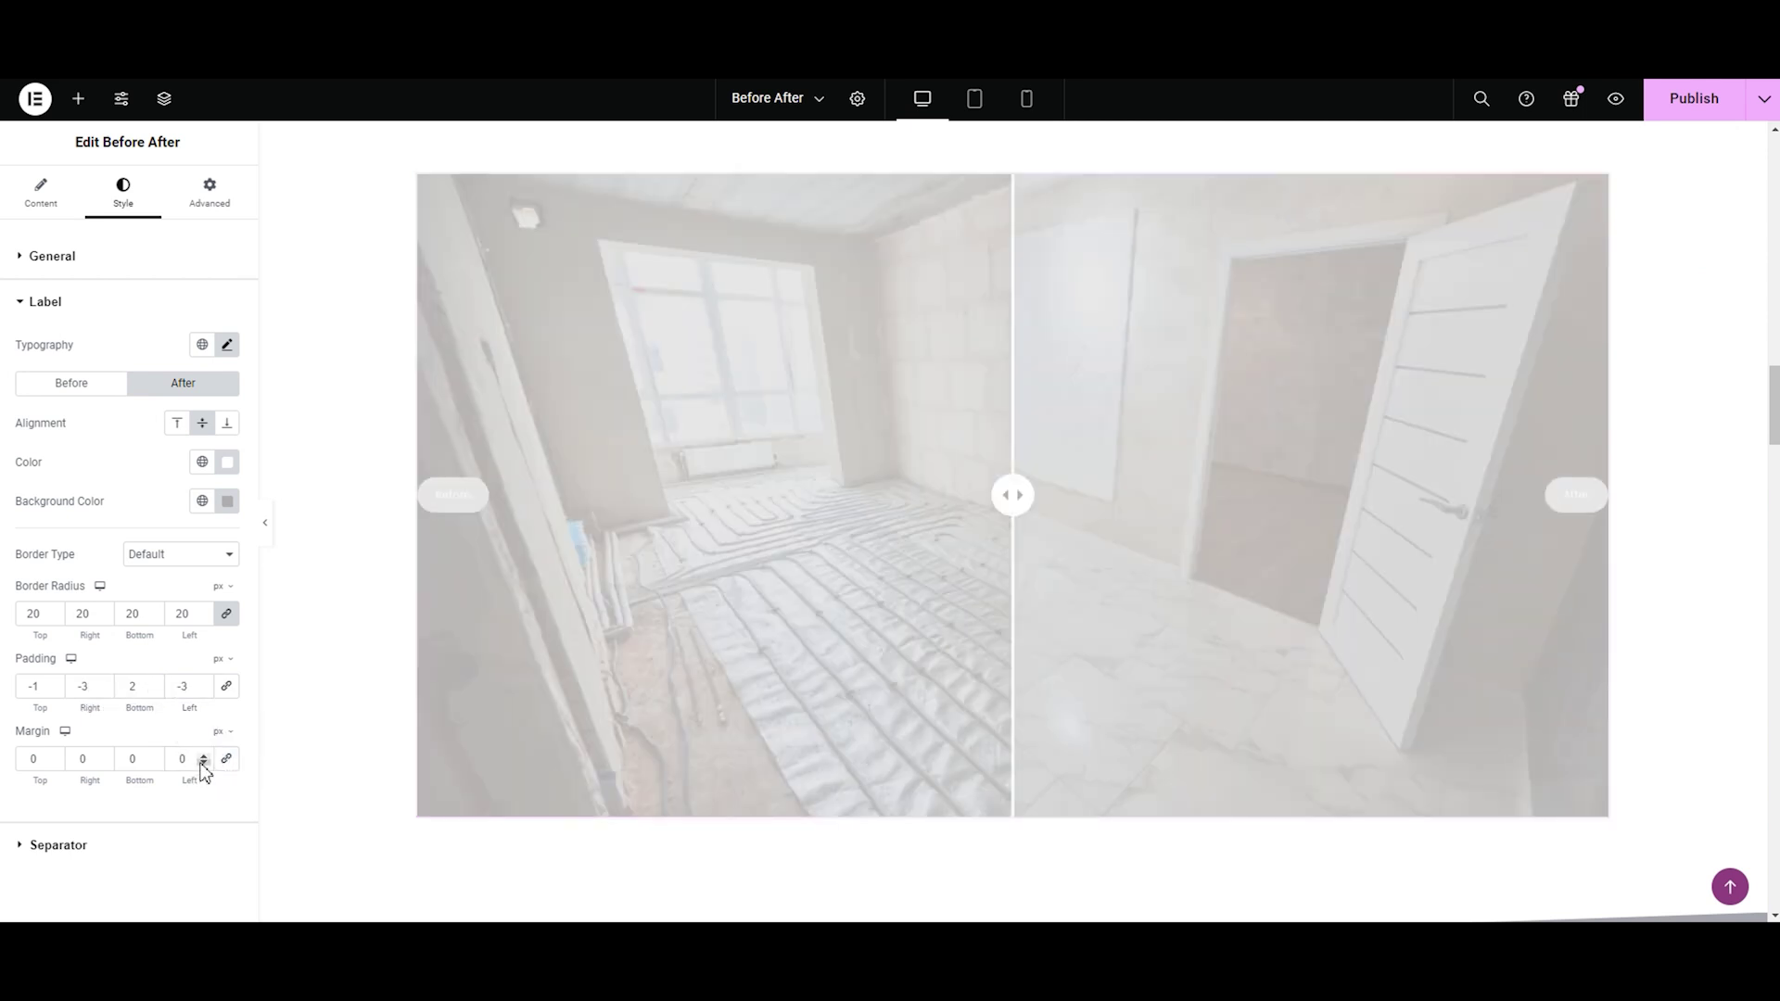
{"action": "left_click", "coordinate": [202, 756]}
{"action": "left_click", "coordinate": [202, 756]}
{"action": "left_click", "coordinate": [202, 757]}
{"action": "left_click", "coordinate": [105, 755]}
{"action": "left_click", "coordinate": [105, 755]}
{"action": "left_click", "coordinate": [105, 756]}
{"action": "left_click", "coordinate": [105, 756]}
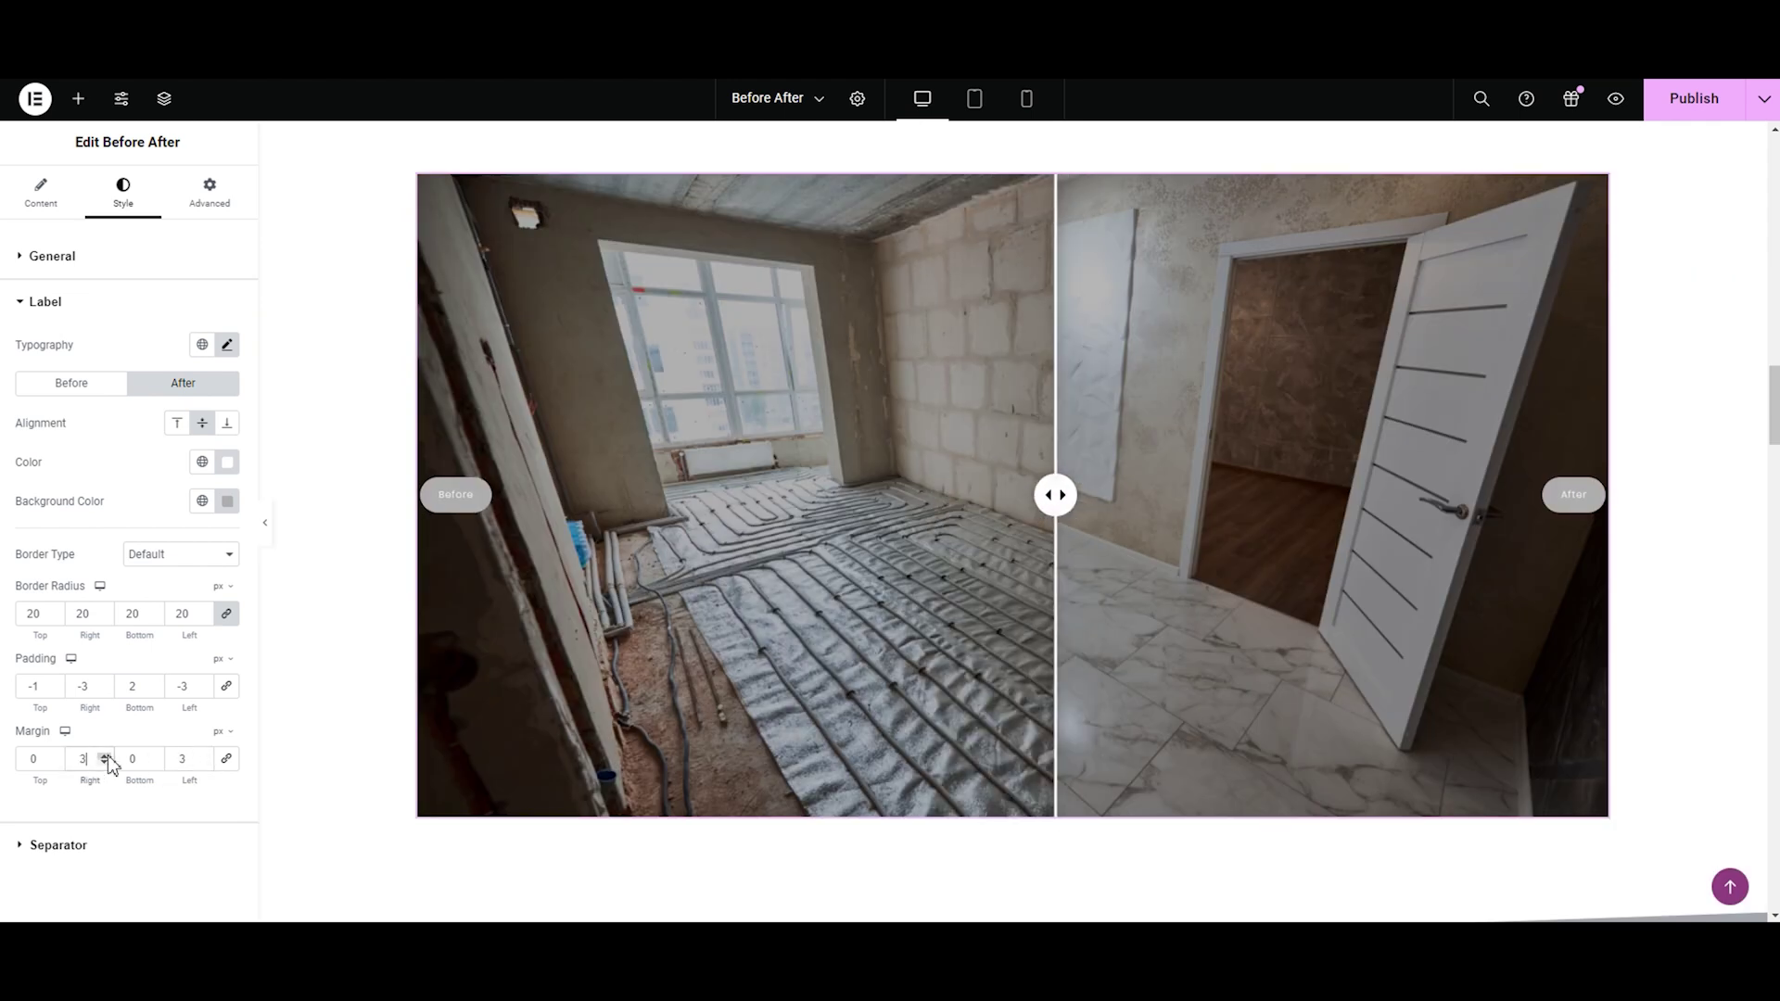
{"action": "left_click", "coordinate": [55, 756]}
{"action": "left_click", "coordinate": [55, 756]}
Step: Link the margins at 1 and paddings at -1, then collapse the Label section
{"action": "left_click", "coordinate": [226, 759]}
{"action": "key", "text": "BackSpace"}
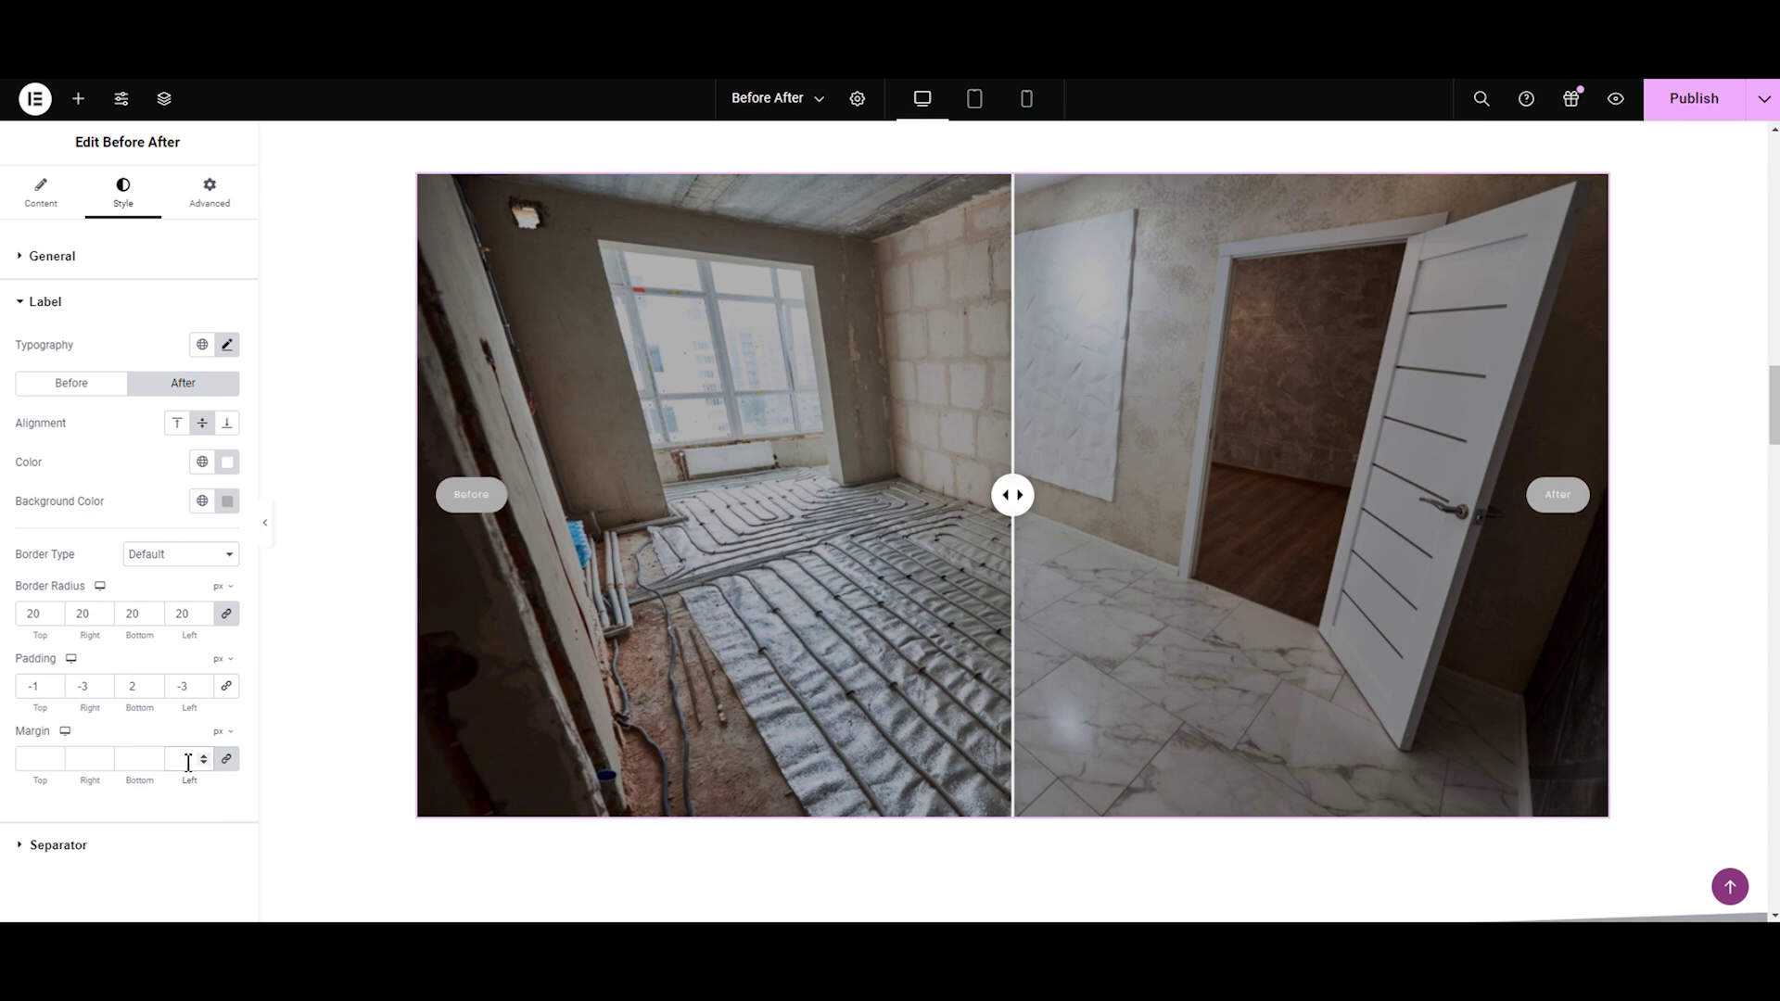
{"action": "type", "text": "1"}
{"action": "left_click", "coordinate": [227, 686]}
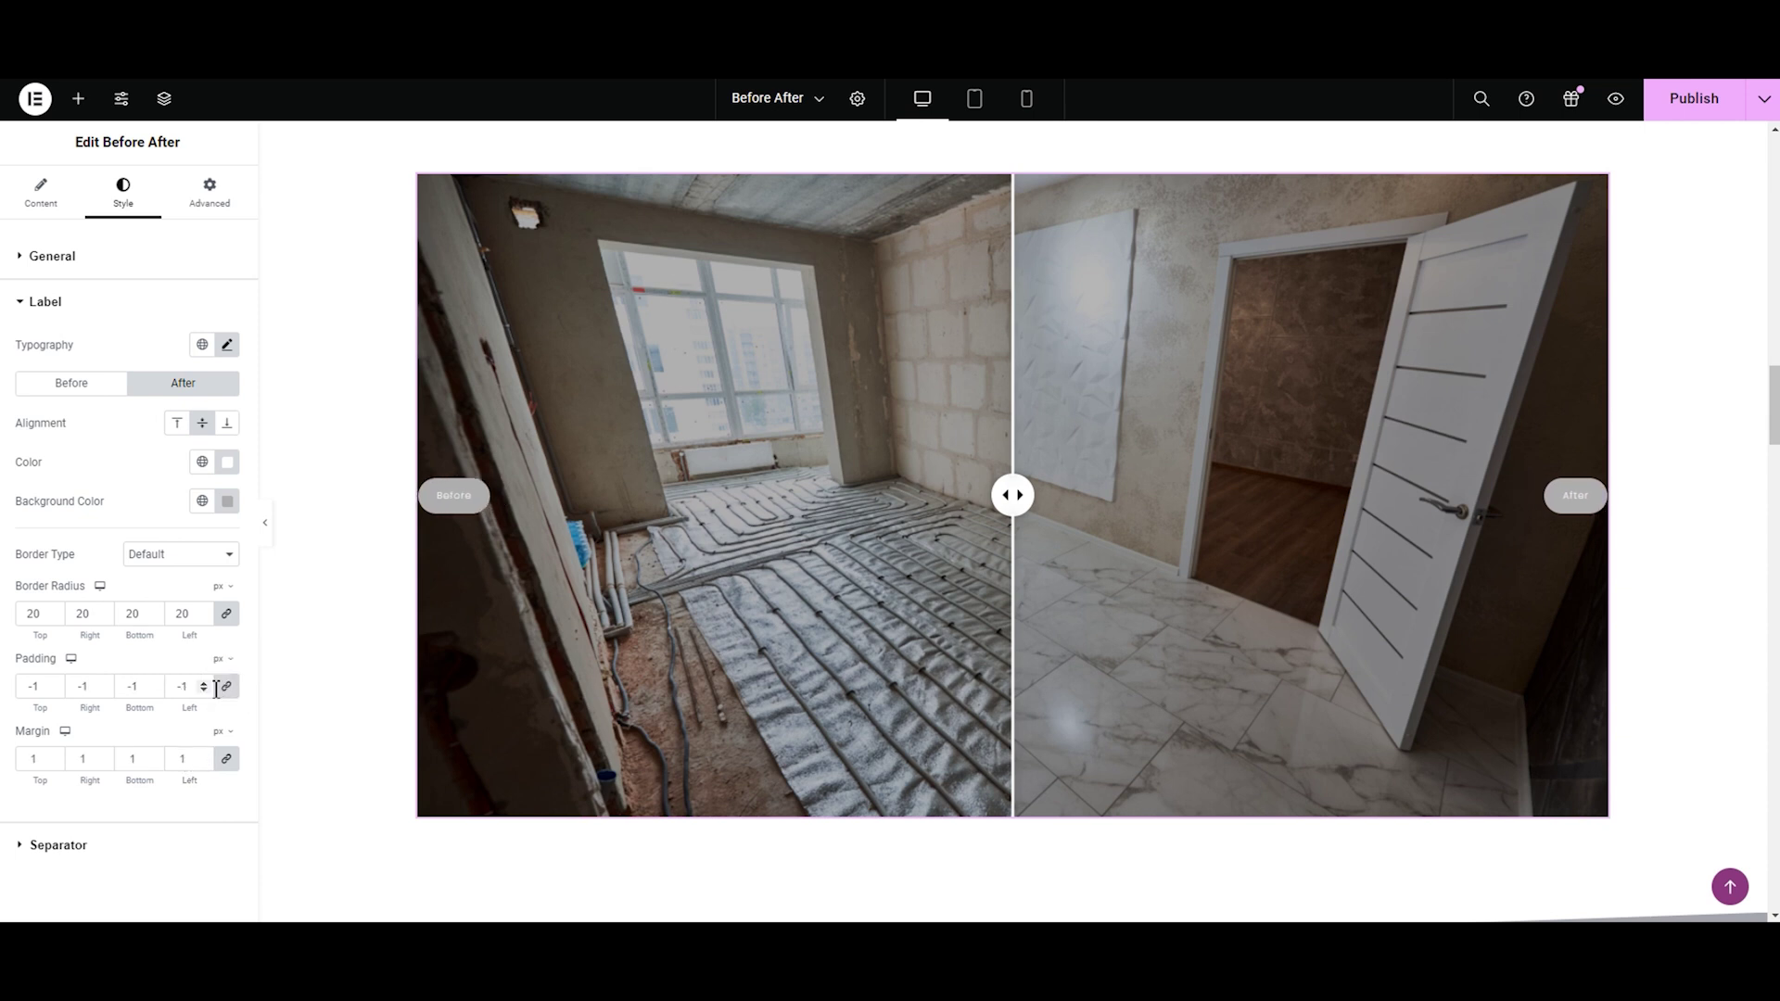
{"action": "left_click", "coordinate": [33, 317]}
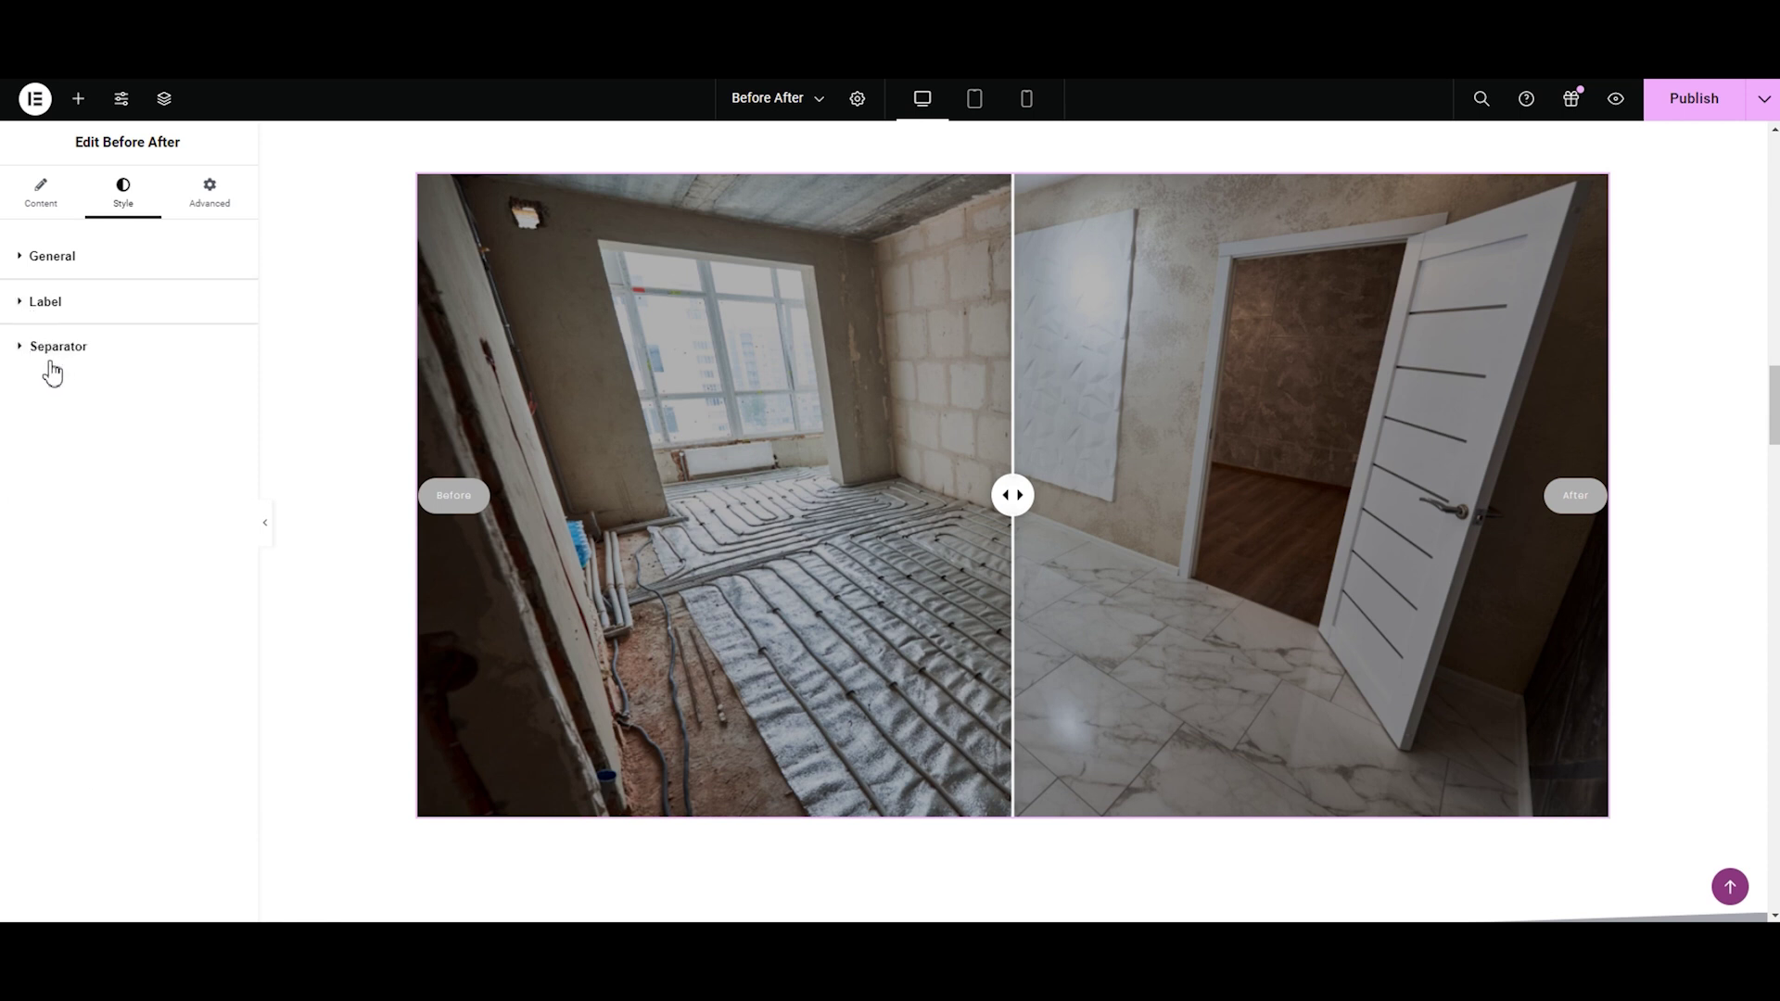
Step: Set the separator Line Size to 3
{"action": "left_click", "coordinate": [38, 361]}
{"action": "left_click_drag", "start_coordinate": [19, 410], "coordinate": [84, 427]}
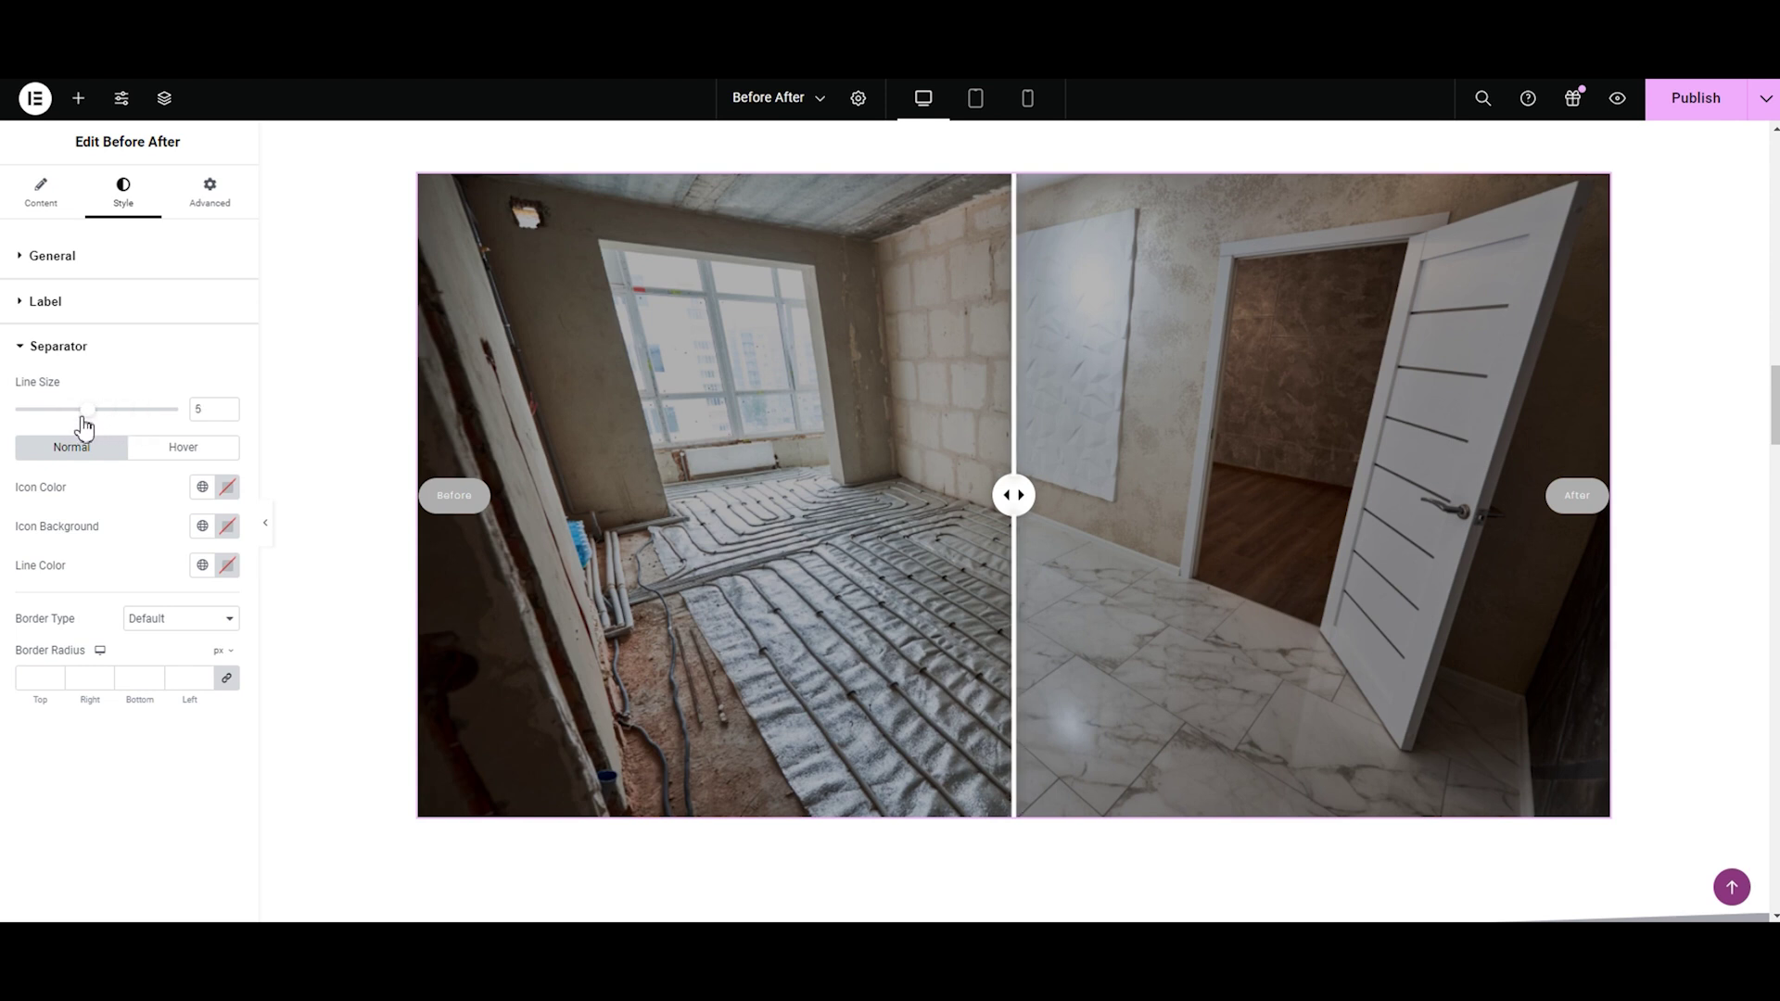
{"action": "left_click", "coordinate": [206, 413]}
{"action": "key", "text": "Down"}
{"action": "key", "text": "Down"}
{"action": "key", "text": "Down"}
{"action": "key", "text": "Up"}
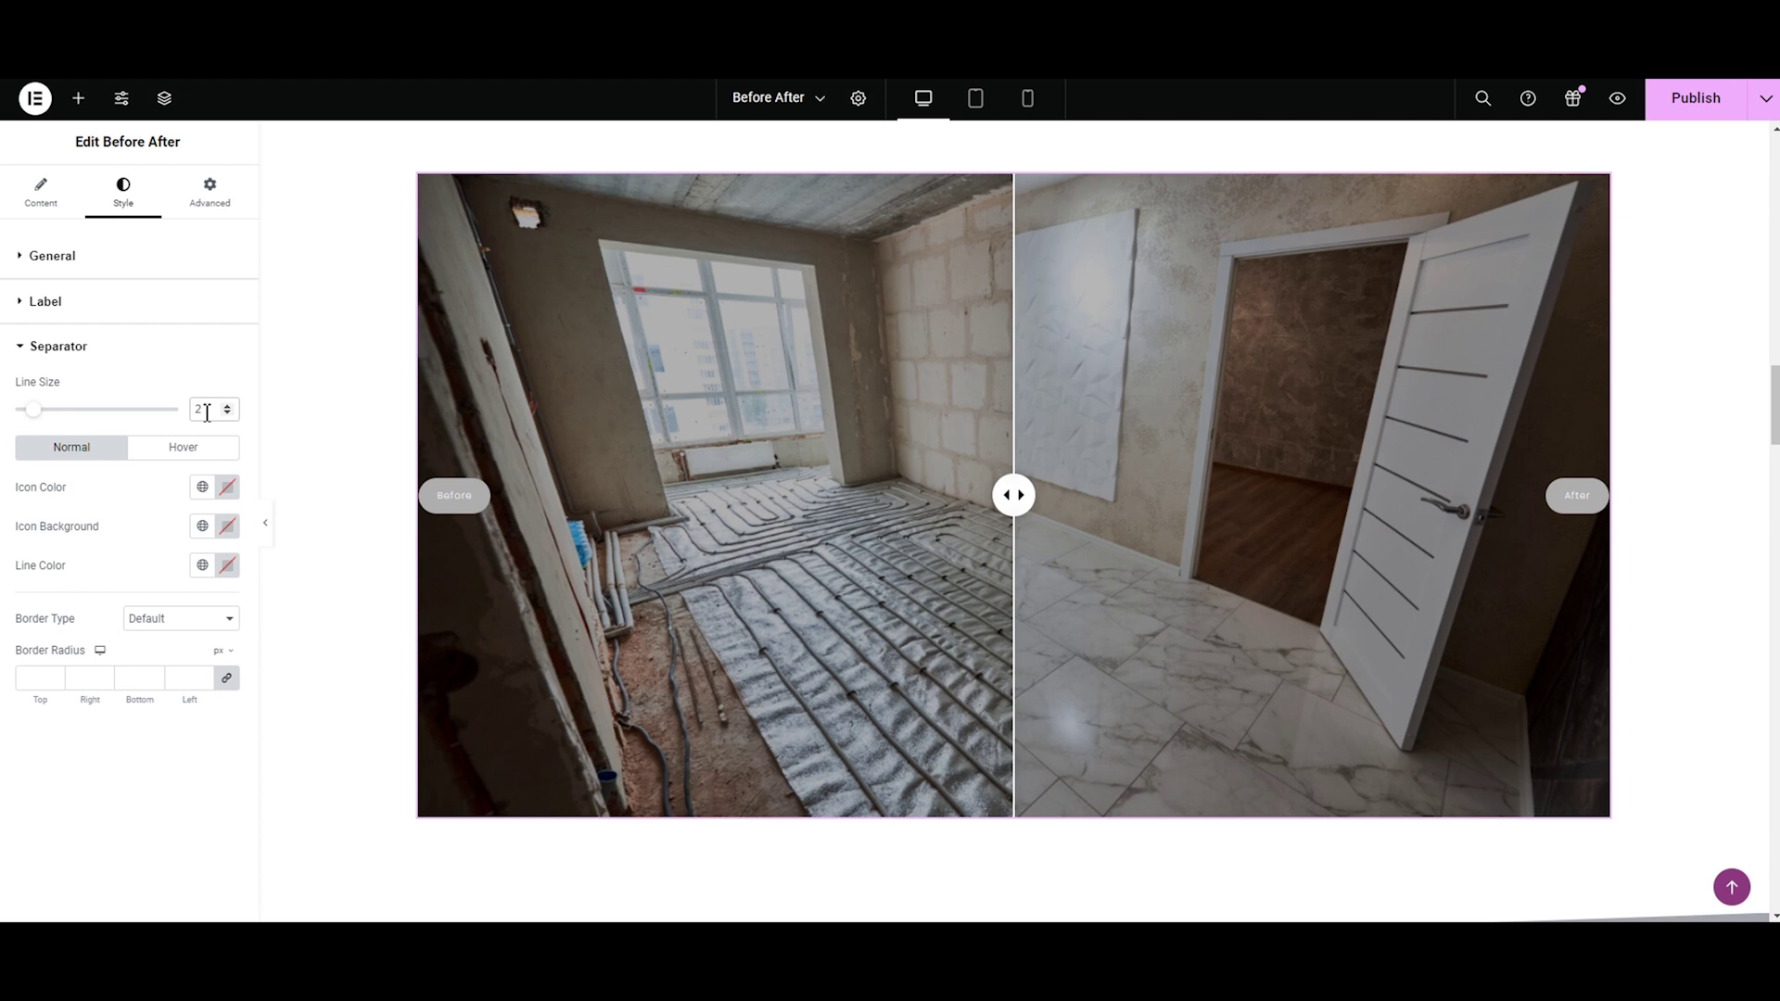
{"action": "key", "text": "Up"}
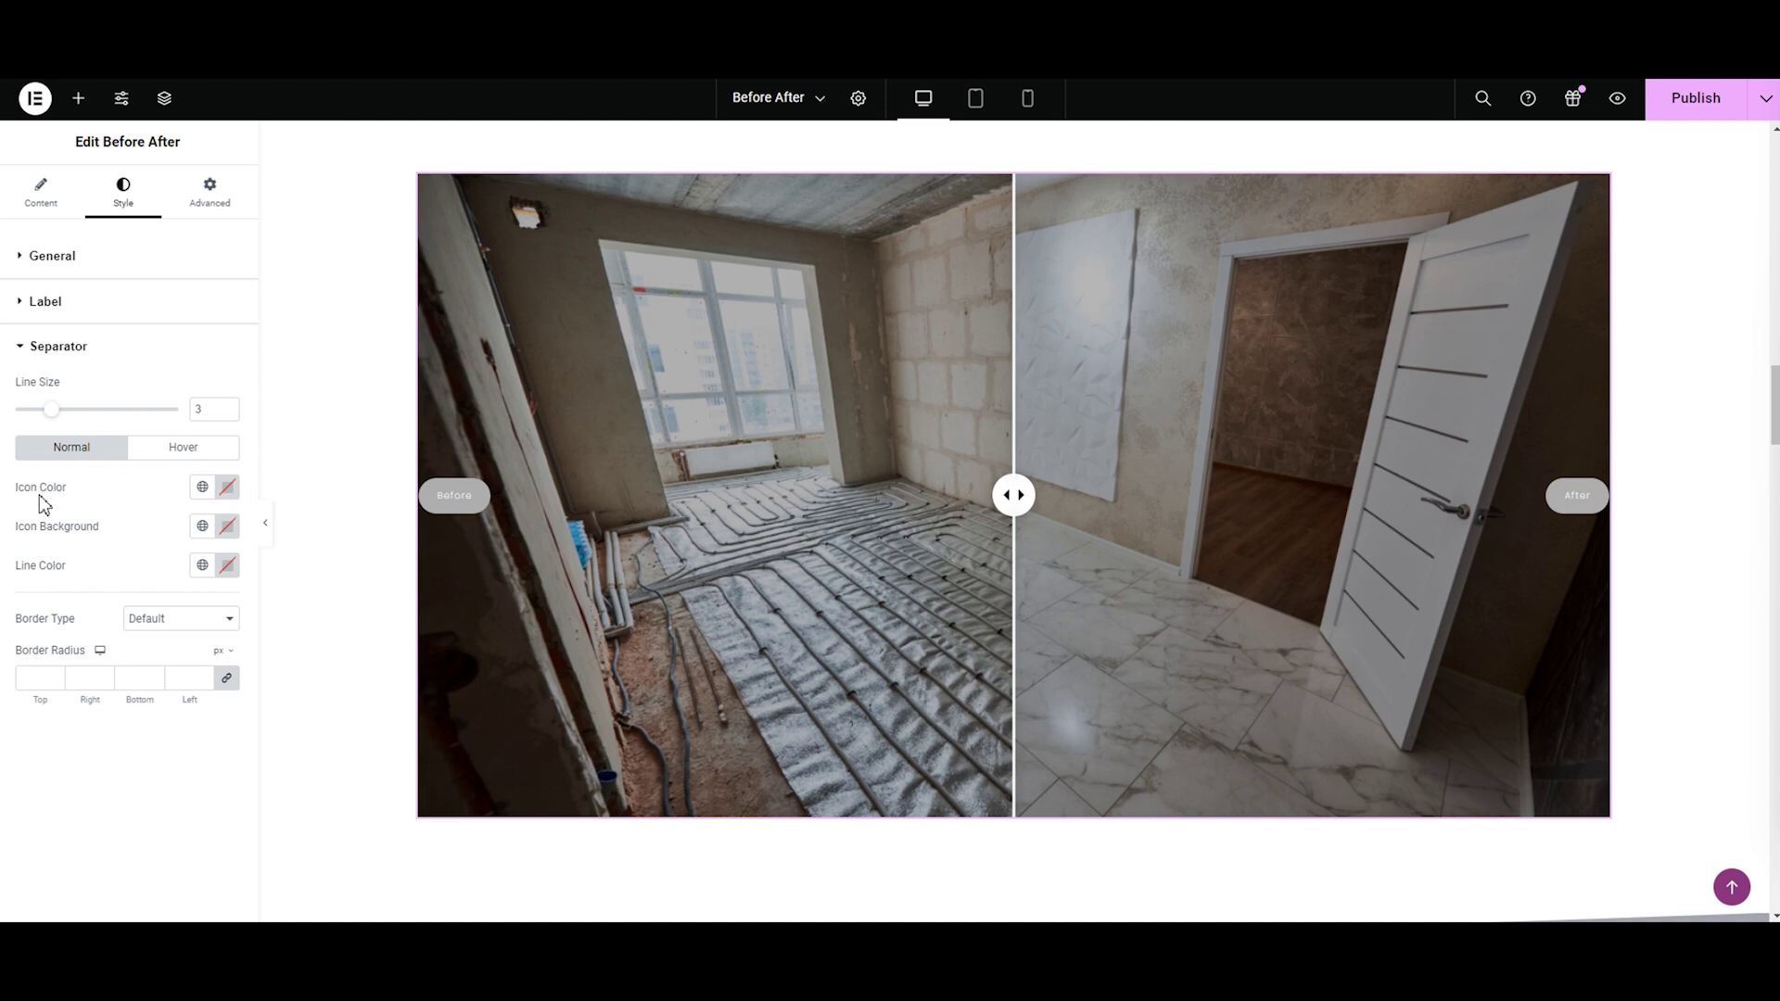
Step: Make the separator icon black on a white icon background
{"action": "left_click", "coordinate": [225, 495]}
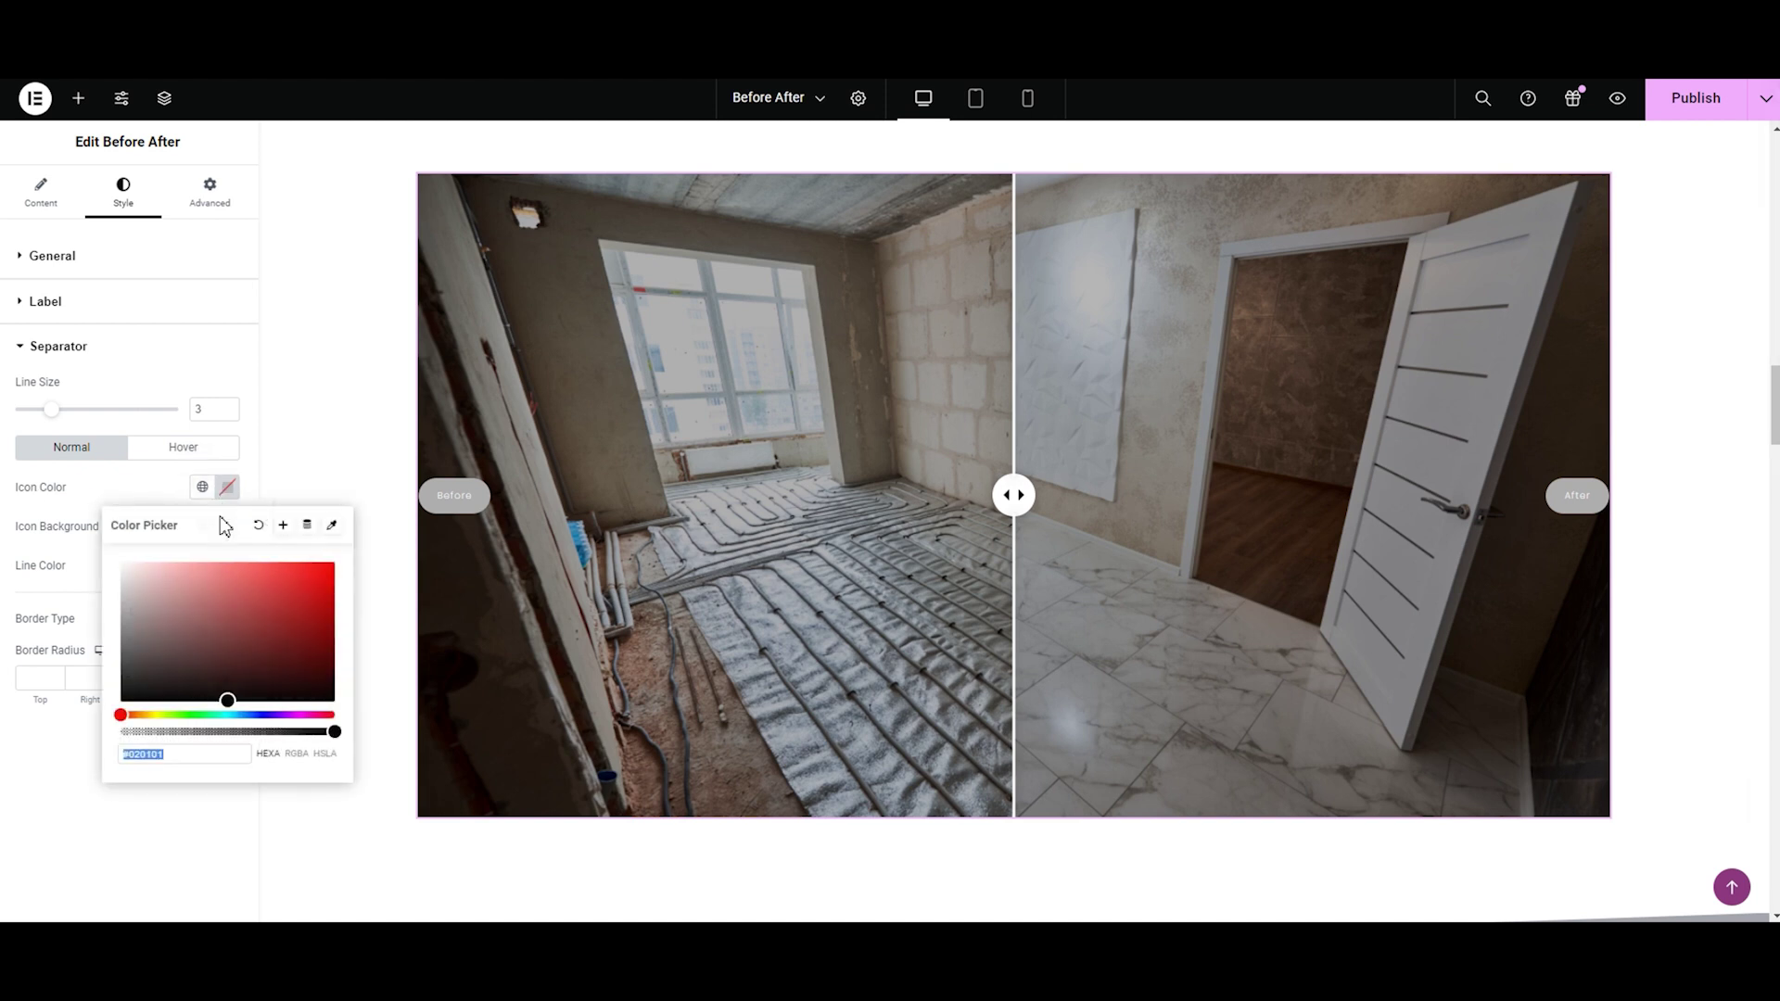
{"action": "left_click_drag", "start_coordinate": [230, 700], "coordinate": [314, 585]}
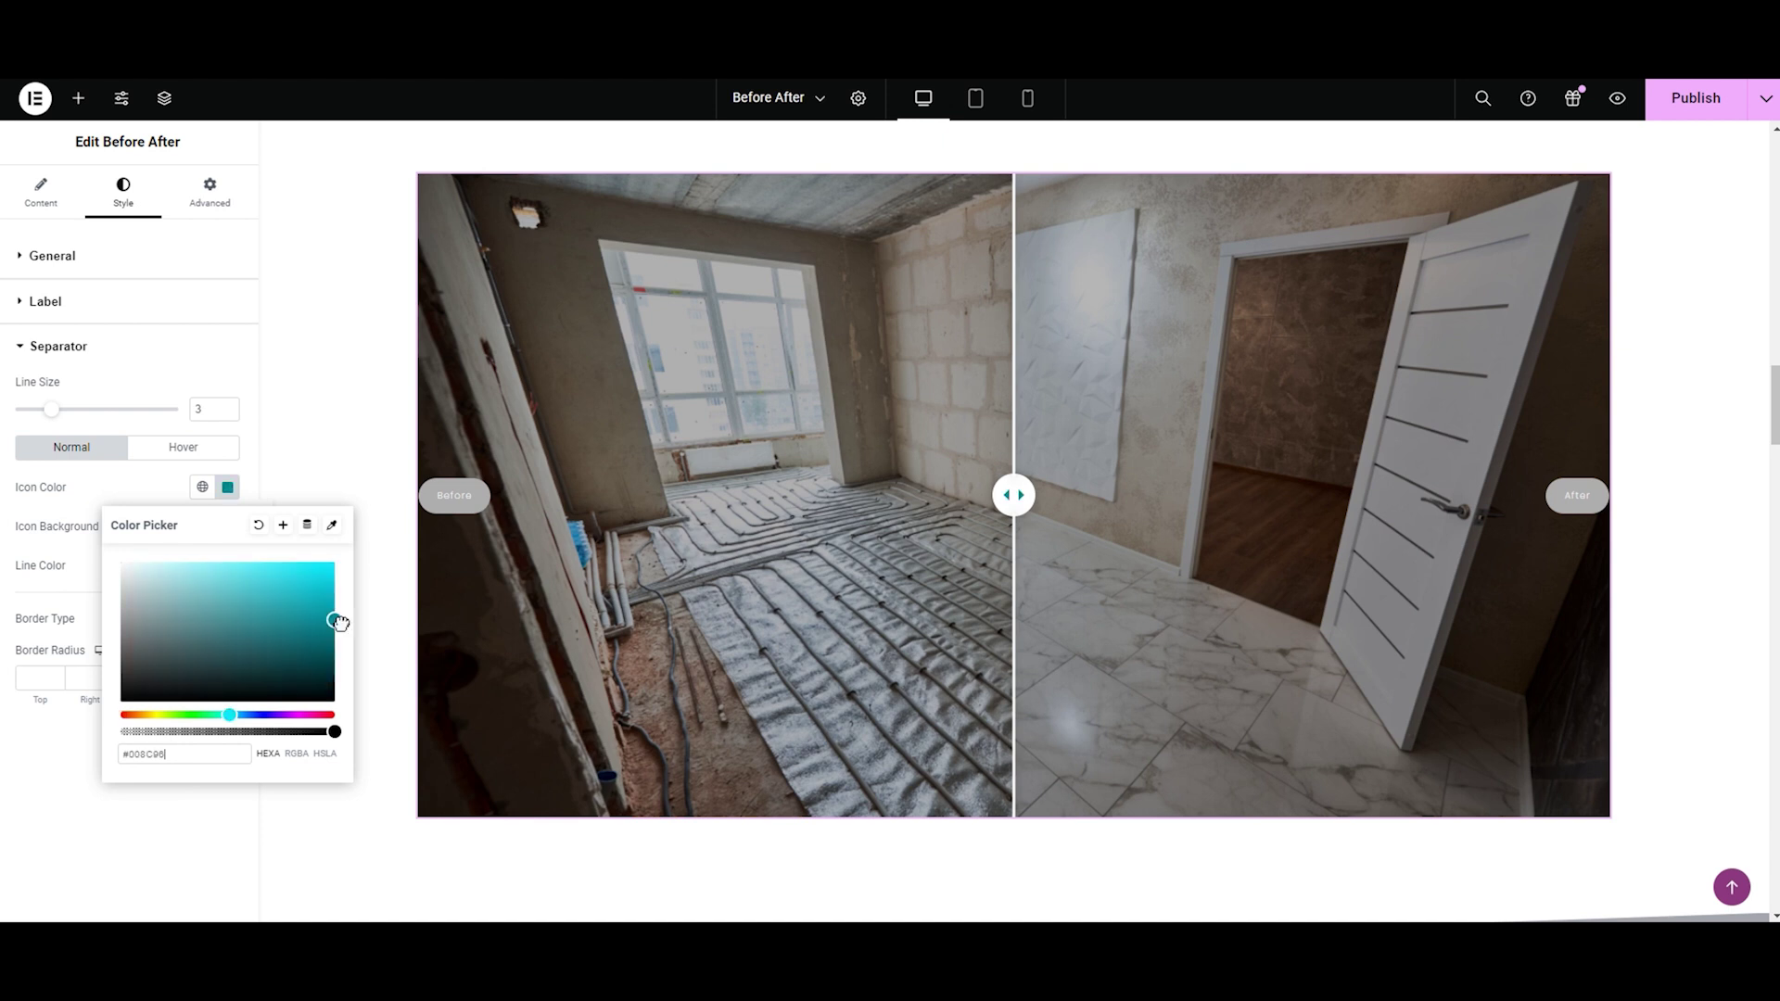
{"action": "left_click_drag", "start_coordinate": [336, 620], "coordinate": [249, 732]}
{"action": "left_click", "coordinate": [30, 549]}
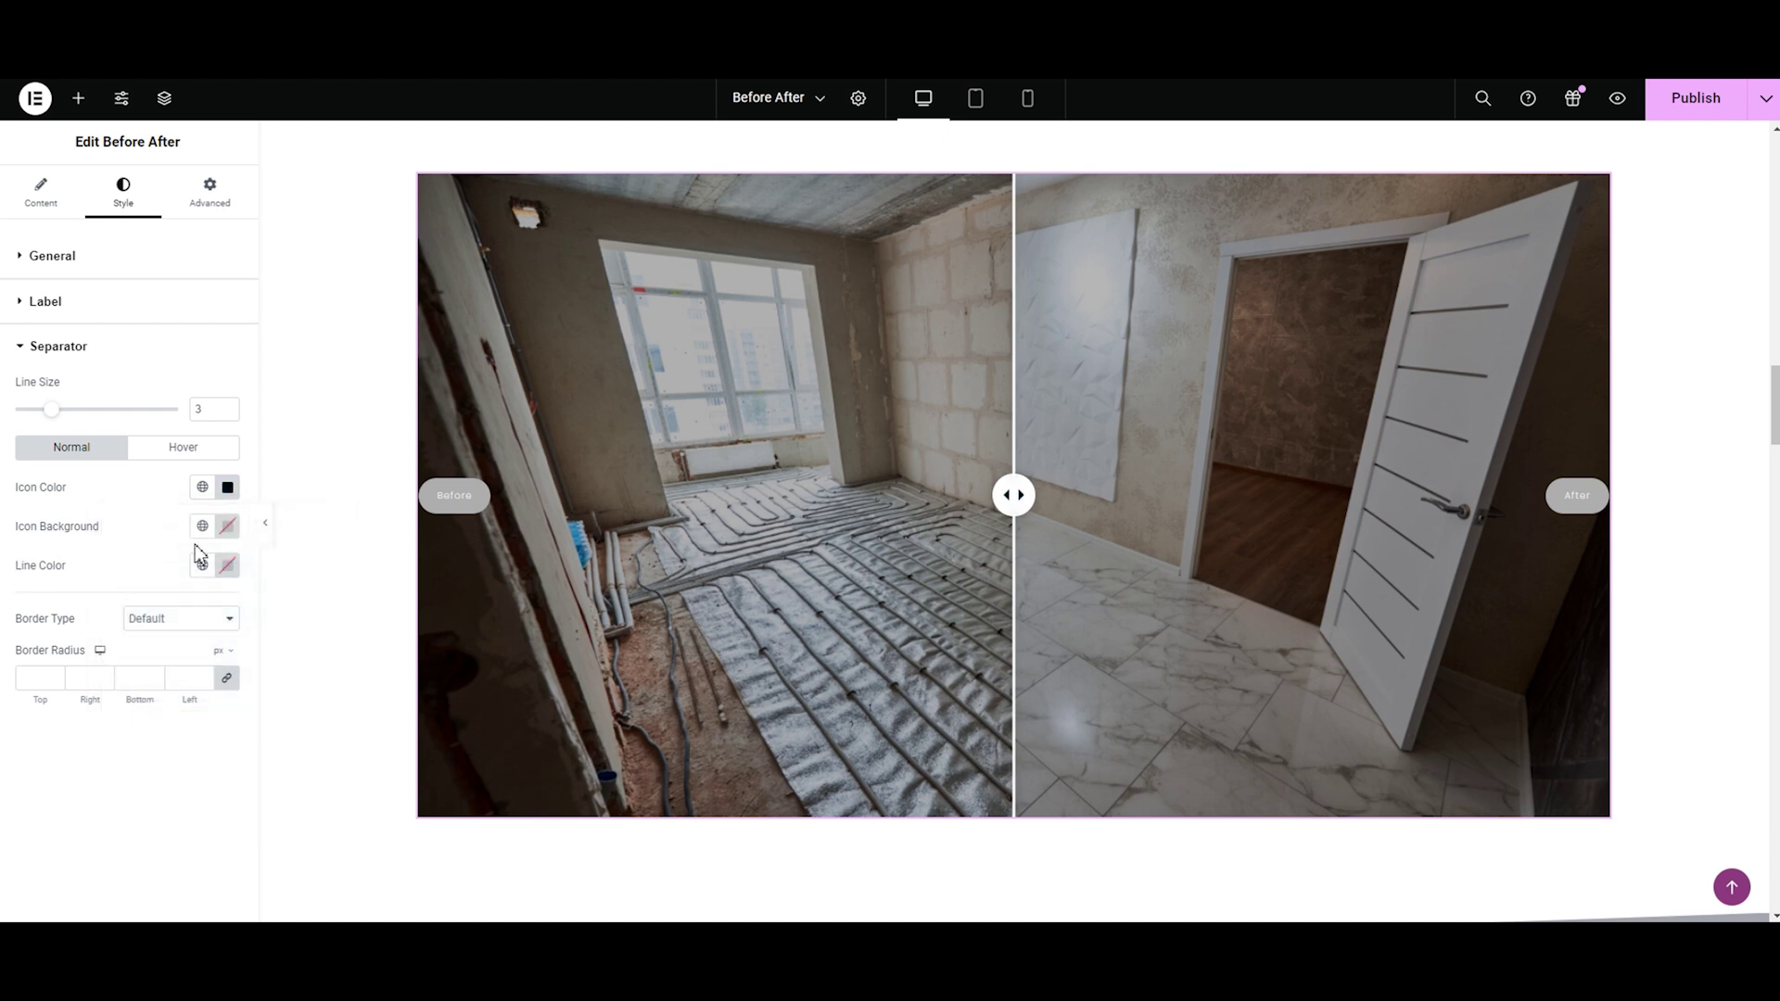
{"action": "left_click", "coordinate": [227, 526]}
{"action": "left_click", "coordinate": [229, 739]}
{"action": "left_click_drag", "start_coordinate": [229, 739], "coordinate": [105, 598]}
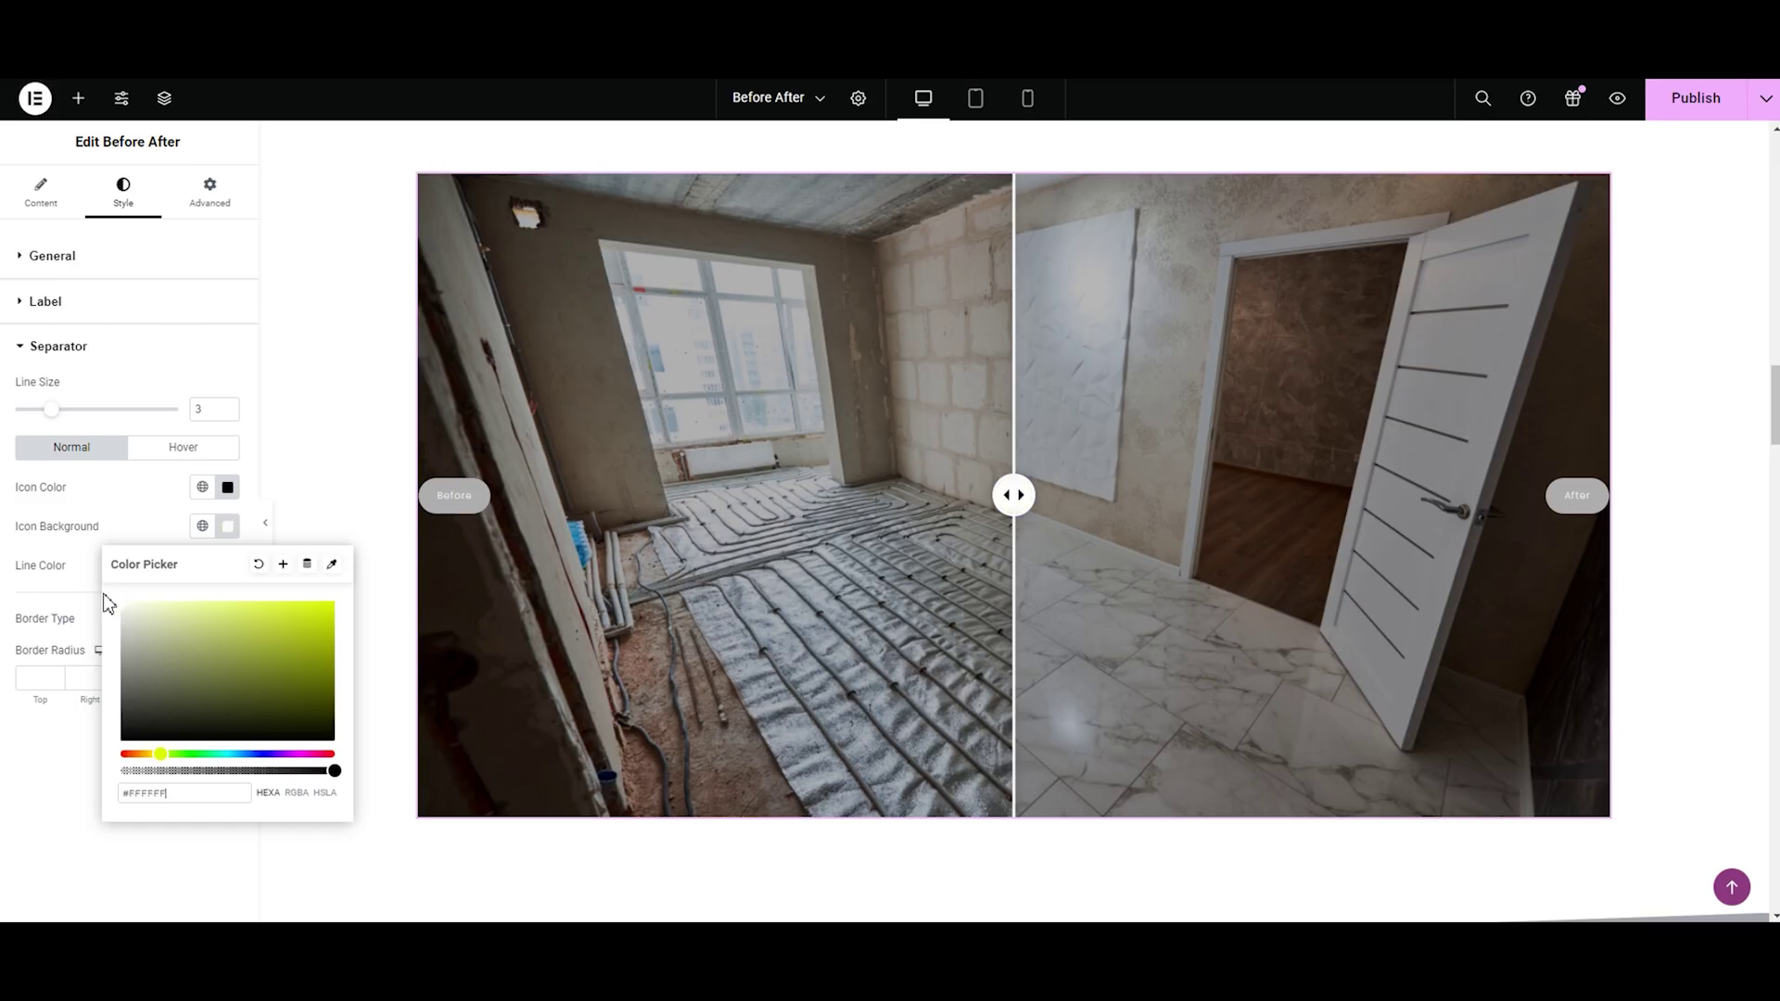
{"action": "left_click", "coordinate": [55, 543]}
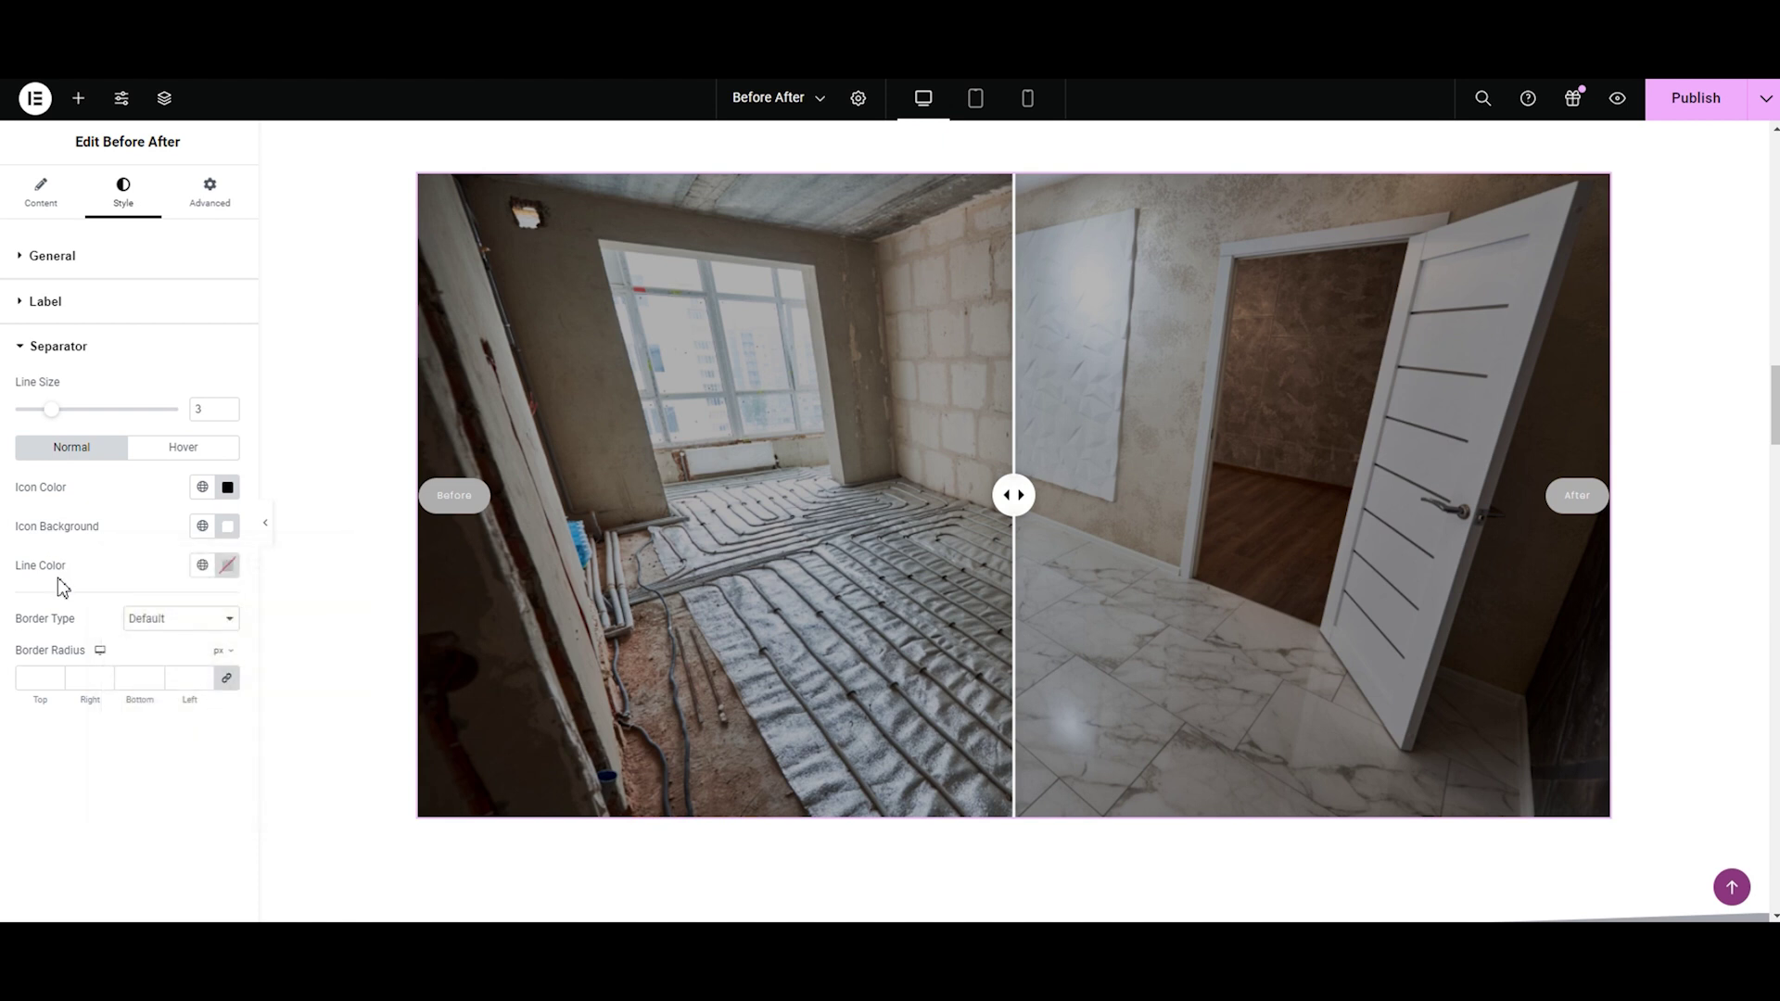
Step: Set the separator line colour to white (#FFFFFF)
{"action": "left_click", "coordinate": [227, 566]}
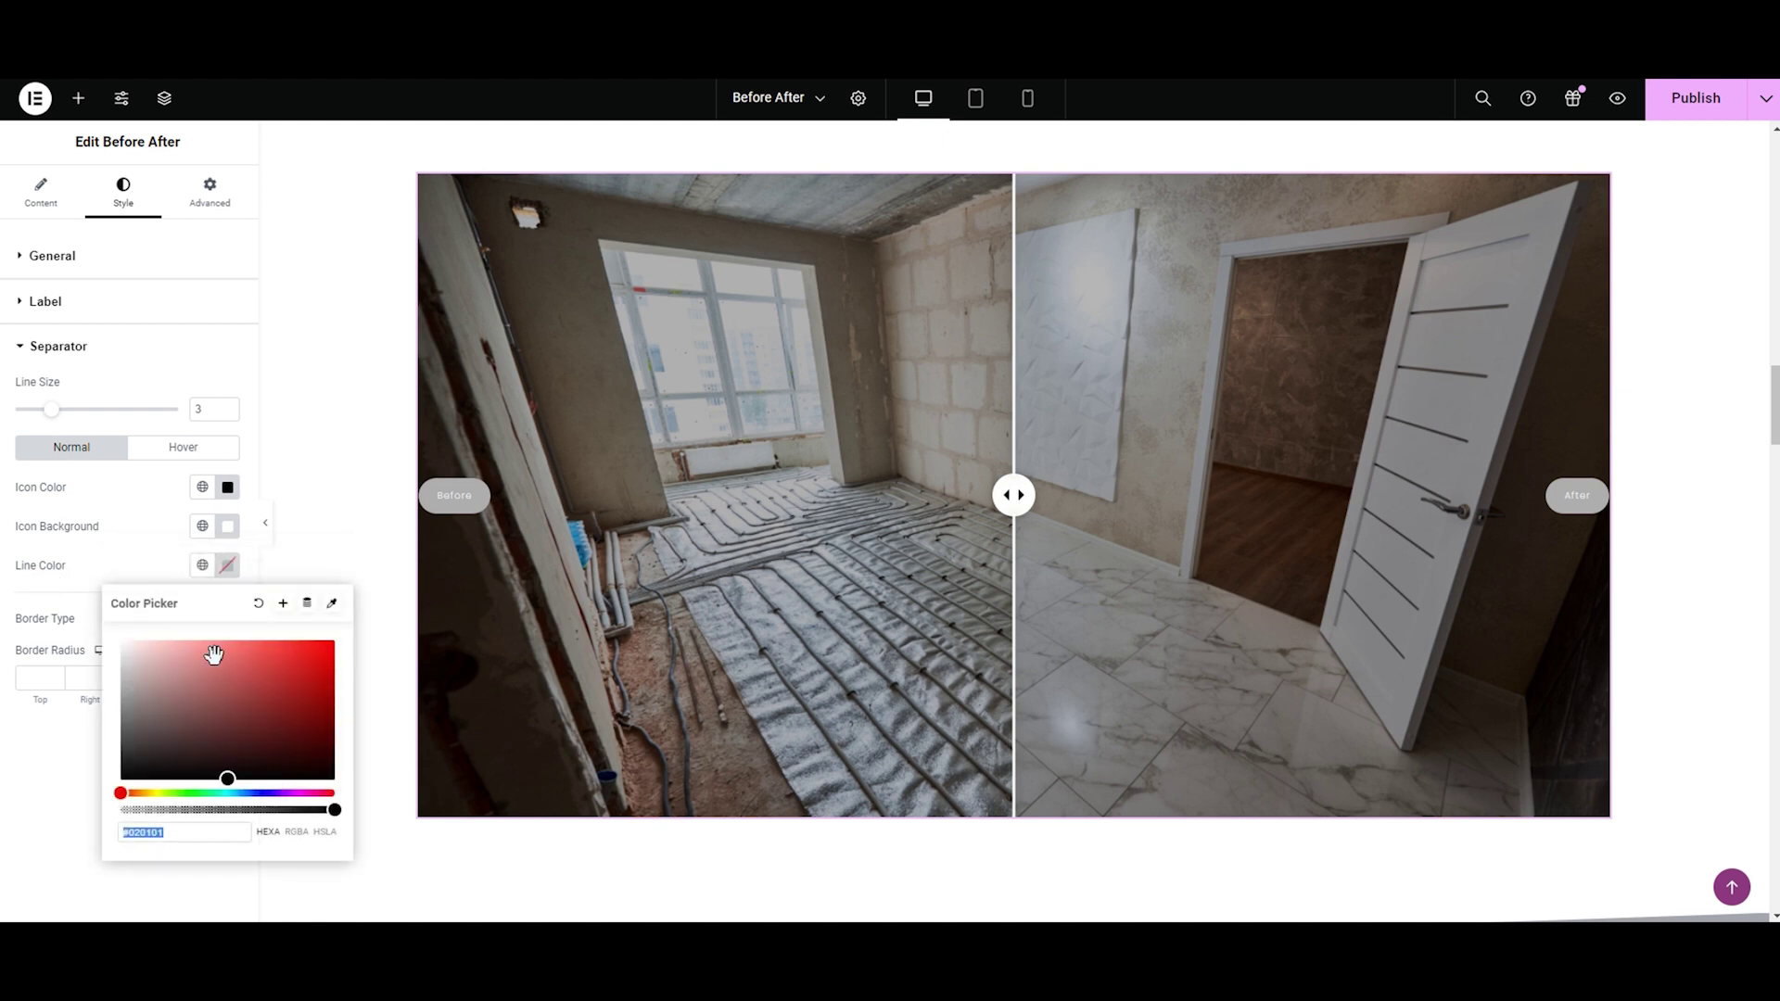
{"action": "left_click", "coordinate": [240, 766]}
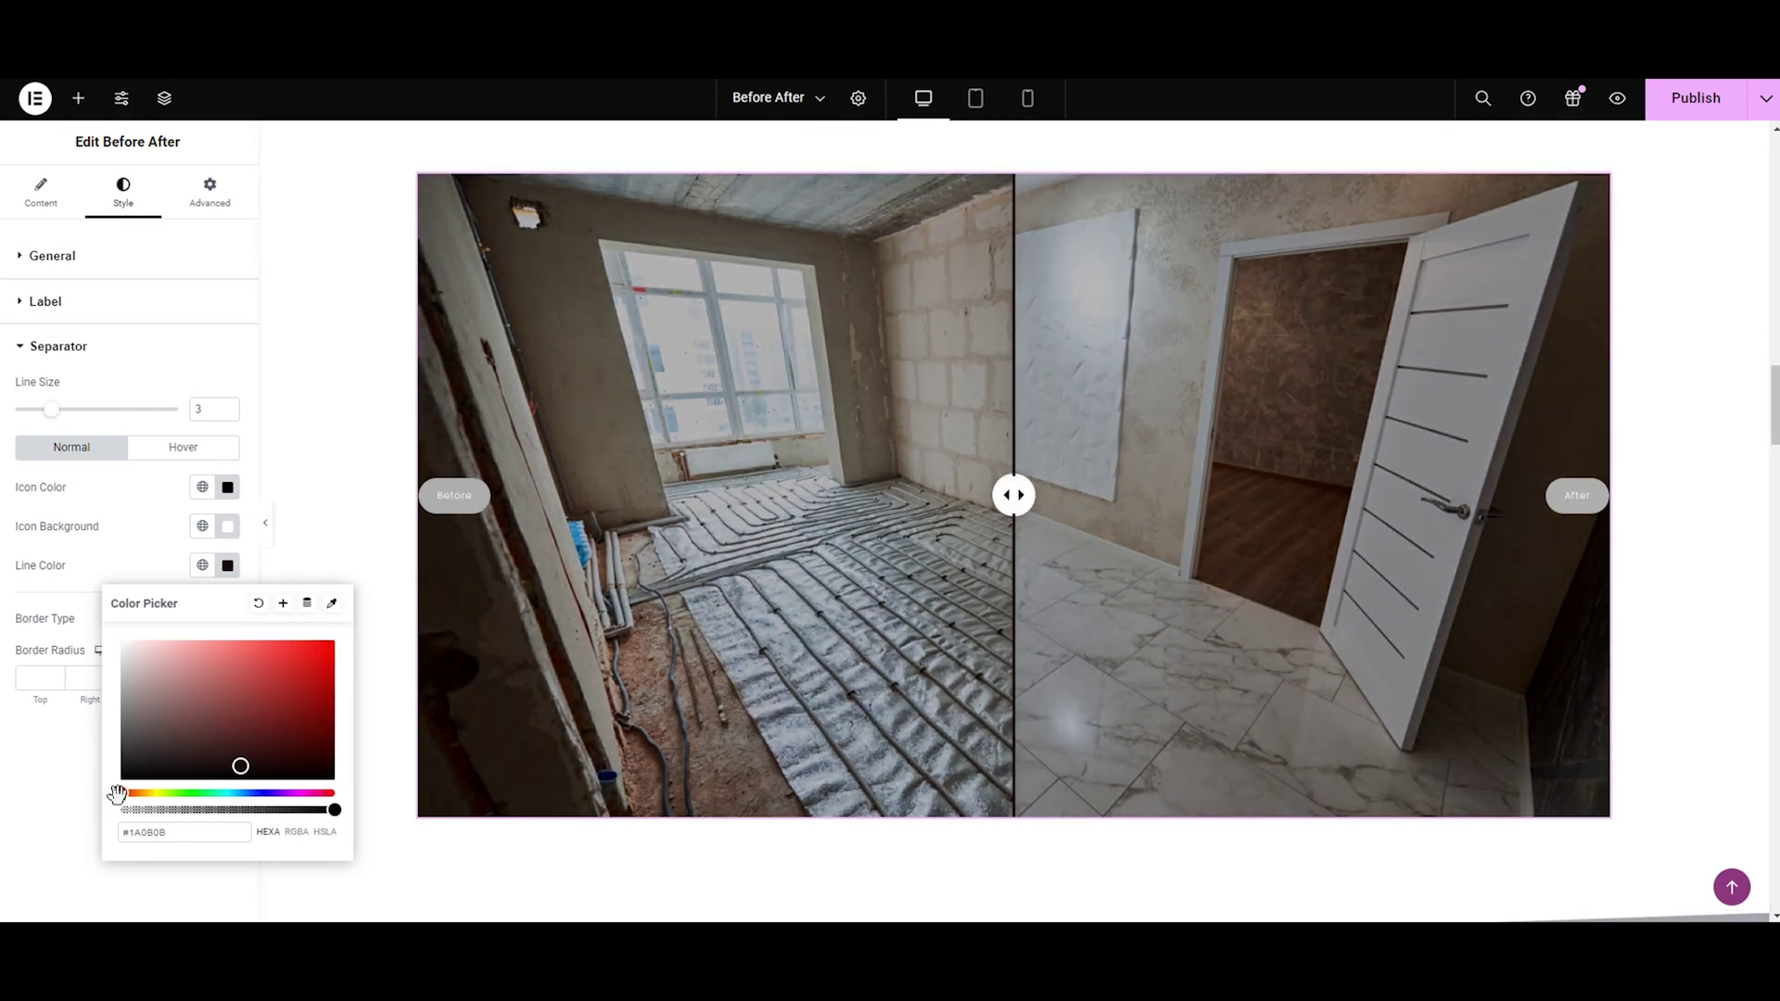
{"action": "left_click_drag", "start_coordinate": [121, 793], "coordinate": [192, 813]}
{"action": "left_click_drag", "start_coordinate": [157, 733], "coordinate": [28, 601]}
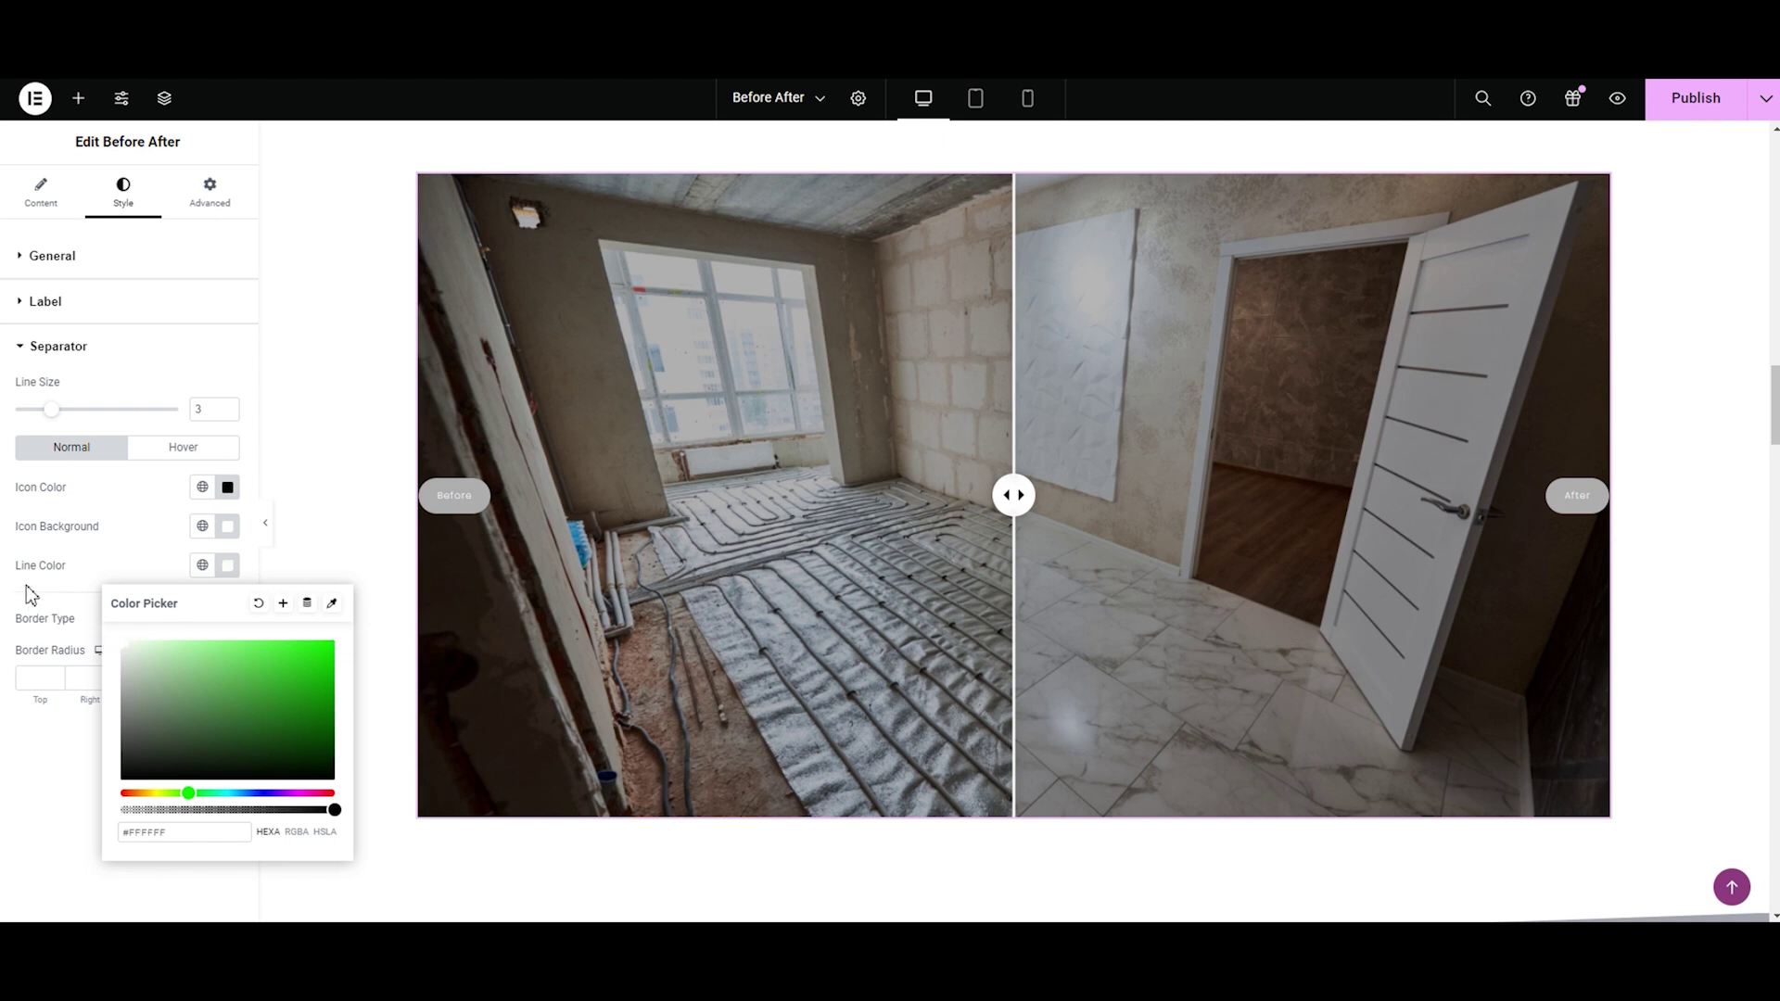
{"action": "left_click", "coordinate": [28, 596]}
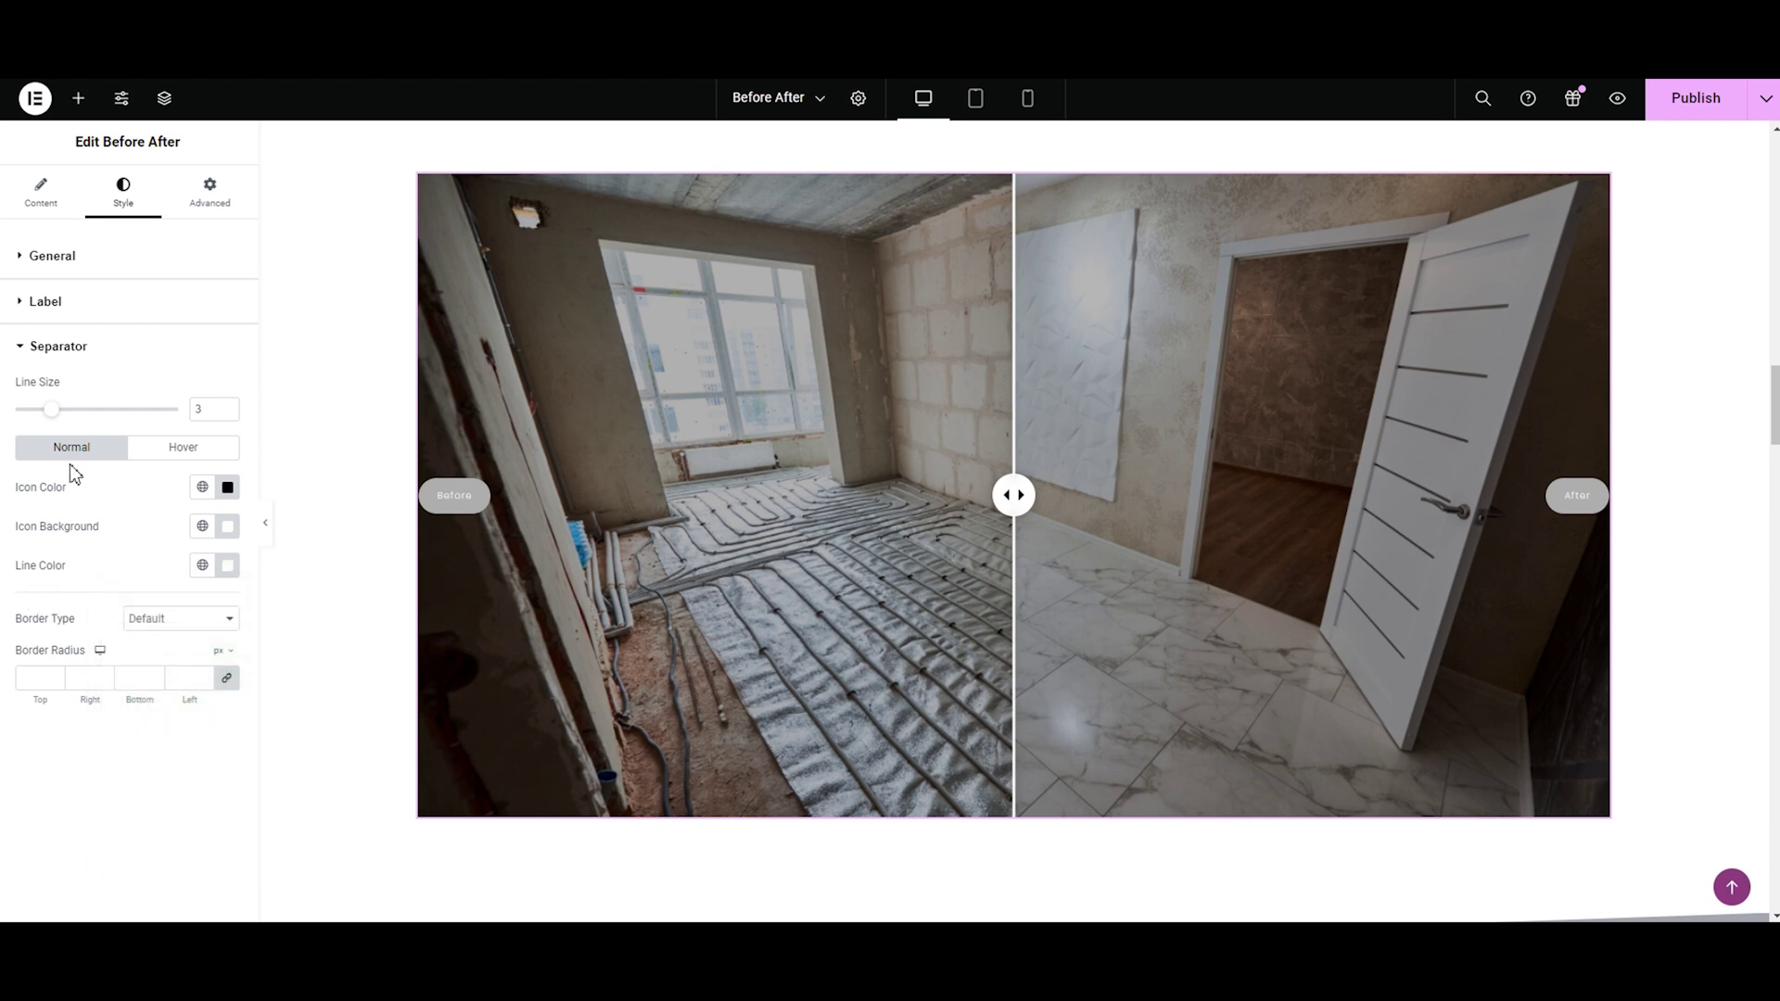
Step: In the Hover tab, set the icon to #FFFFFF, its background black and the line black
{"action": "left_click", "coordinate": [179, 458]}
{"action": "left_click", "coordinate": [226, 487]}
{"action": "type", "text": "#FFFFFF"}
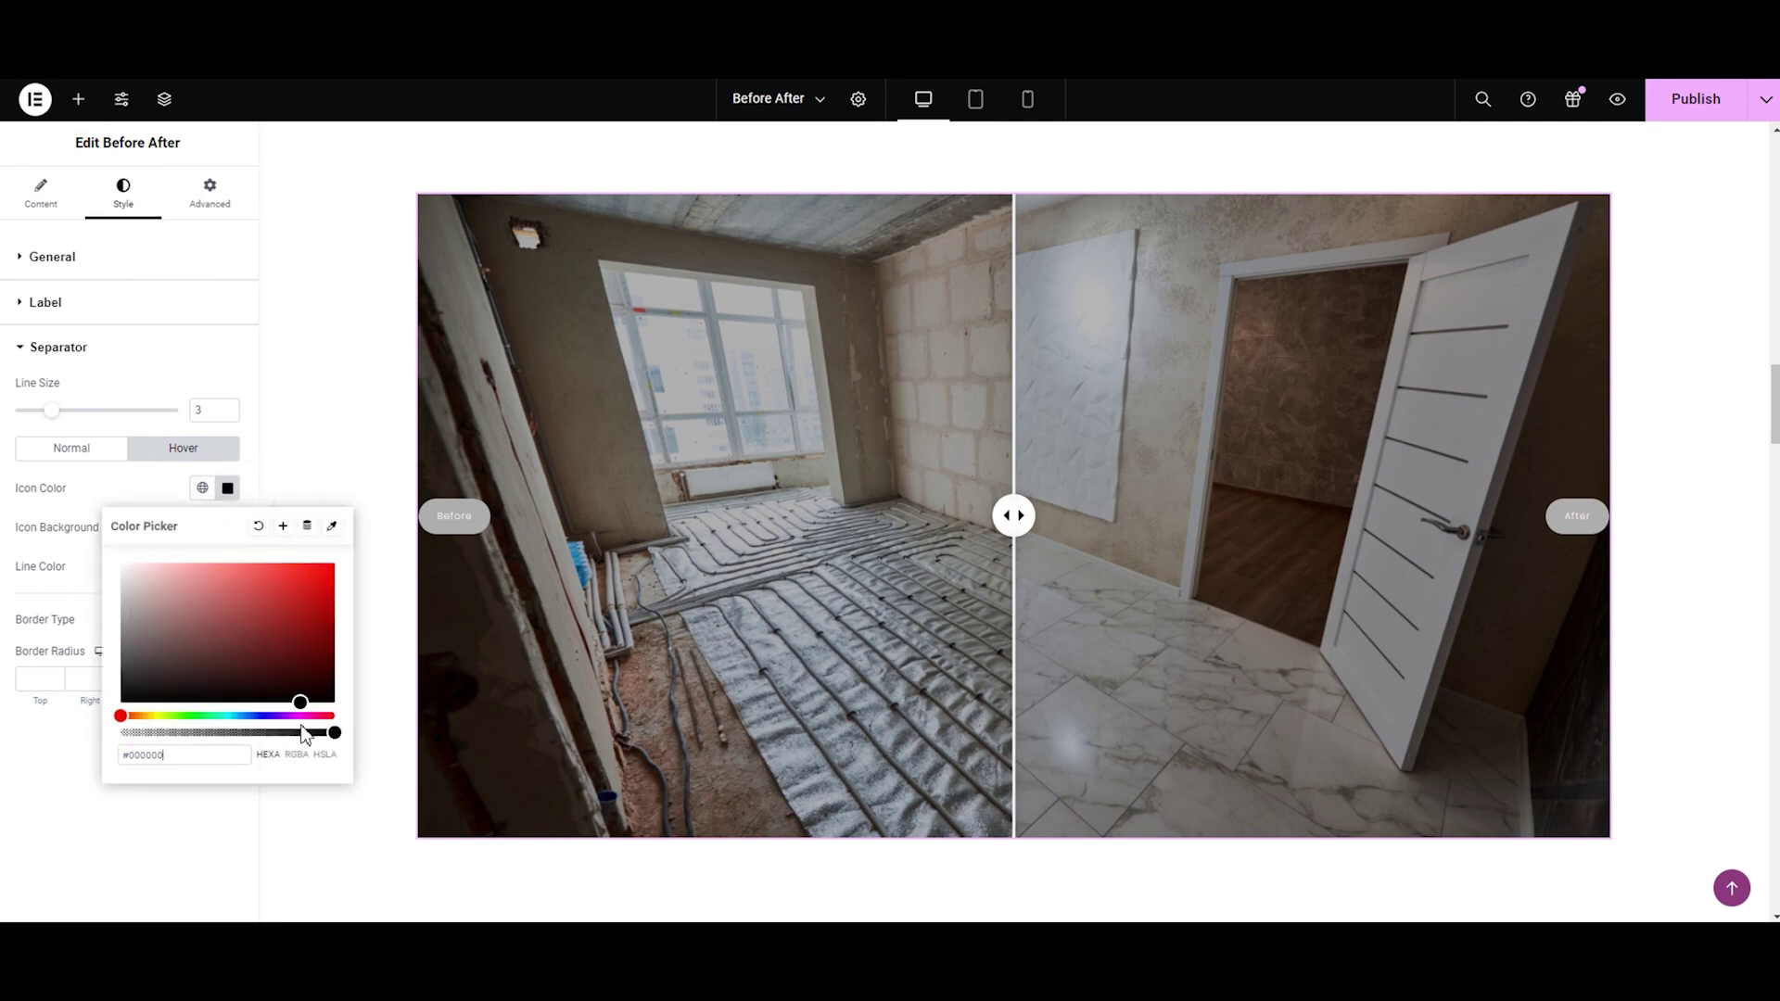
{"action": "left_click", "coordinate": [58, 522]}
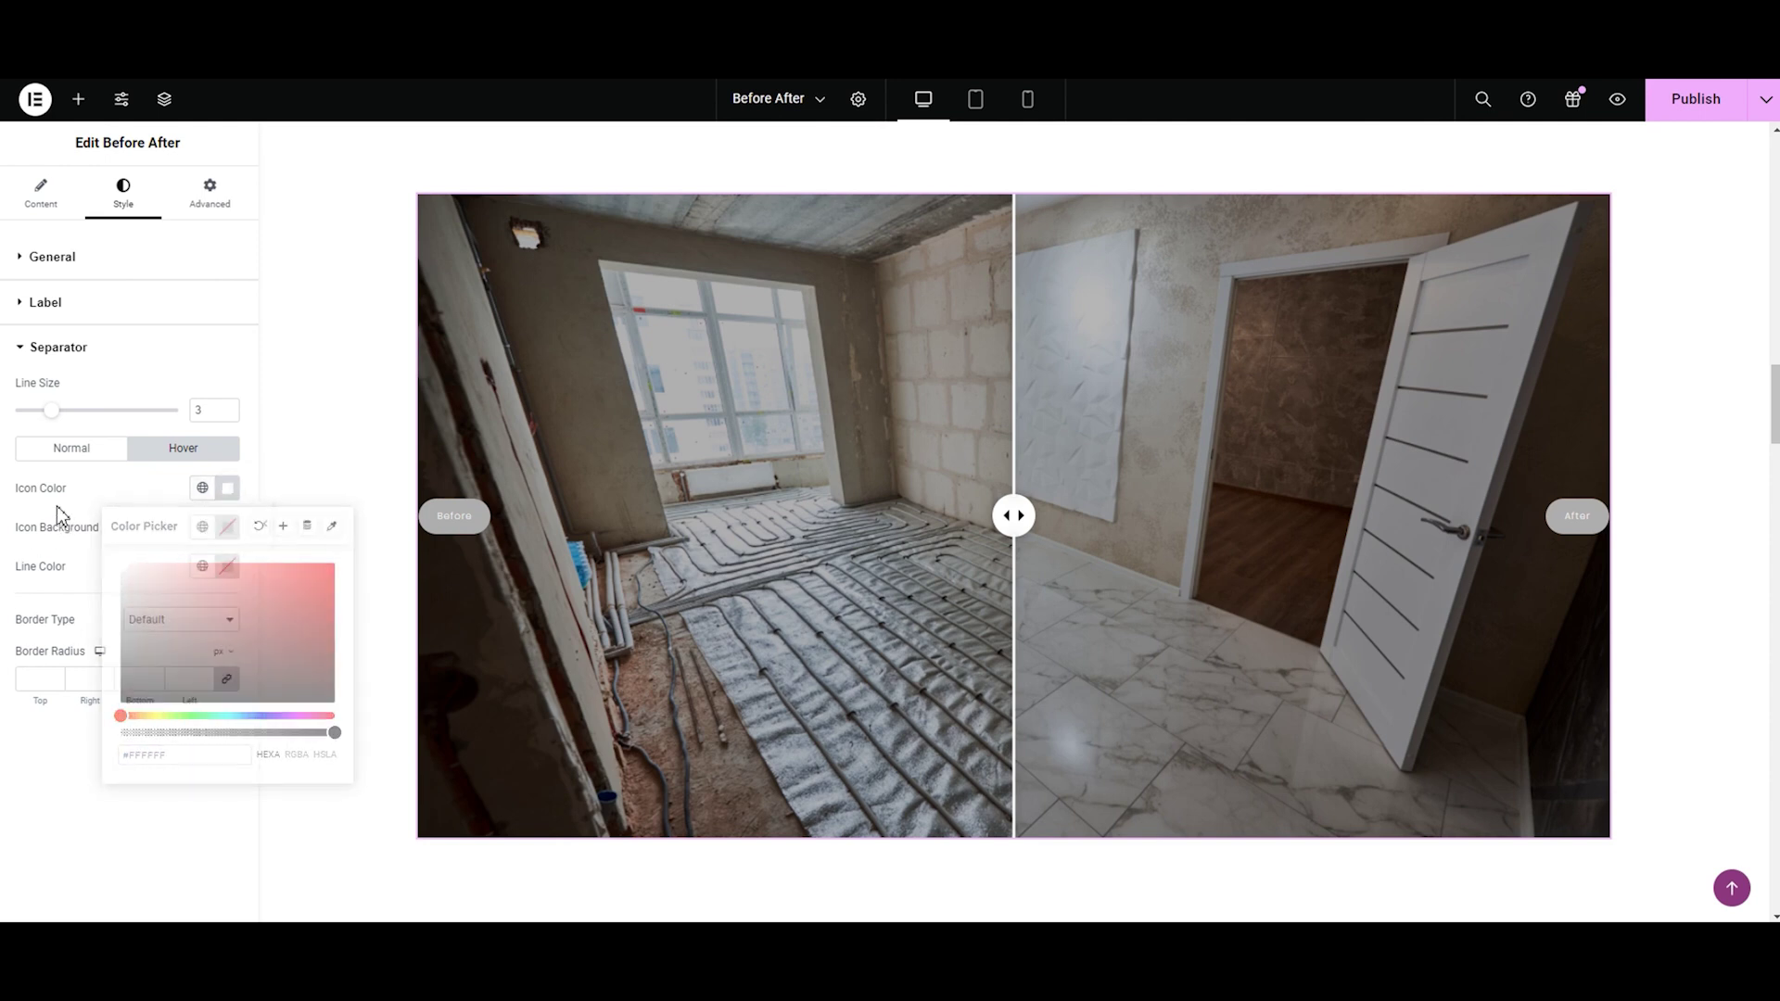
{"action": "left_click", "coordinate": [227, 527]}
{"action": "left_click_drag", "start_coordinate": [163, 664], "coordinate": [136, 755]}
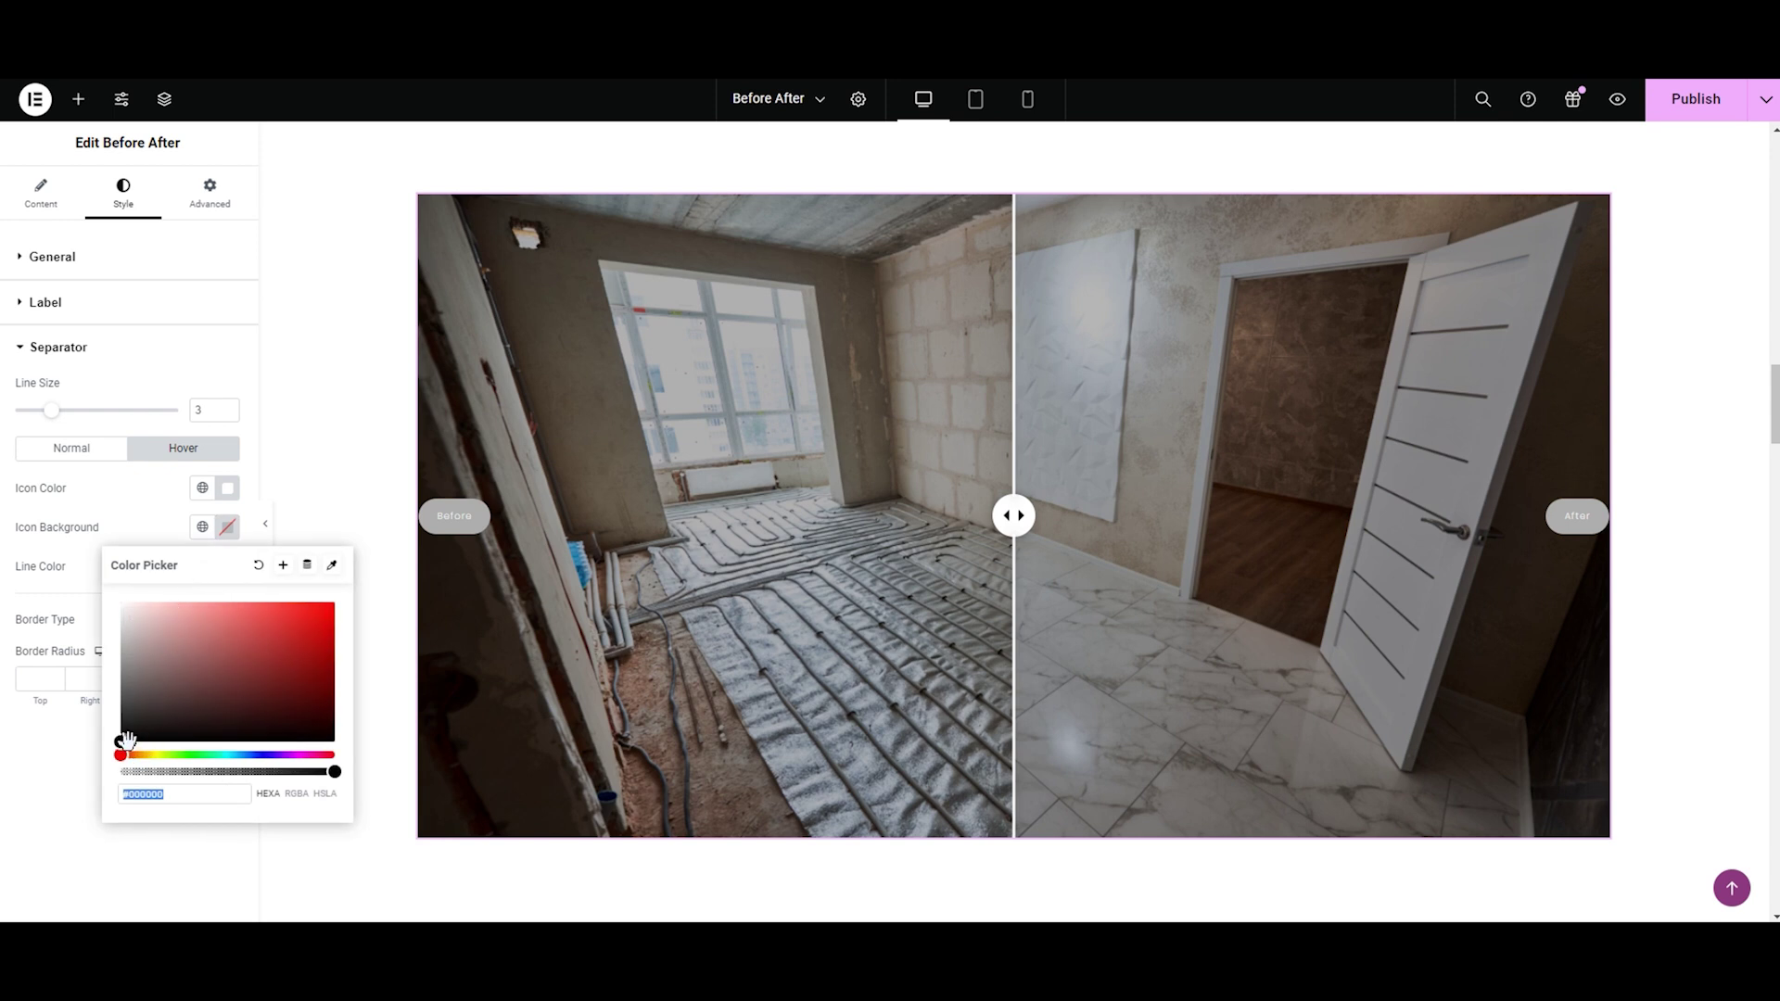
{"action": "left_click", "coordinate": [64, 755]}
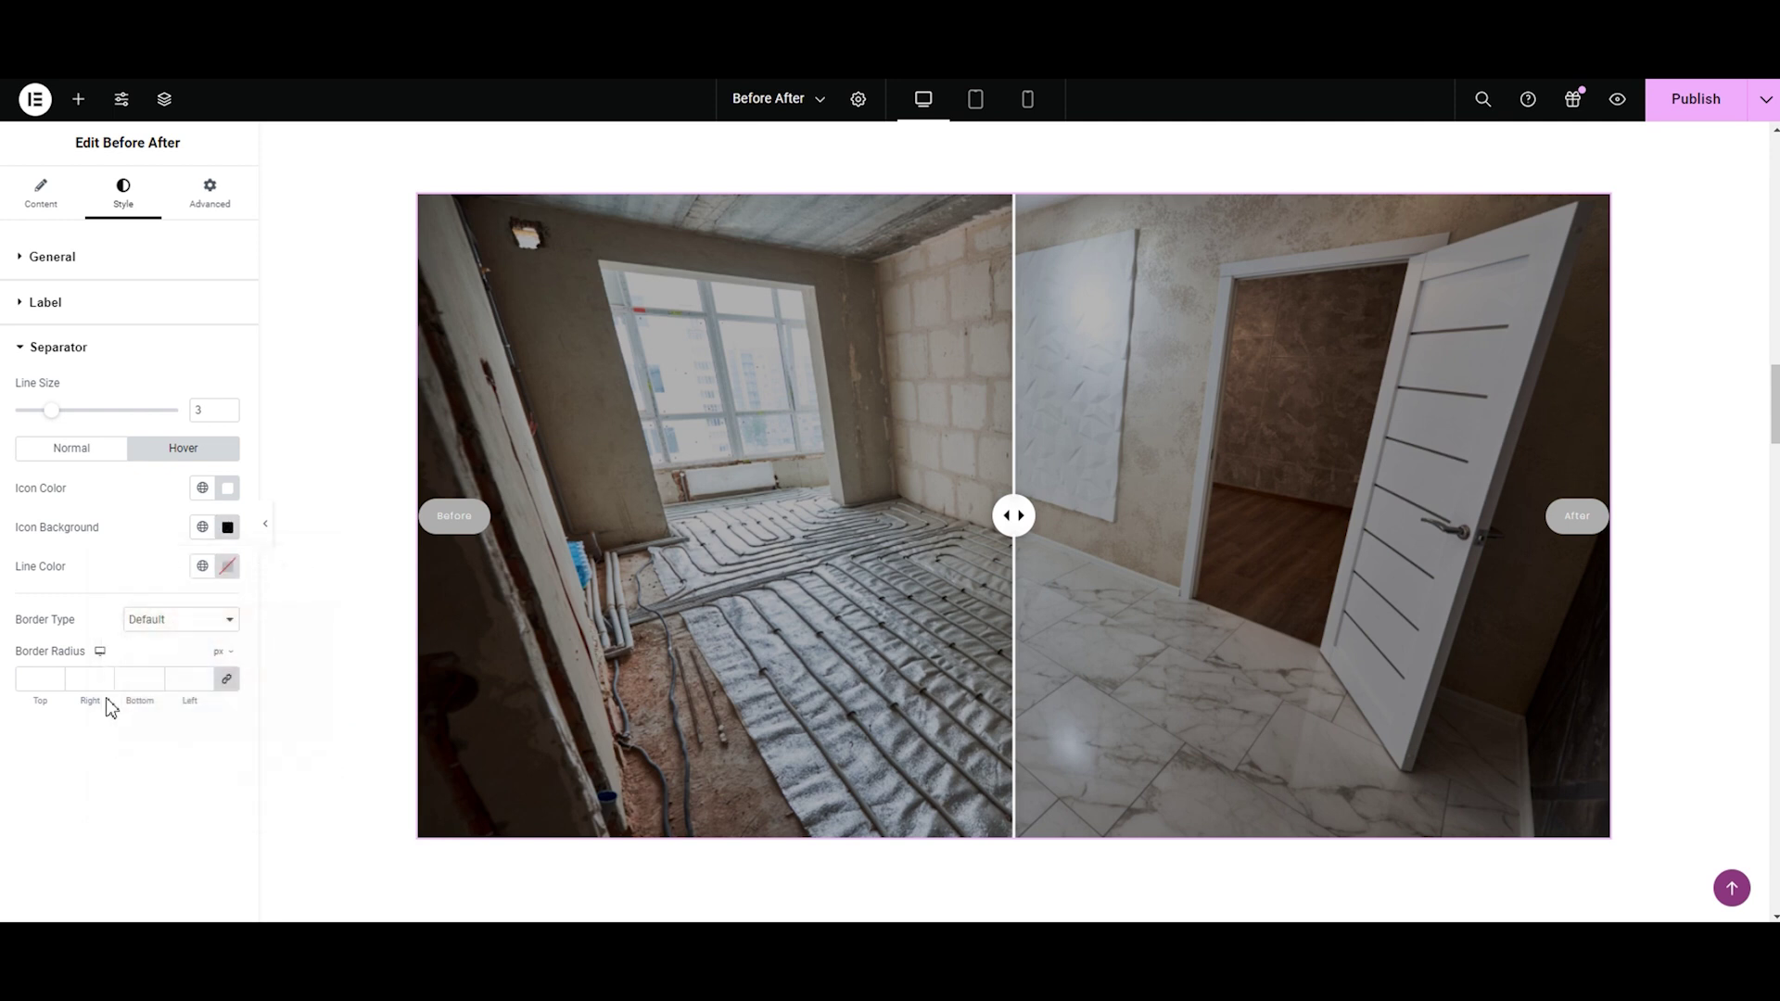
{"action": "left_click", "coordinate": [228, 567]}
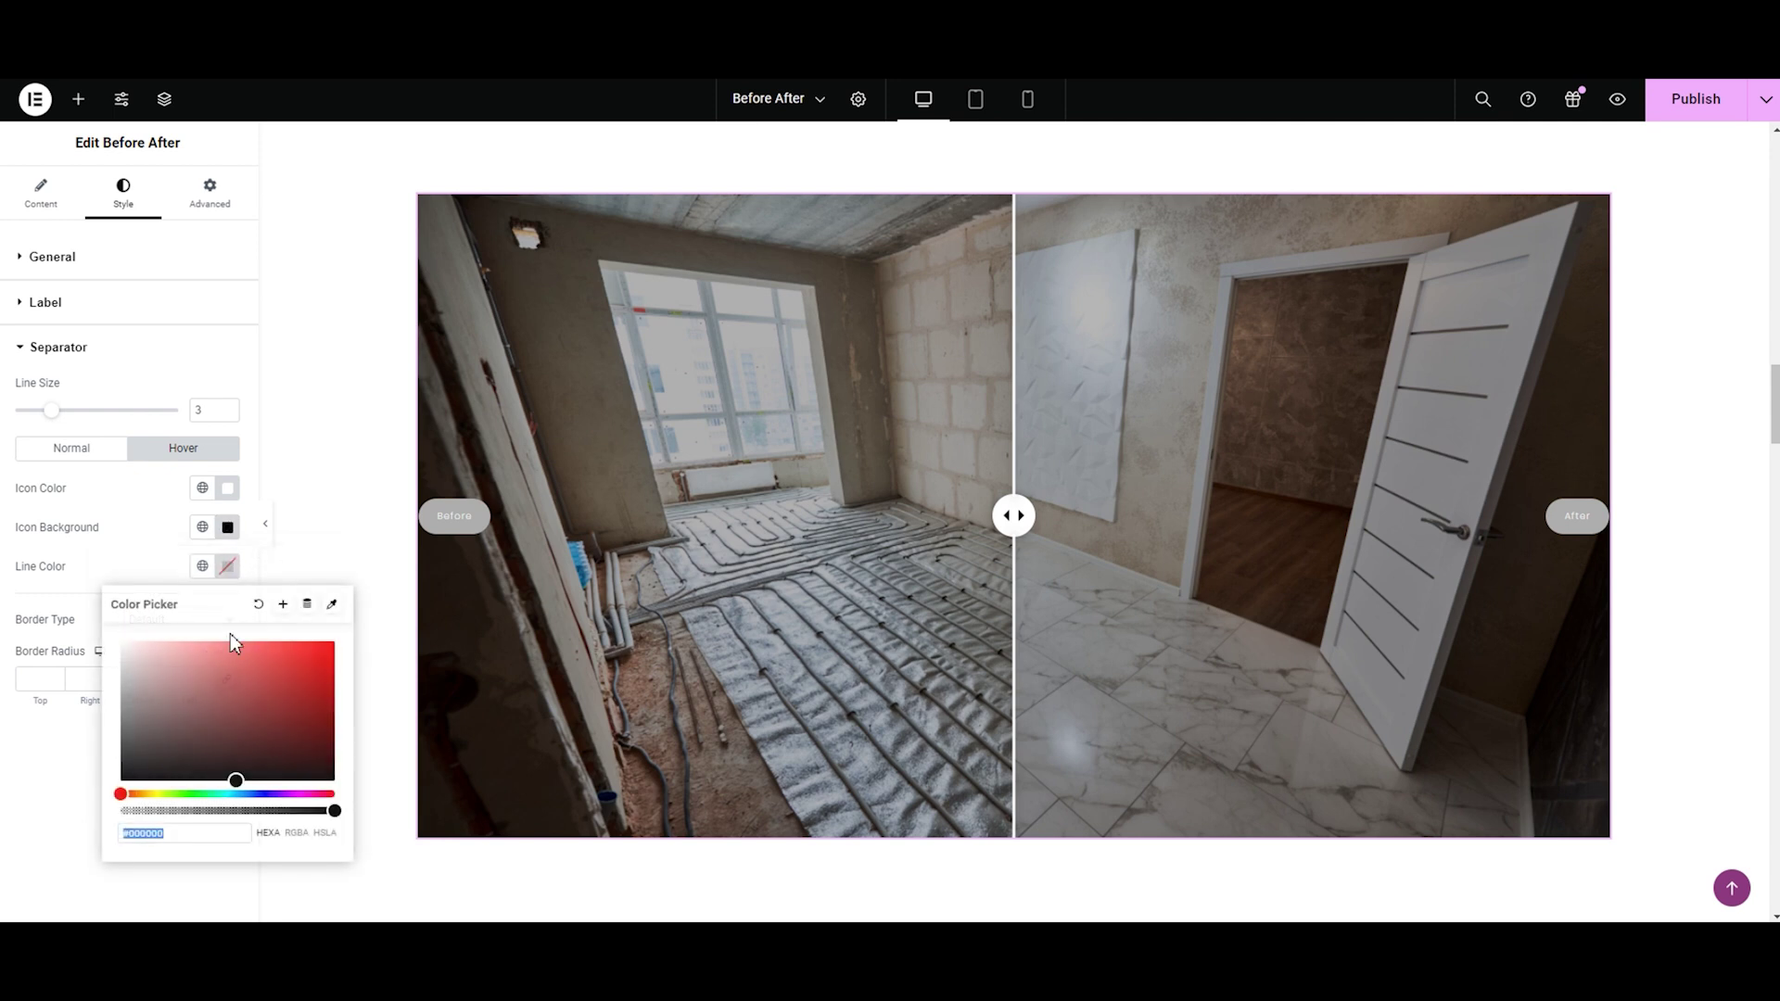
{"action": "left_click", "coordinate": [238, 795]}
{"action": "left_click_drag", "start_coordinate": [237, 781], "coordinate": [150, 782]}
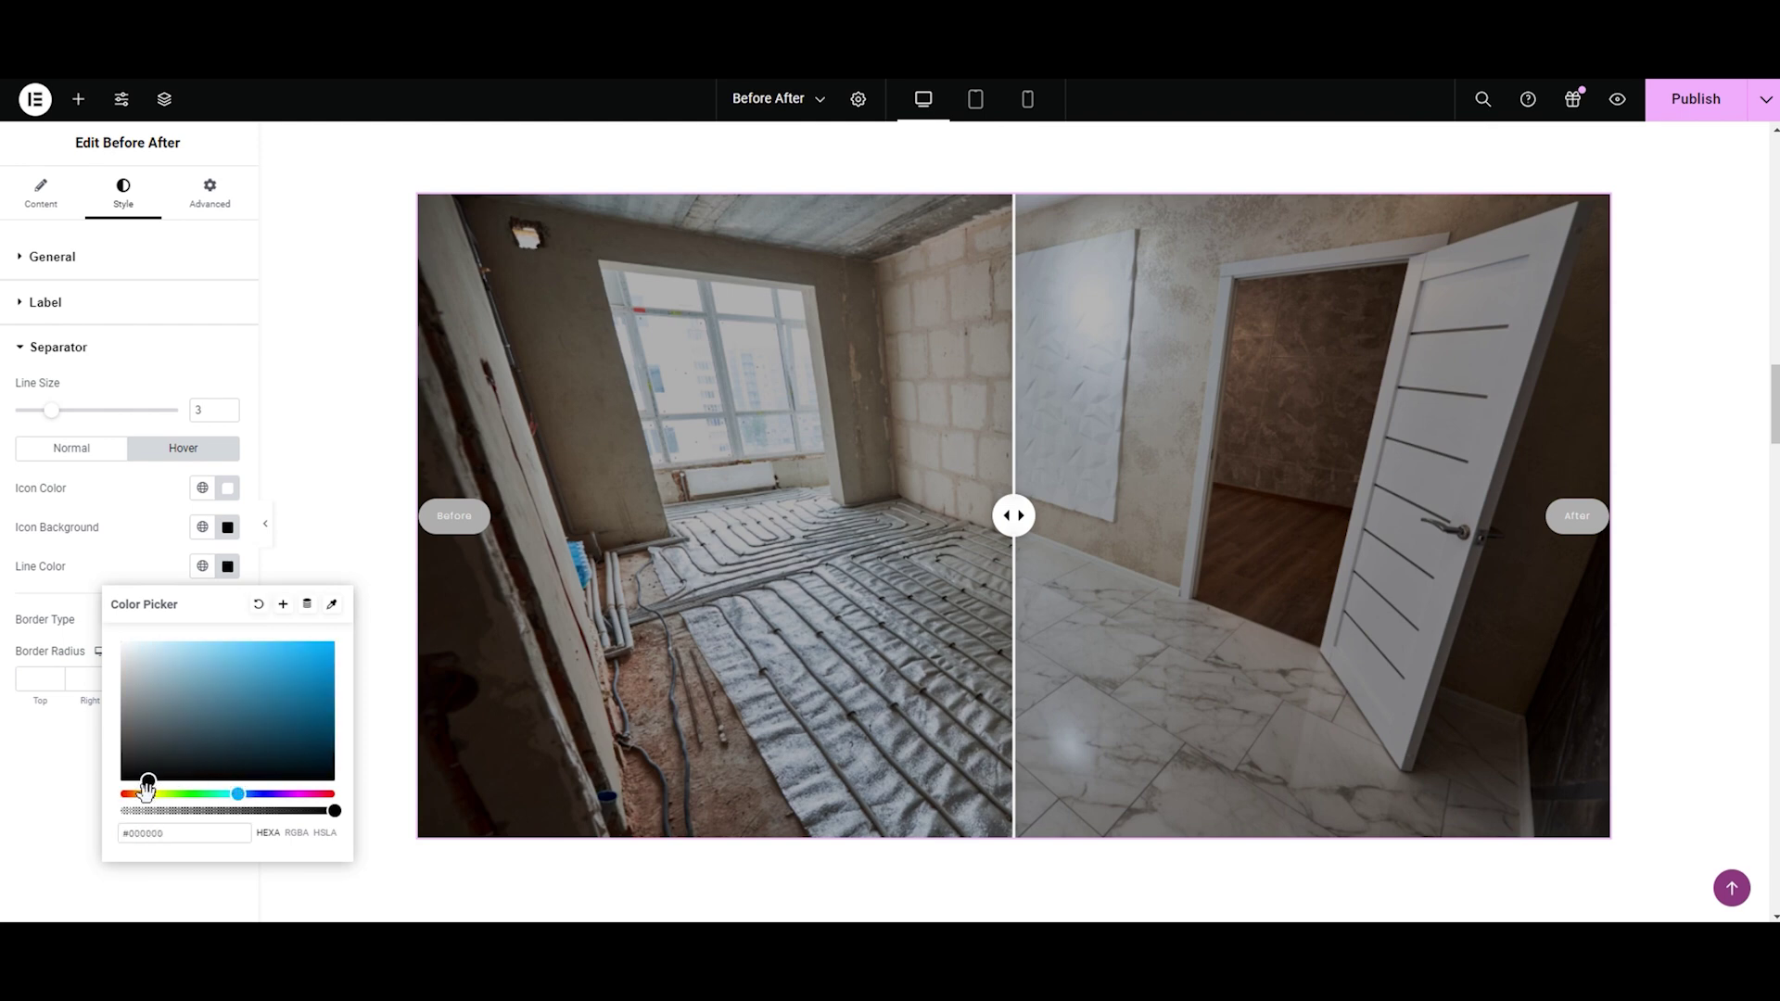
{"action": "left_click", "coordinate": [58, 783]}
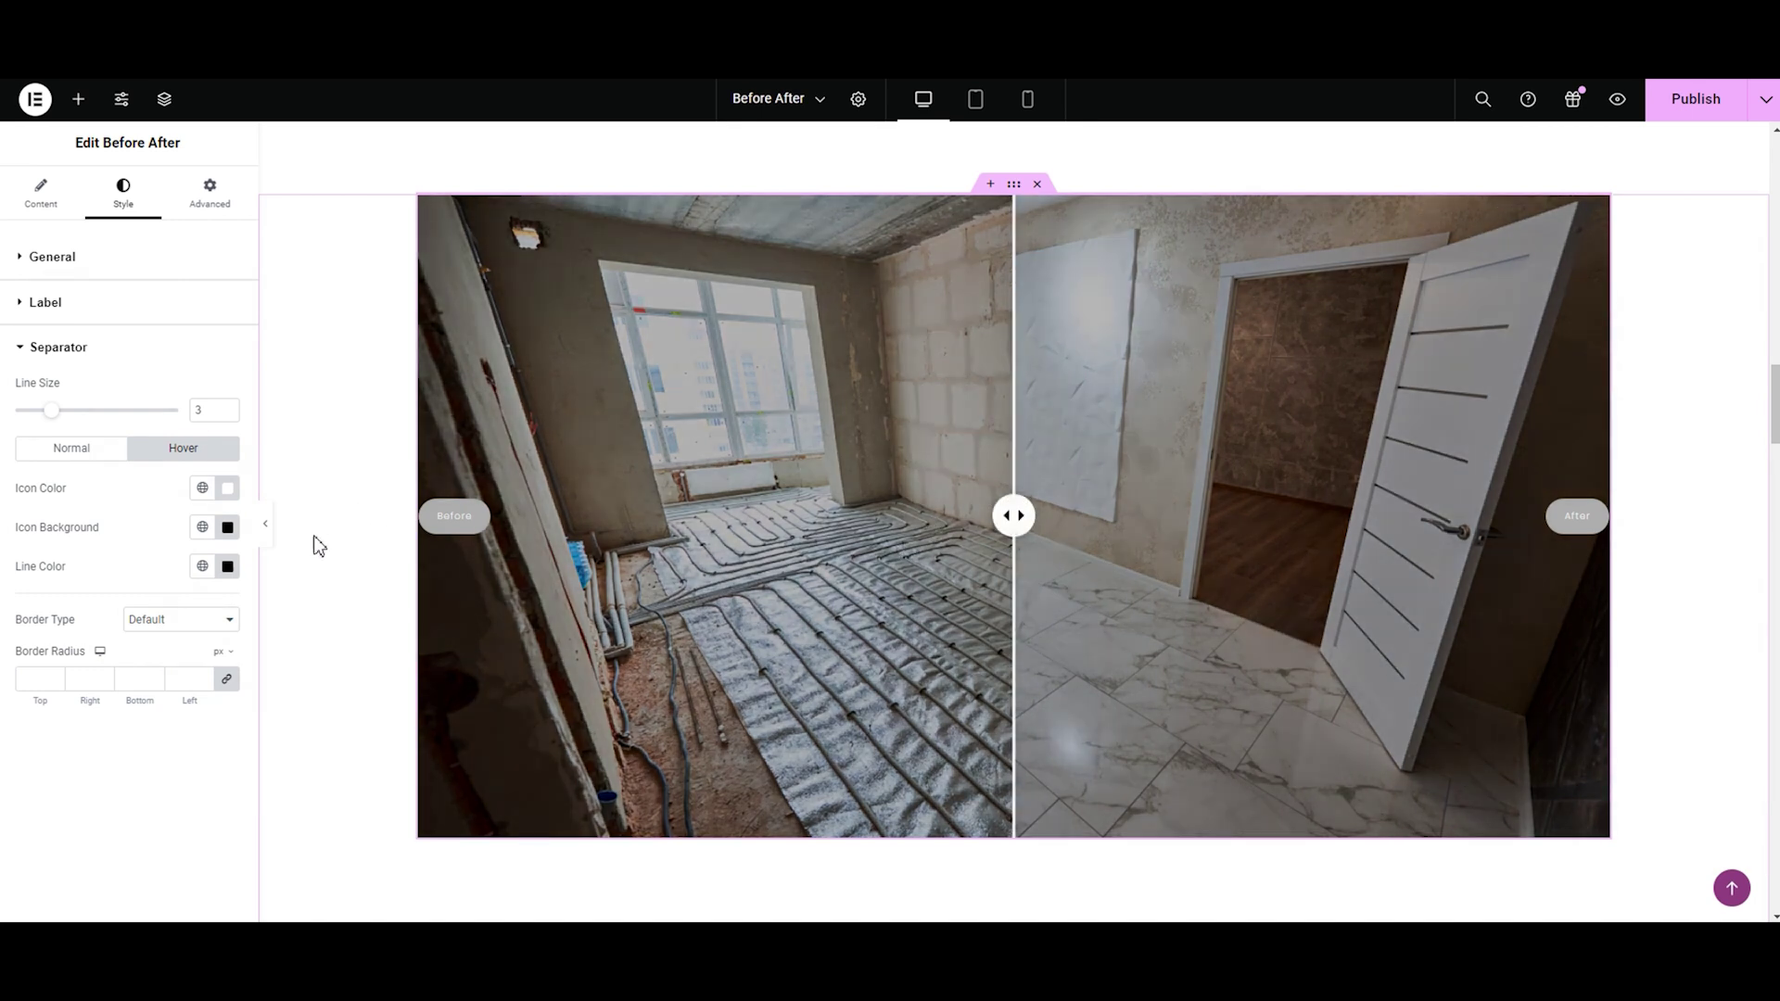
Step: Clear the hover icon, icon background and line colours, returning to the Normal tab
{"action": "left_click", "coordinate": [228, 492]}
{"action": "left_click", "coordinate": [260, 526]}
{"action": "left_click", "coordinate": [227, 528]}
{"action": "left_click", "coordinate": [261, 566]}
{"action": "left_click", "coordinate": [228, 567]}
{"action": "left_click", "coordinate": [71, 449]}
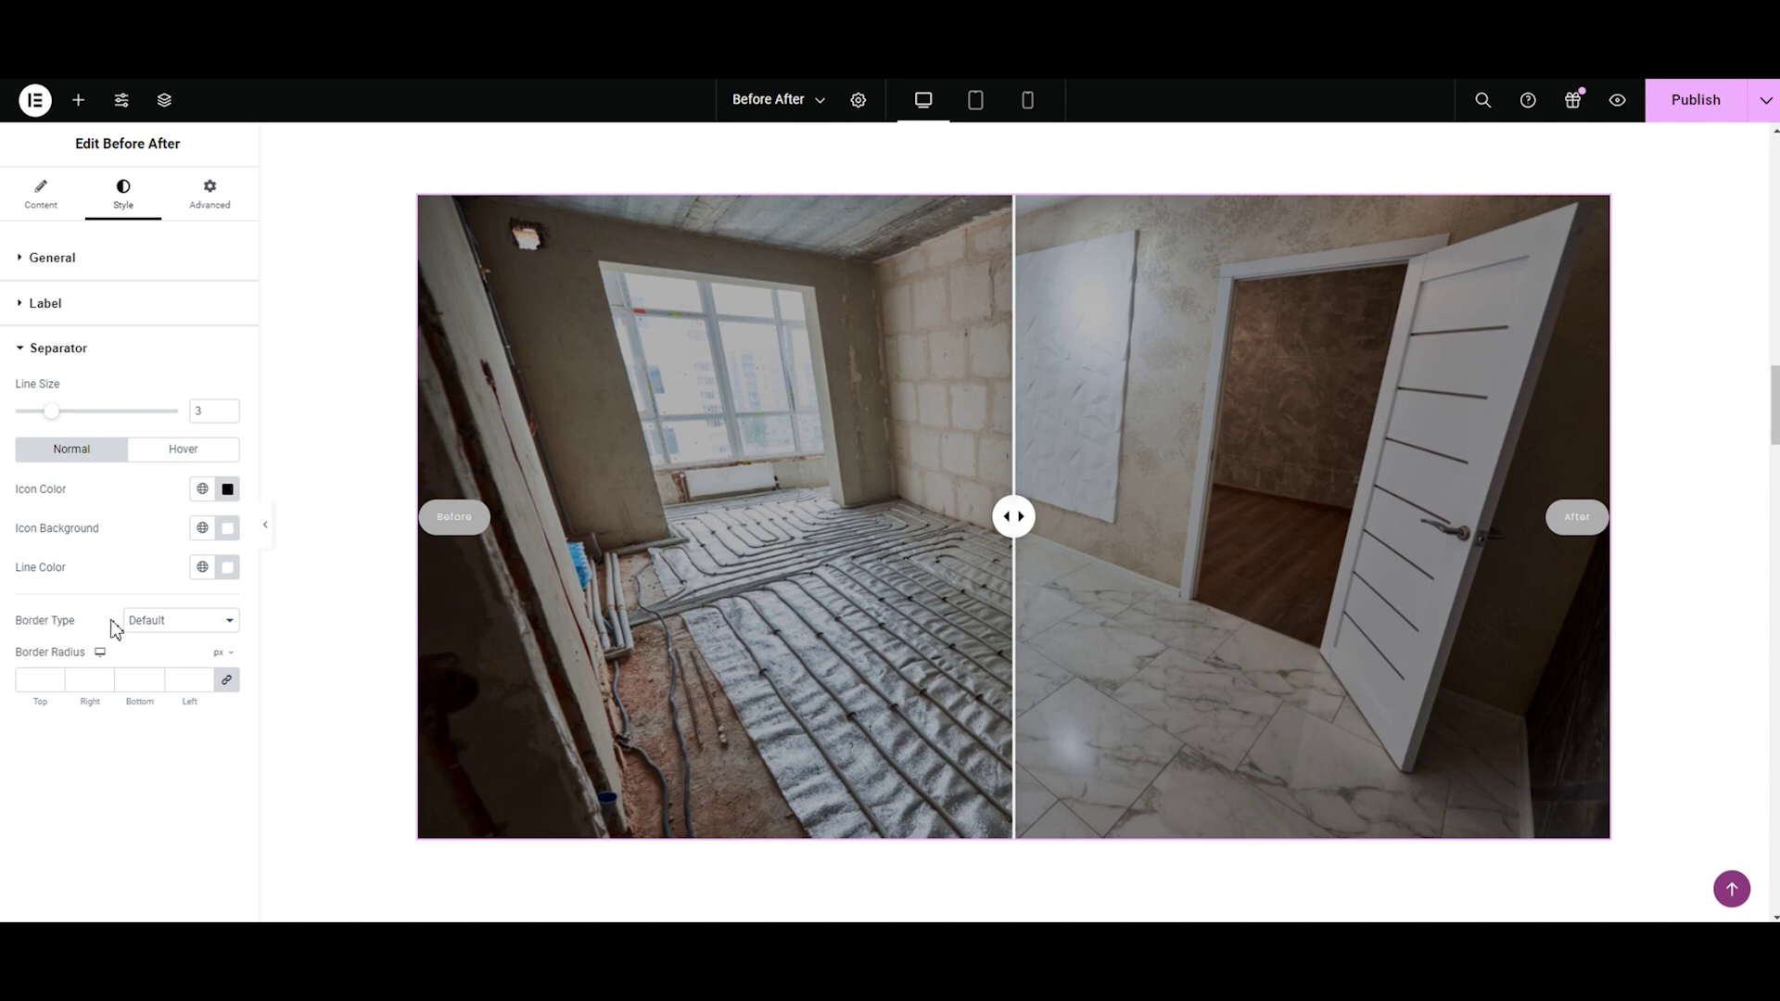
Step: Give the separator handle a solid black border
{"action": "left_click", "coordinate": [175, 621]}
{"action": "left_click", "coordinate": [168, 670]}
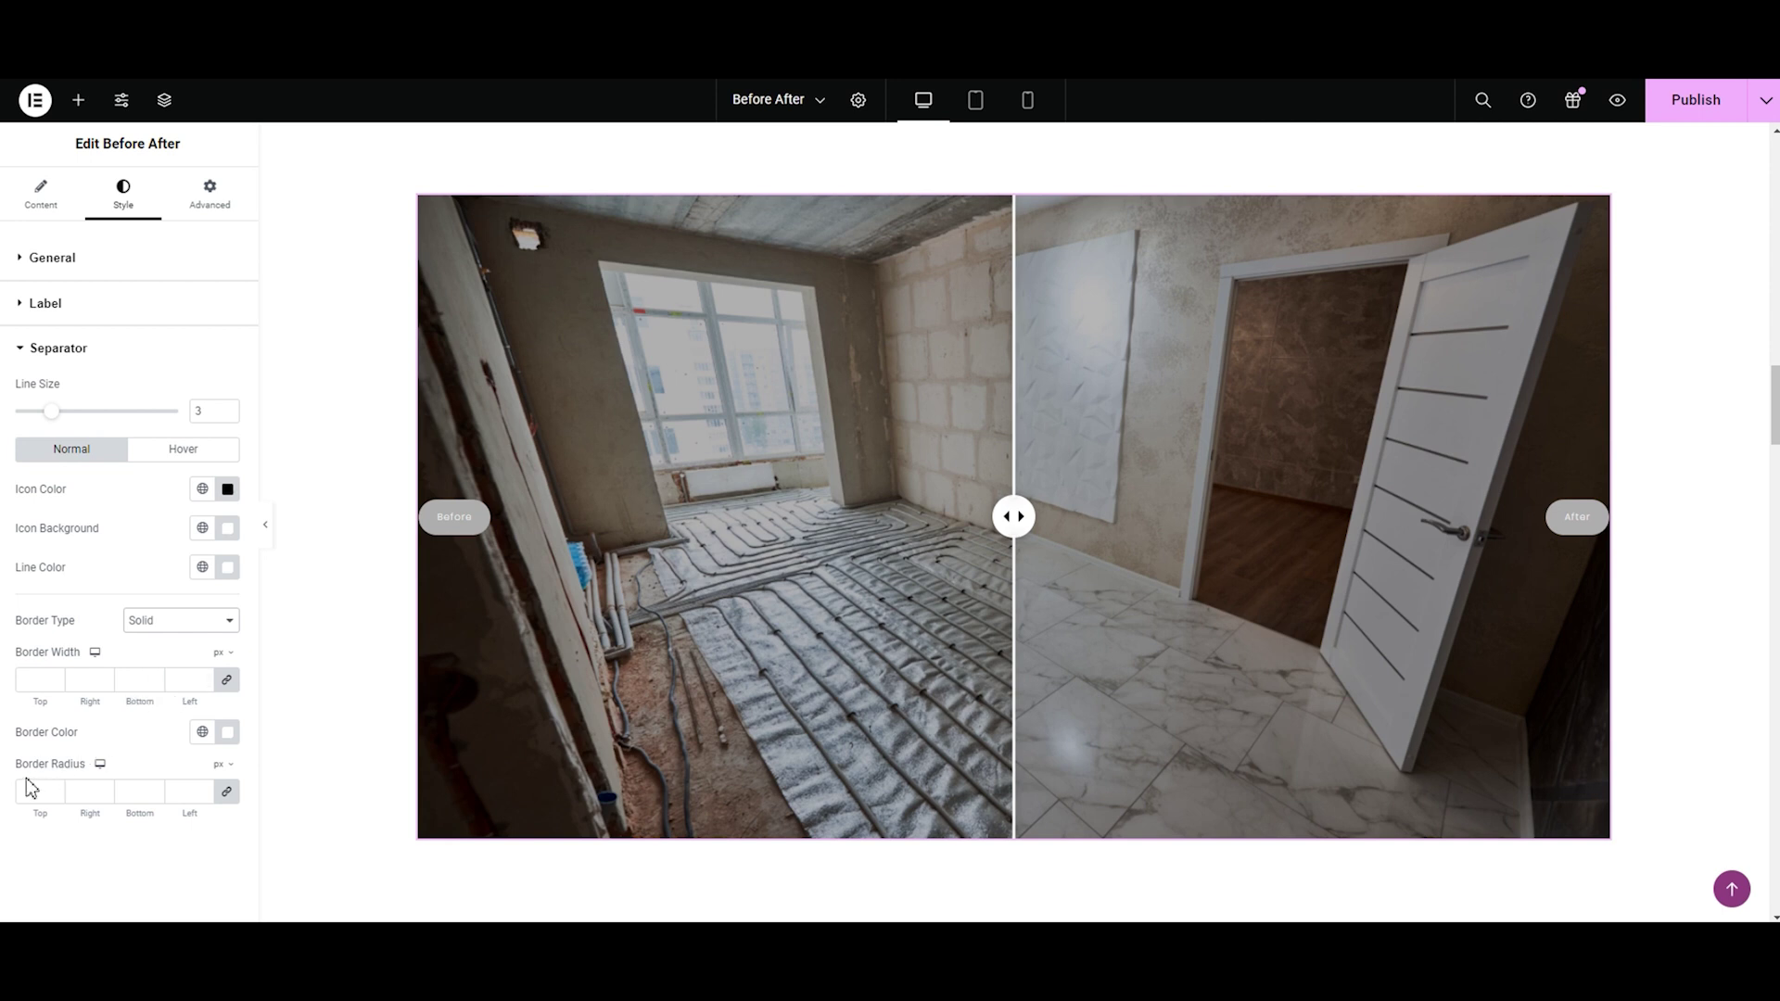
{"action": "left_click", "coordinate": [227, 733]}
{"action": "left_click_drag", "start_coordinate": [131, 504], "coordinate": [129, 638]}
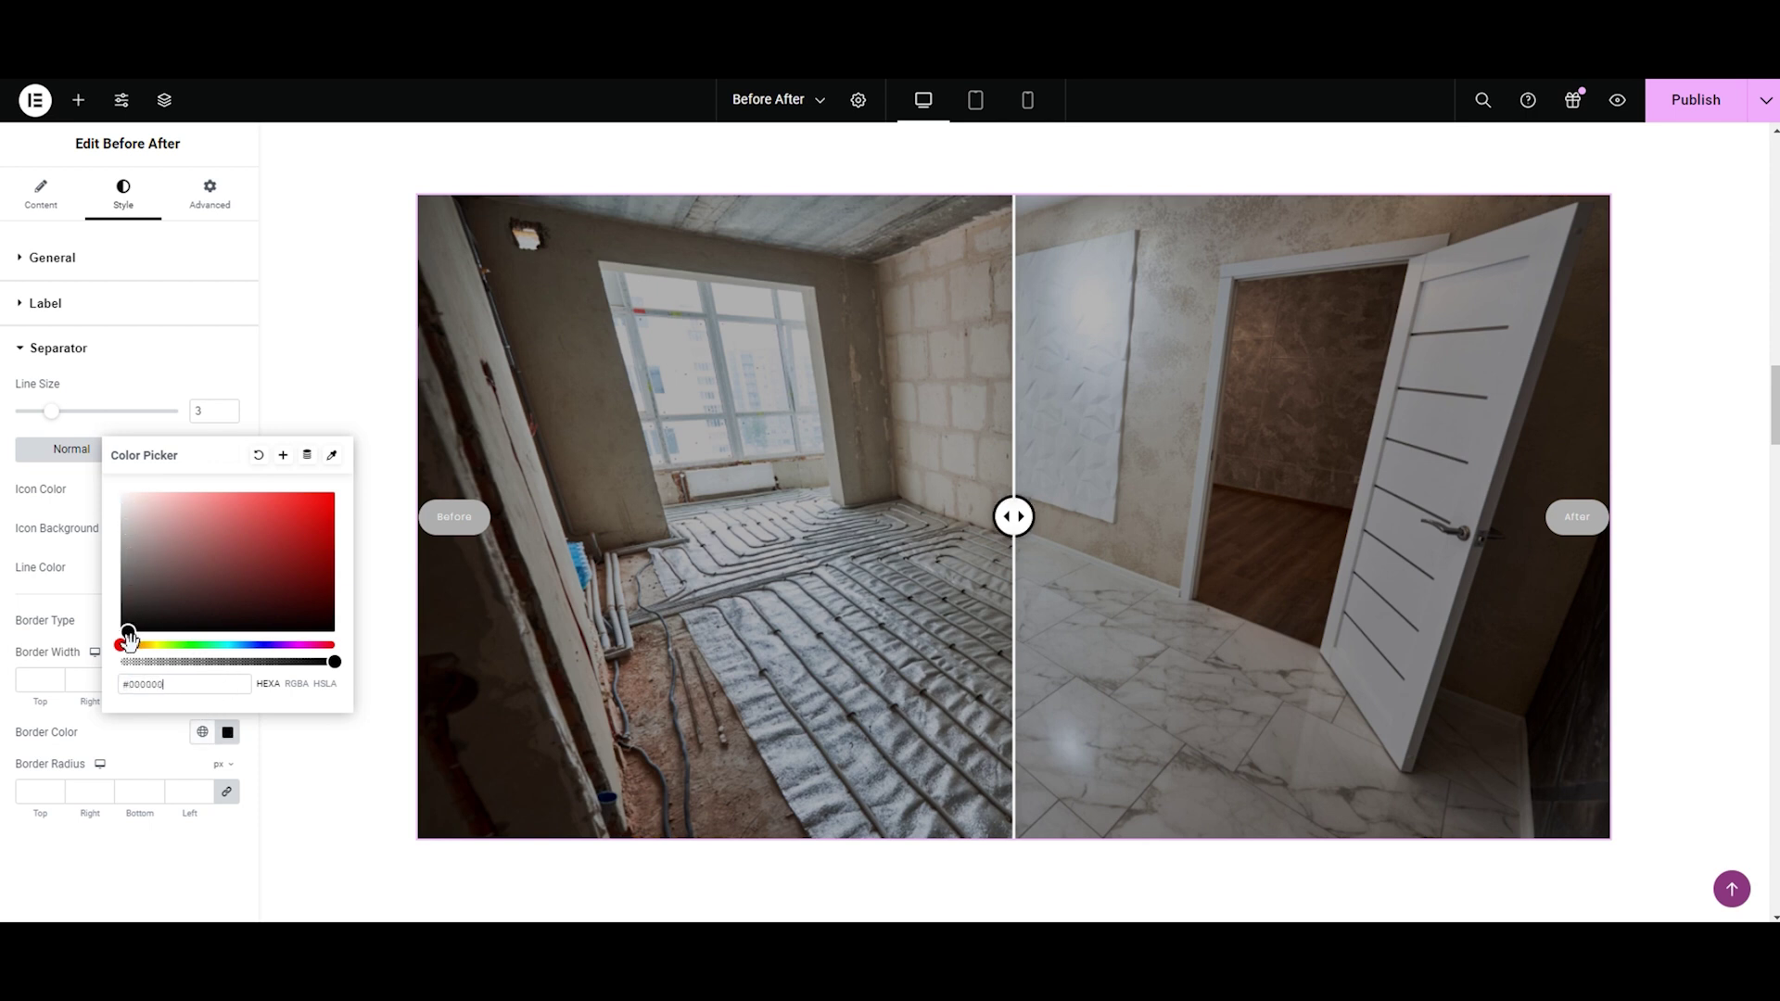
{"action": "left_click", "coordinate": [72, 649]}
Step: Try double, dotted and groove borders with width 2 and a corner radius of 20
{"action": "left_click", "coordinate": [181, 623]}
{"action": "left_click", "coordinate": [171, 684]}
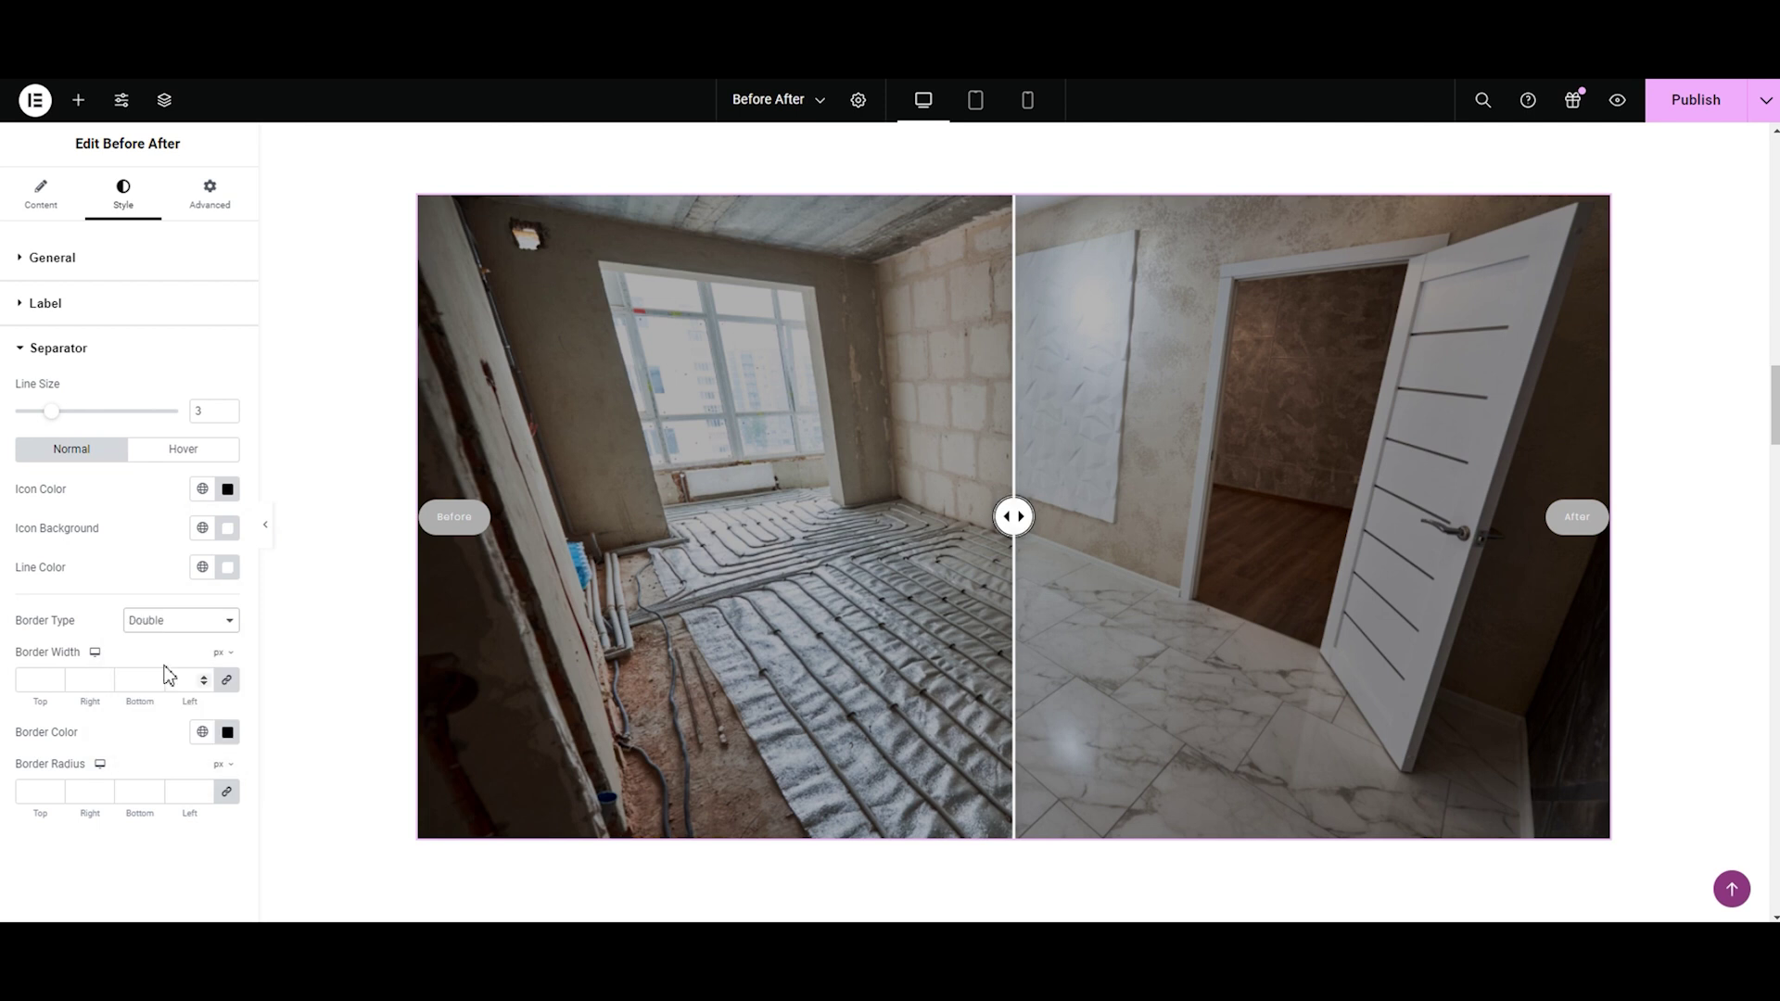
{"action": "left_click", "coordinate": [159, 623]}
{"action": "left_click", "coordinate": [159, 698]}
{"action": "left_click", "coordinate": [164, 628]}
{"action": "left_click", "coordinate": [150, 727]}
{"action": "double_click", "coordinate": [204, 678]}
{"action": "left_click", "coordinate": [204, 789]}
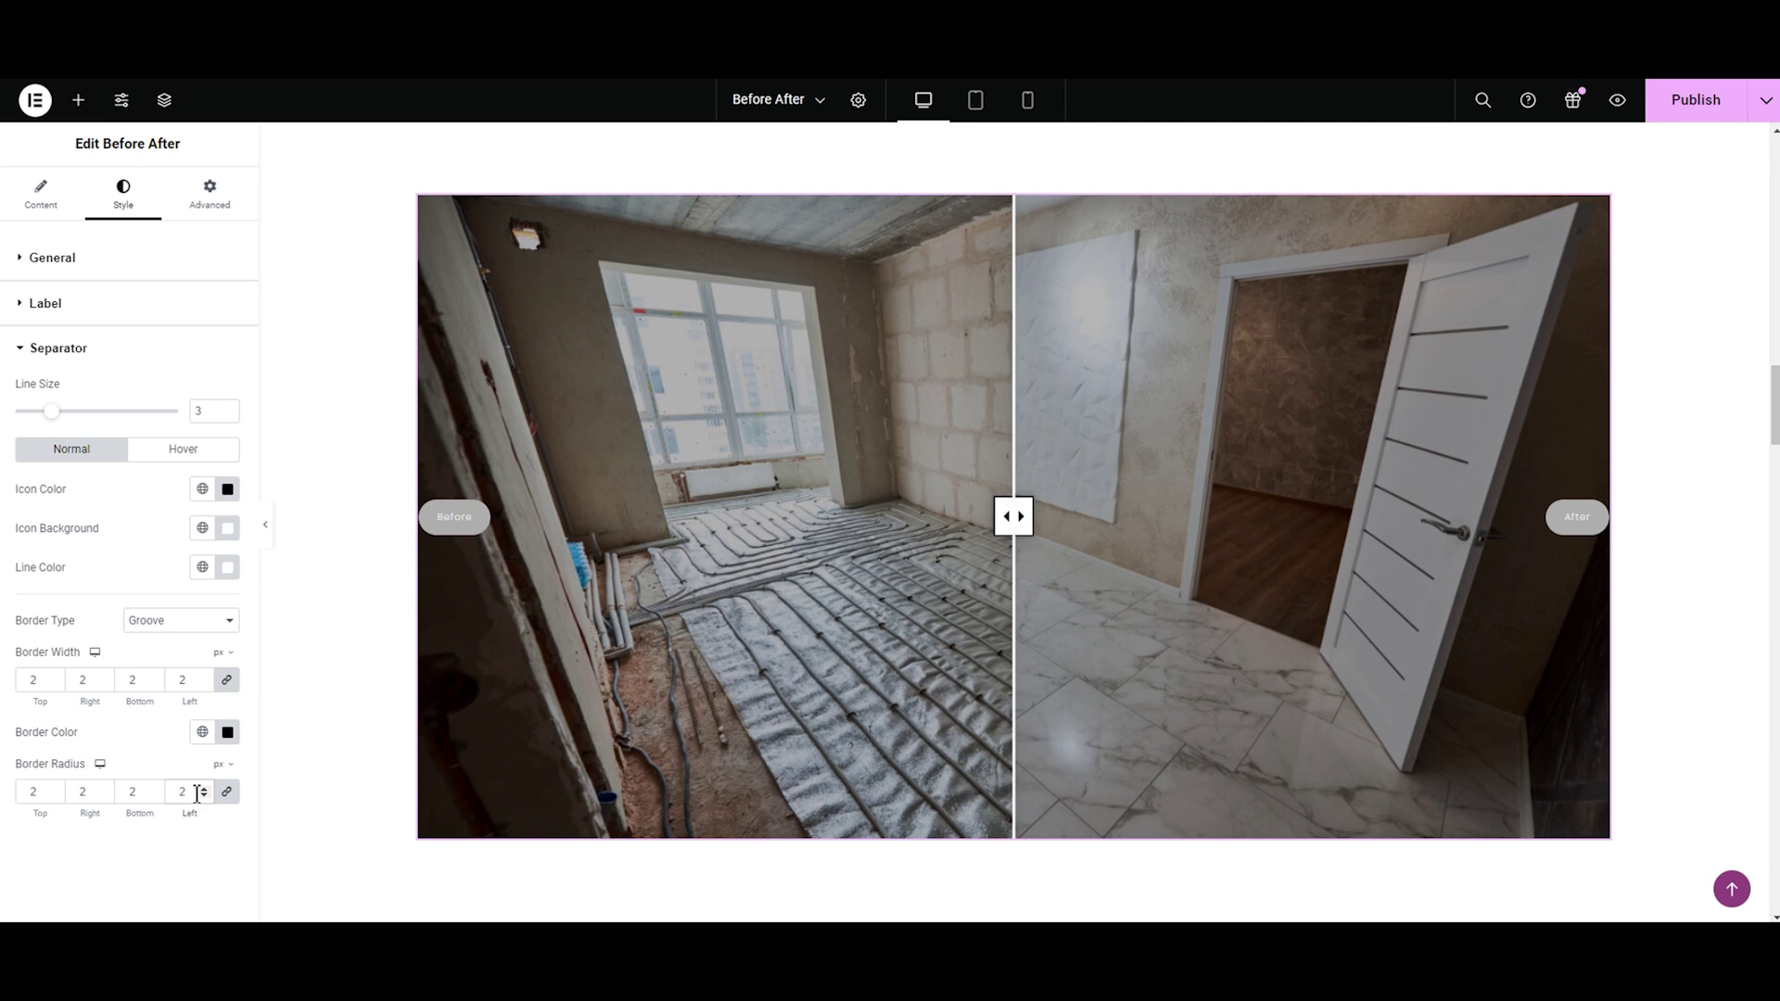
{"action": "type", "text": "0"}
Step: Revert the border type to Default, clear the corner radius and collapse the Separator section
{"action": "left_click", "coordinate": [169, 623]}
{"action": "left_click", "coordinate": [172, 640]}
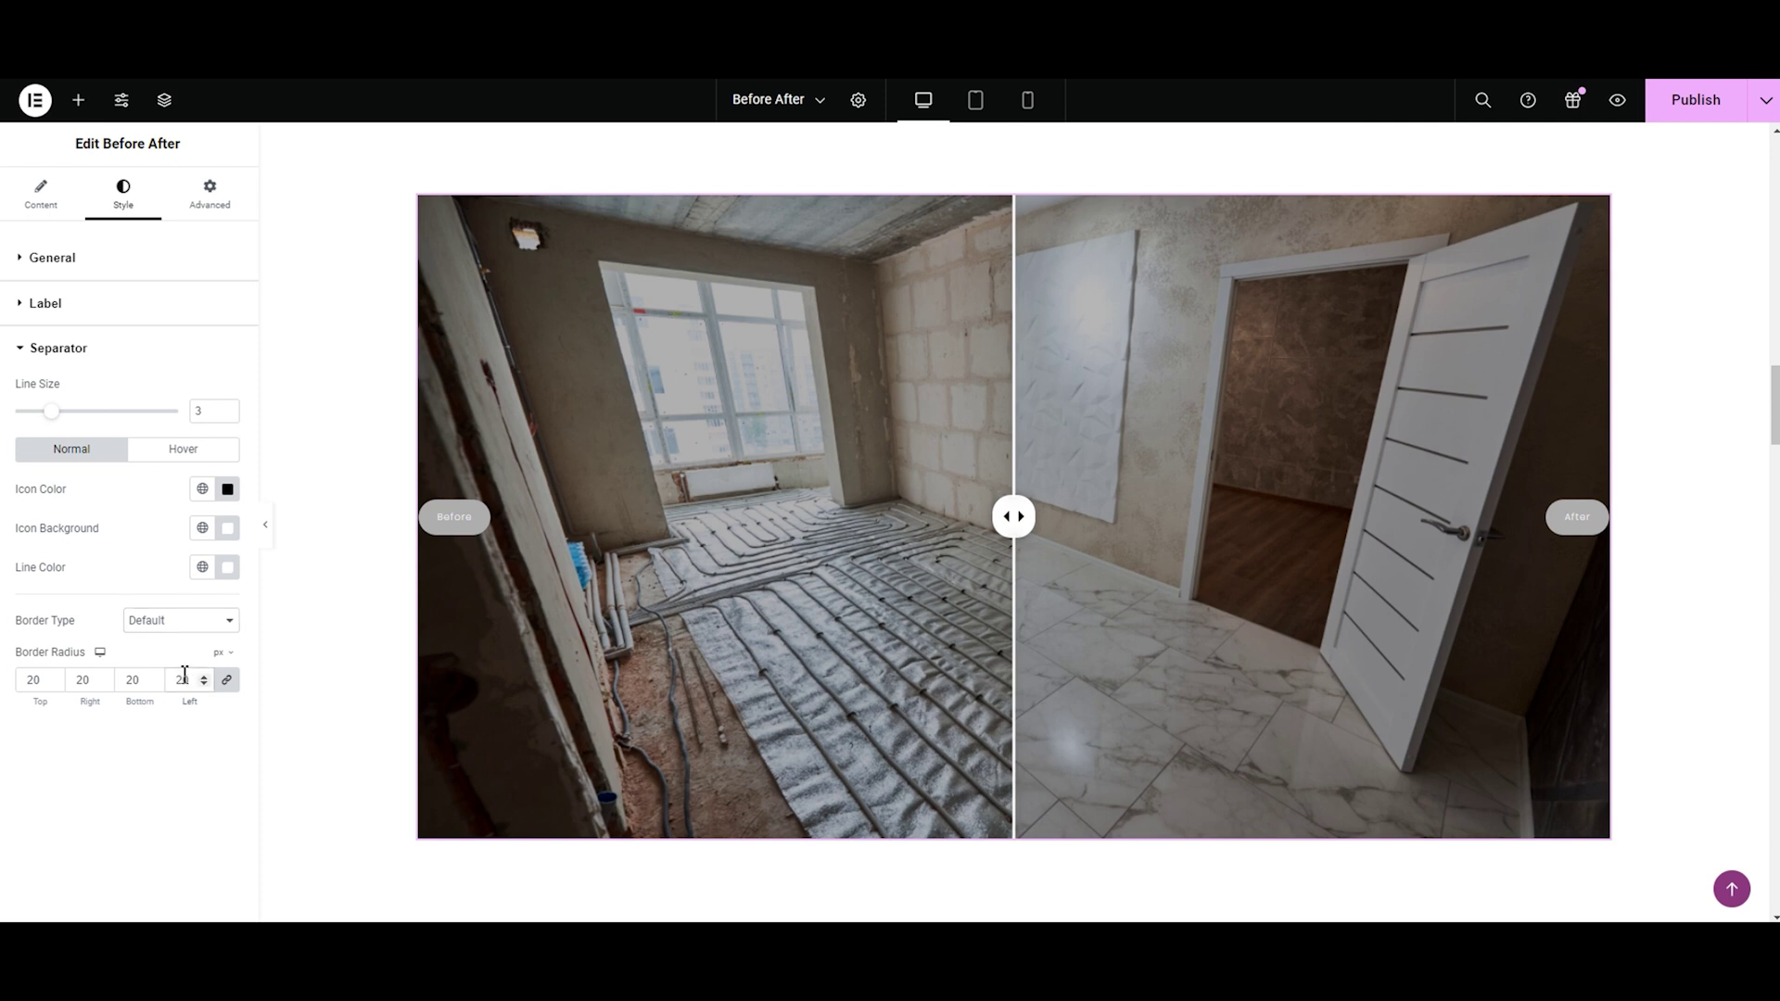
{"action": "double_click", "coordinate": [184, 679]}
{"action": "key", "text": "BackSpace"}
{"action": "left_click", "coordinate": [37, 351]}
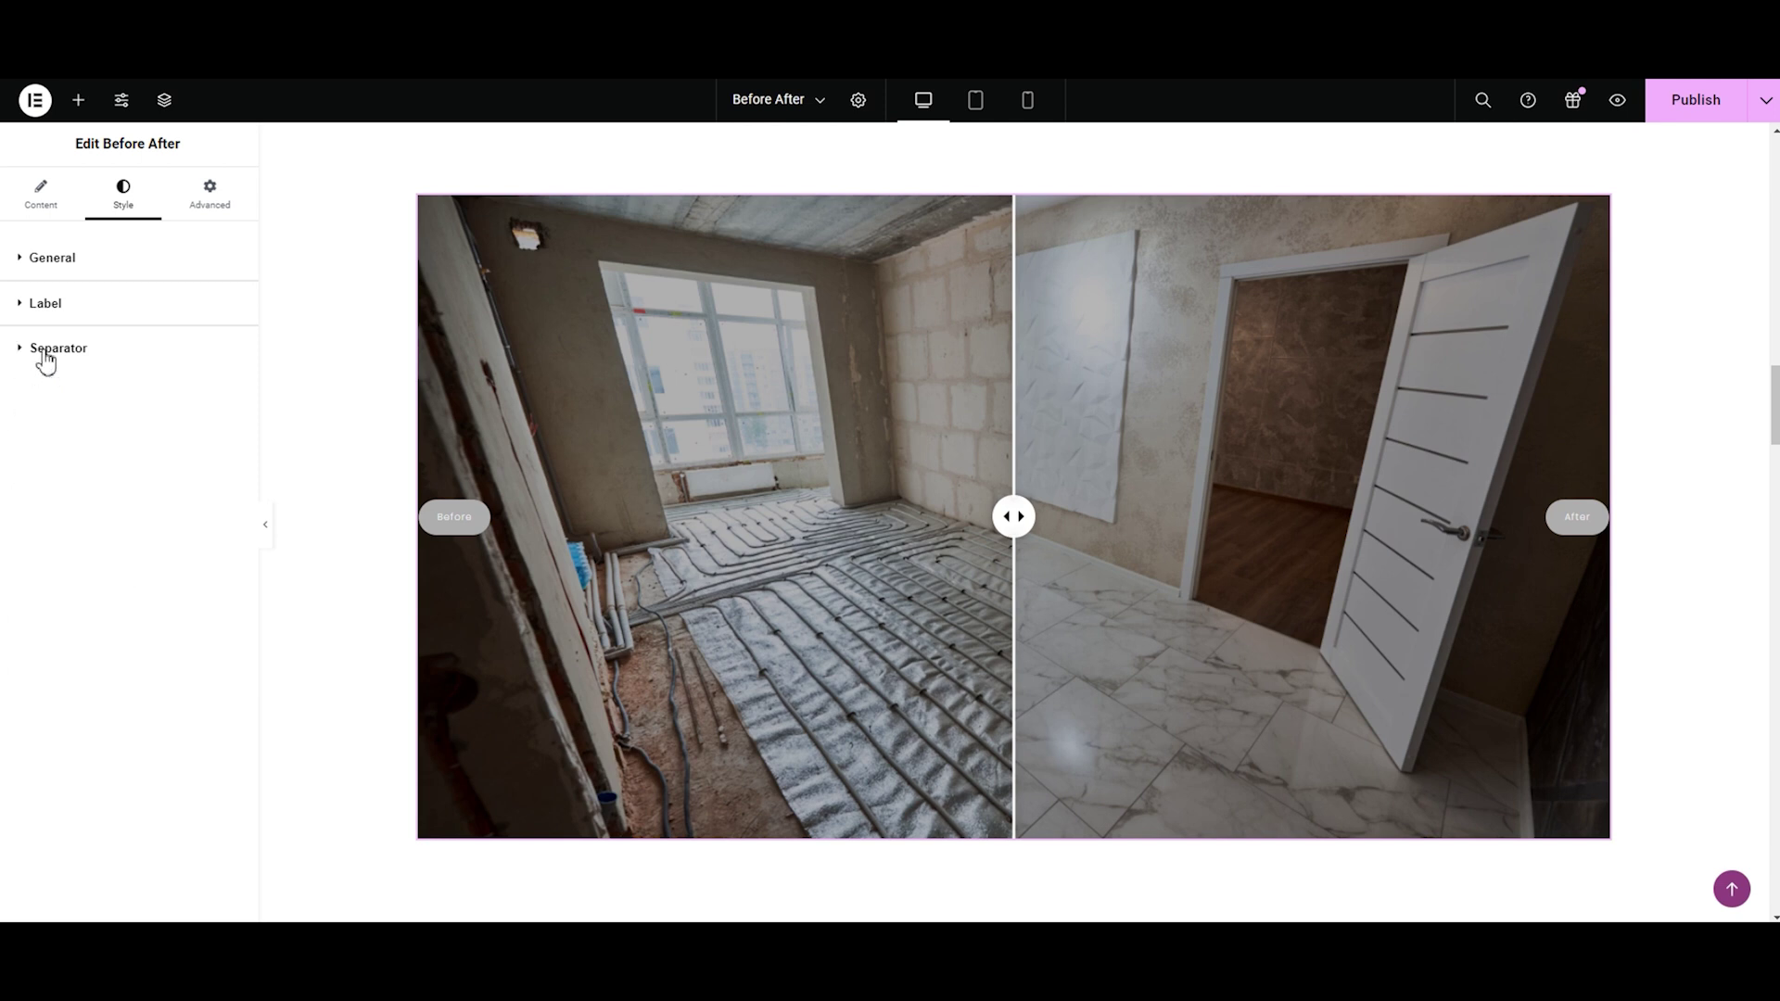
Step: After trying 'Before Renovation', set the labels to 'Before' and 'After'
{"action": "left_click", "coordinate": [38, 223]}
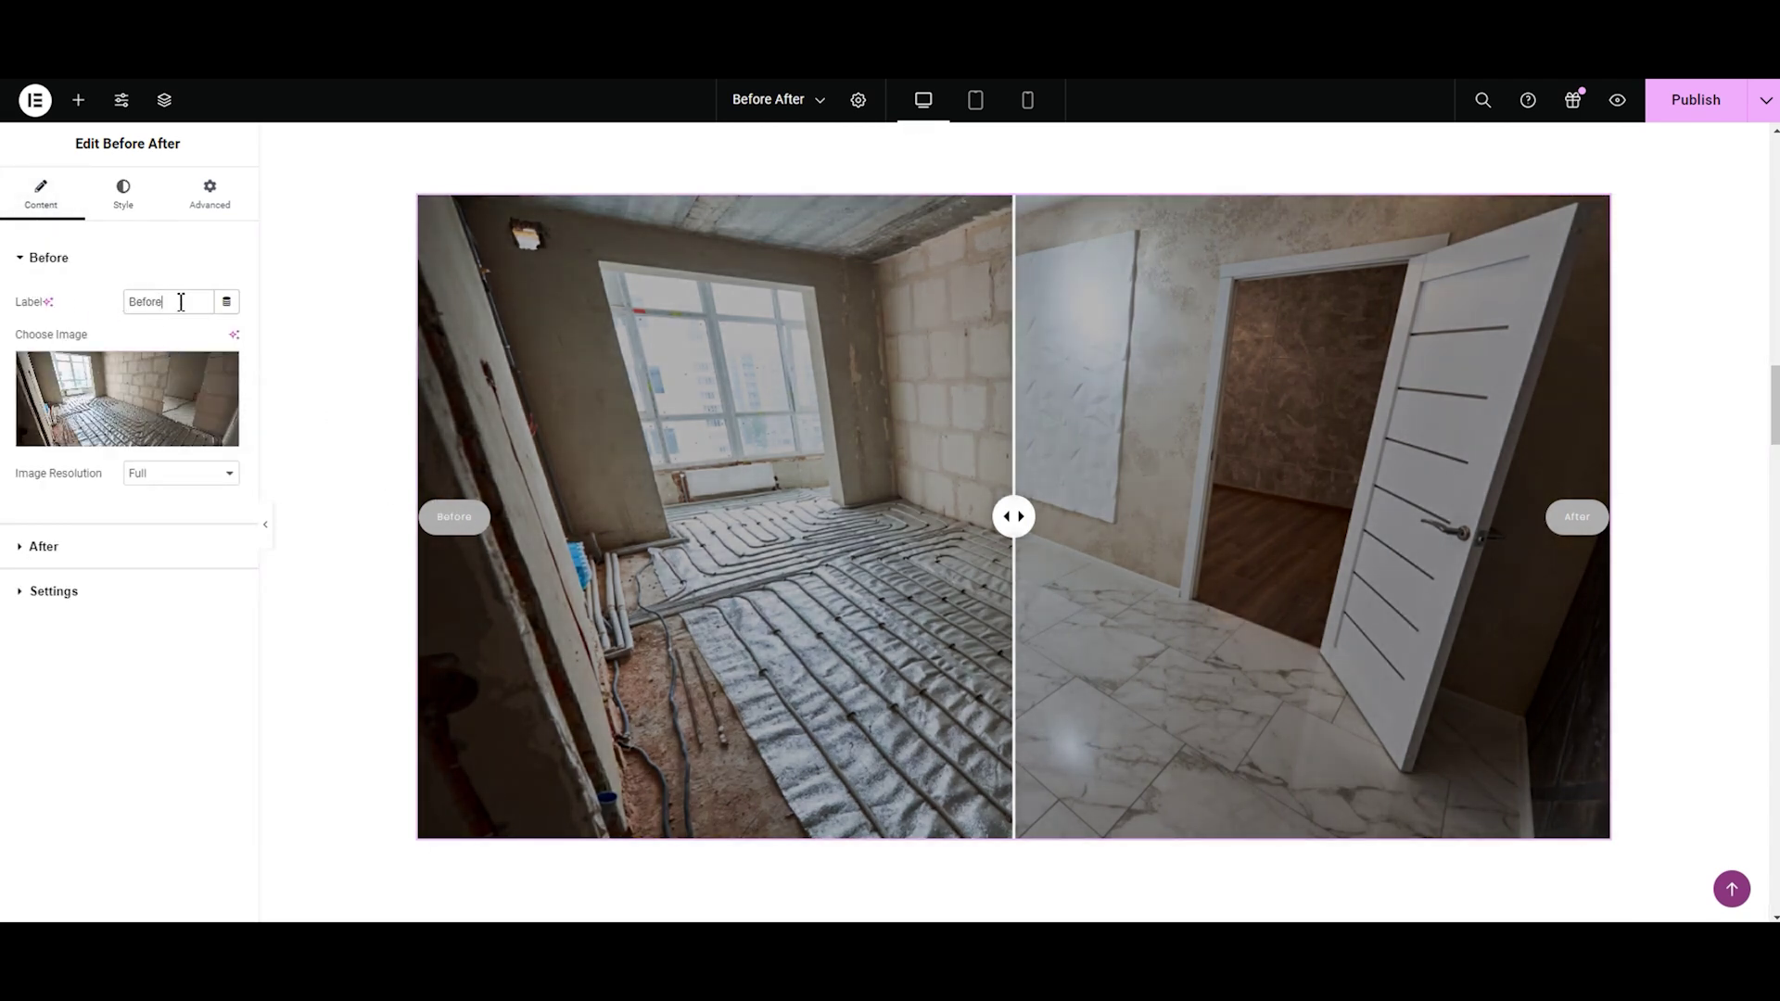
{"action": "key", "text": "BackSpace"}
{"action": "key", "text": "BackSpace"}
{"action": "key", "text": "BackSpace"}
{"action": "key", "text": "BackSpace"}
{"action": "key", "text": "BackSpace"}
{"action": "type", "text": "efore Renovation"}
{"action": "left_click", "coordinate": [111, 555]}
{"action": "double_click", "coordinate": [183, 348]}
{"action": "key", "text": "BackSpace"}
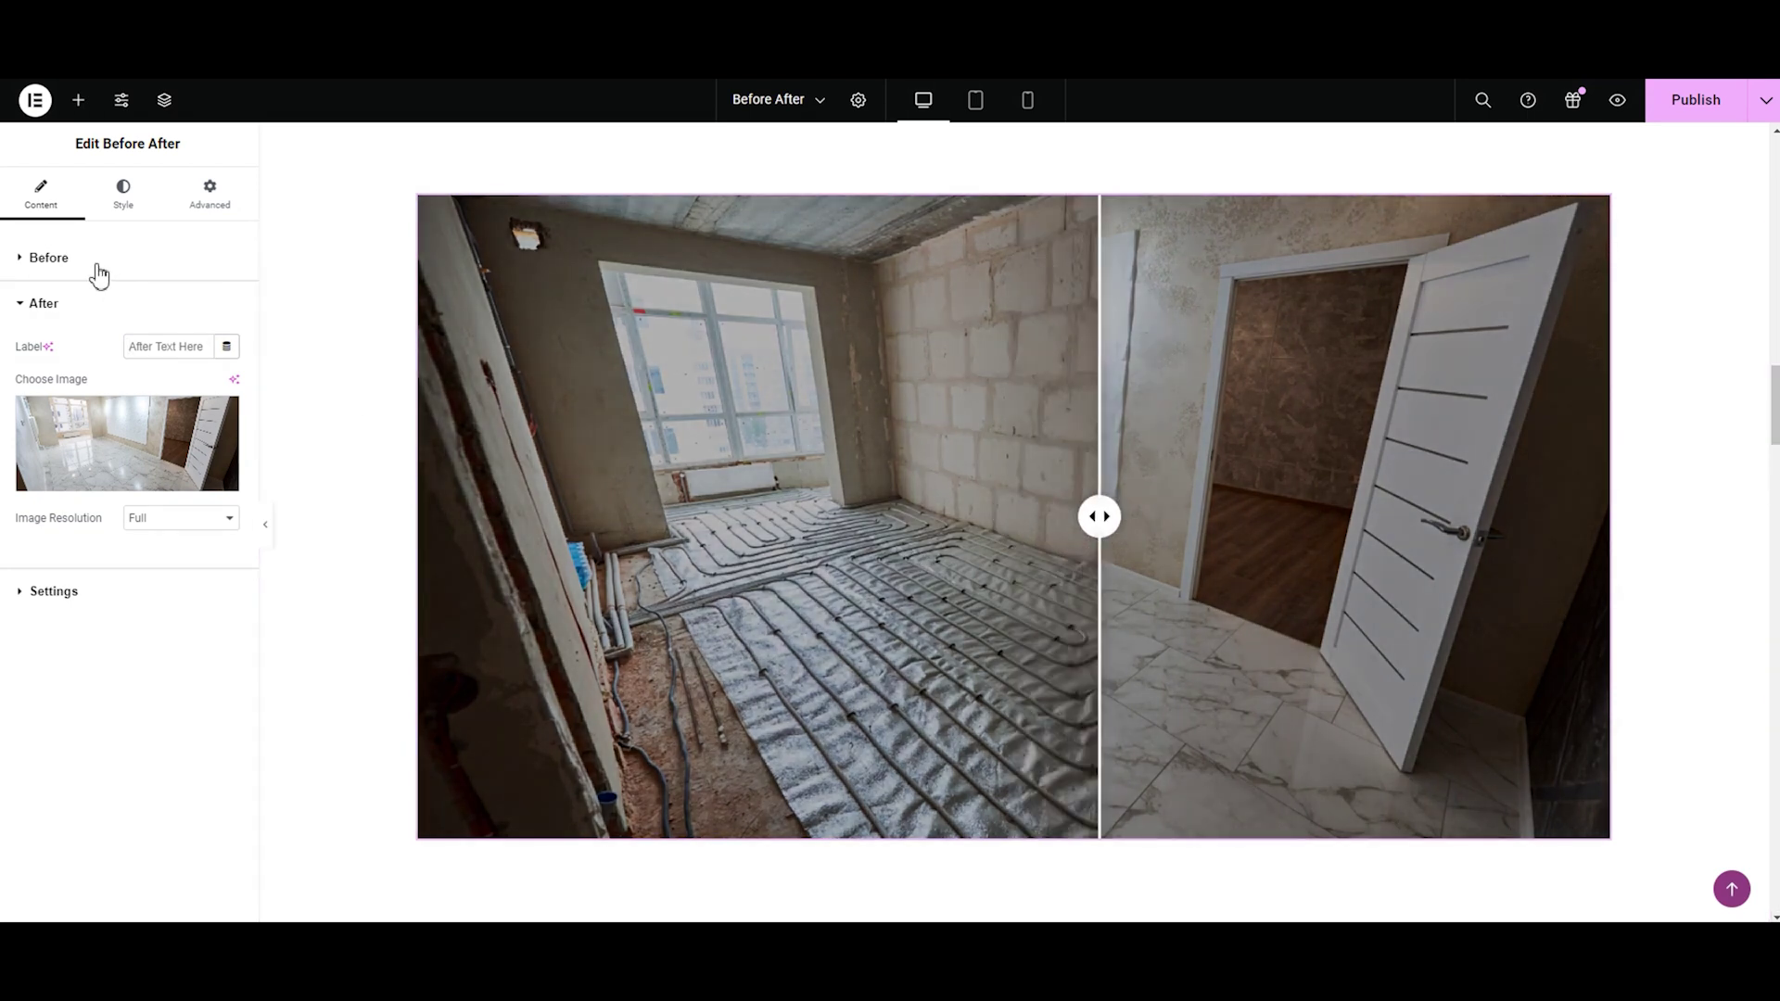
{"action": "left_click", "coordinate": [97, 261]}
{"action": "left_click", "coordinate": [154, 303]}
{"action": "type", "text": "Before"}
{"action": "left_click", "coordinate": [146, 554]}
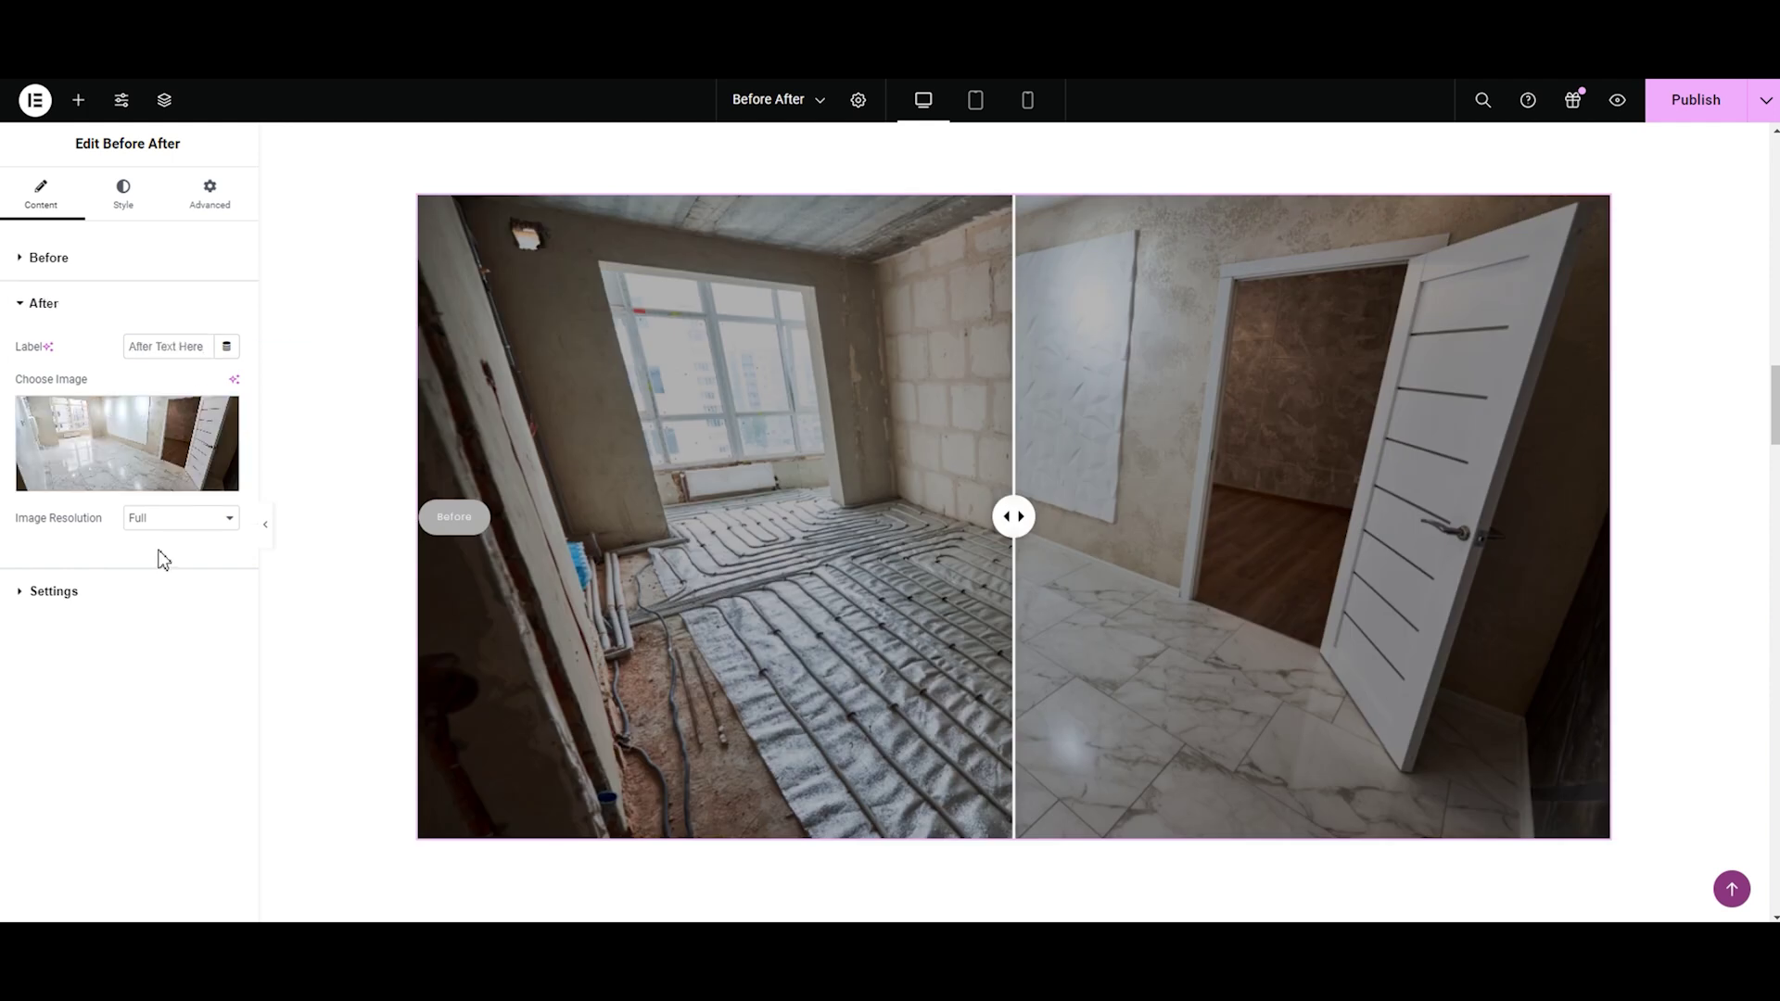
{"action": "left_click", "coordinate": [168, 347]}
{"action": "type", "text": "After"}
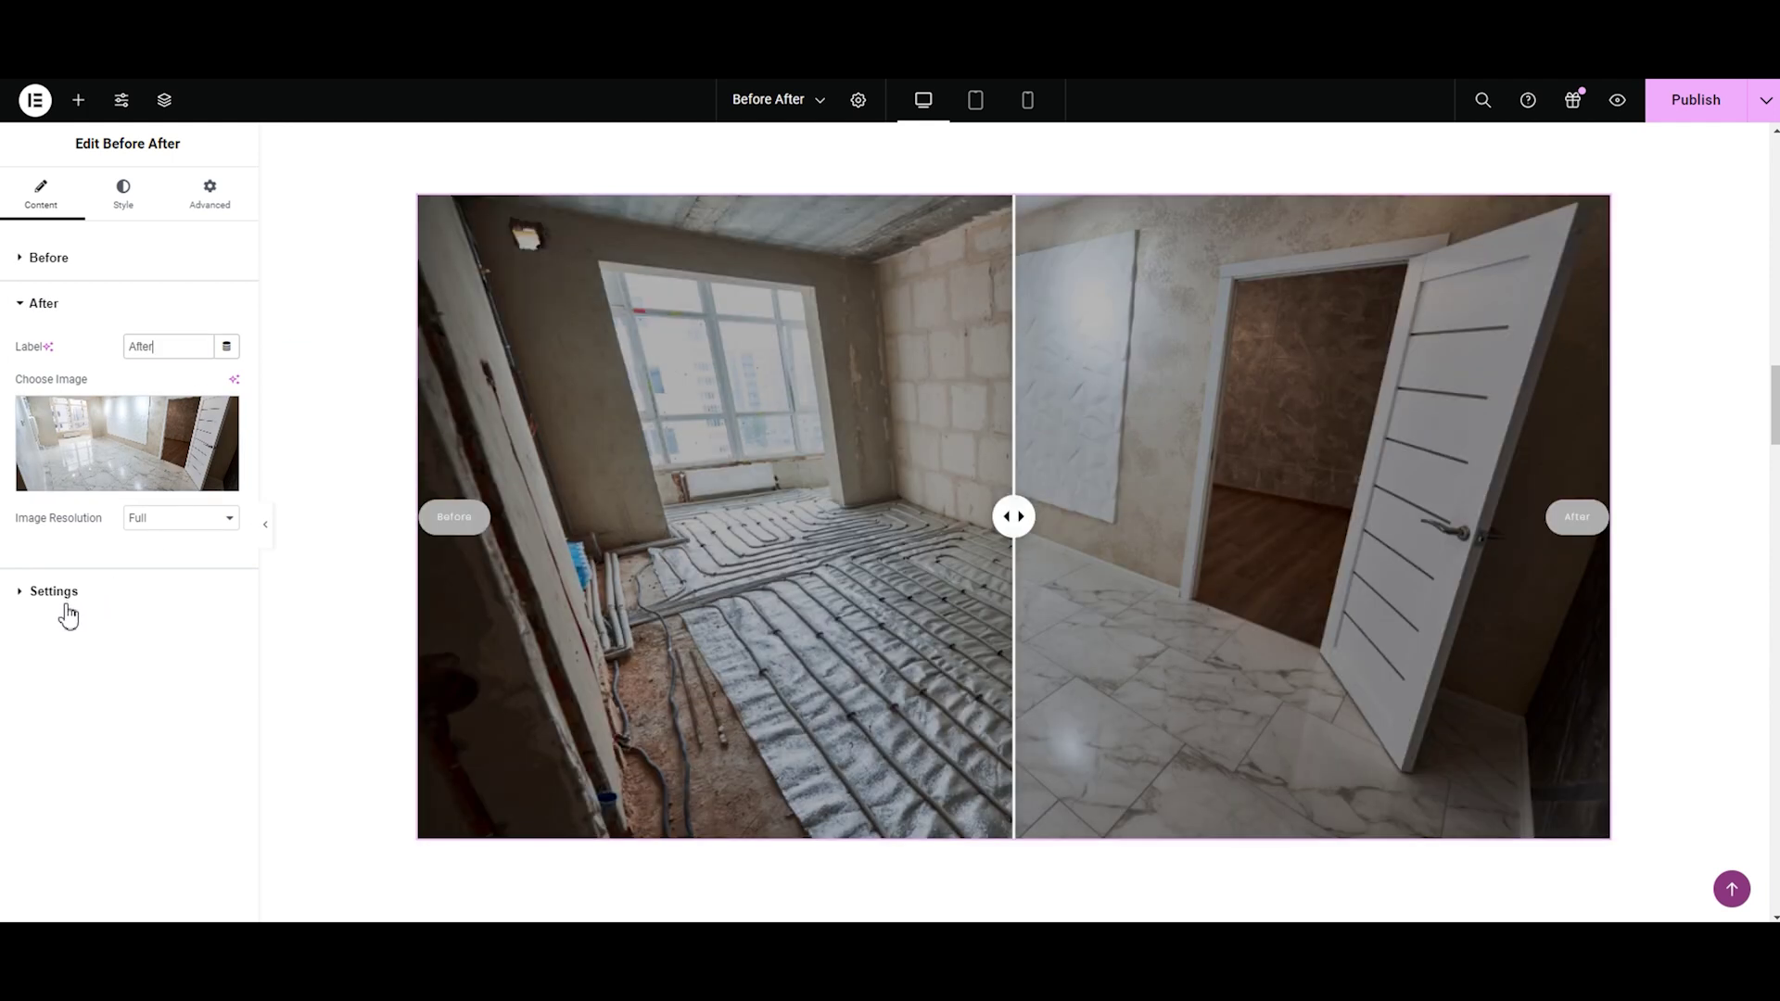
Step: Set Display Label to On Hover and publish the page
{"action": "left_click", "coordinate": [65, 608]}
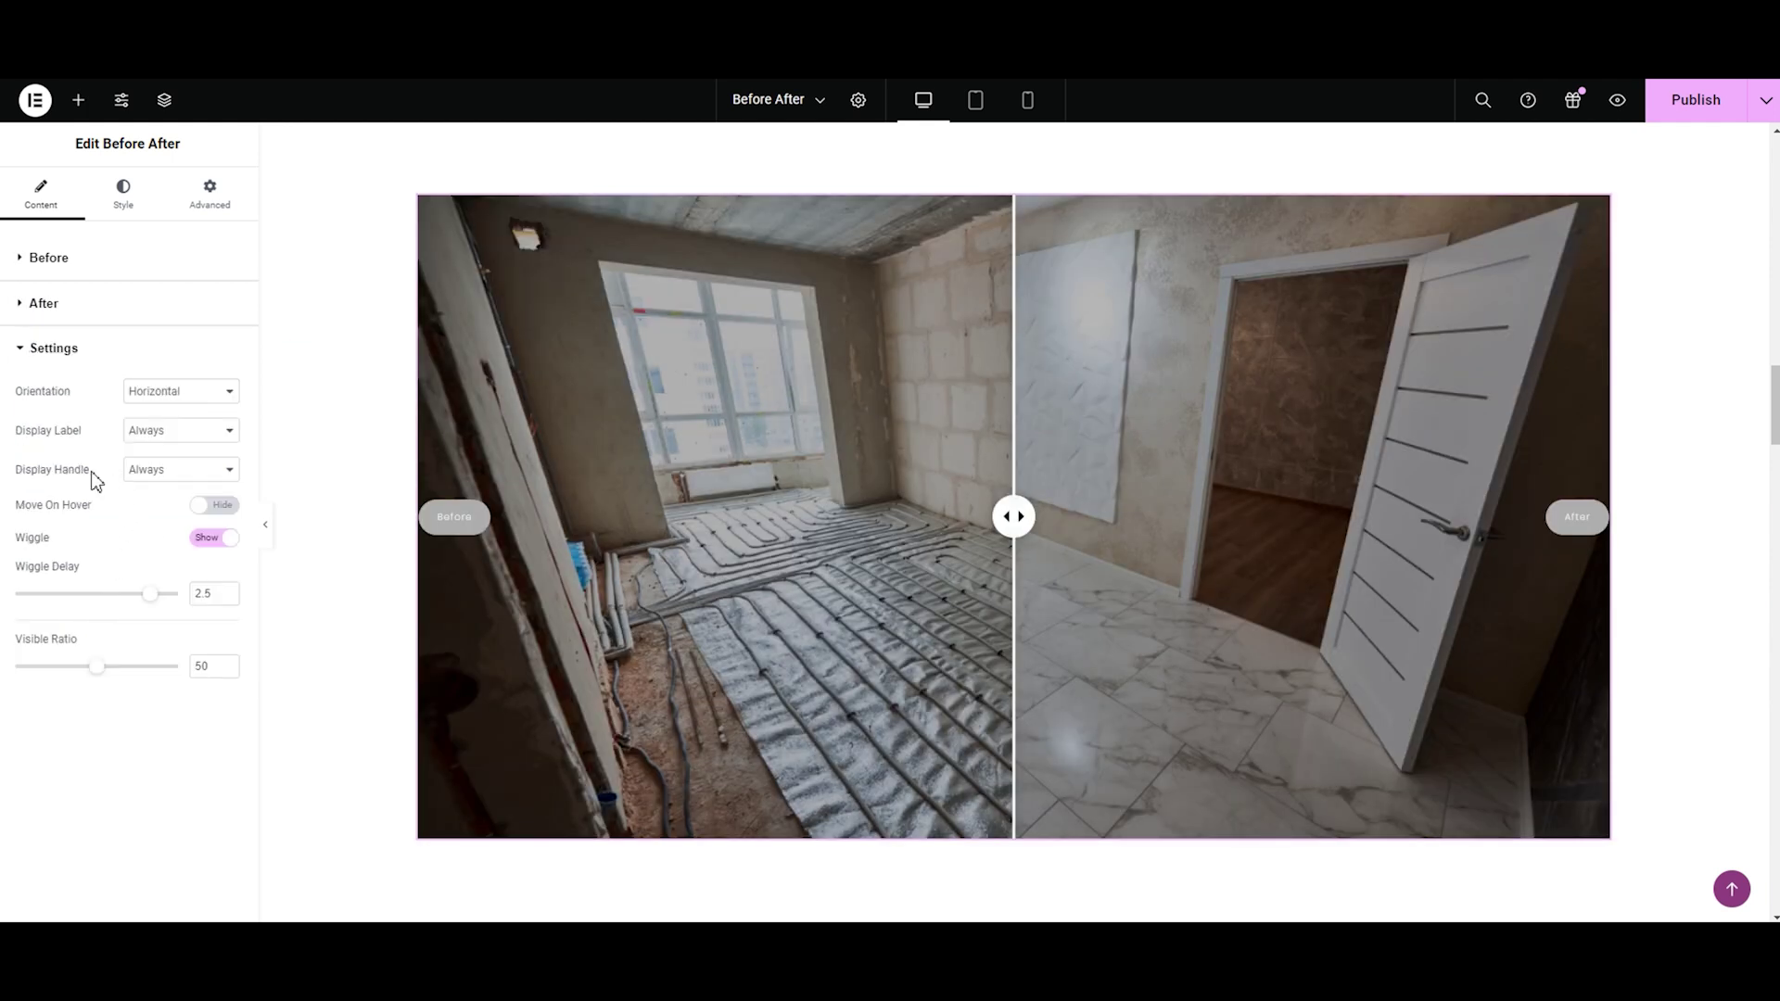
{"action": "left_click", "coordinate": [148, 433]}
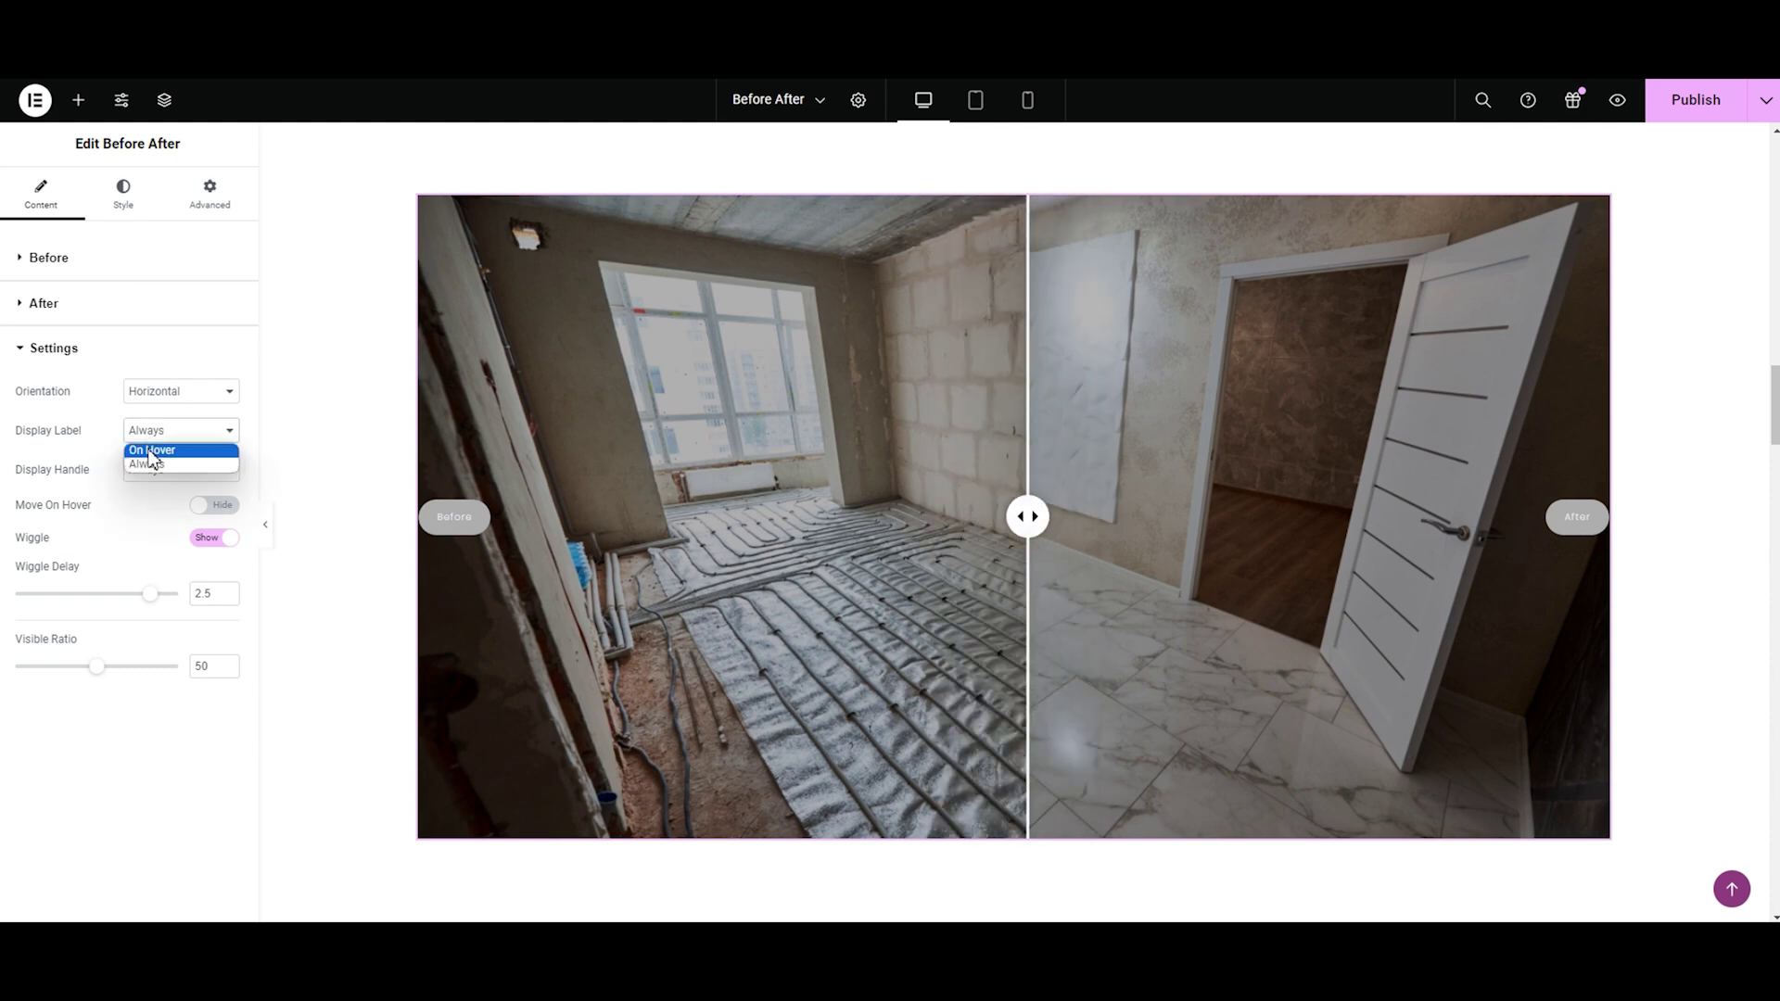
{"action": "left_click", "coordinate": [151, 473]}
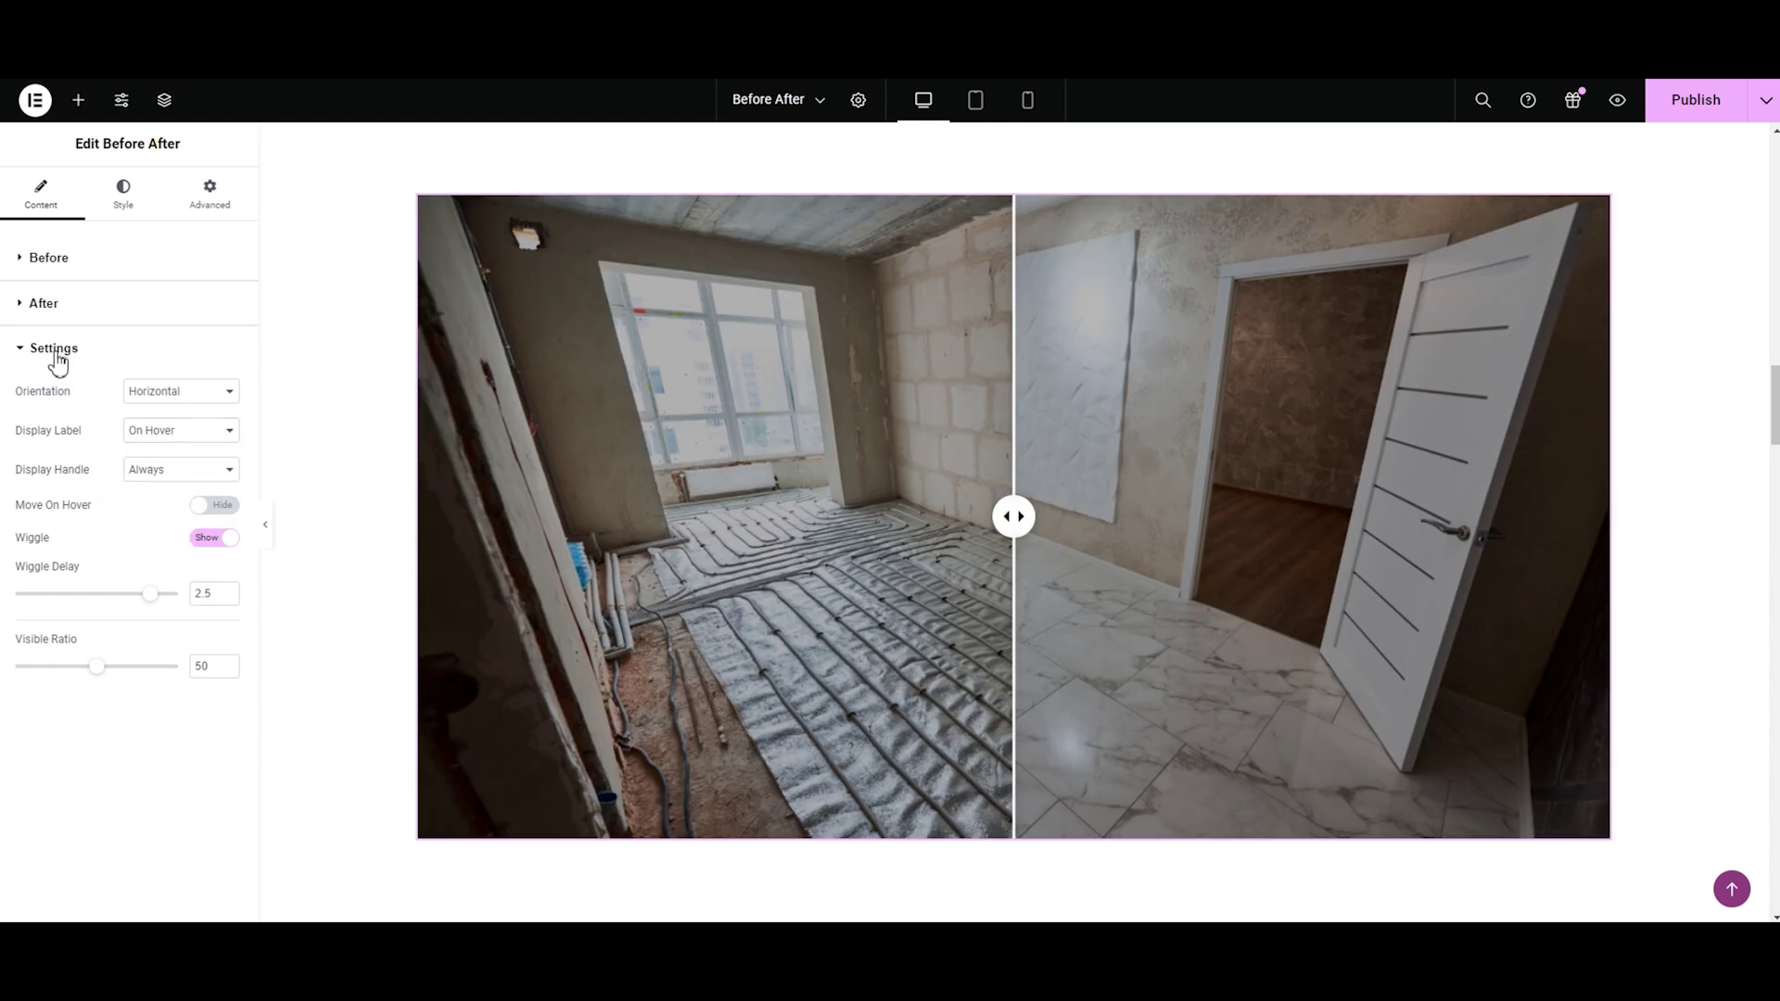
{"action": "left_click", "coordinate": [55, 357]}
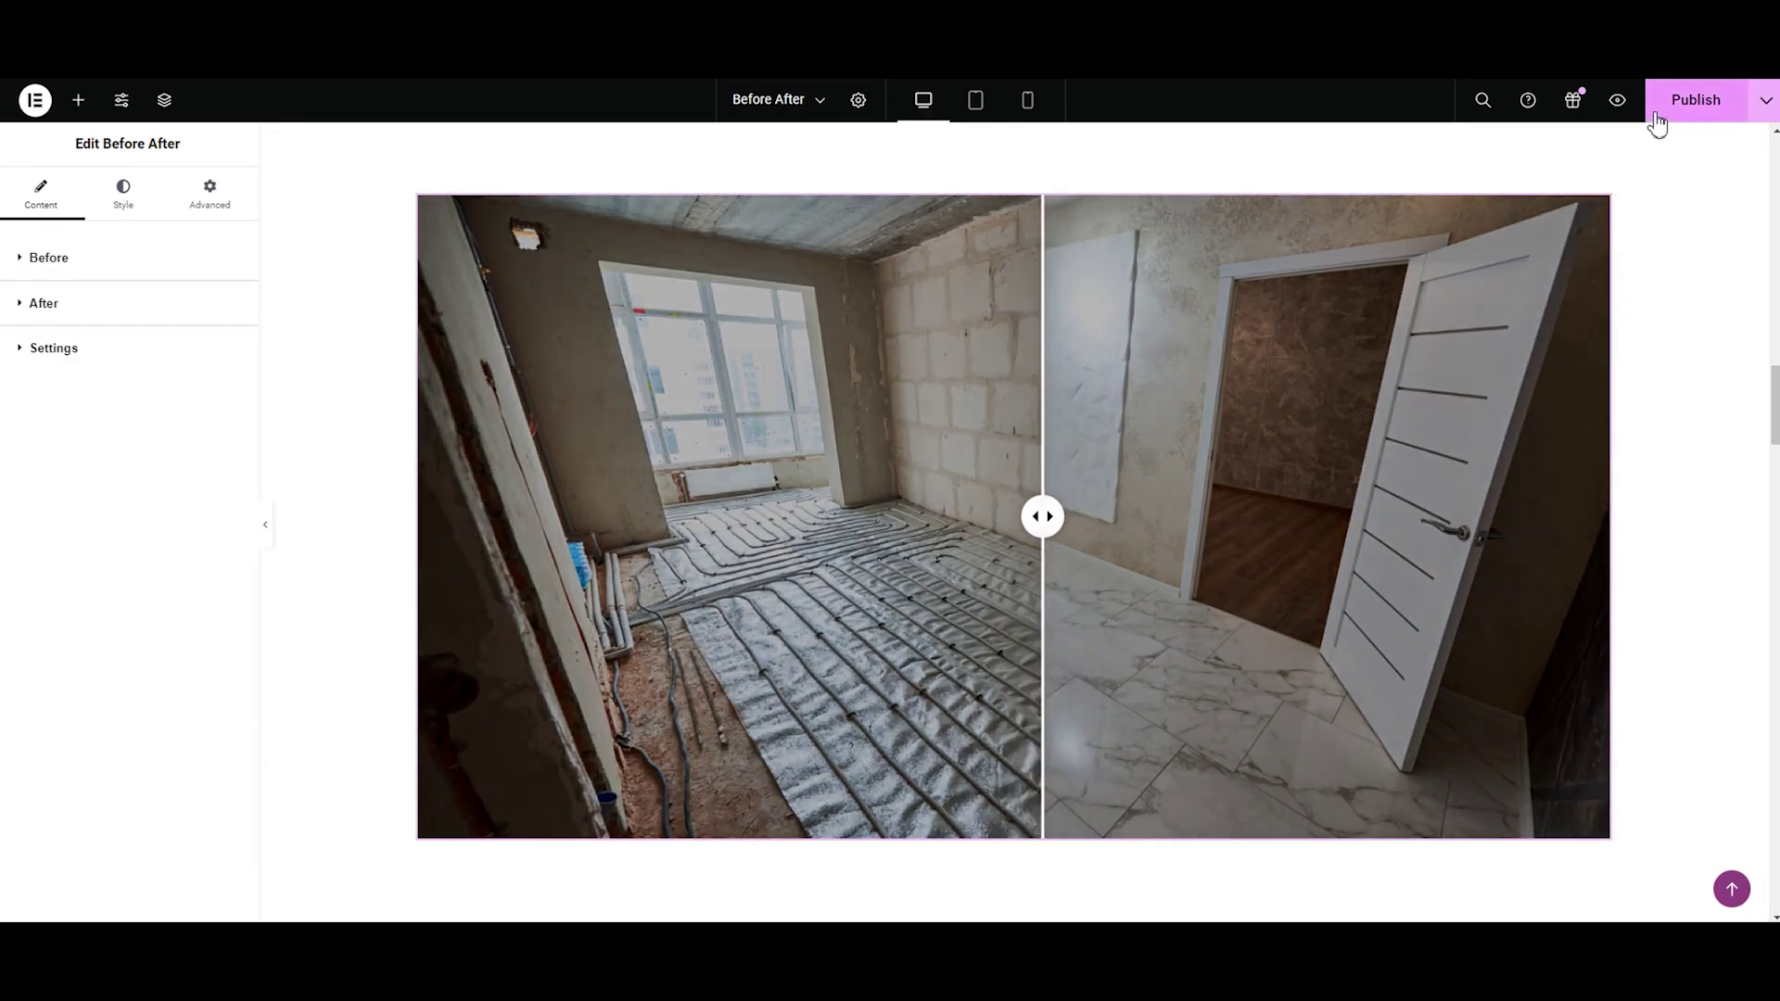
{"action": "left_click", "coordinate": [1656, 115]}
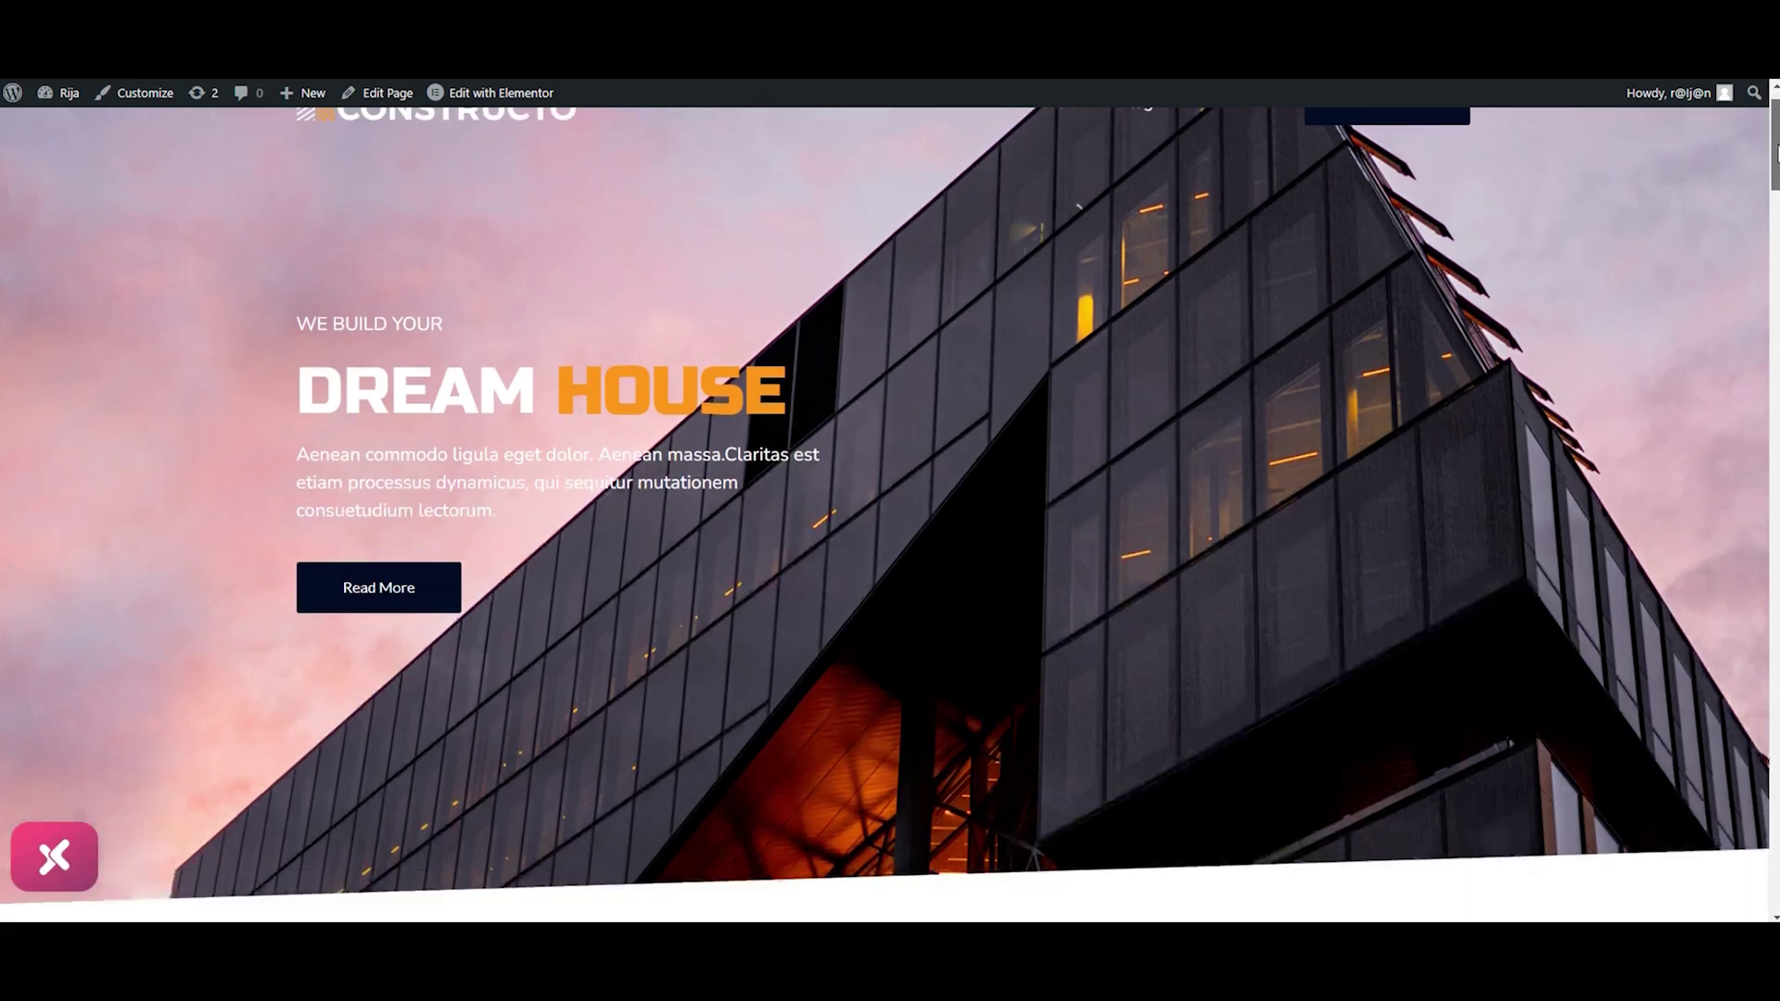
Step: Scroll the live page past the Planning, Design, Building and Testing steps to the room comparison
{"action": "scroll", "coordinate": [890, 501], "scroll_direction": "down", "scroll_amount": 8}
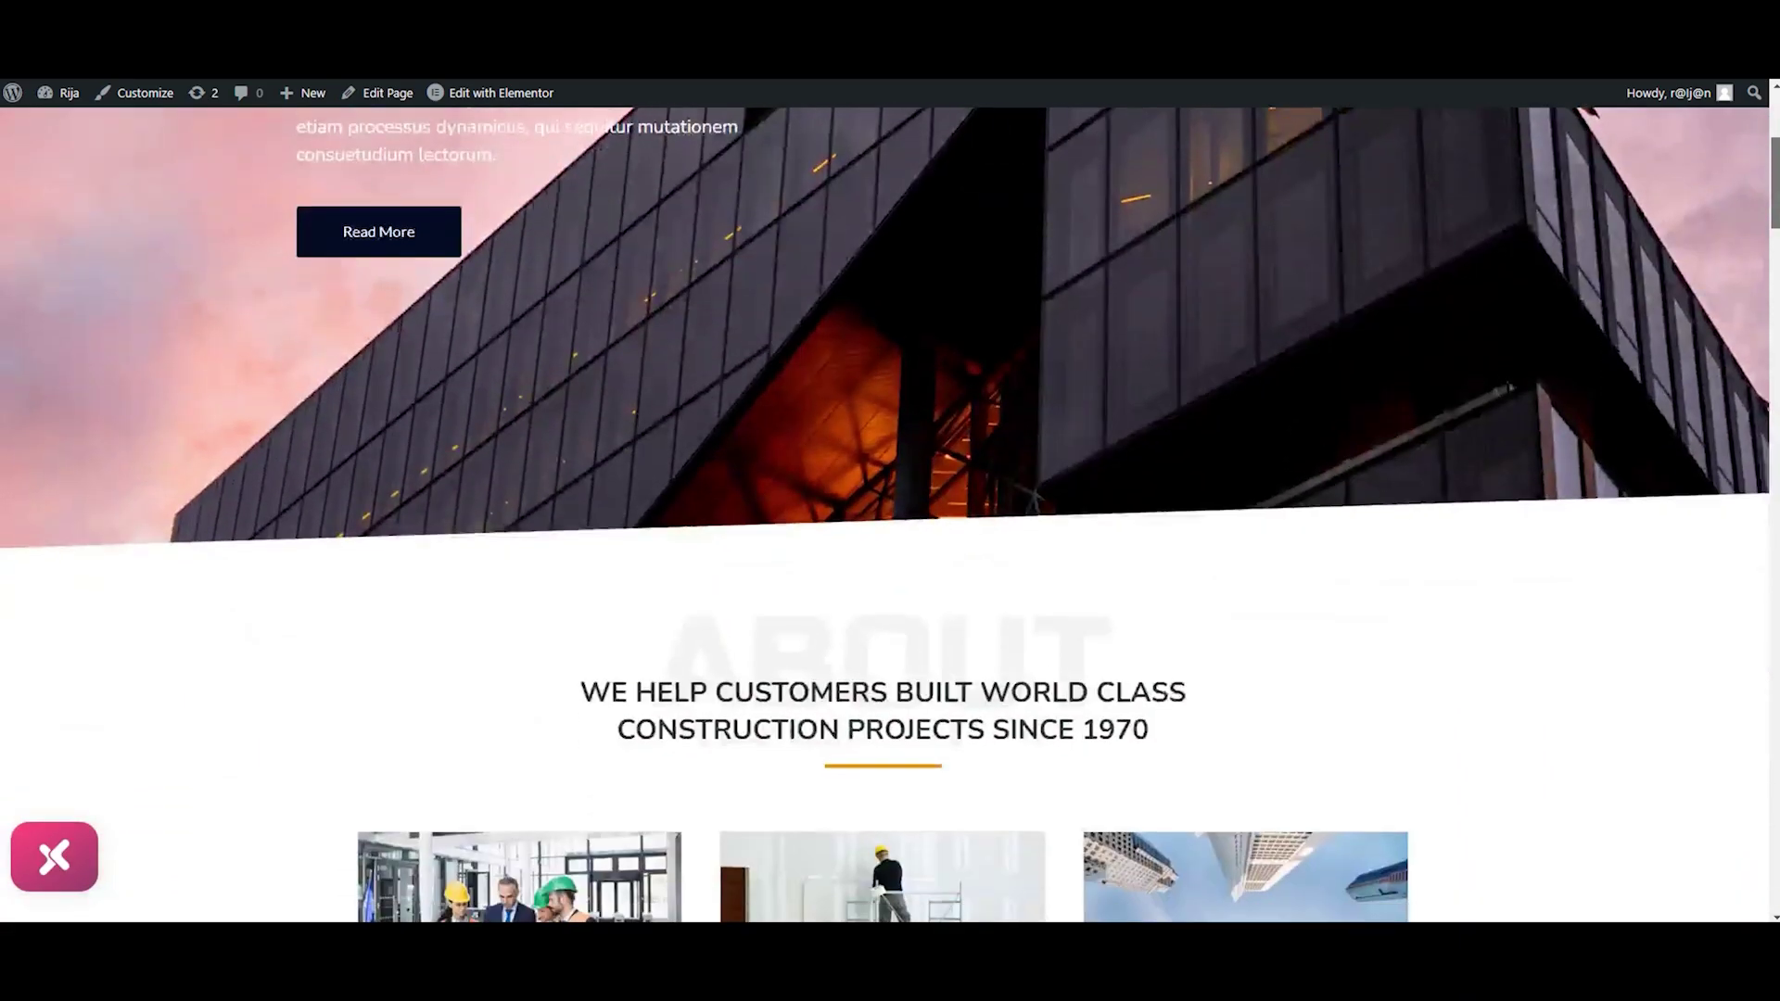
{"action": "scroll", "coordinate": [890, 501], "scroll_direction": "down", "scroll_amount": 15}
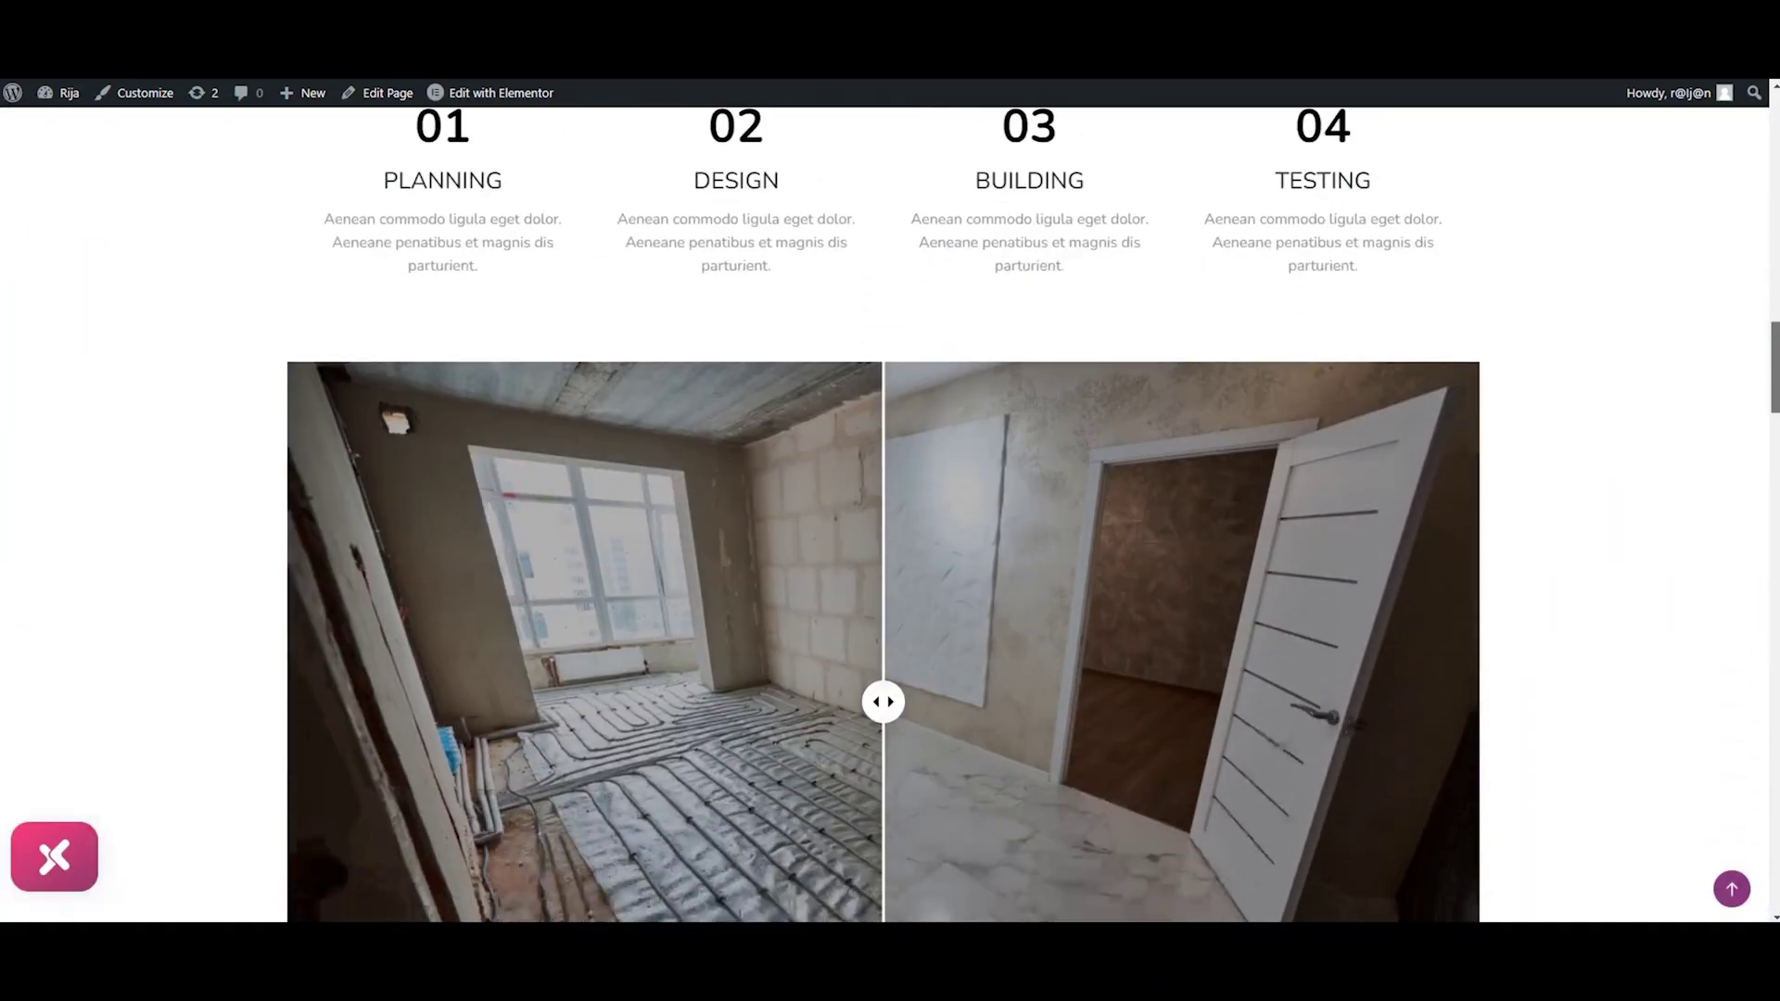